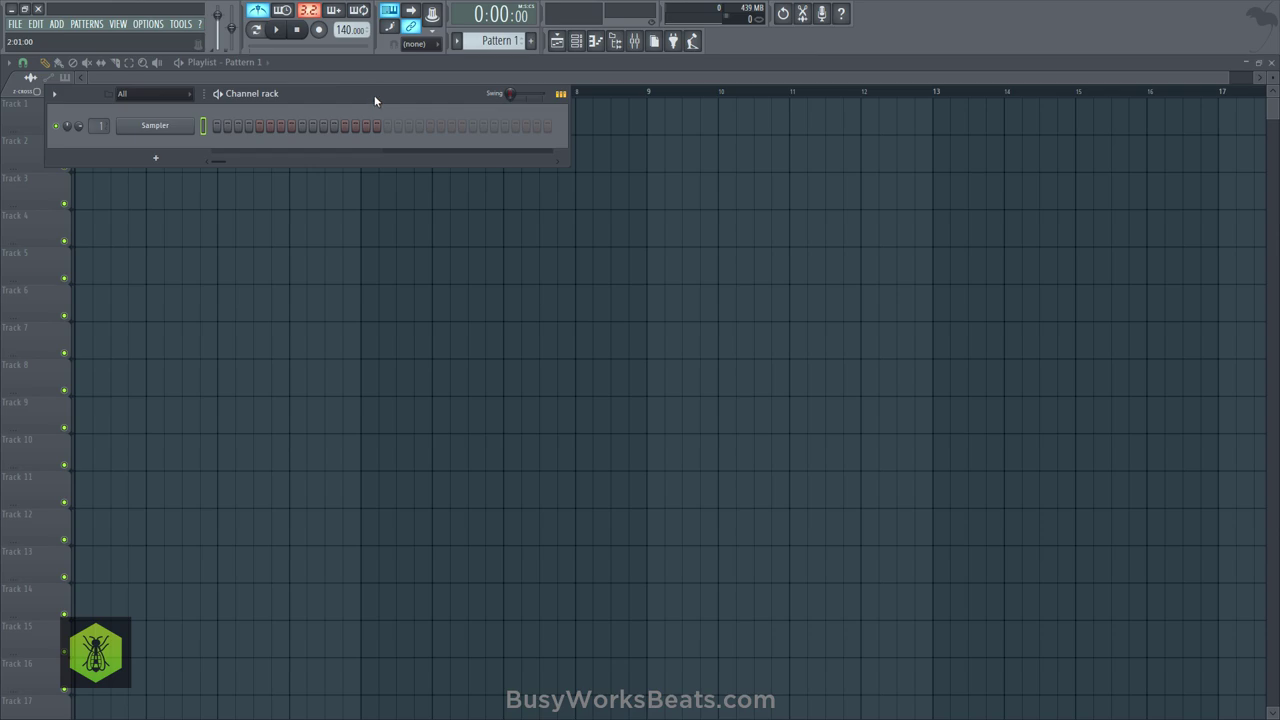
Replace the Sampler channel with Sylenth1 [64bit] and load its Init preset.
right_click(190, 129)
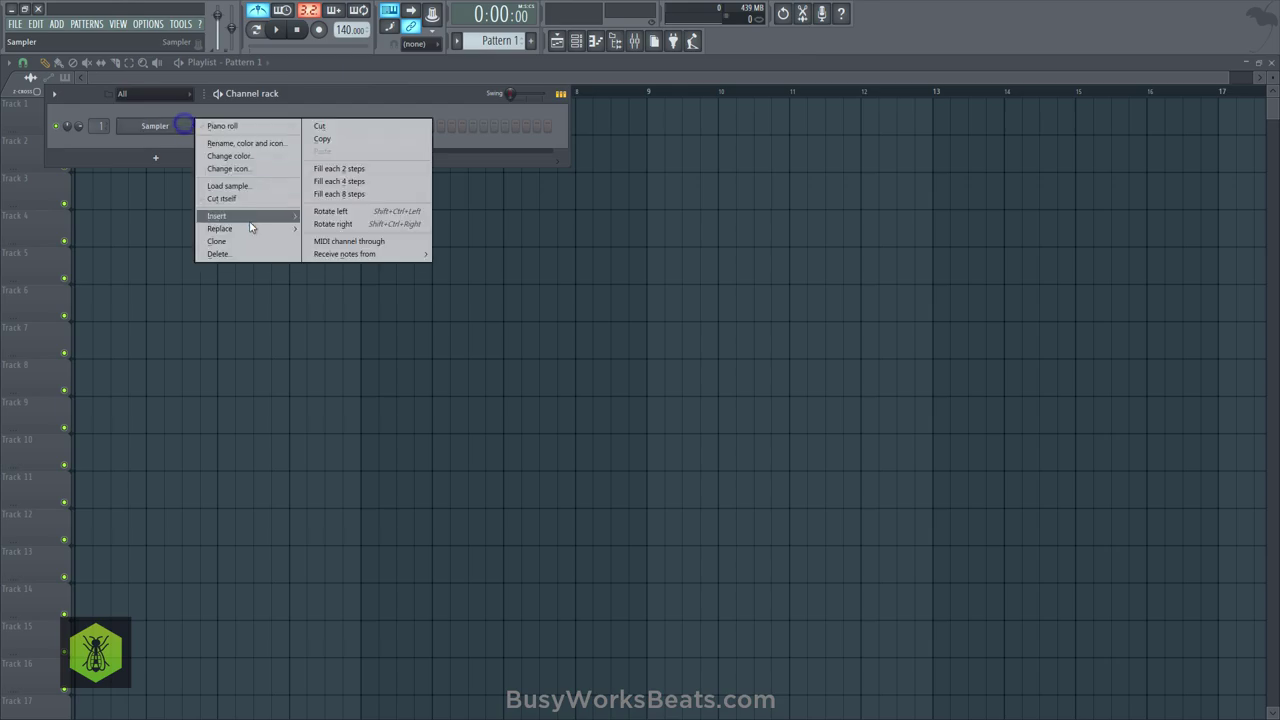
mouse_move(222, 228)
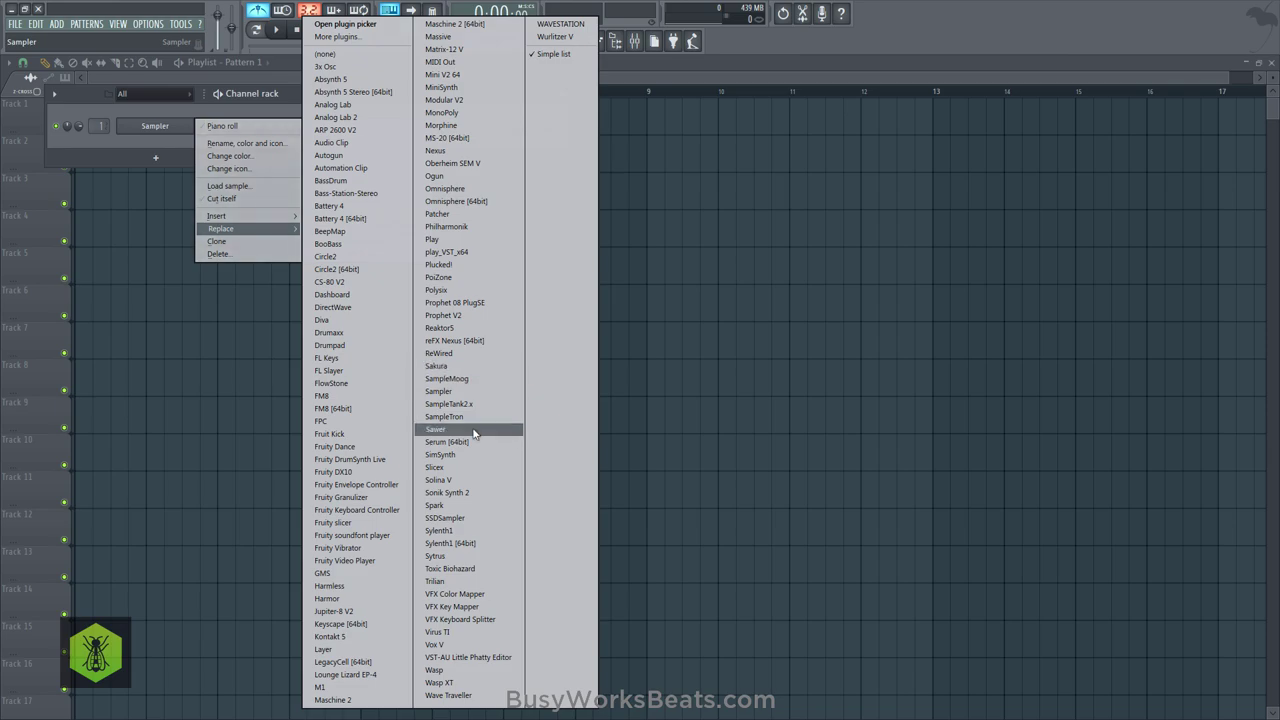
left_click(481, 546)
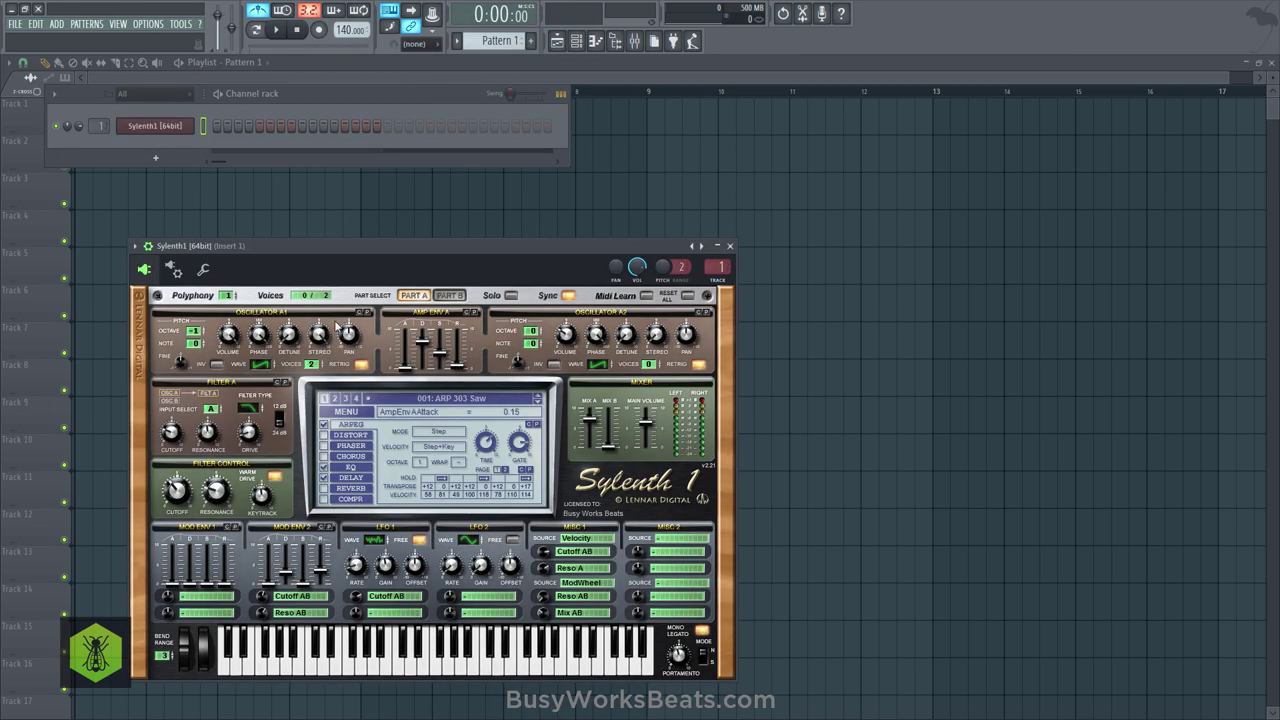
left_click(340, 411)
left_click(405, 566)
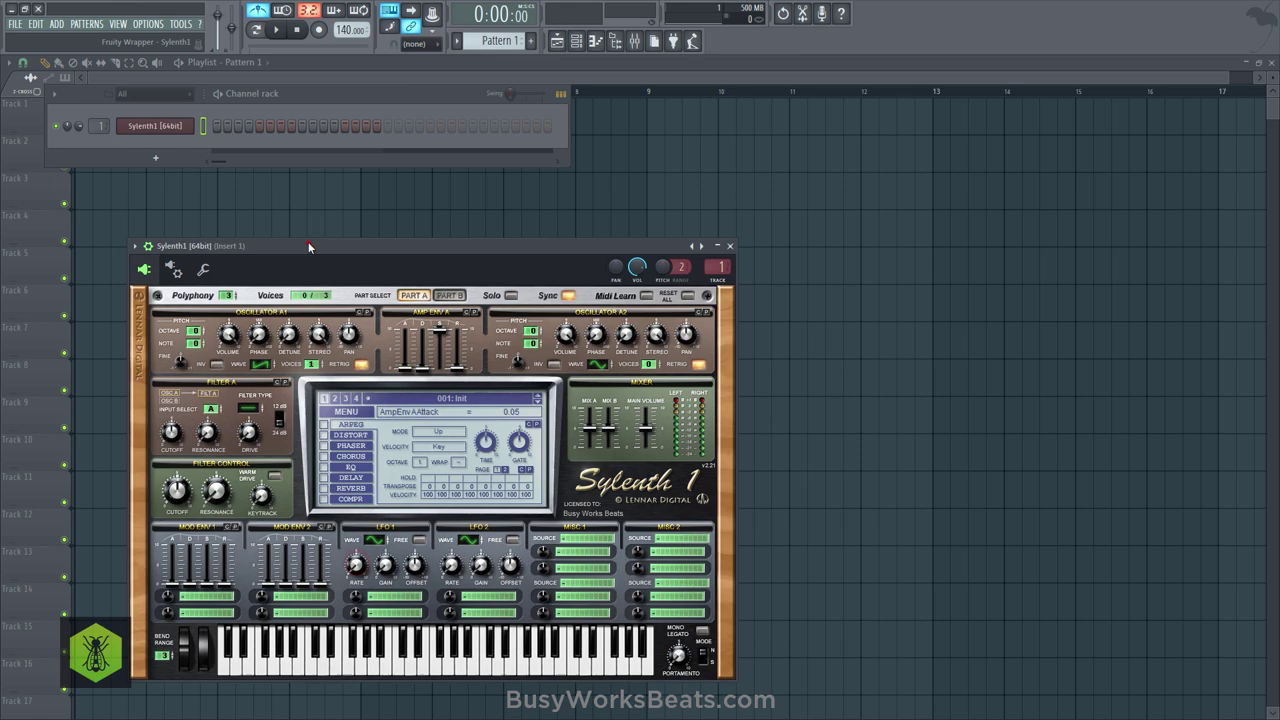
Route Sylenth1's Mod Env 1 Dest1 to Pitch A.
left_click_drag(304, 276, 308, 242)
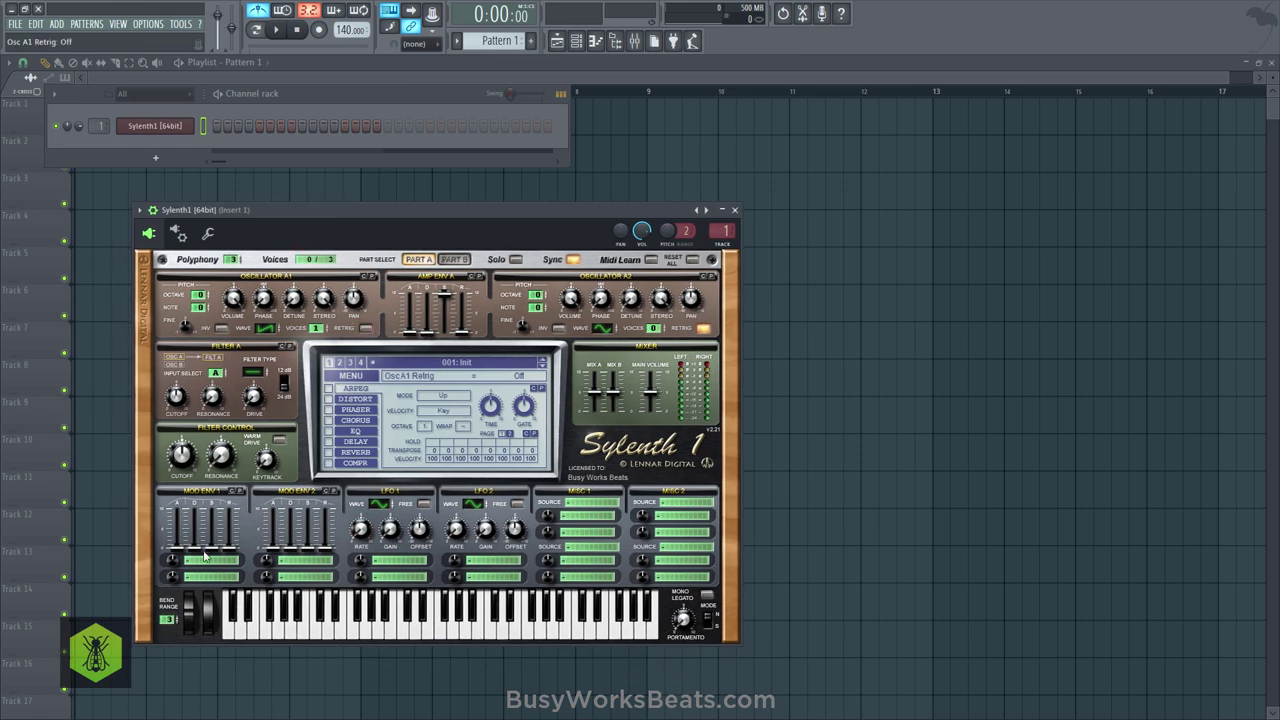
left_click(204, 558)
left_click(214, 454)
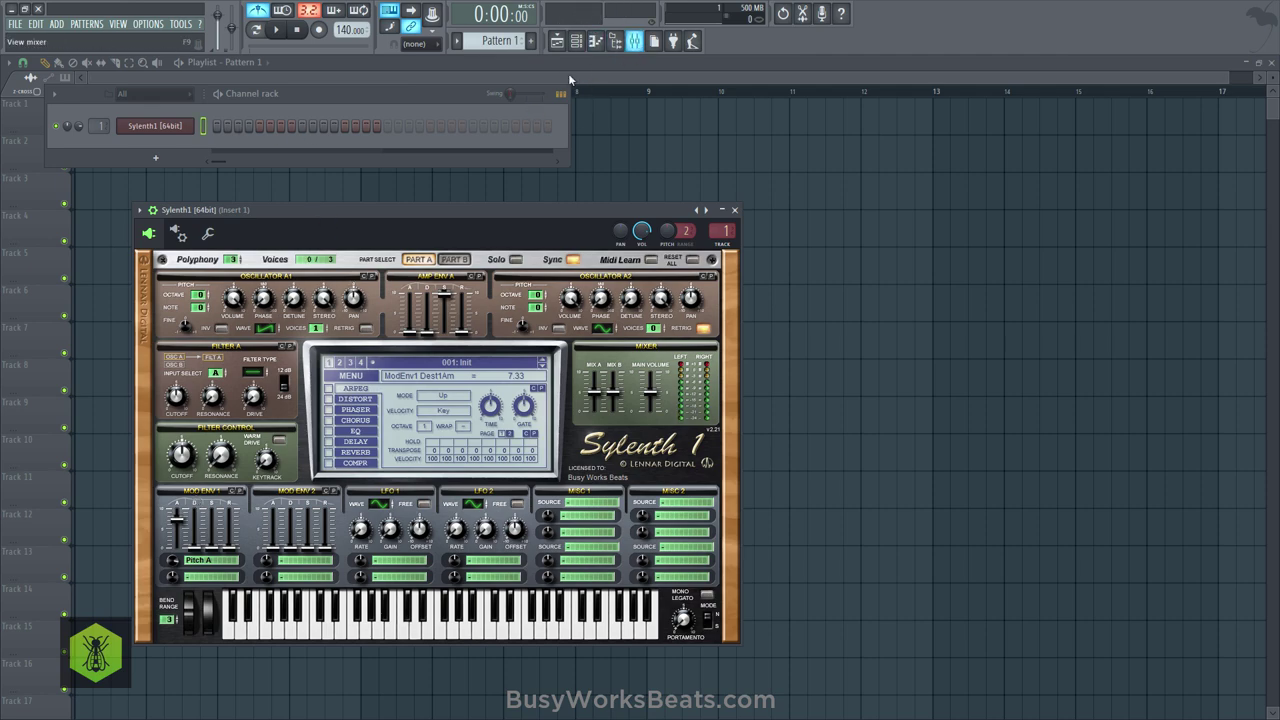
Draw a long, stretched C5 note in Sylenth1's piano roll.
right_click(193, 130)
left_click(215, 128)
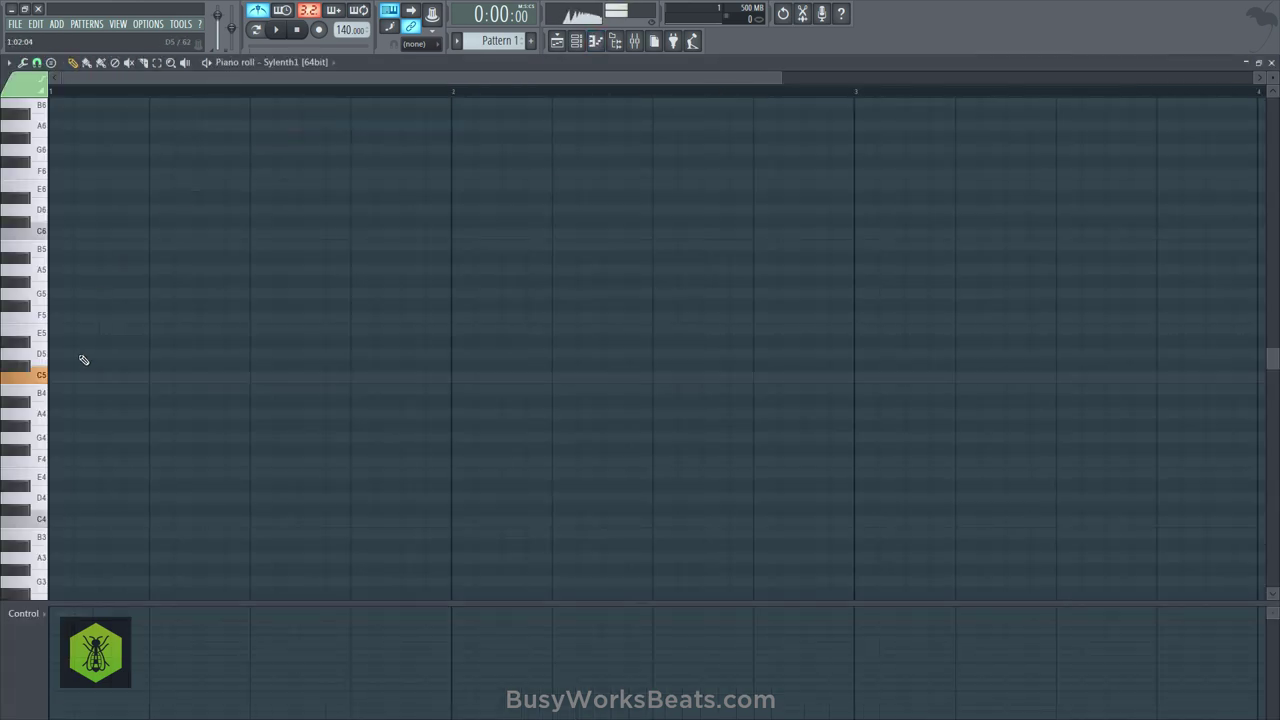
left_click_drag(70, 378, 322, 380)
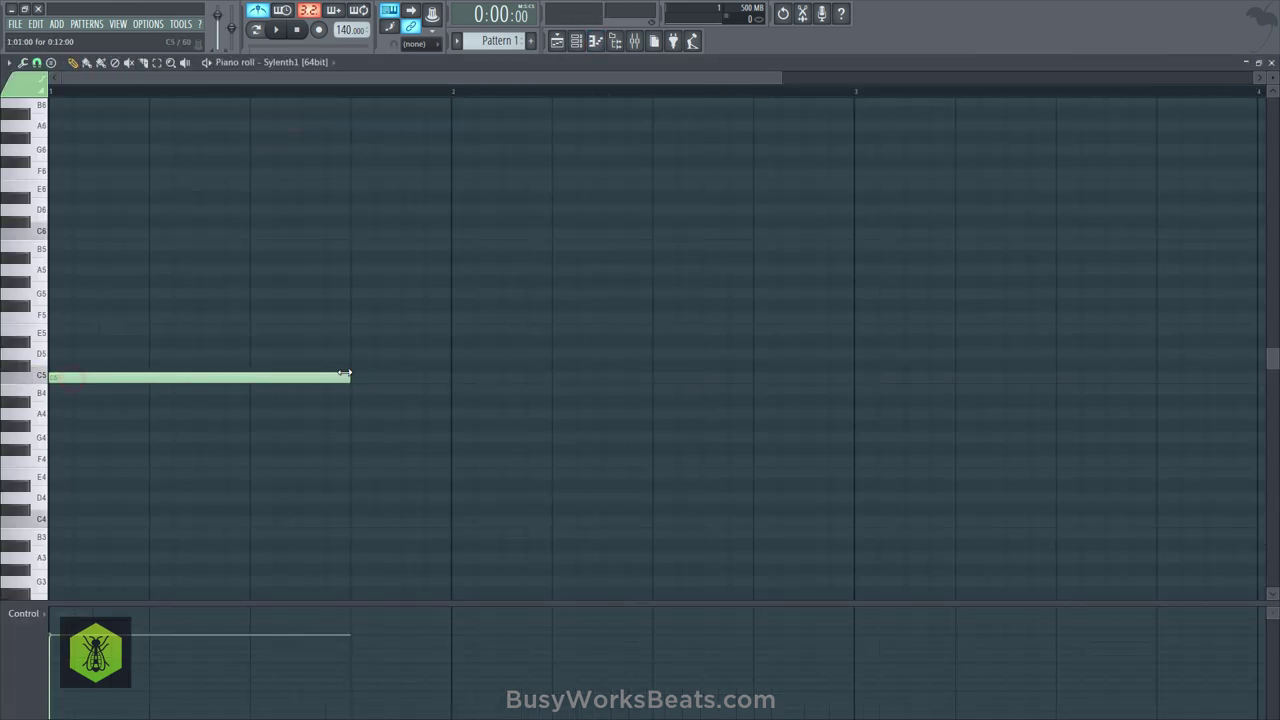
Load Edison in mixer Insert 1 Slot 1 and record the note's playback.
left_click(615, 41)
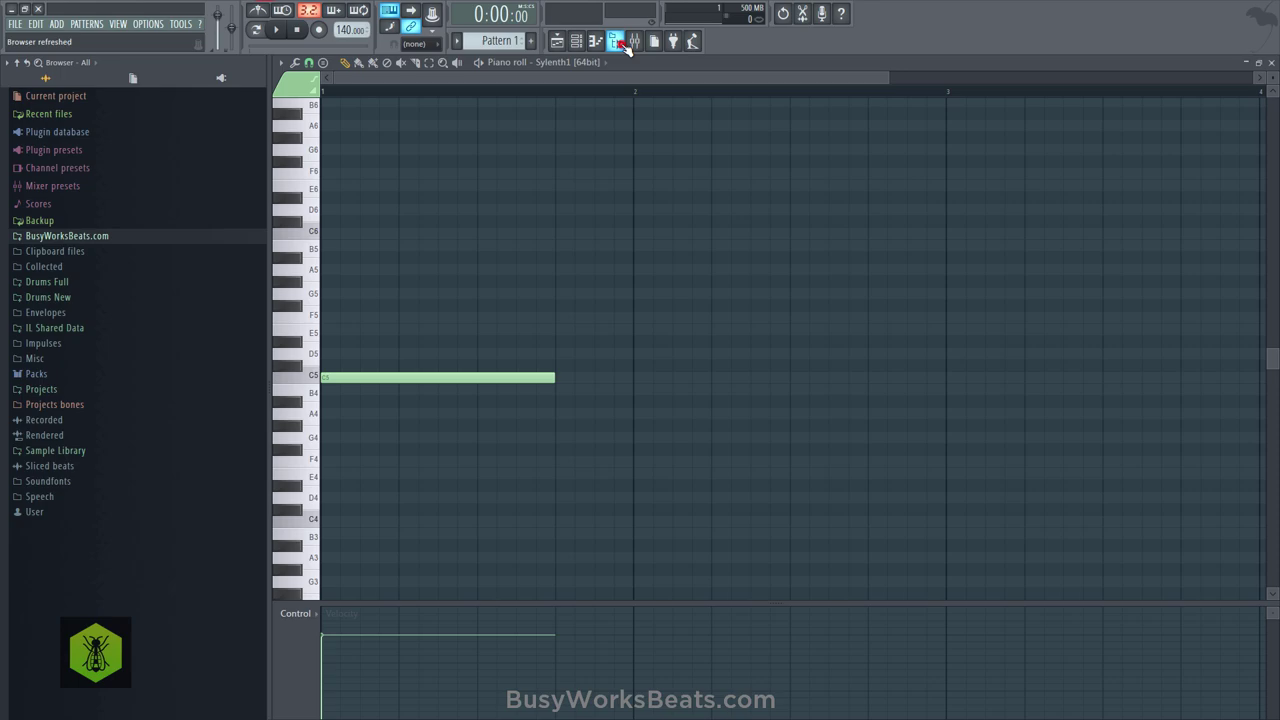
left_click(616, 41)
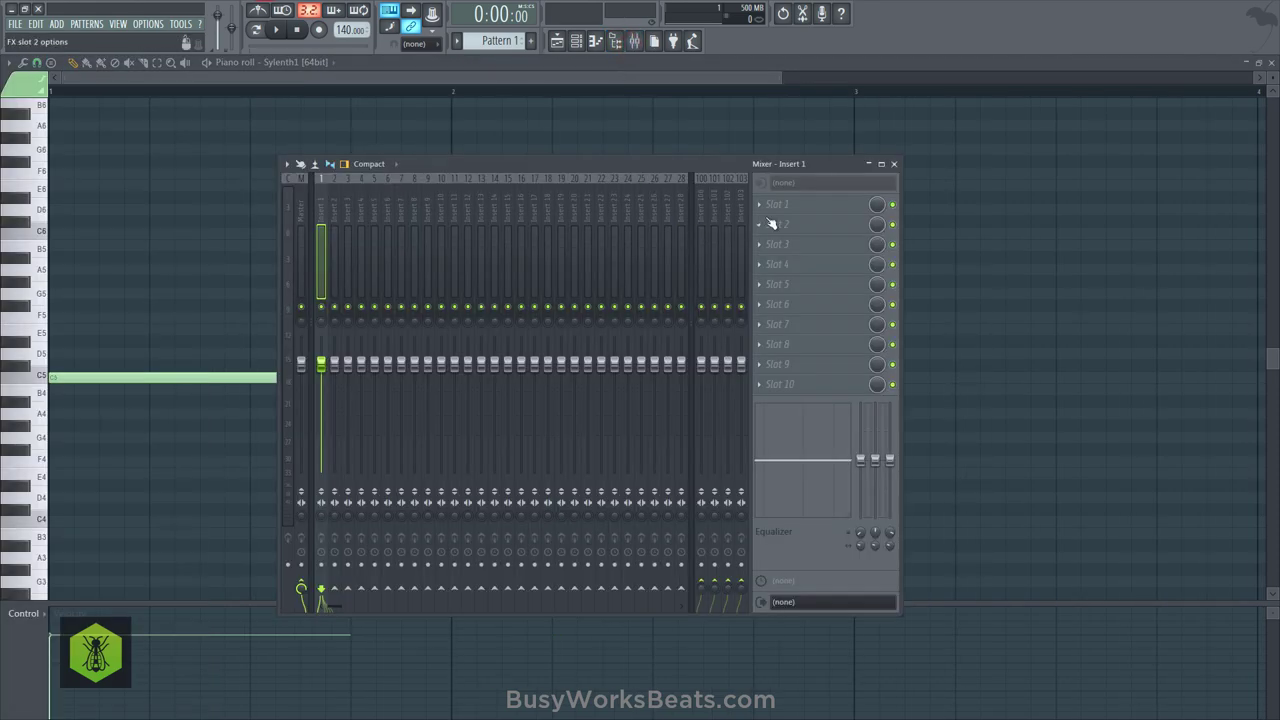
left_click(770, 207)
left_click(466, 446)
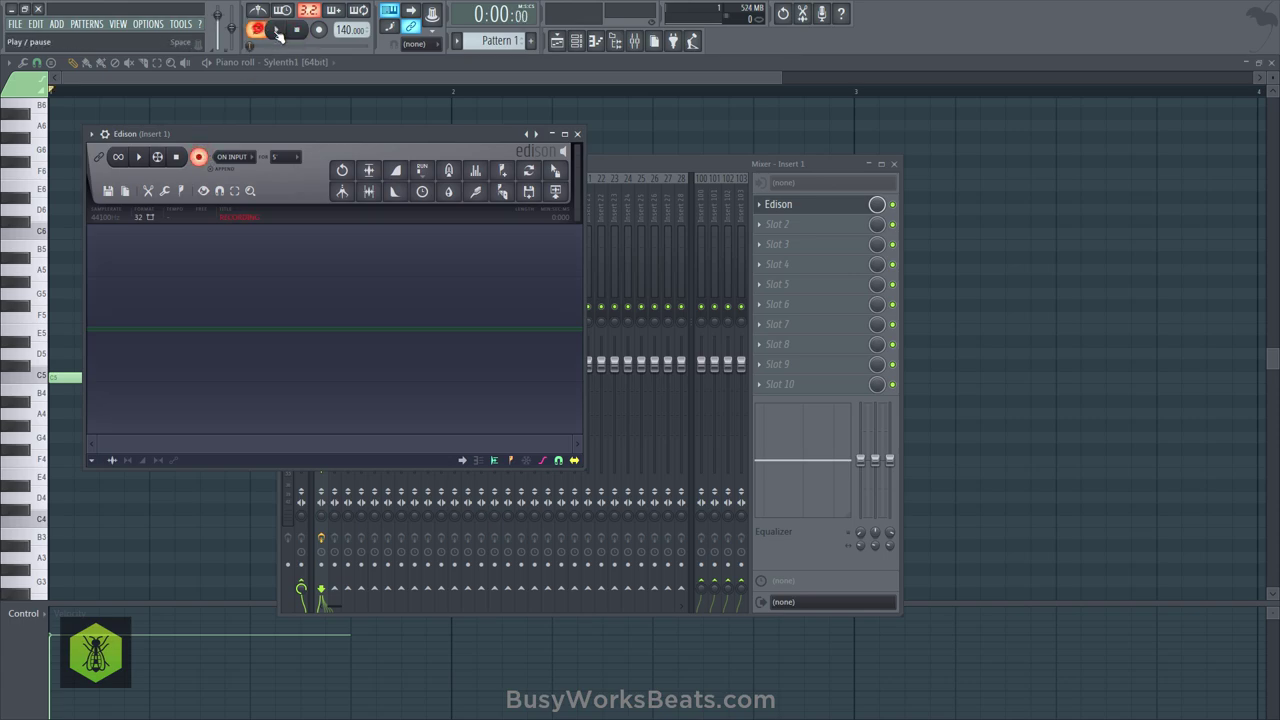
left_click(284, 31)
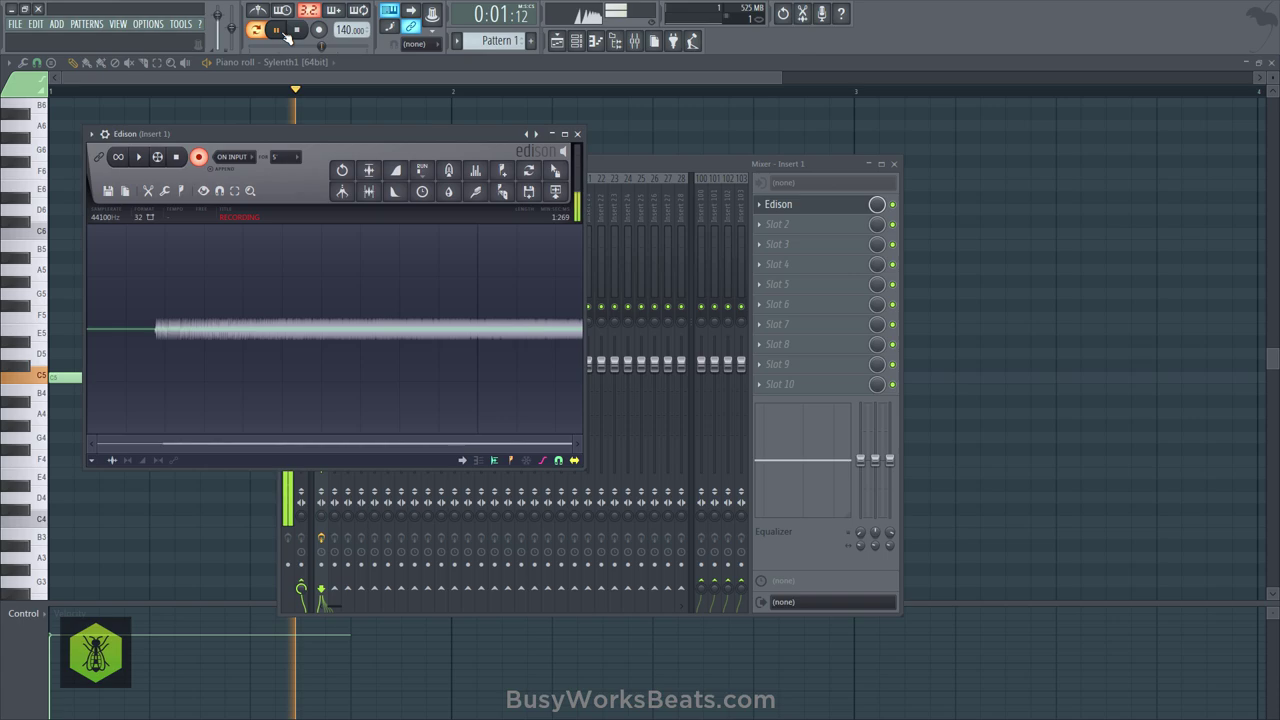
left_click(293, 31)
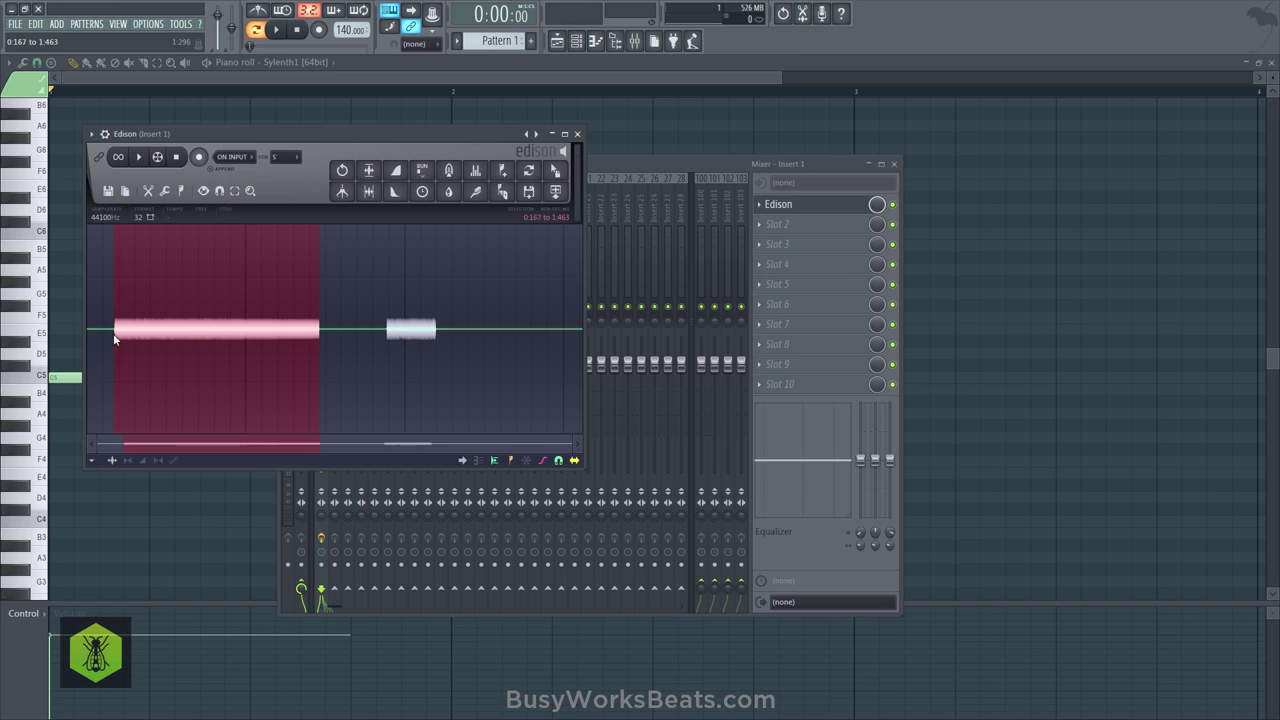
Drag the Edison recording into the channel rack as a new channel.
left_click_drag(562, 167, 241, 153)
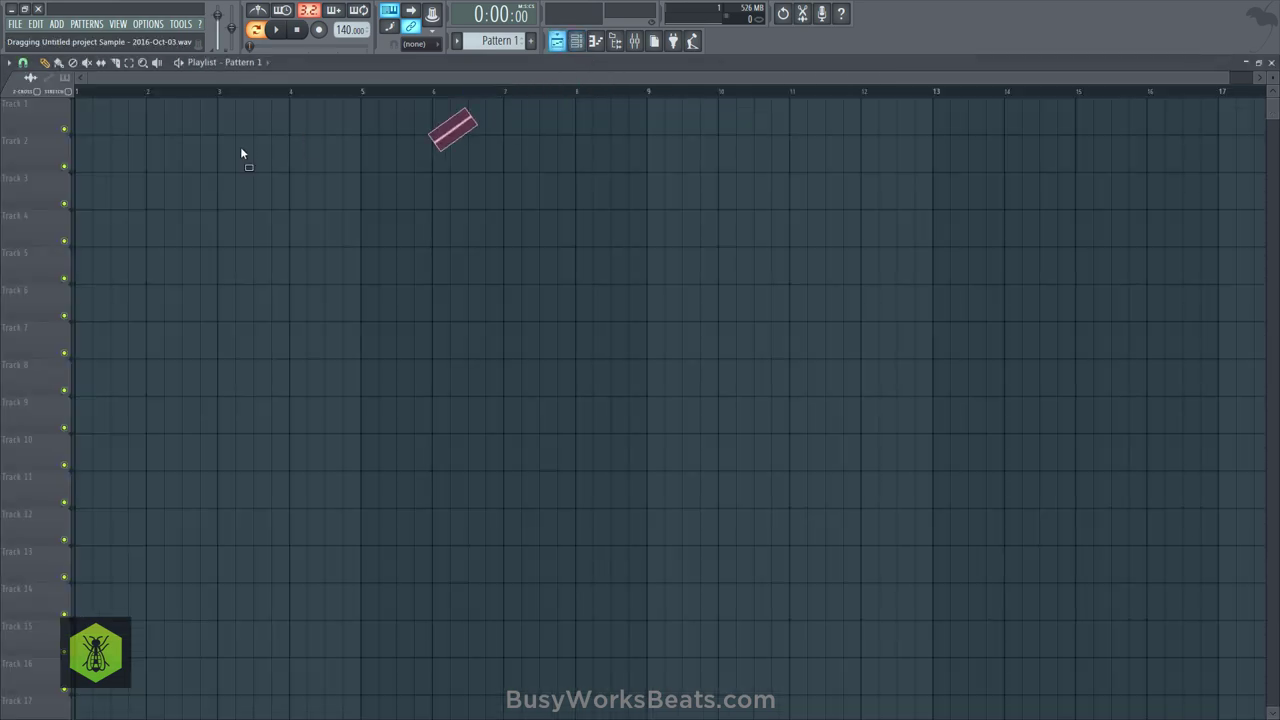
left_click_drag(588, 30, 578, 44)
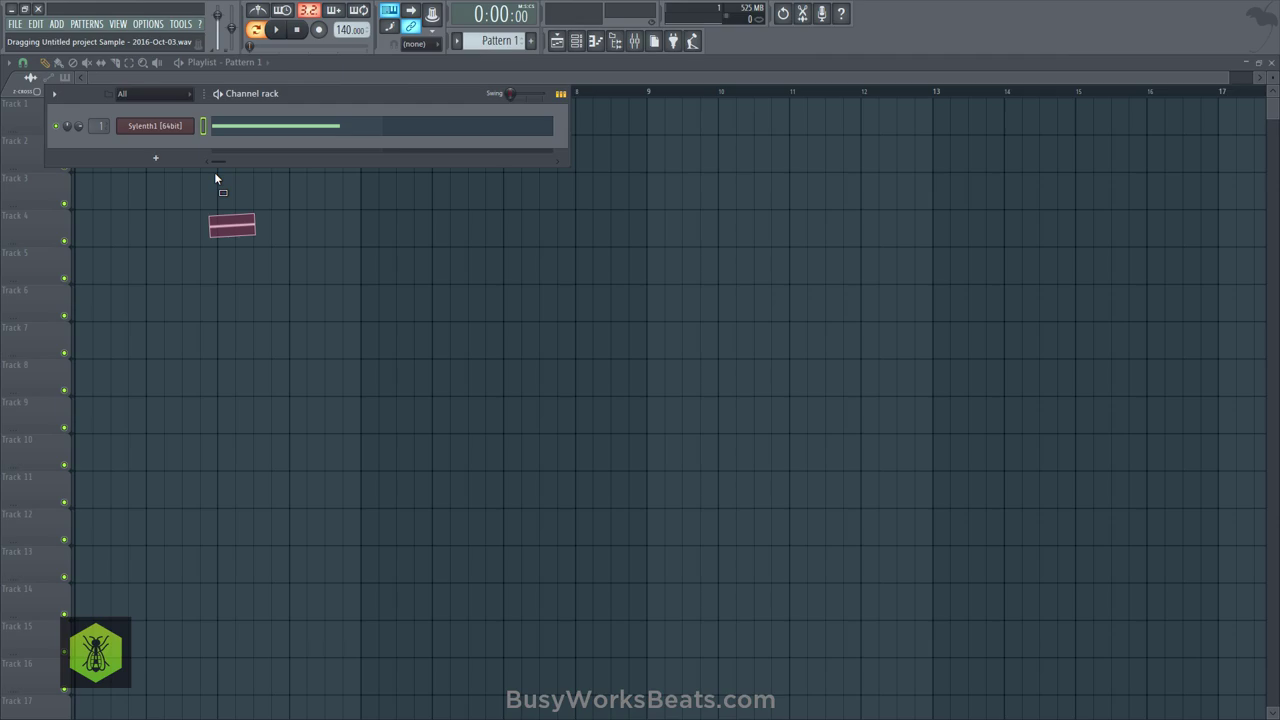
left_click_drag(181, 150, 190, 146)
Add a Fruity Granulizer channel and load the recorded sample into it.
left_click(157, 176)
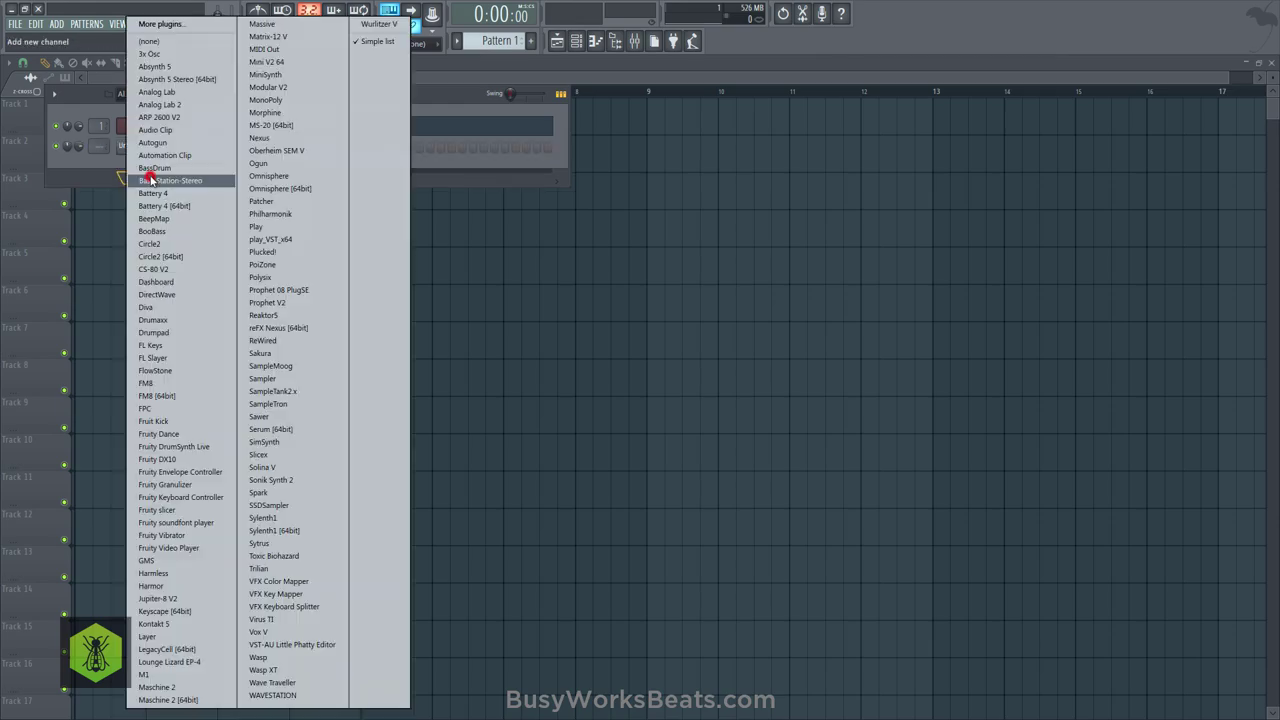
left_click(168, 484)
left_click(168, 147)
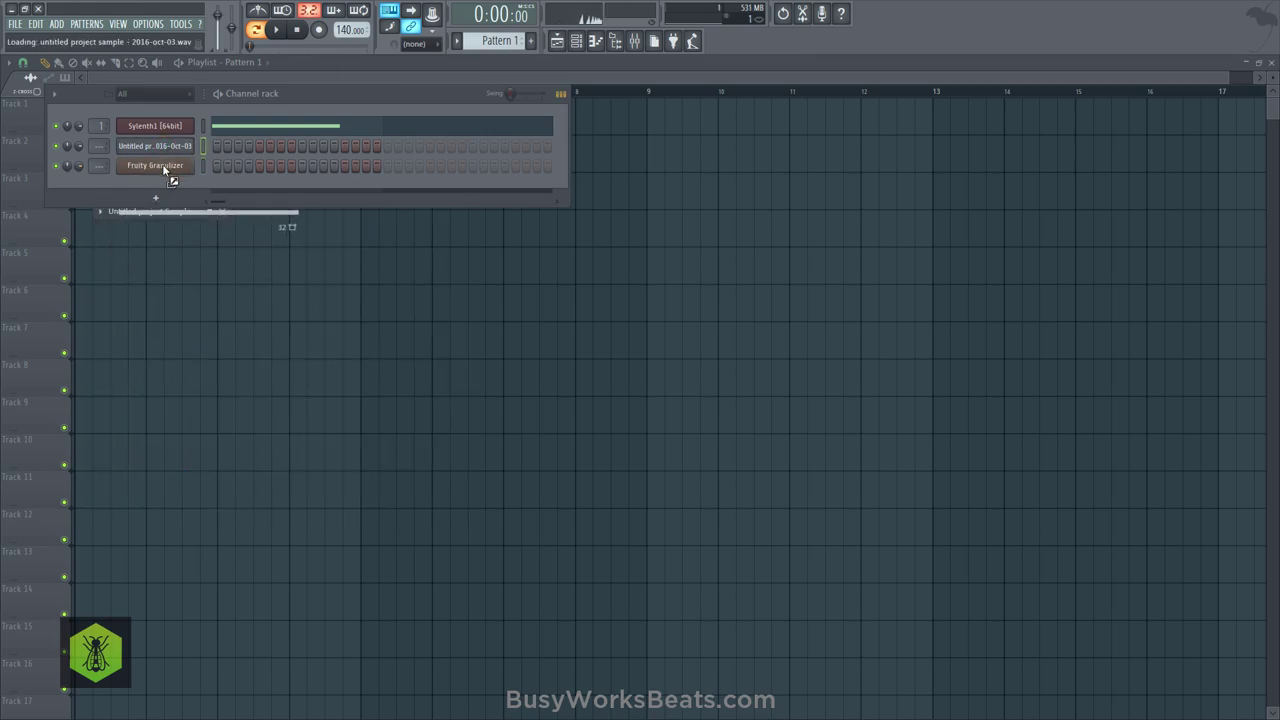
left_click_drag(197, 467, 160, 165)
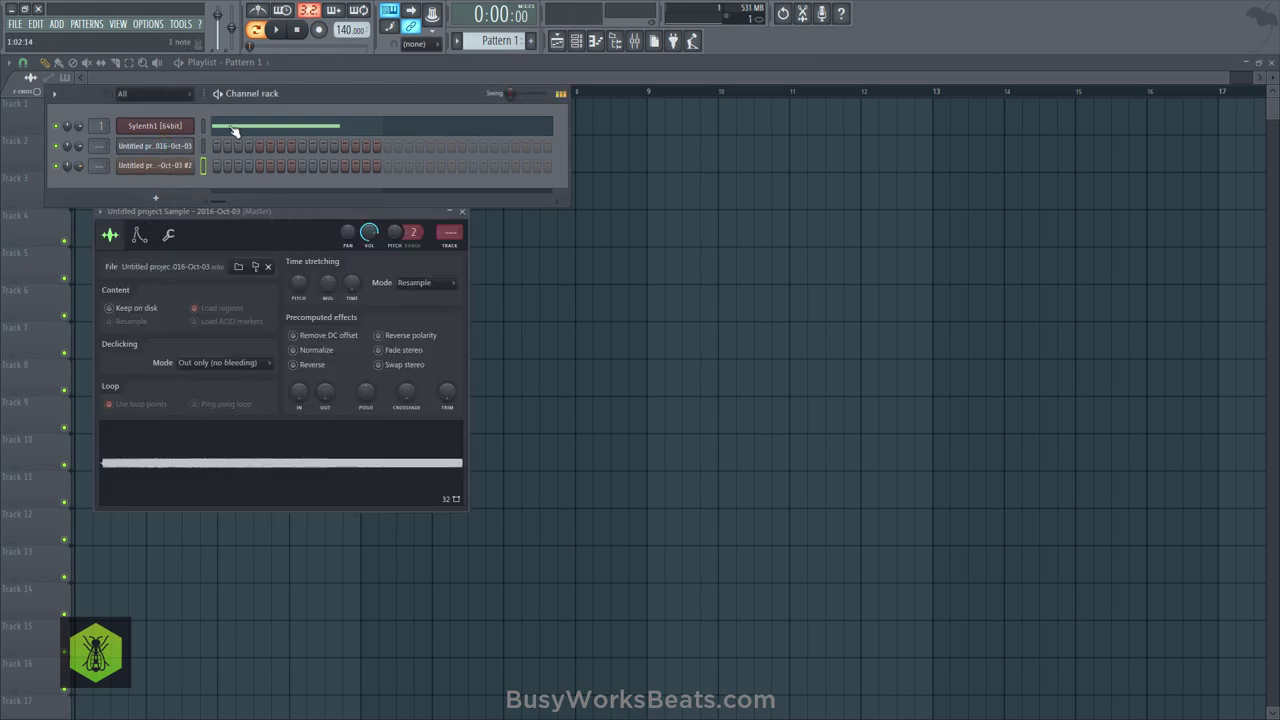
left_click(182, 166)
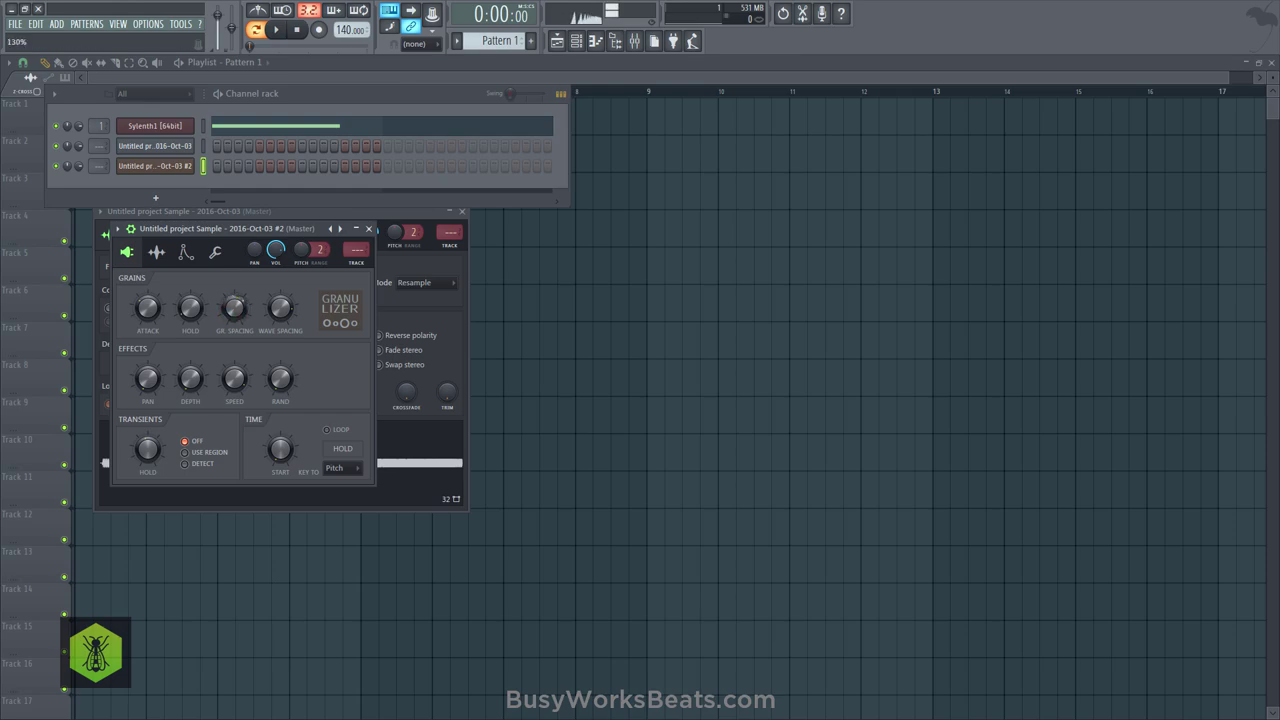
Load Wave Candy on Master Slot 1 in Spectrum mode with full color opacity.
left_click(635, 40)
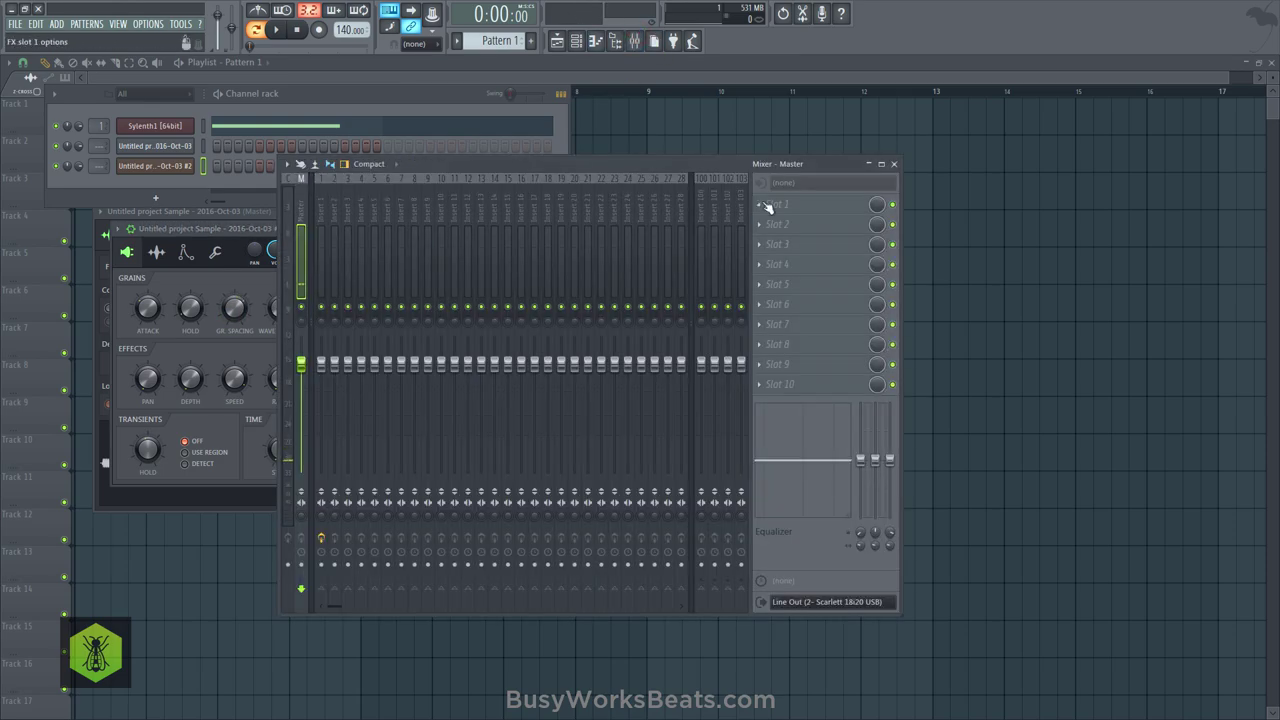
left_click(768, 206)
left_click(1210, 72)
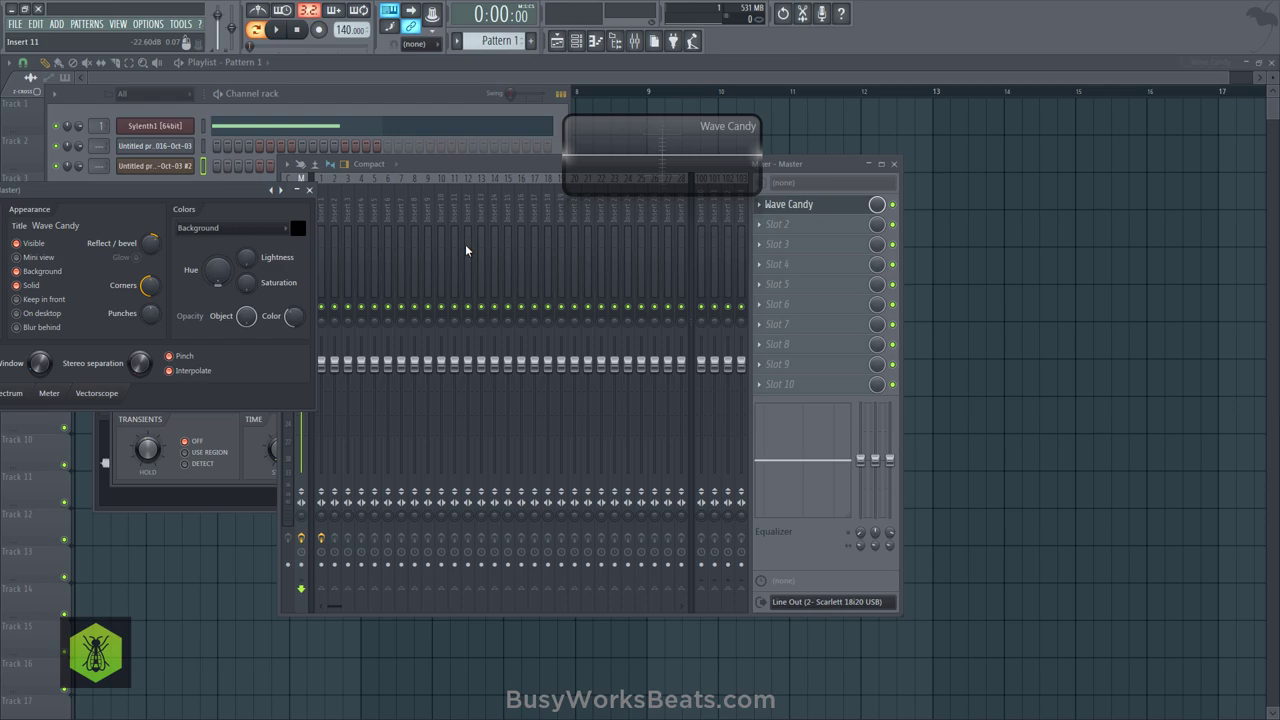
left_click_drag(563, 191, 309, 370)
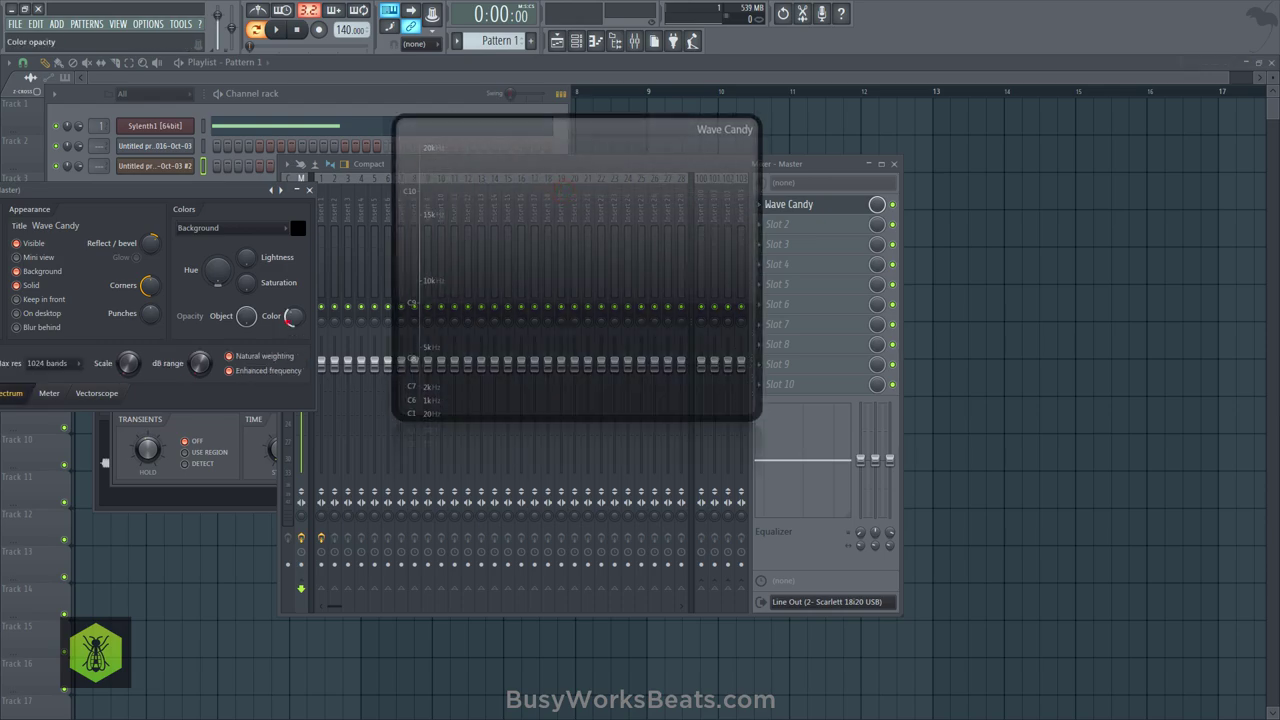
left_click_drag(291, 316, 291, 280)
Enlarge and reposition the Wave Candy spectrum window beside the Granulizer controls.
left_click_drag(401, 418, 120, 636)
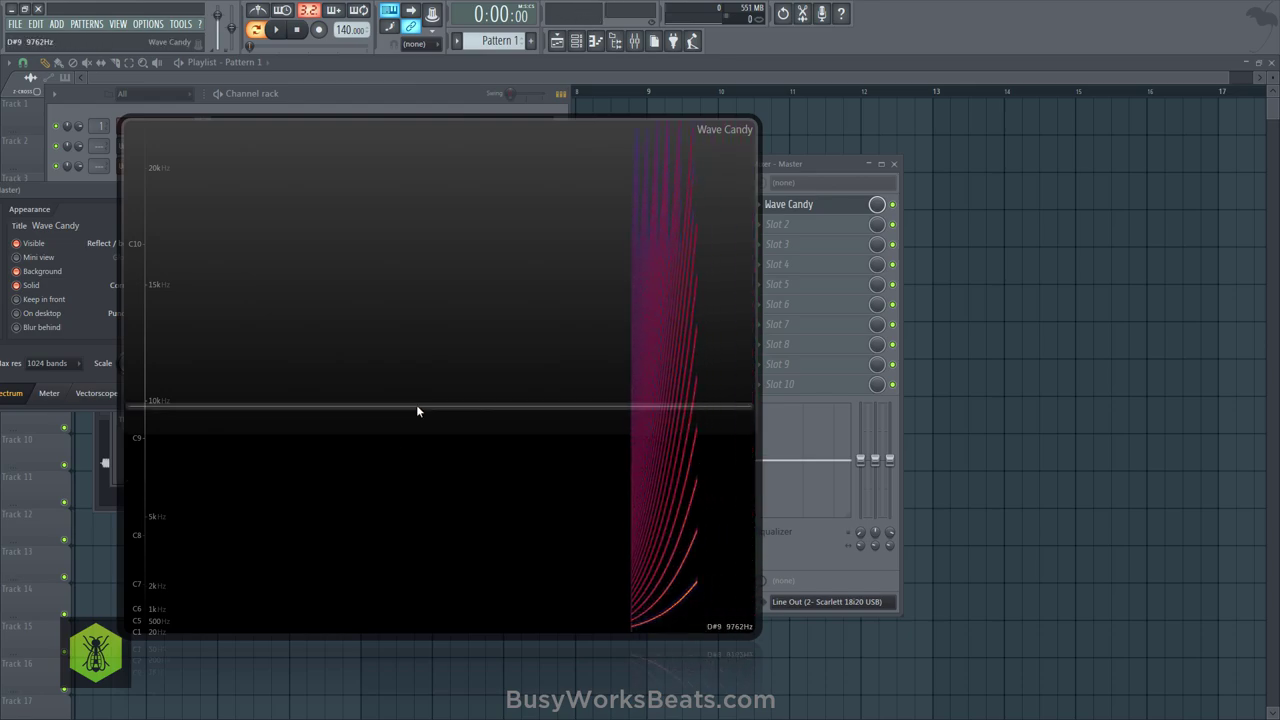
left_click_drag(421, 392, 465, 416)
left_click_drag(448, 370, 500, 473)
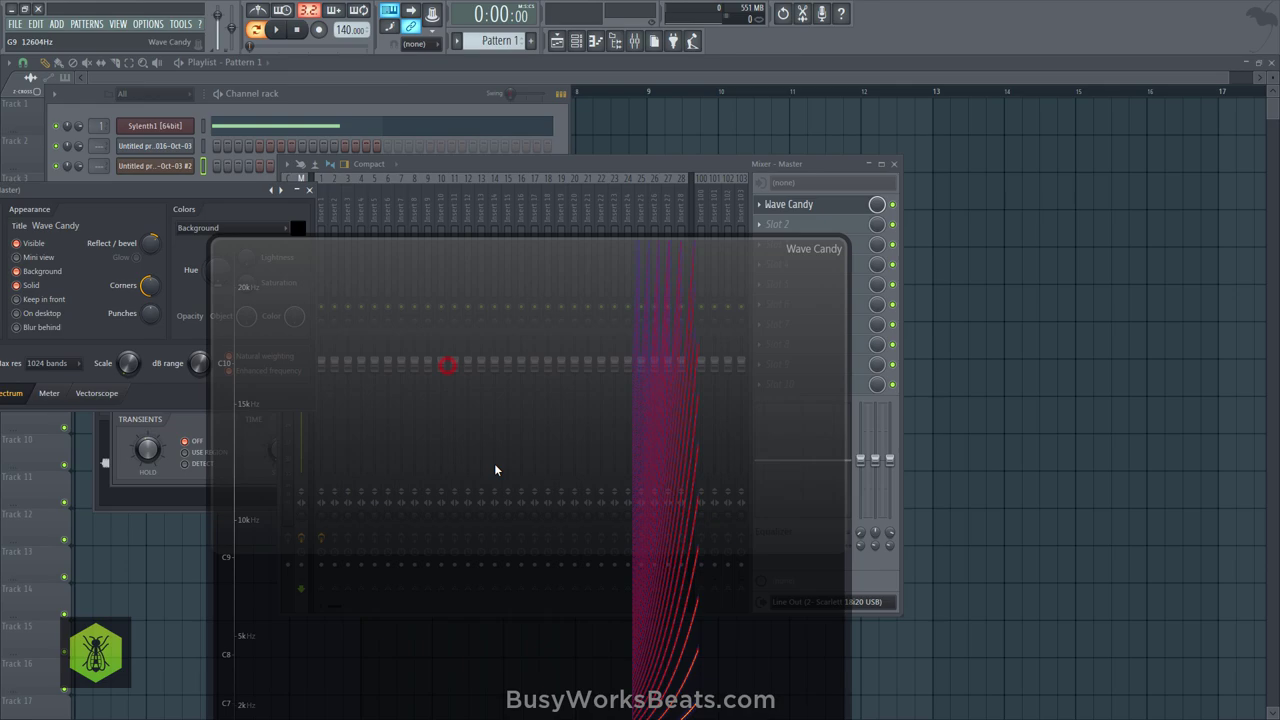
left_click(181, 163)
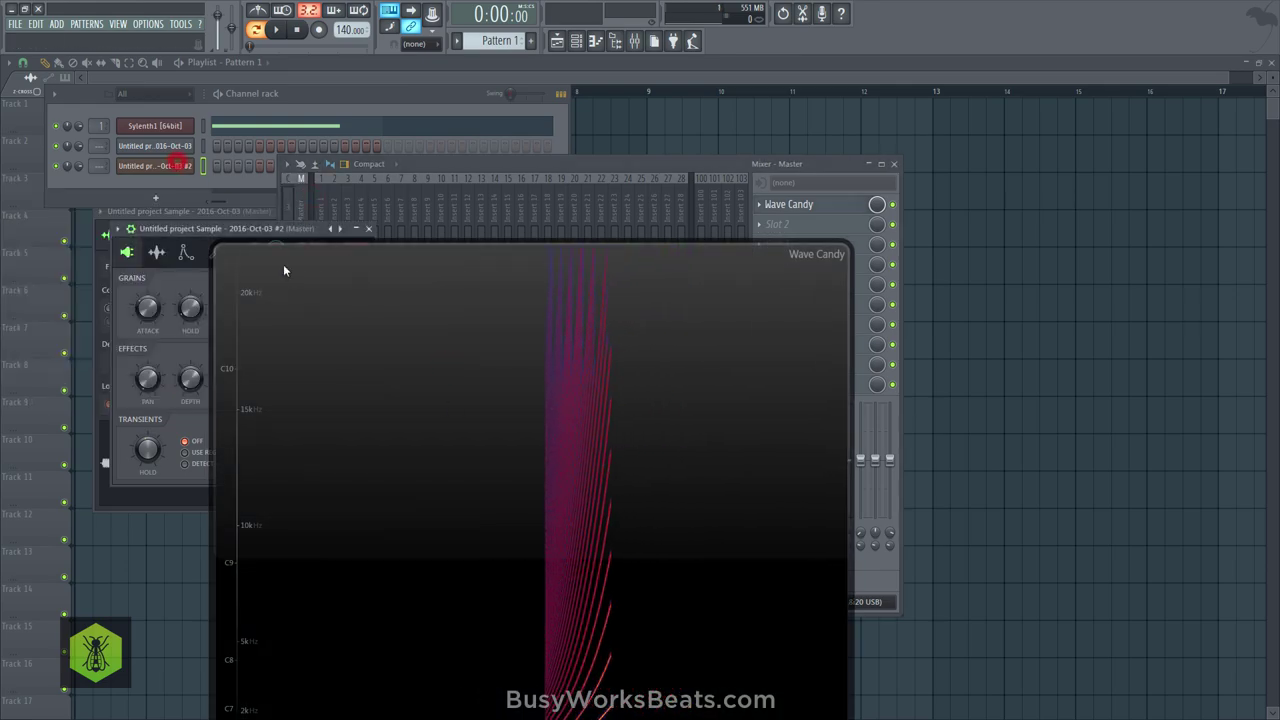
Turn the Granulizer's GR. SPACING knob down to about 16%.
mouse_move(252, 214)
left_mouse_down()
mouse_move(208, 122)
mouse_move(164, 112)
left_mouse_up()
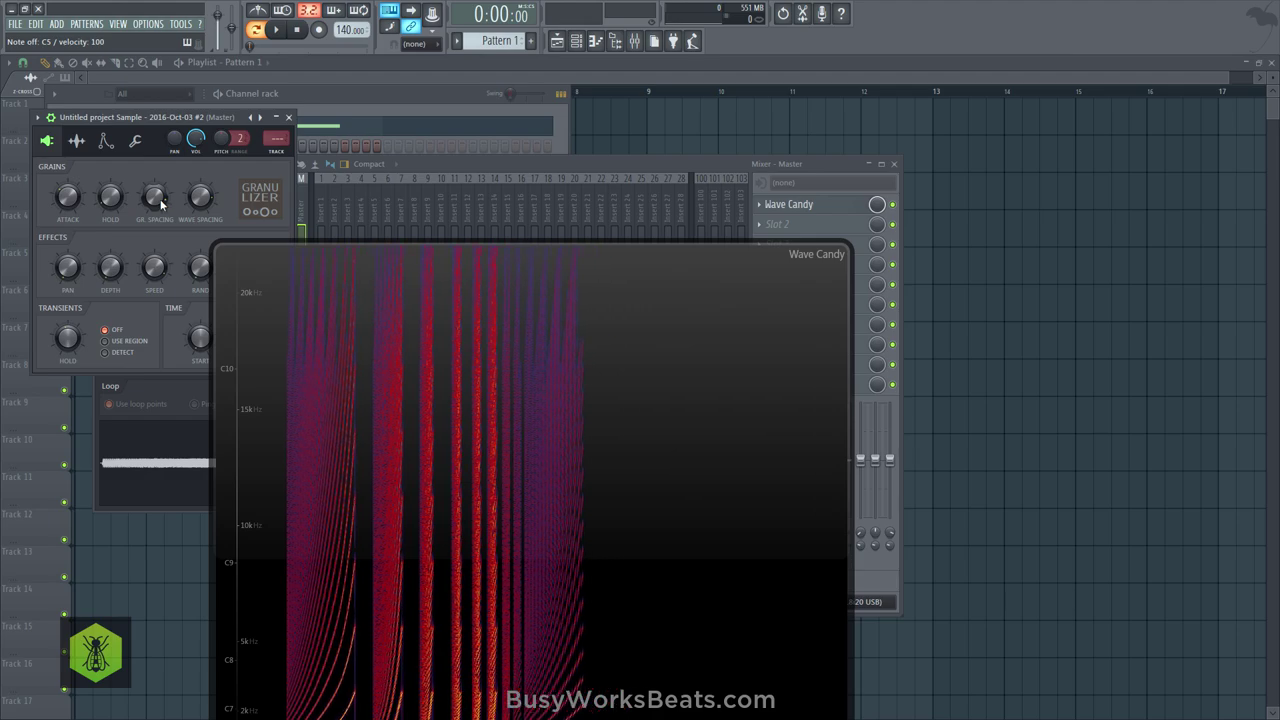
mouse_move(155, 208)
left_mouse_down()
mouse_move(155, 190)
mouse_move(166, 203)
left_mouse_up()
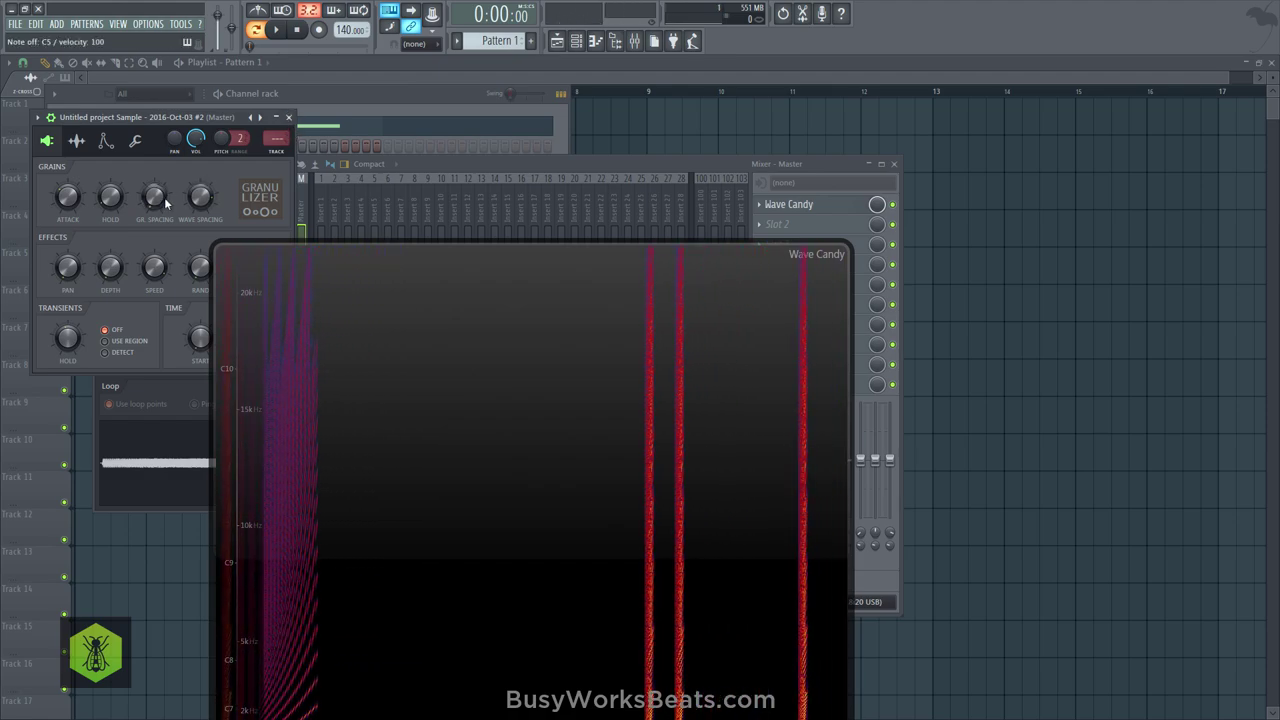
left_click_drag(166, 203, 166, 184)
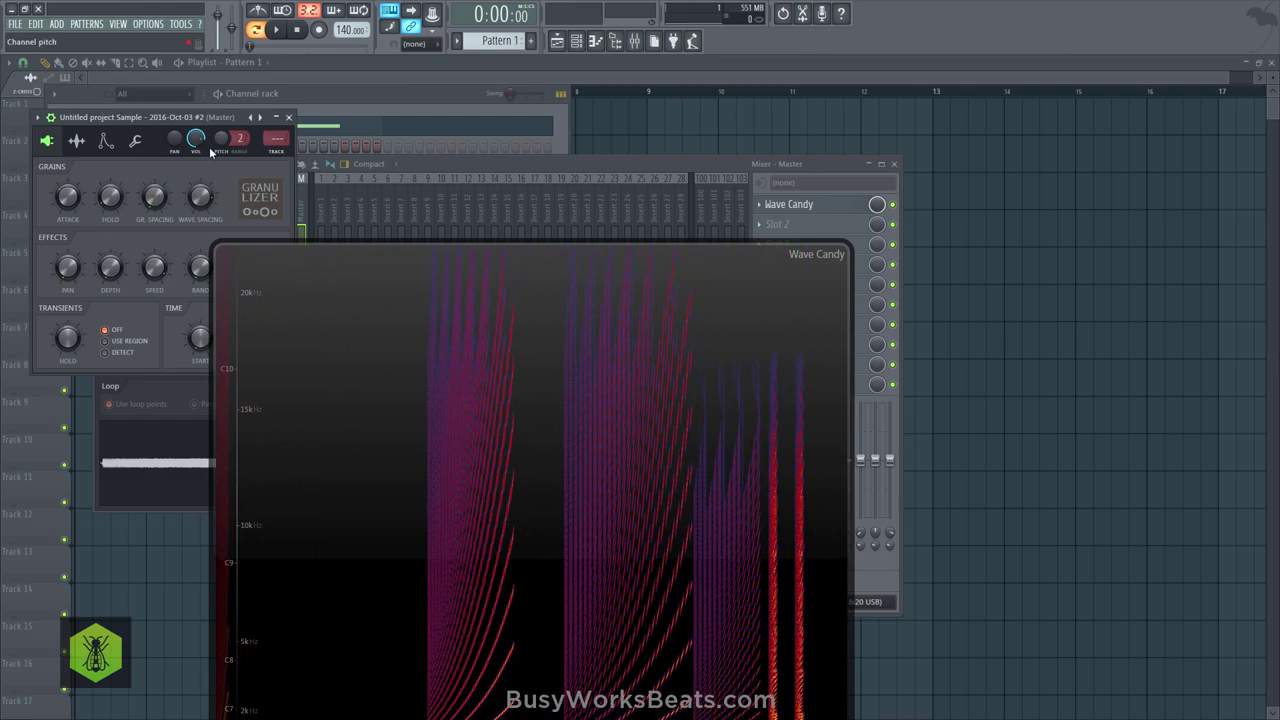
left_click_drag(183, 117, 215, 134)
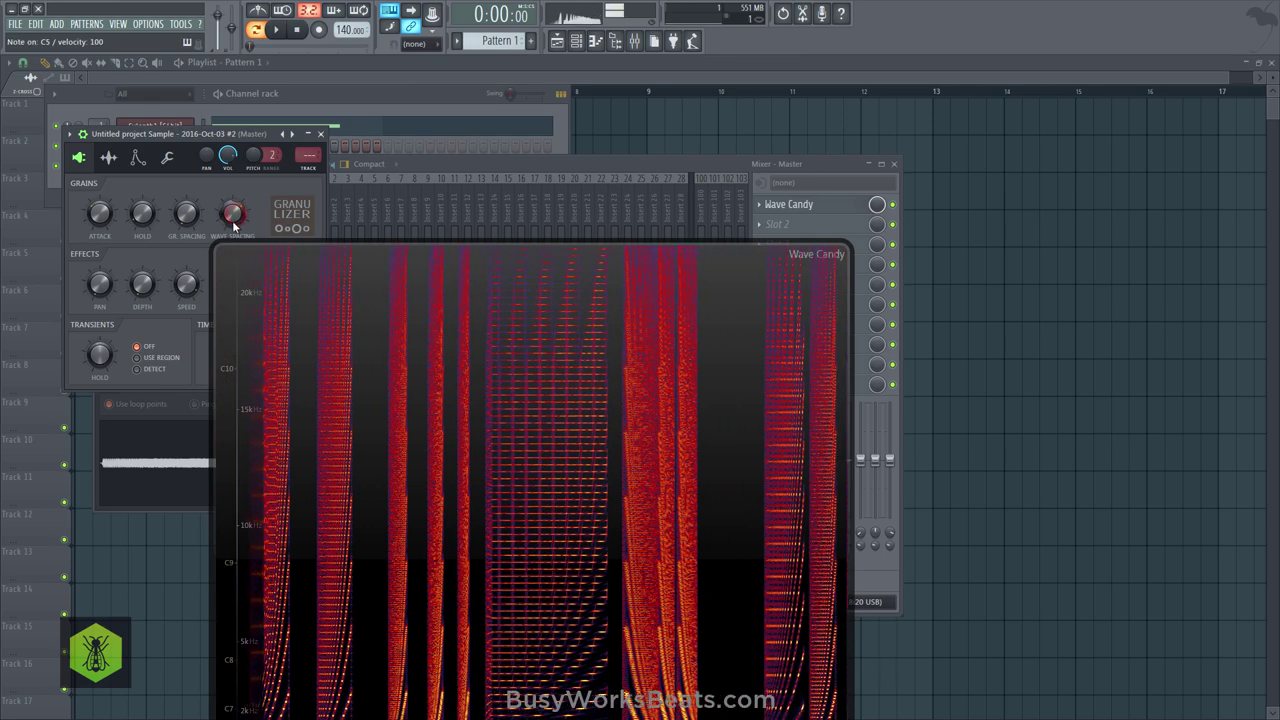
Adjust the Granulizer's effect depth while watching the Wave Candy spectrogram.
left_click_drag(305, 280, 398, 184)
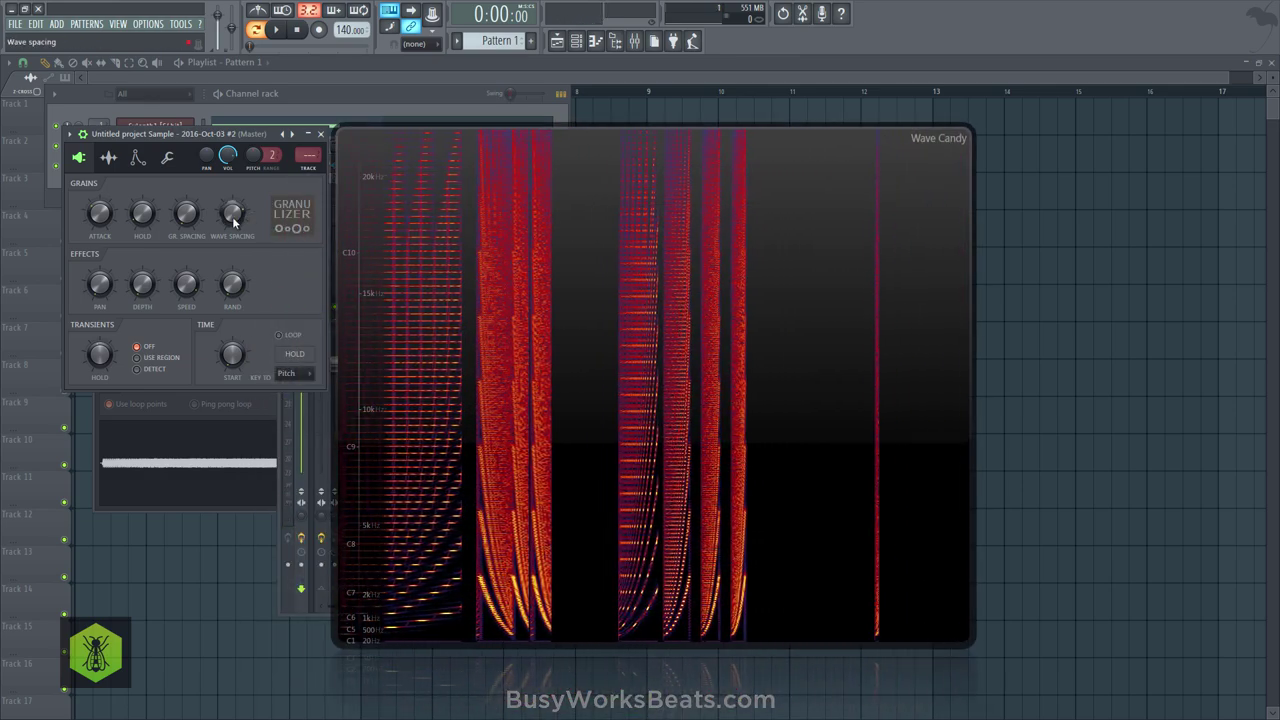
scroll(233, 217, "up", 4)
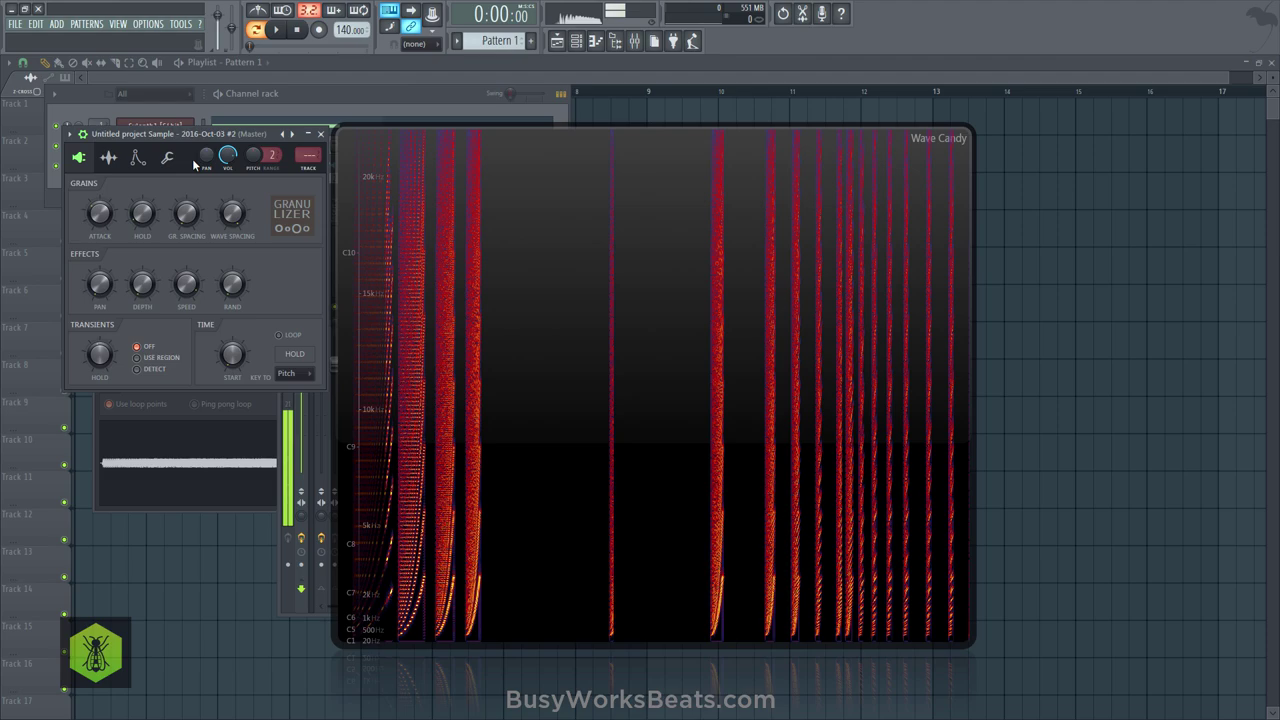
scroll(233, 214, "up", 5)
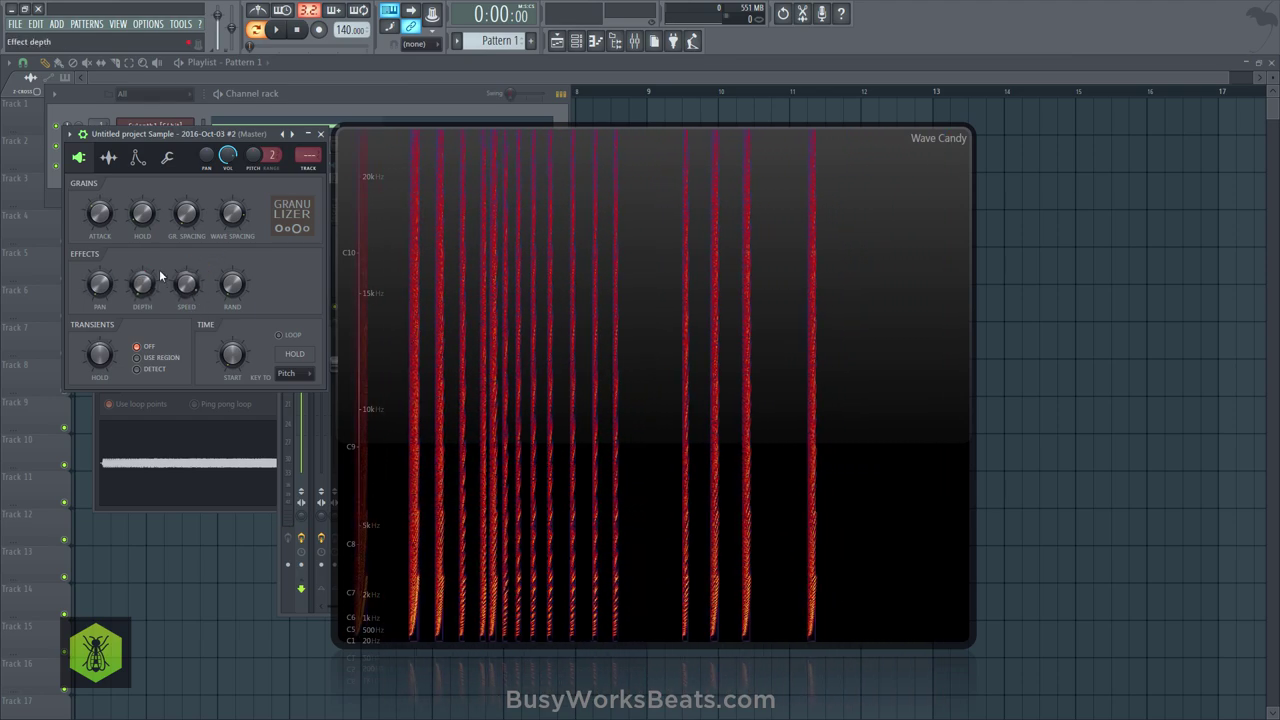
left_click_drag(145, 282, 145, 276)
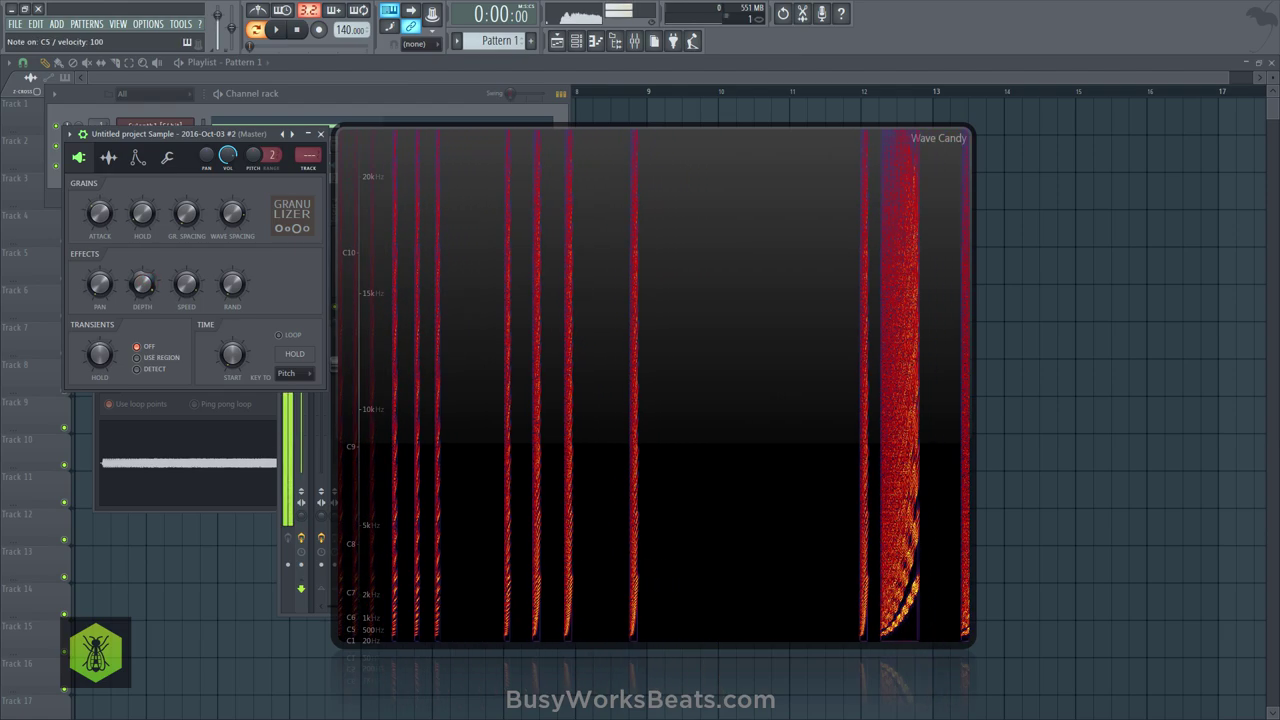
Open Edison in mixer Insert 1 slot 1.
left_click(634, 42)
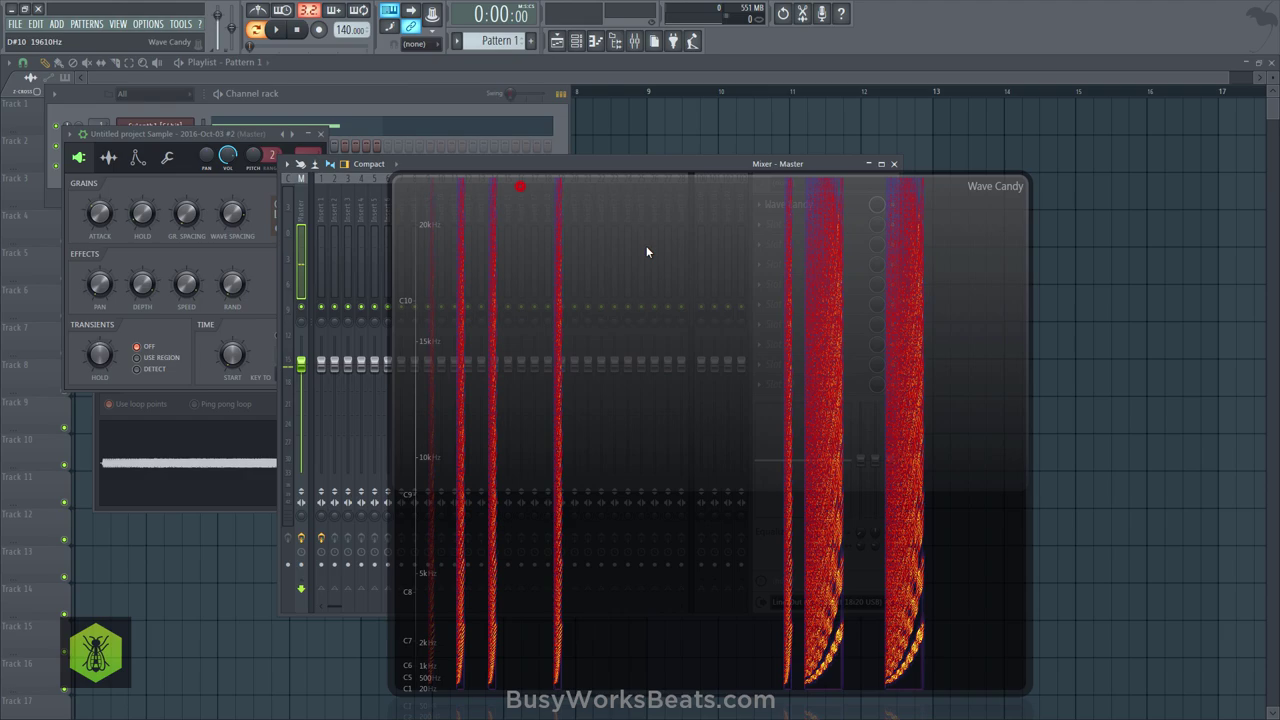
left_click_drag(526, 158, 756, 221)
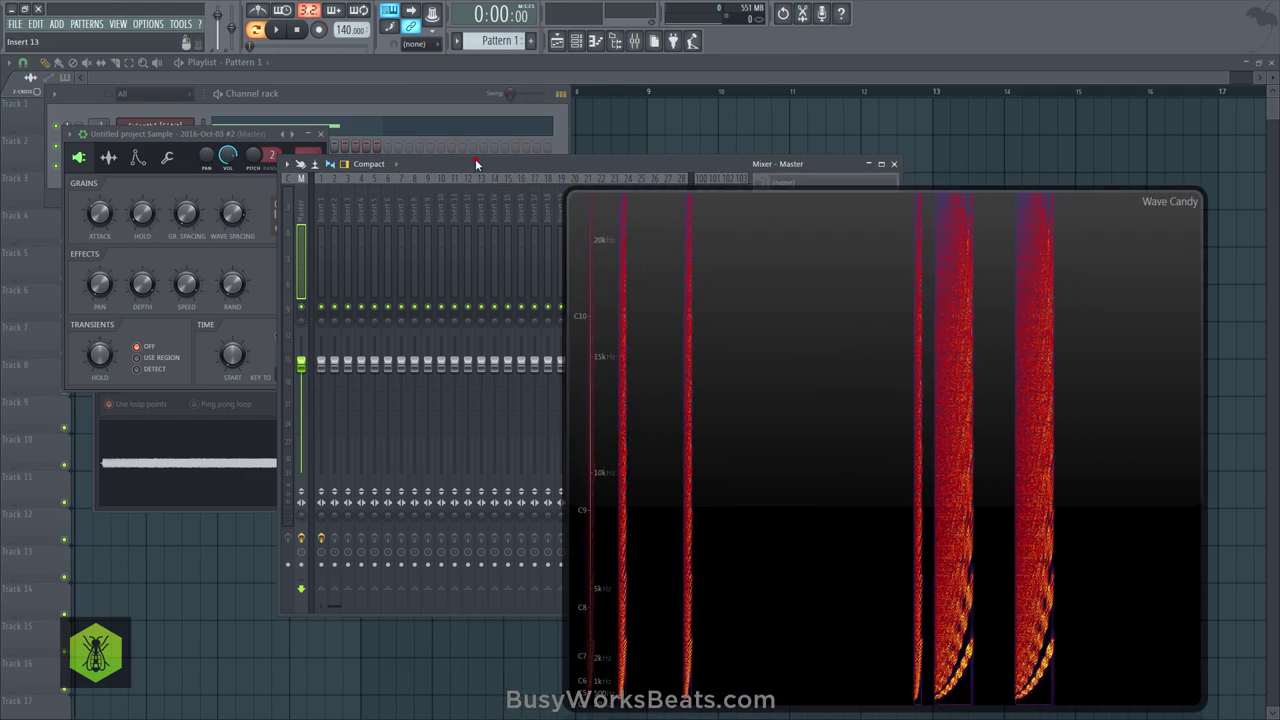
left_click_drag(476, 163, 246, 151)
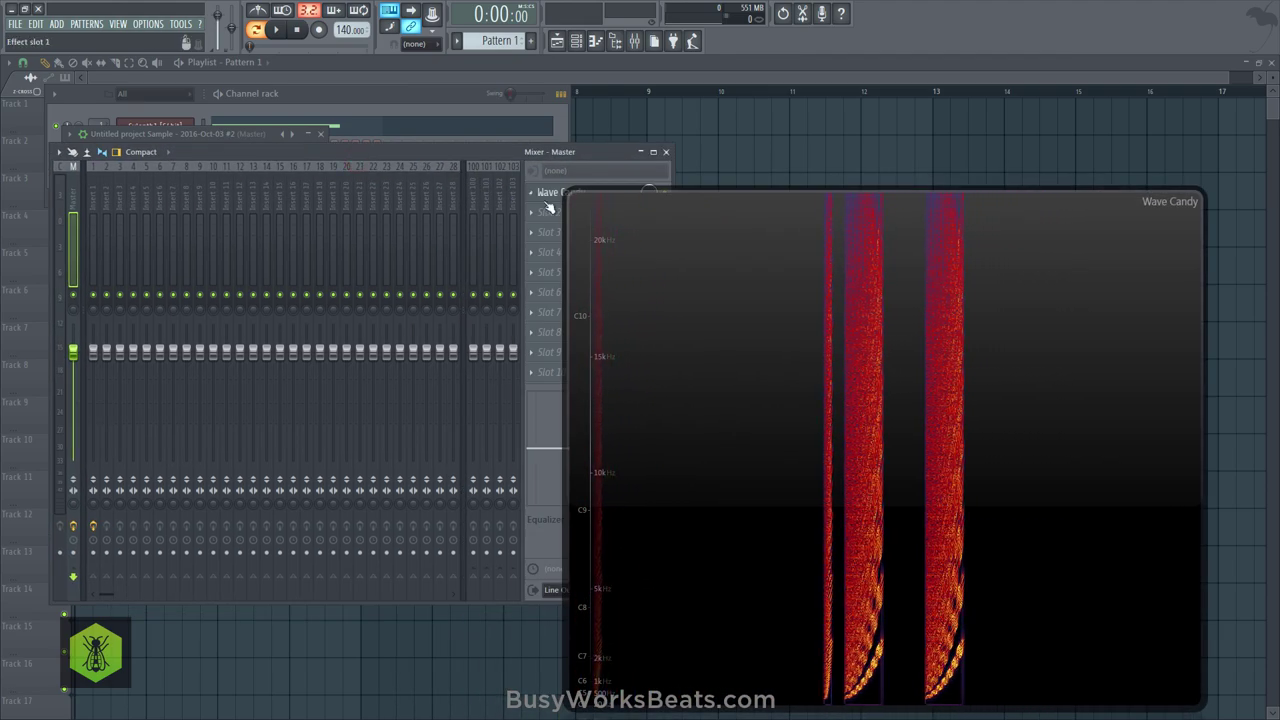
left_click(186, 133)
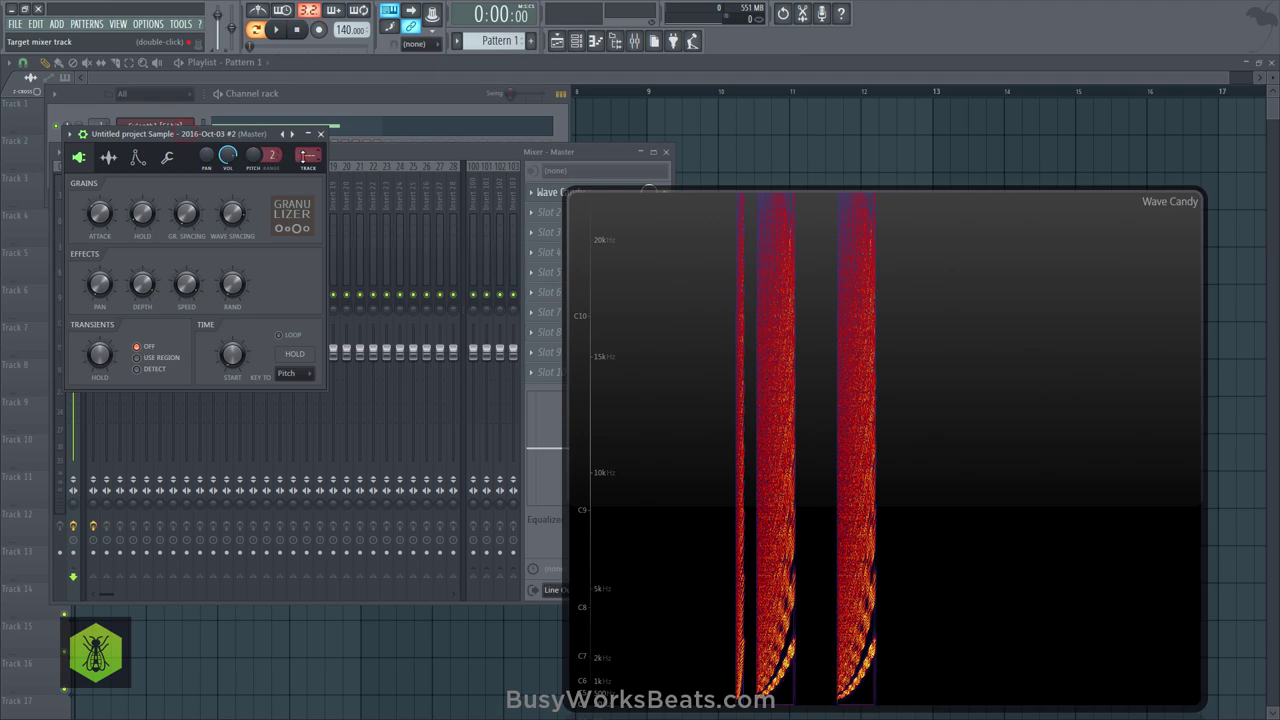
scroll(305, 155, "up", 1)
left_click(548, 196)
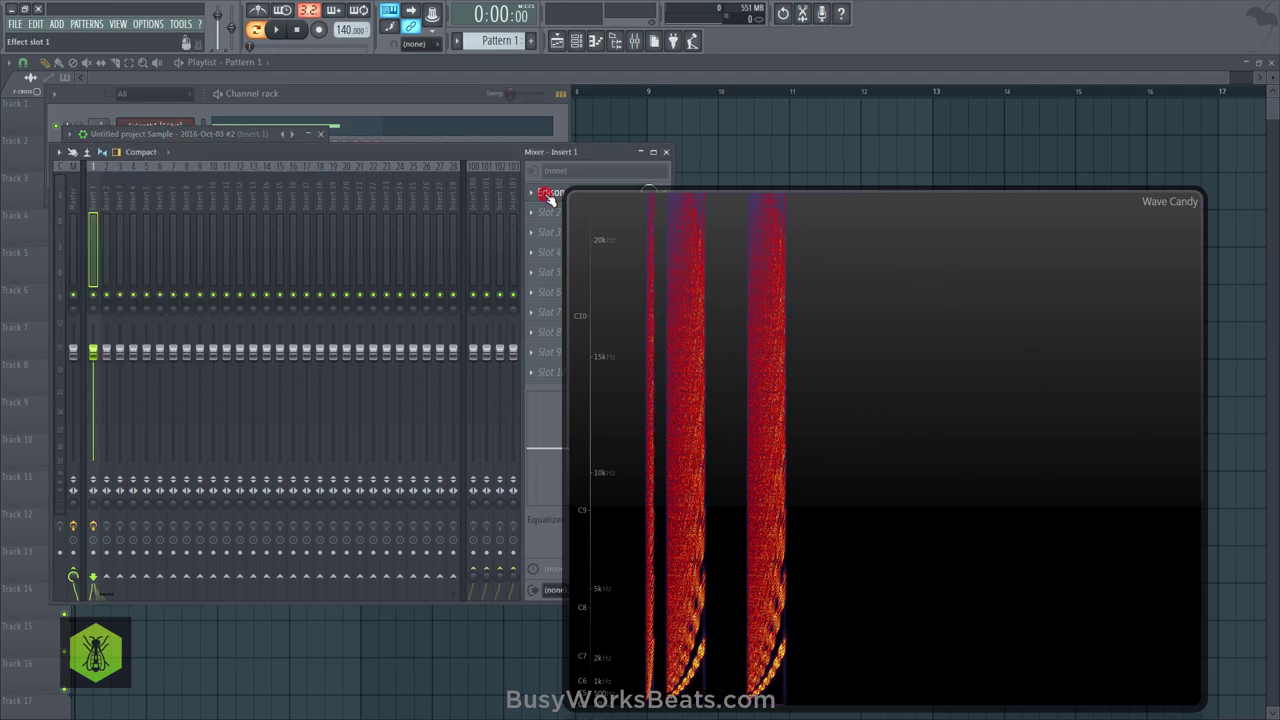
Clear Edison and record a fresh take of the granulized sound.
left_click(108, 192)
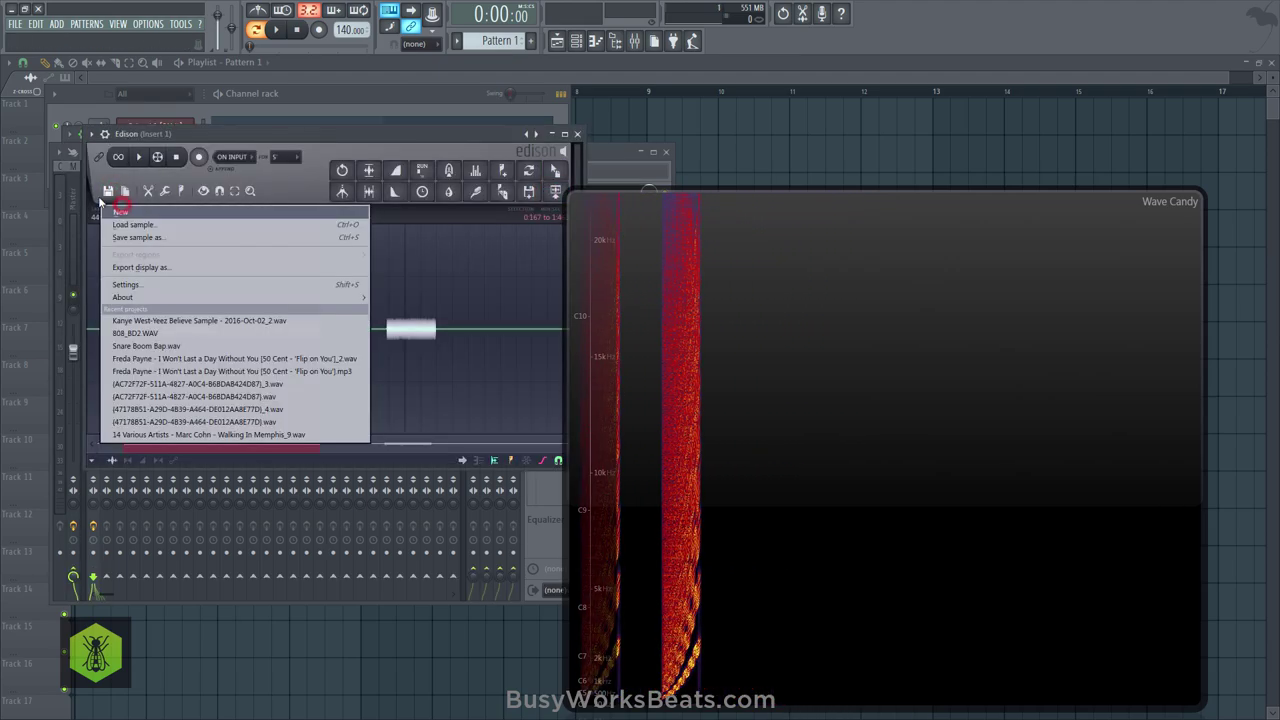
left_click(118, 211)
left_click(198, 157)
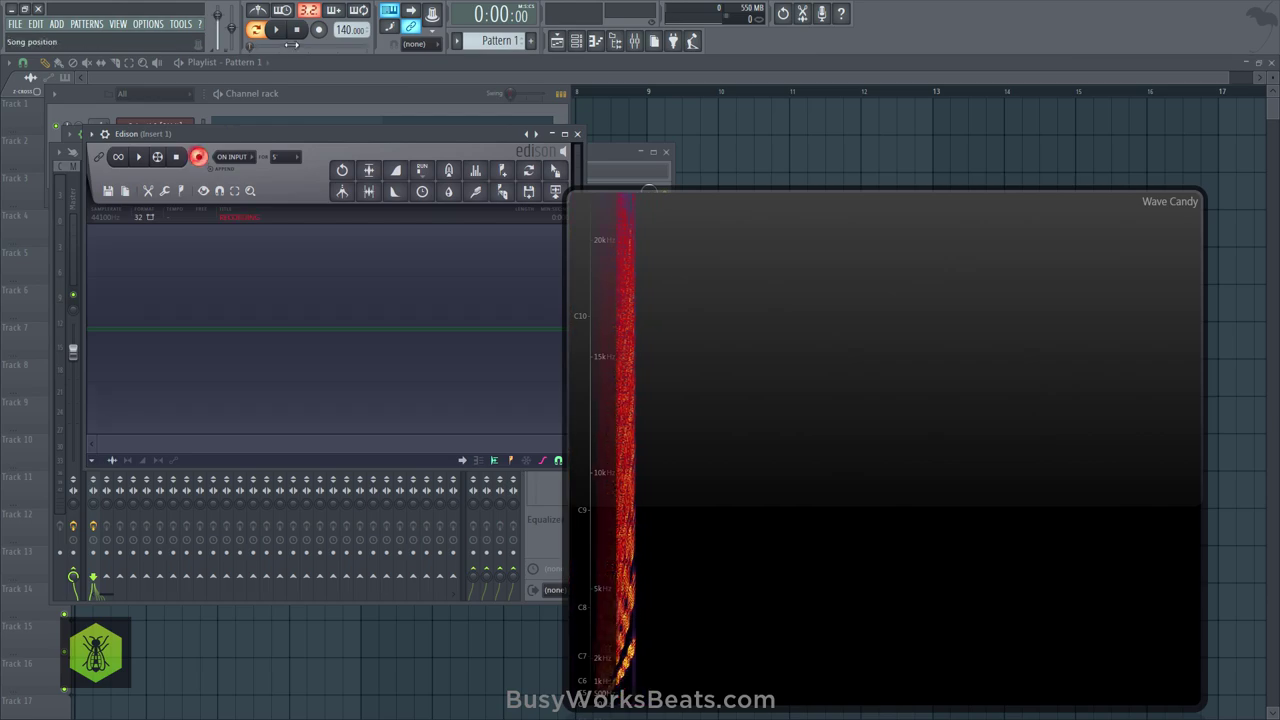
left_click(344, 98)
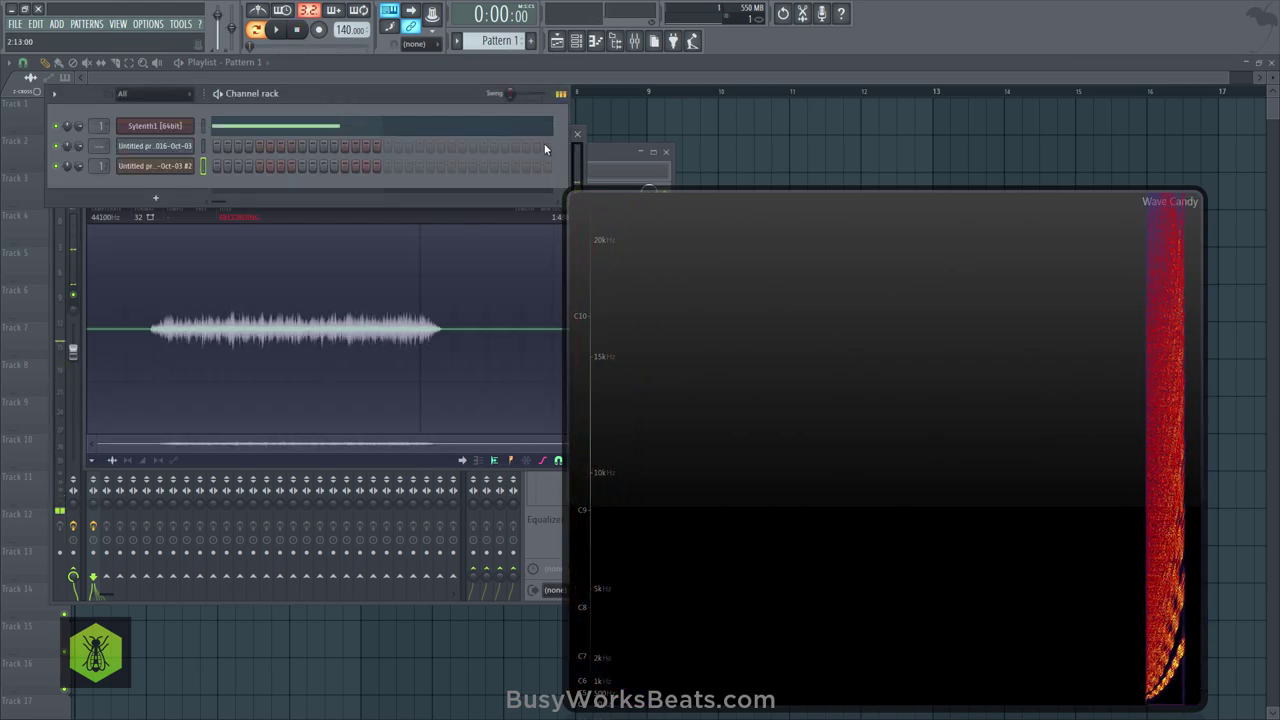
left_click(574, 160)
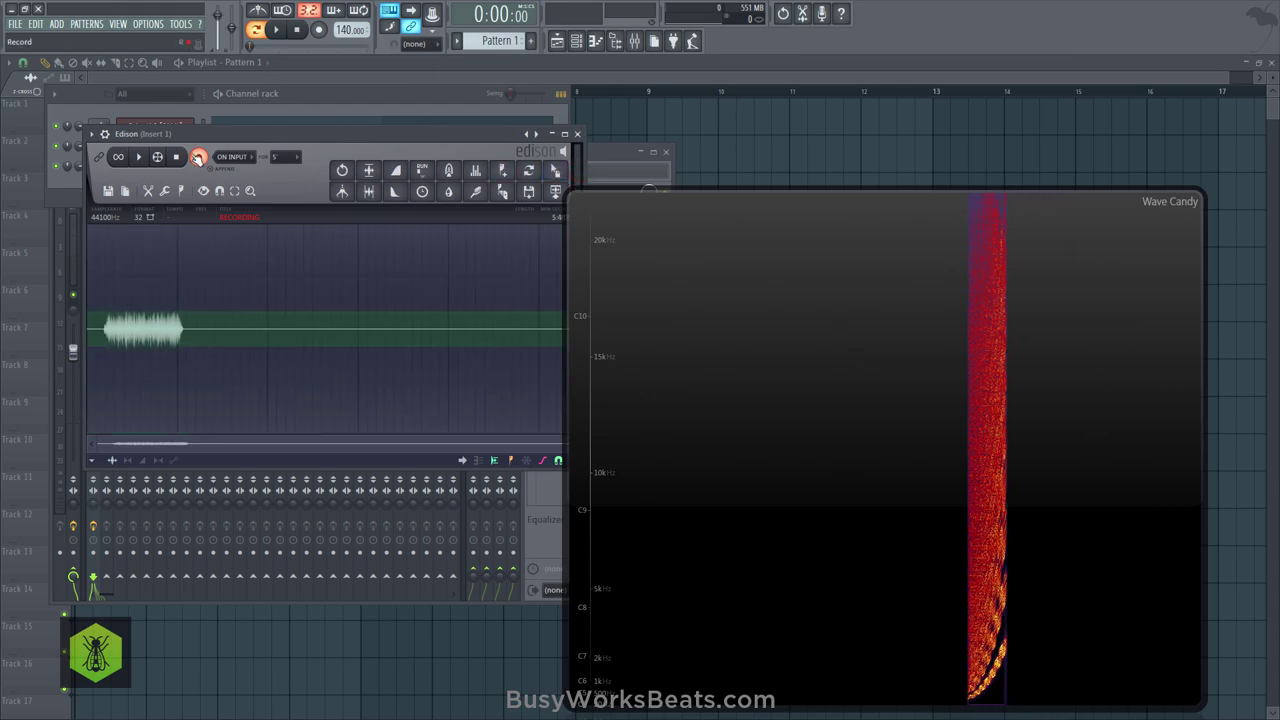
left_click(198, 158)
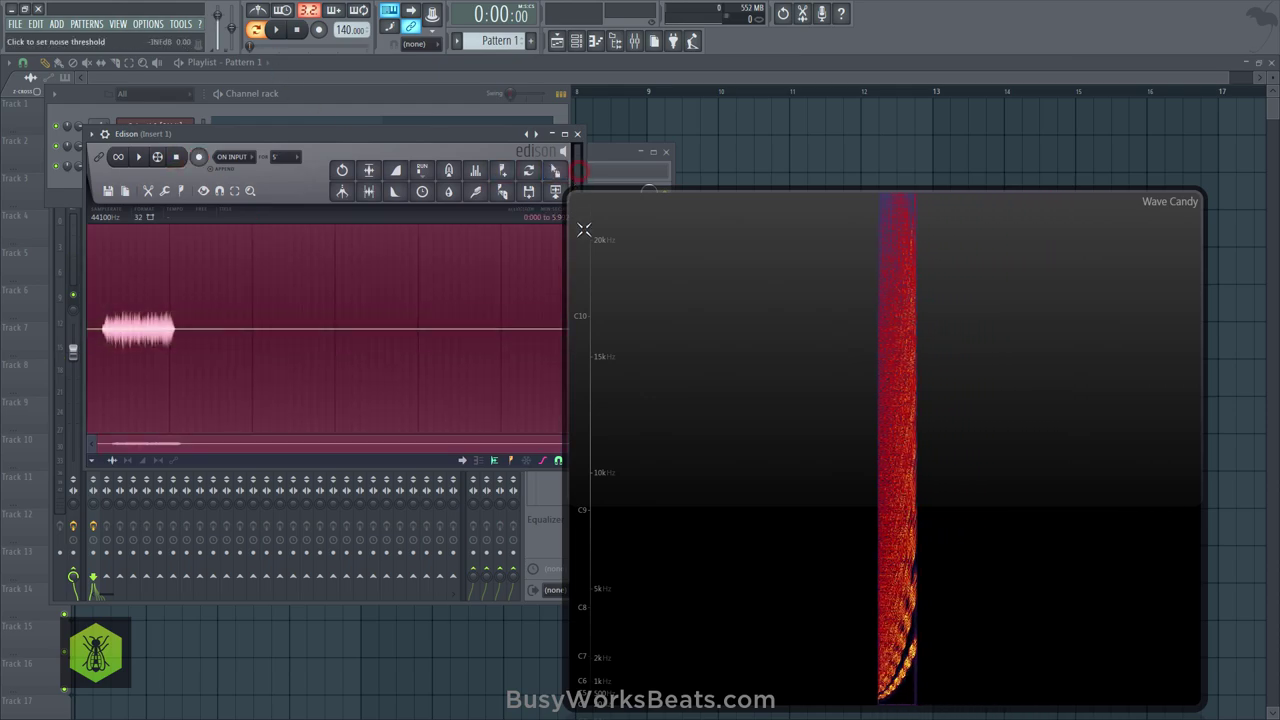
Drag-select the recorded part of the waveform in Edison.
left_click_drag(765, 368, 844, 250)
left_click(168, 334)
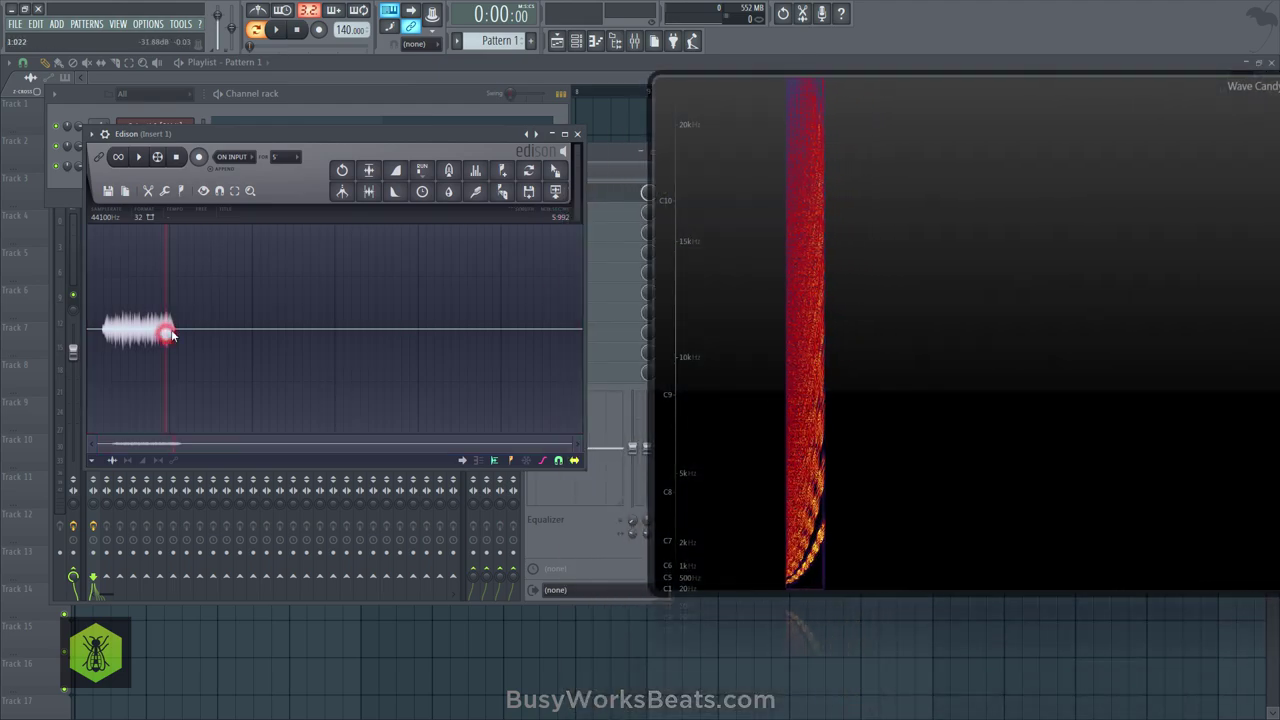
left_click_drag(170, 336, 100, 340)
scroll(100, 340, "up", 3)
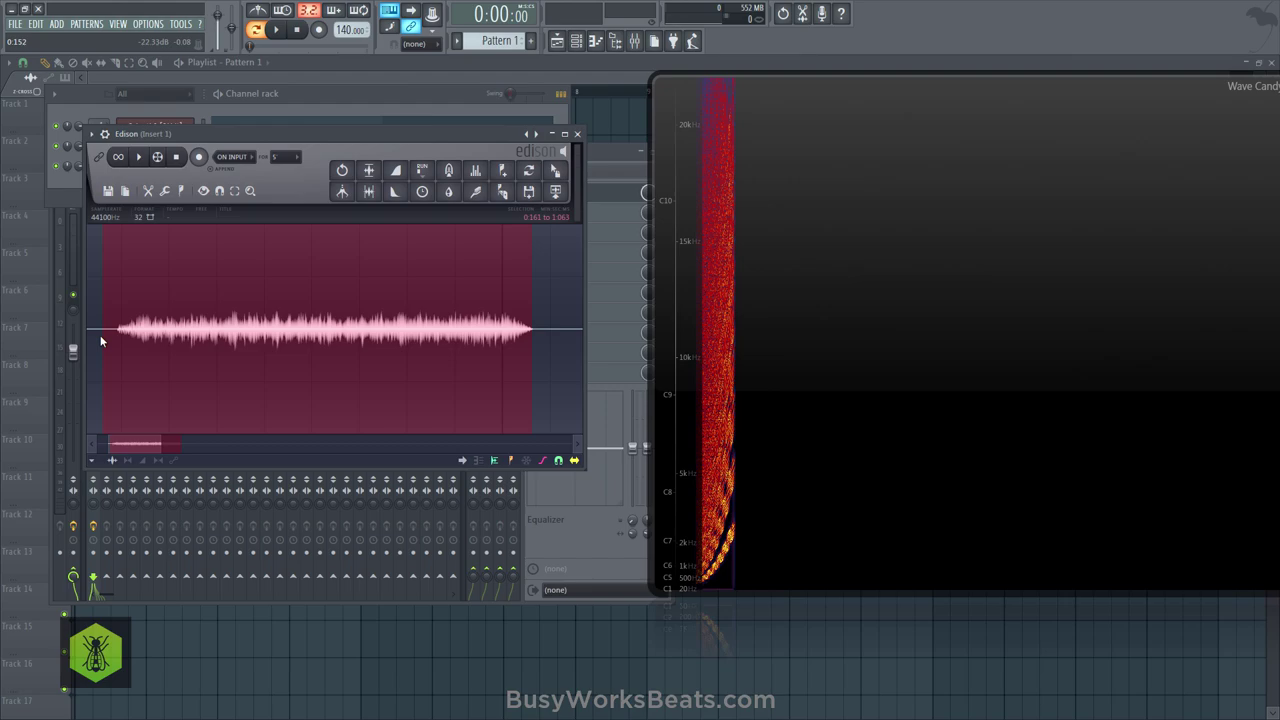
scroll(126, 337, "down", 3)
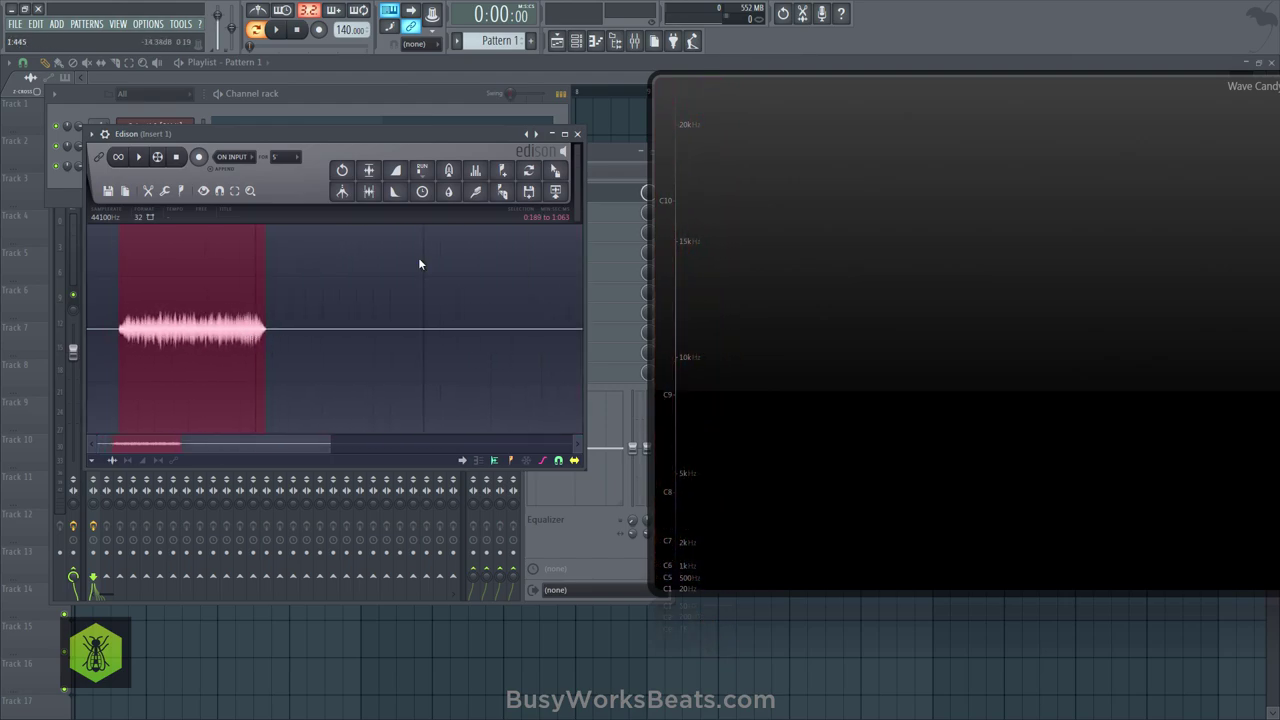
scroll(260, 341, "up", 3)
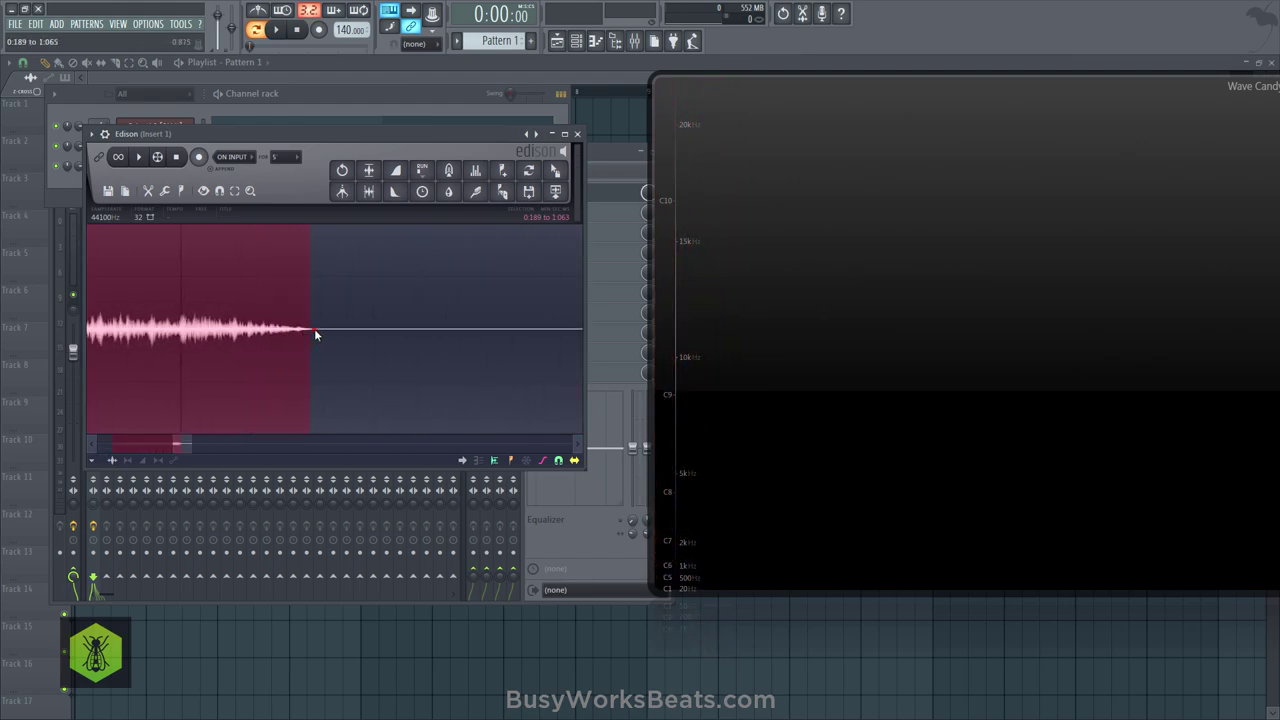
Drag the Edison selection into the channel rack as a new sample channel.
scroll(342, 332, "down", 2)
left_click_drag(556, 191, 375, 187)
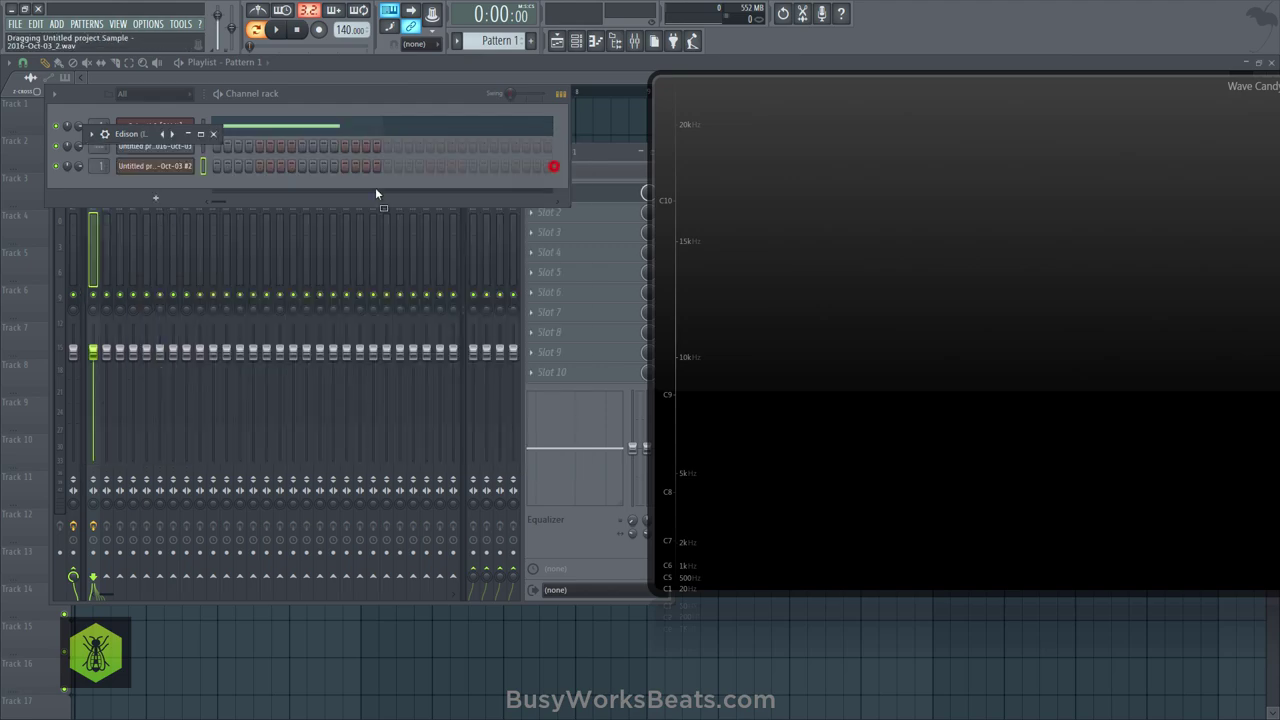
left_click_drag(146, 177, 106, 170)
left_click(140, 187)
Turn down the Mod X DEC knob on the new fourth channel's envelope.
left_click(139, 188)
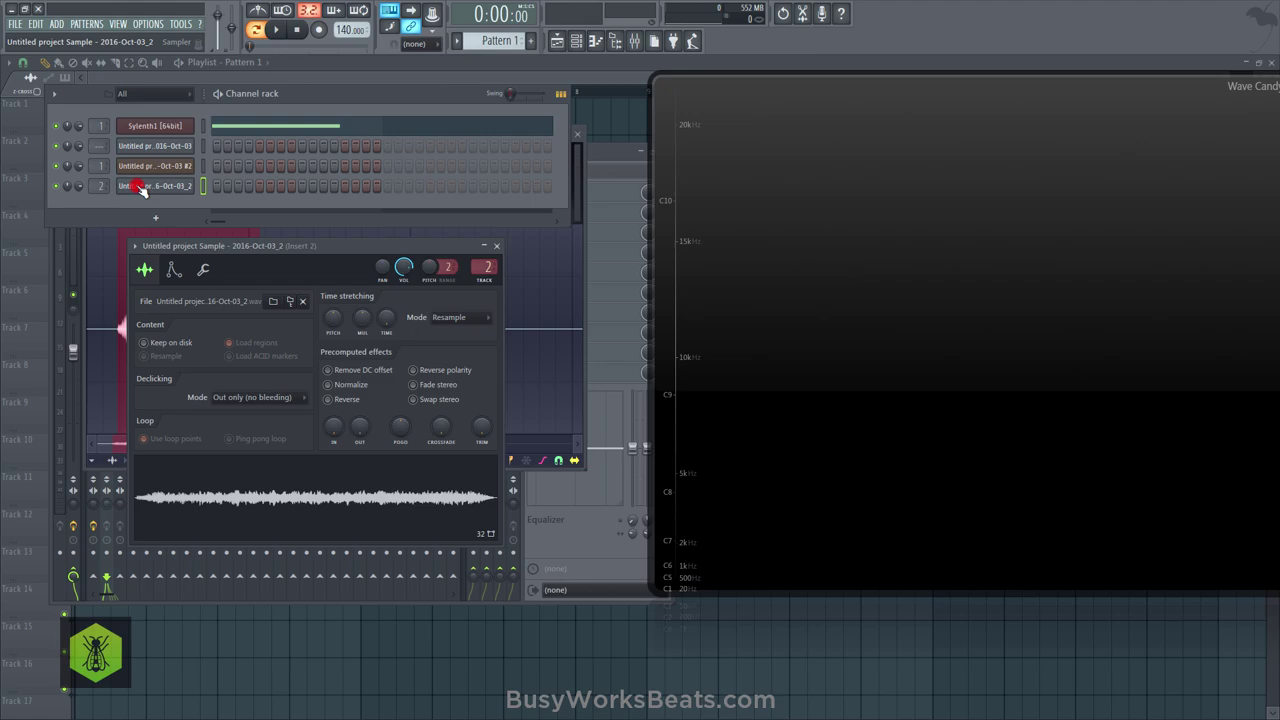
left_click(175, 270)
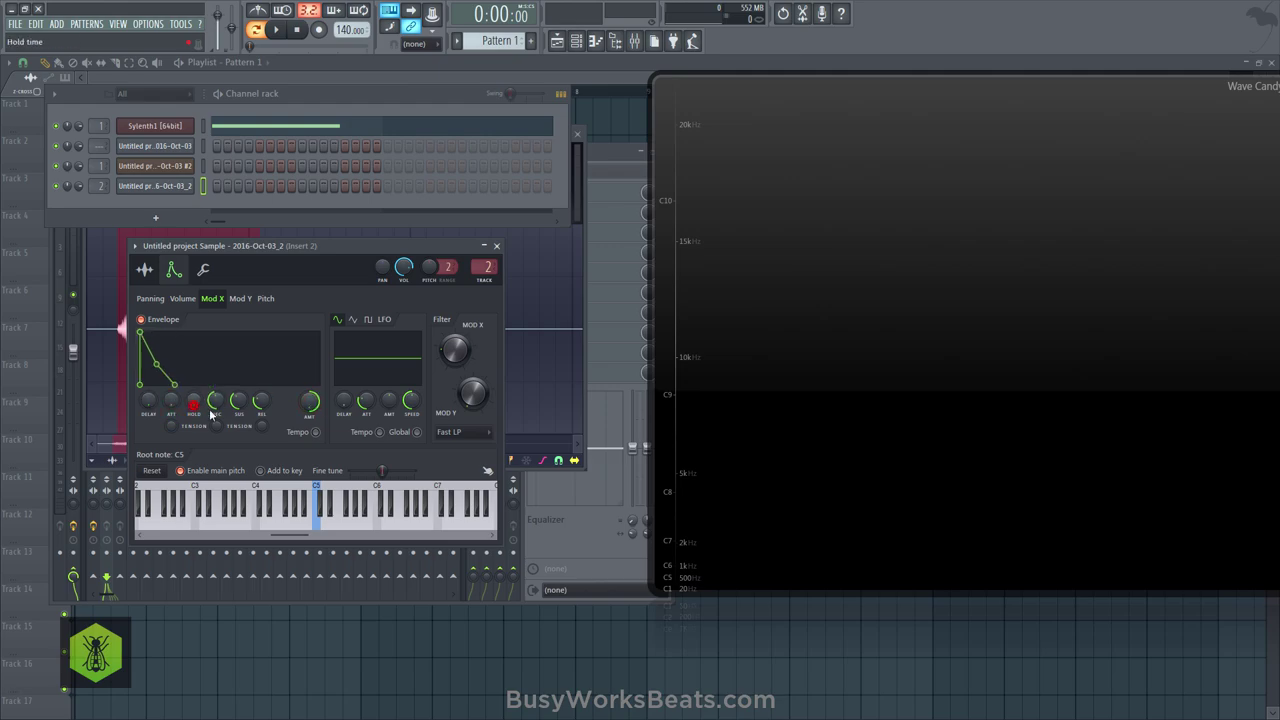
left_click_drag(216, 403, 216, 440)
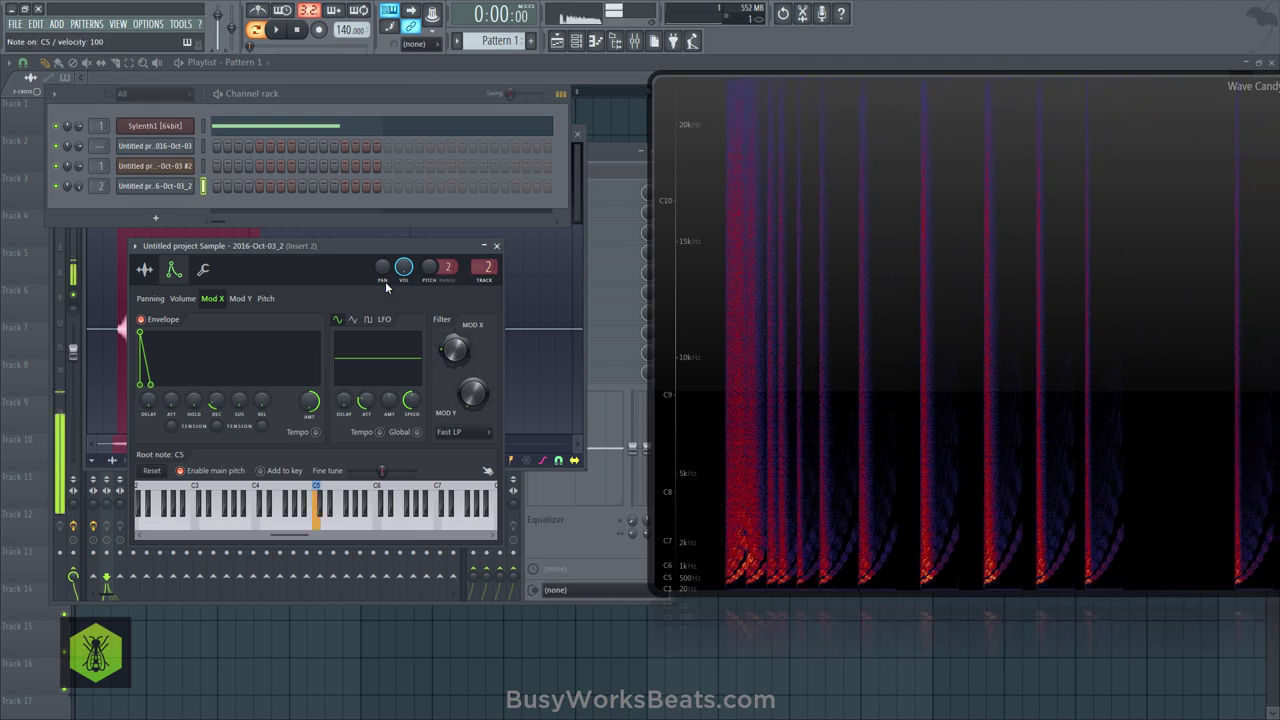
Preview Pattern 2 and reopen the sample channel's envelope settings.
scroll(495, 40, "down", 1)
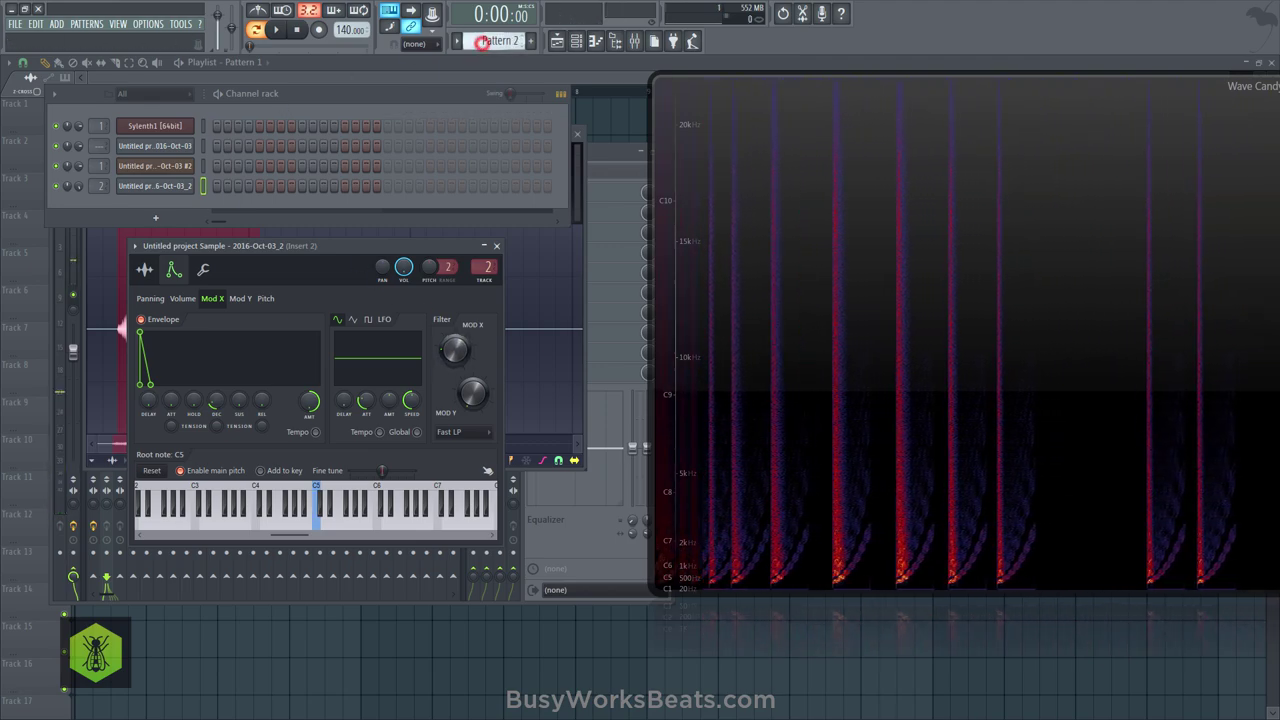
key("space")
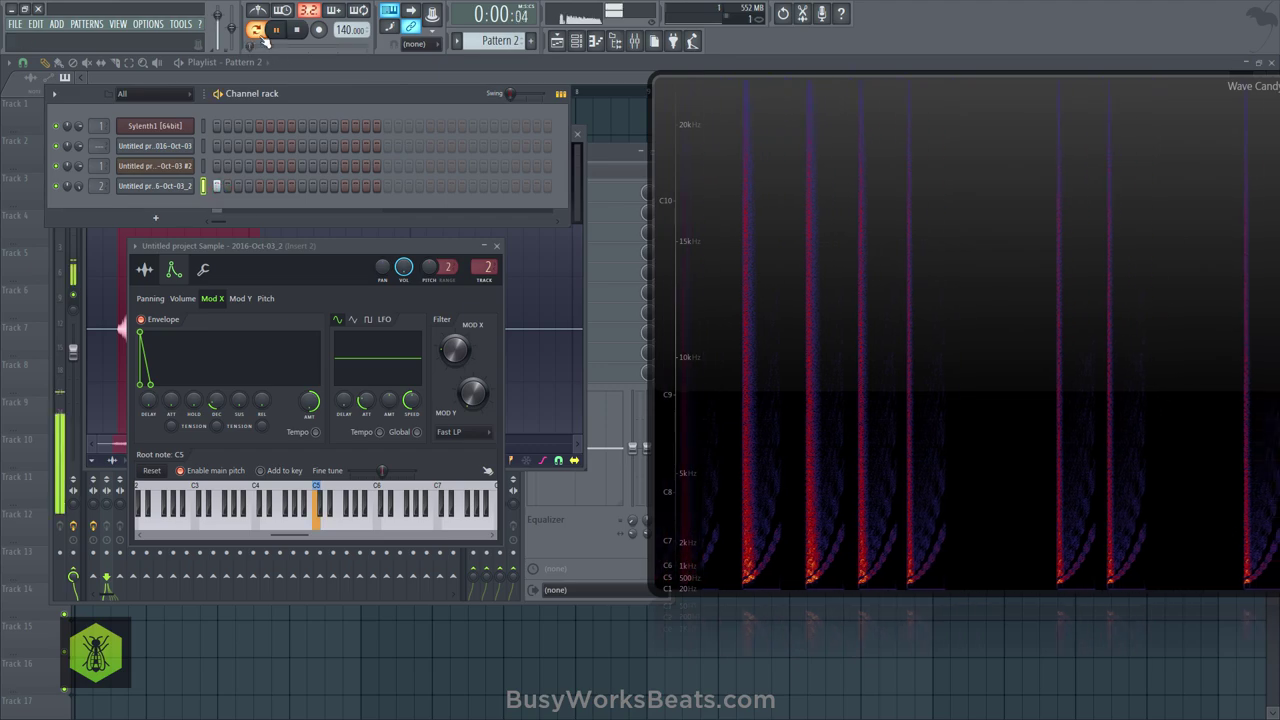
key("space")
double_click(147, 189)
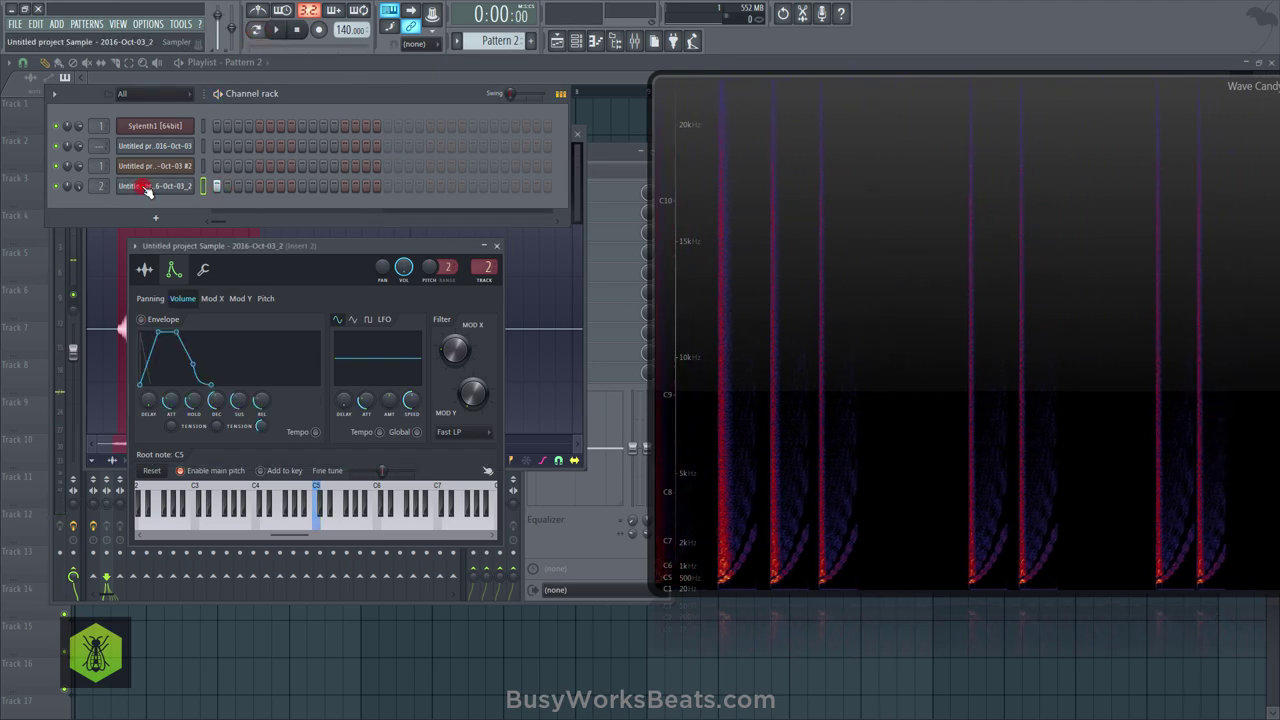
Load Fruity Compressor on Insert 2 slot 1 with a 4.3:1 ratio.
key("F9")
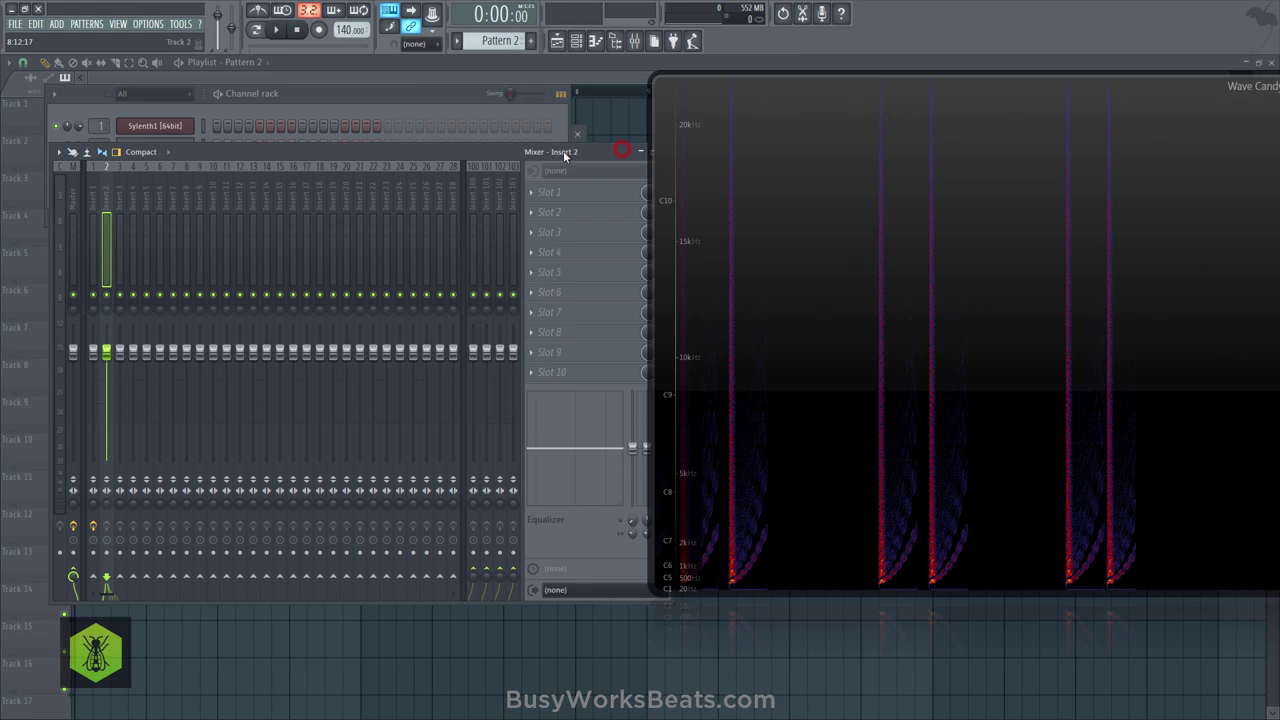
left_click(580, 197)
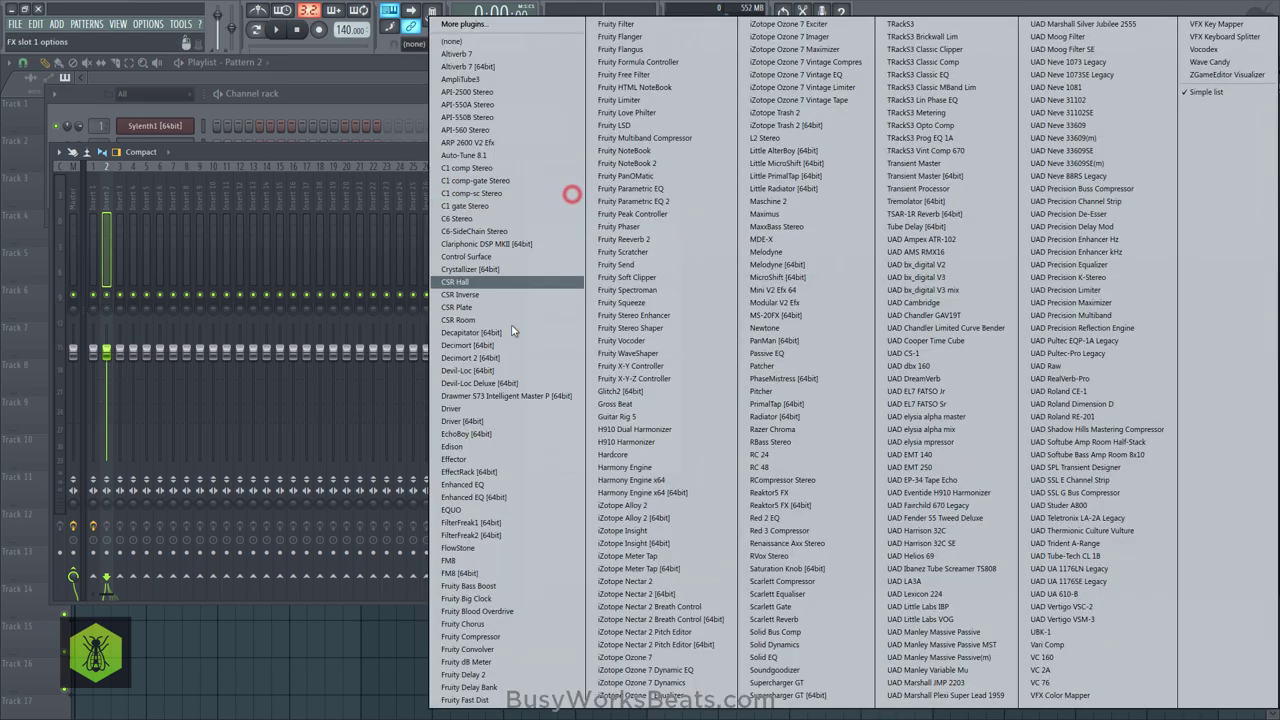
left_click(497, 634)
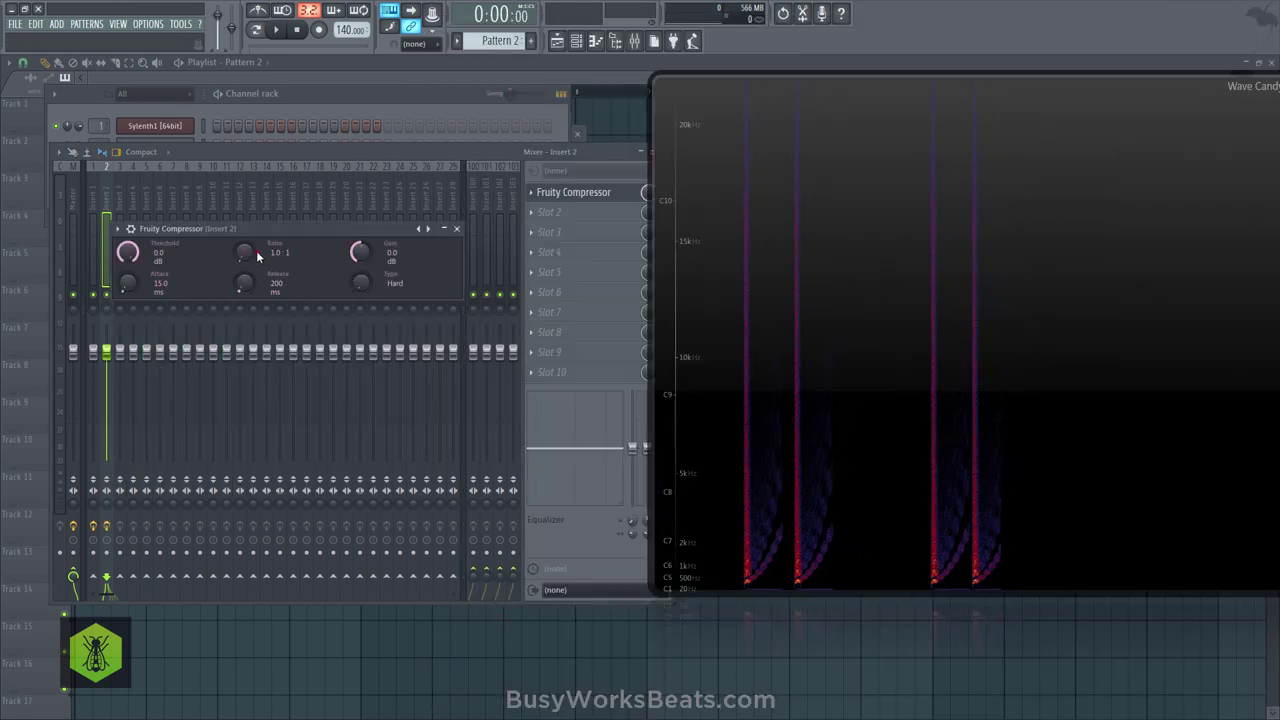
left_click_drag(241, 256, 240, 244)
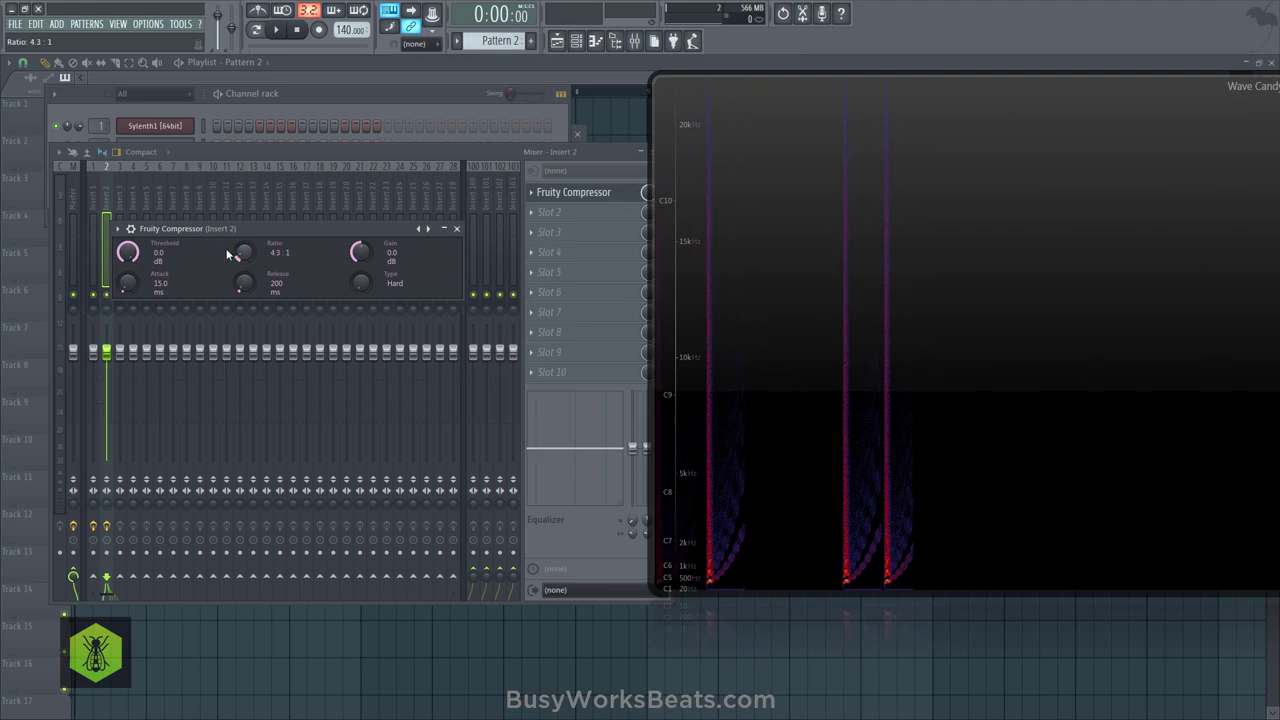
left_click(279, 31)
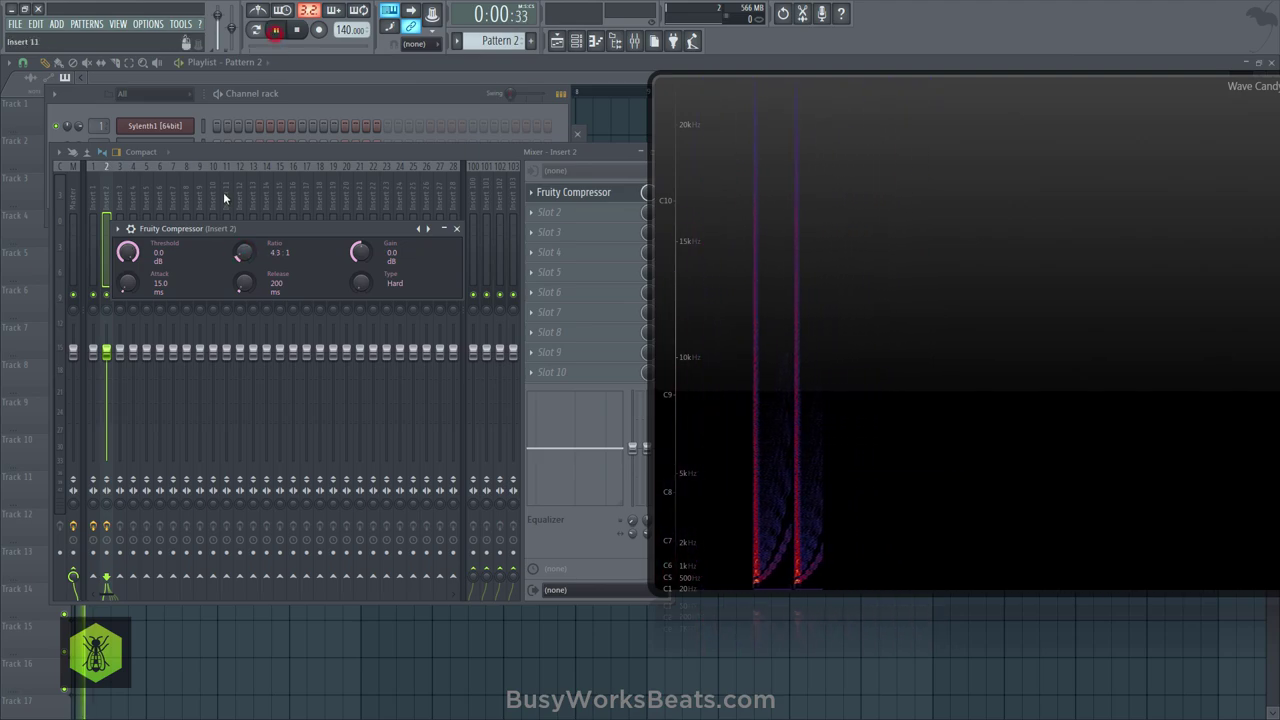
Add a Pattern 2 step for the sample channel and enable Cut itself.
left_click(250, 94)
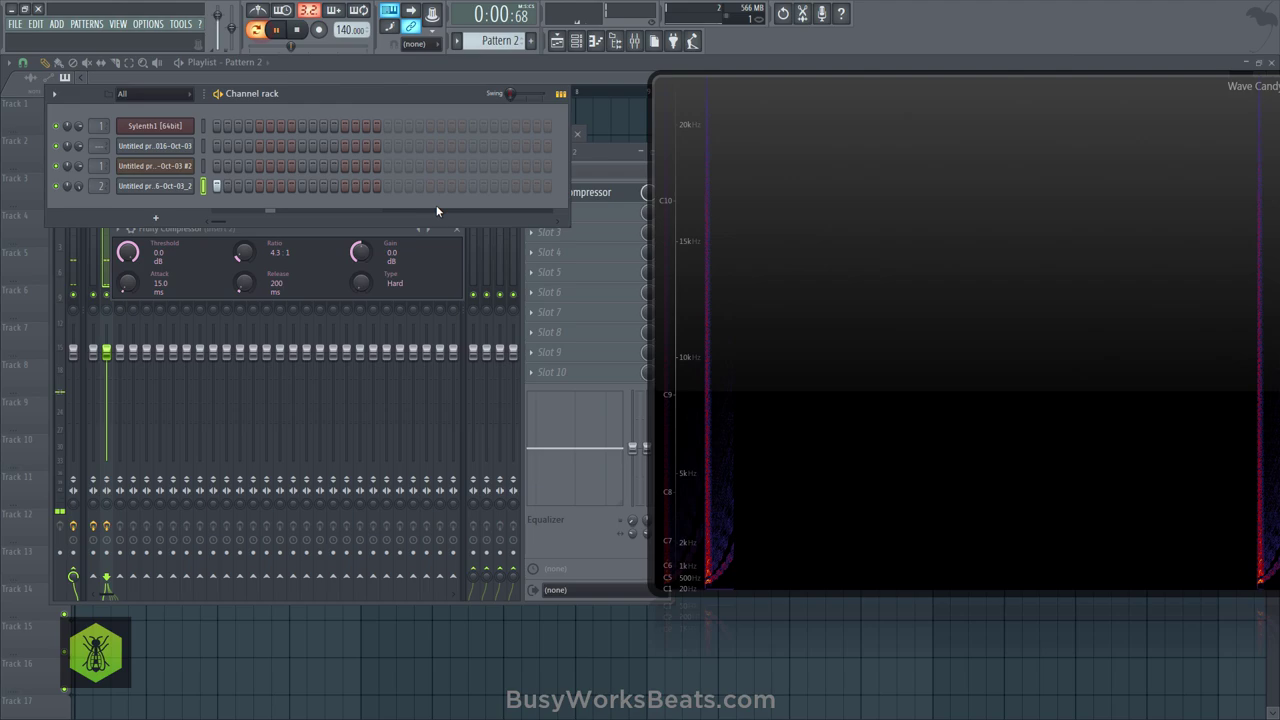
left_click(301, 187)
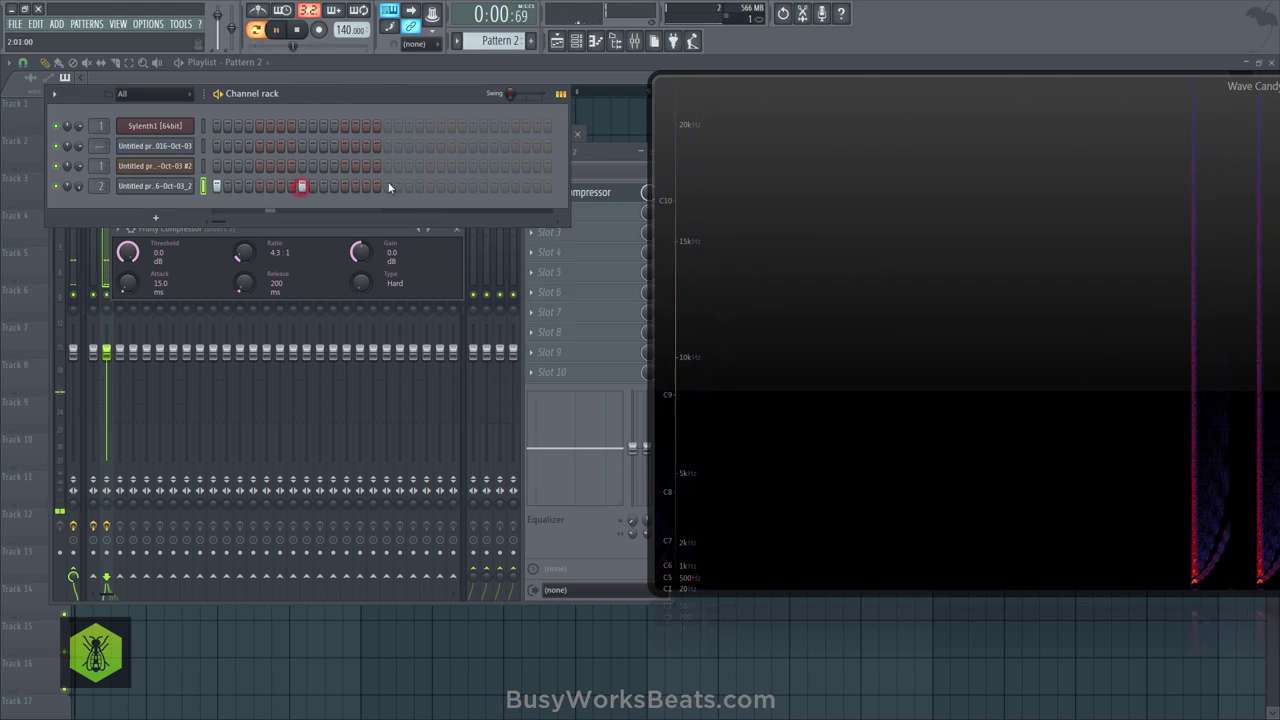
right_click(165, 190)
left_click(220, 259)
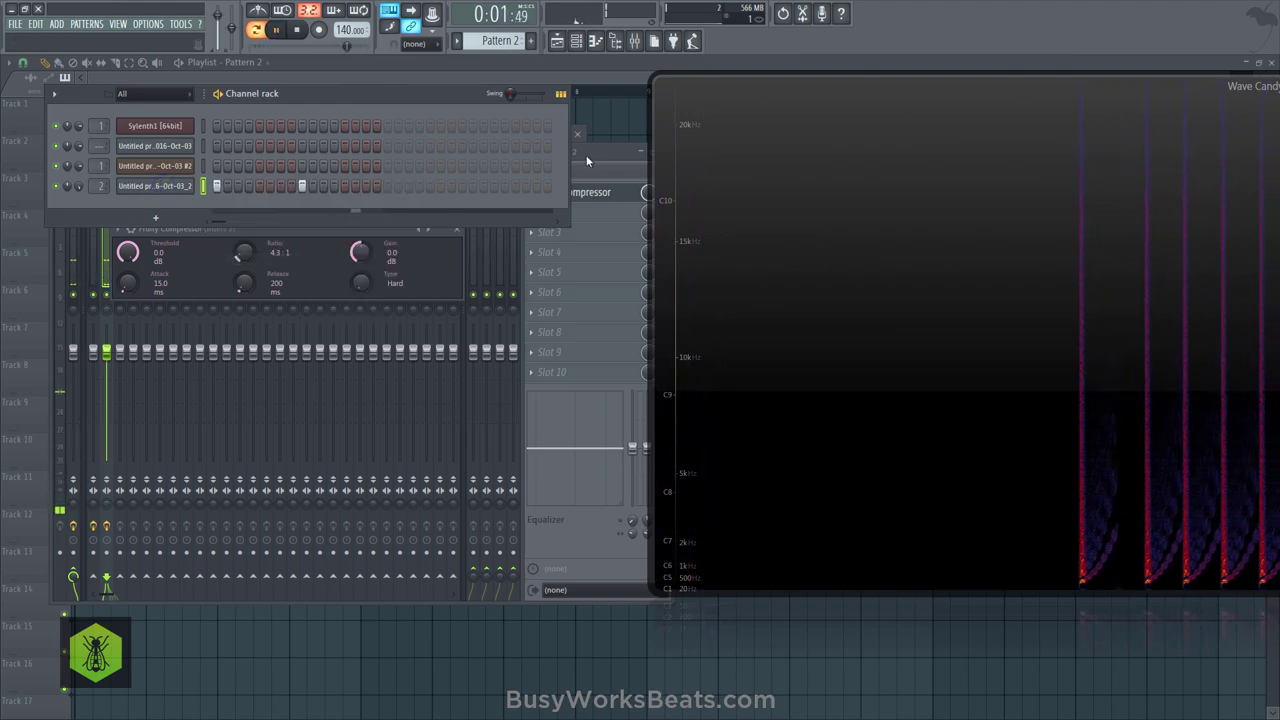
left_click(587, 161)
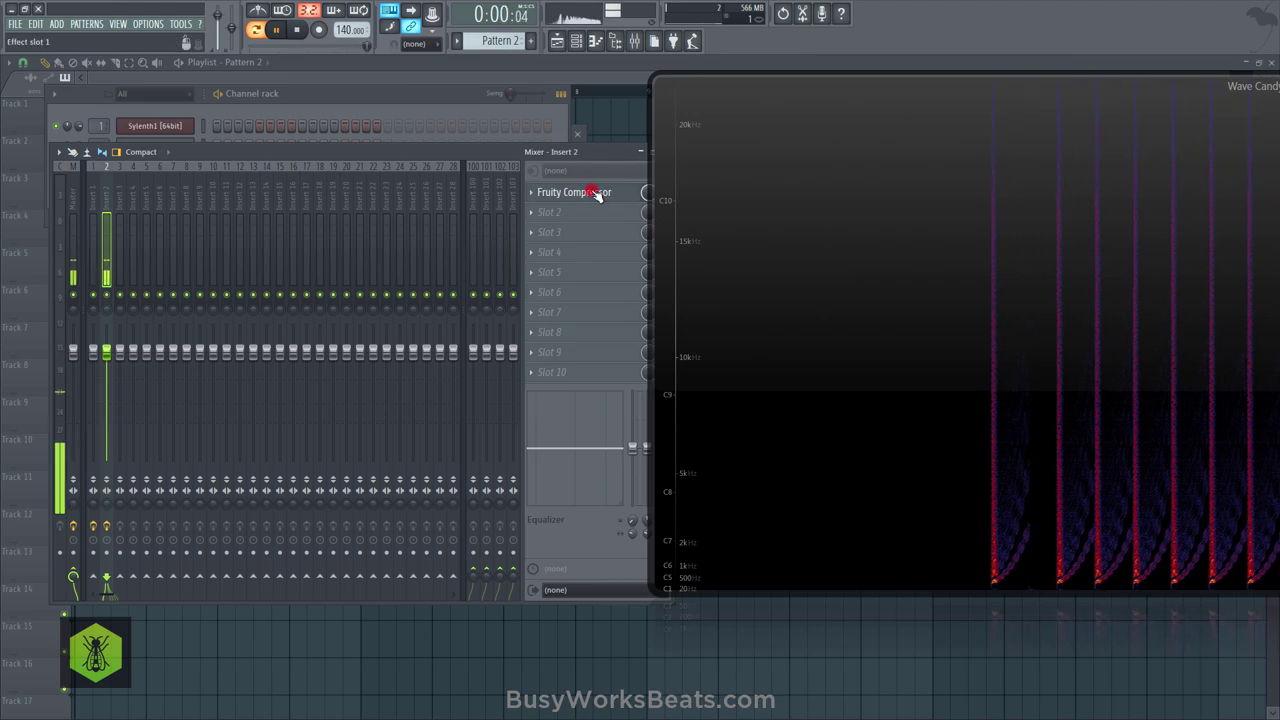
left_click(593, 192)
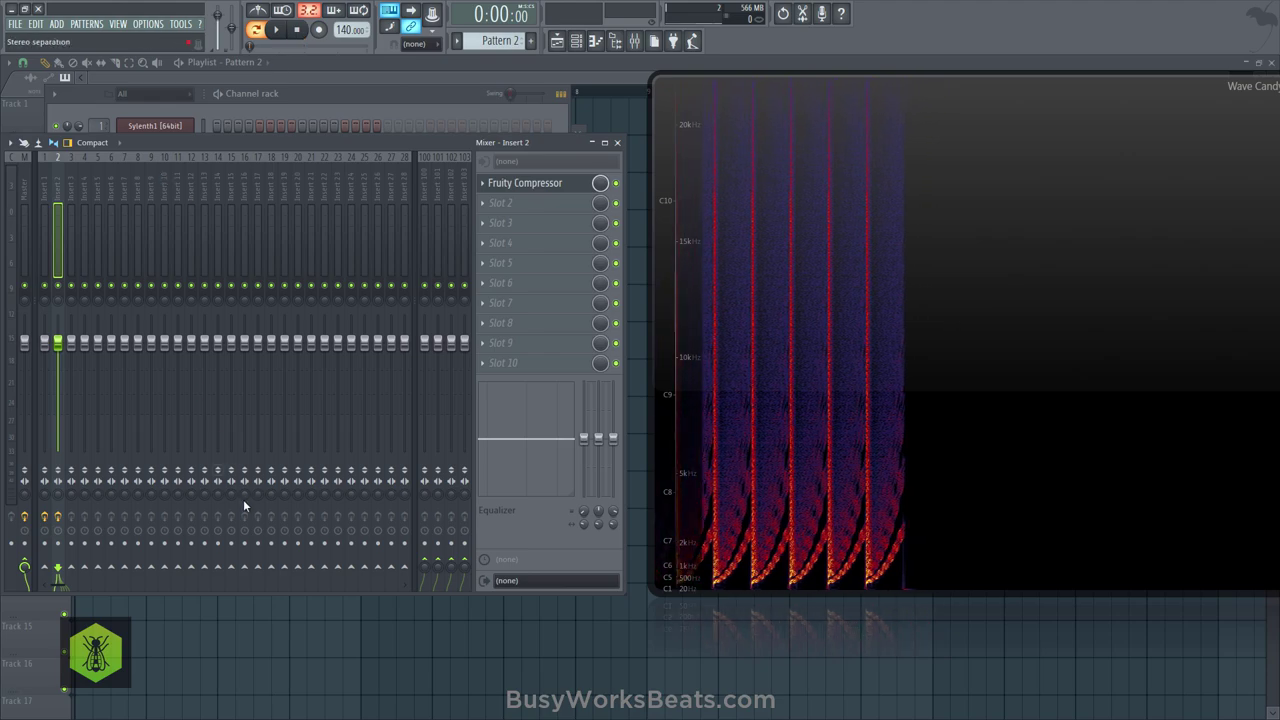
Hide the channel rack behind the playlist and bring up the mixer for insert 2.
left_click(344, 89)
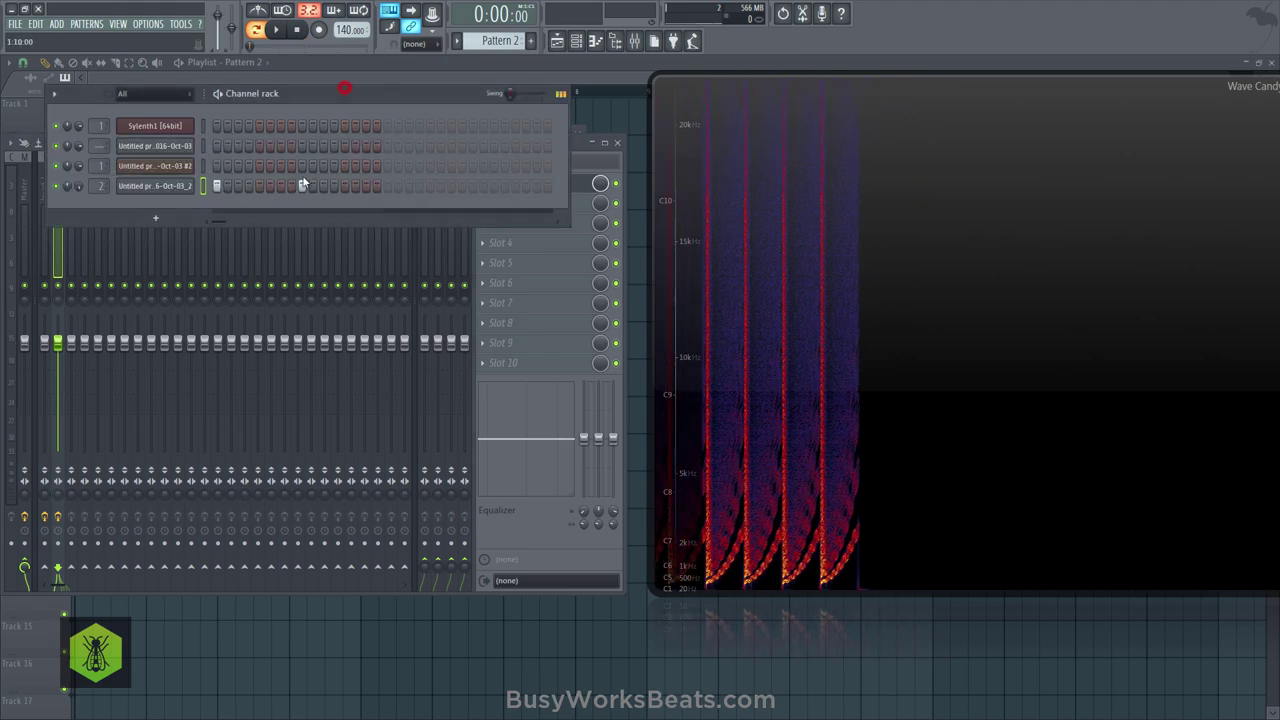
right_click(223, 625)
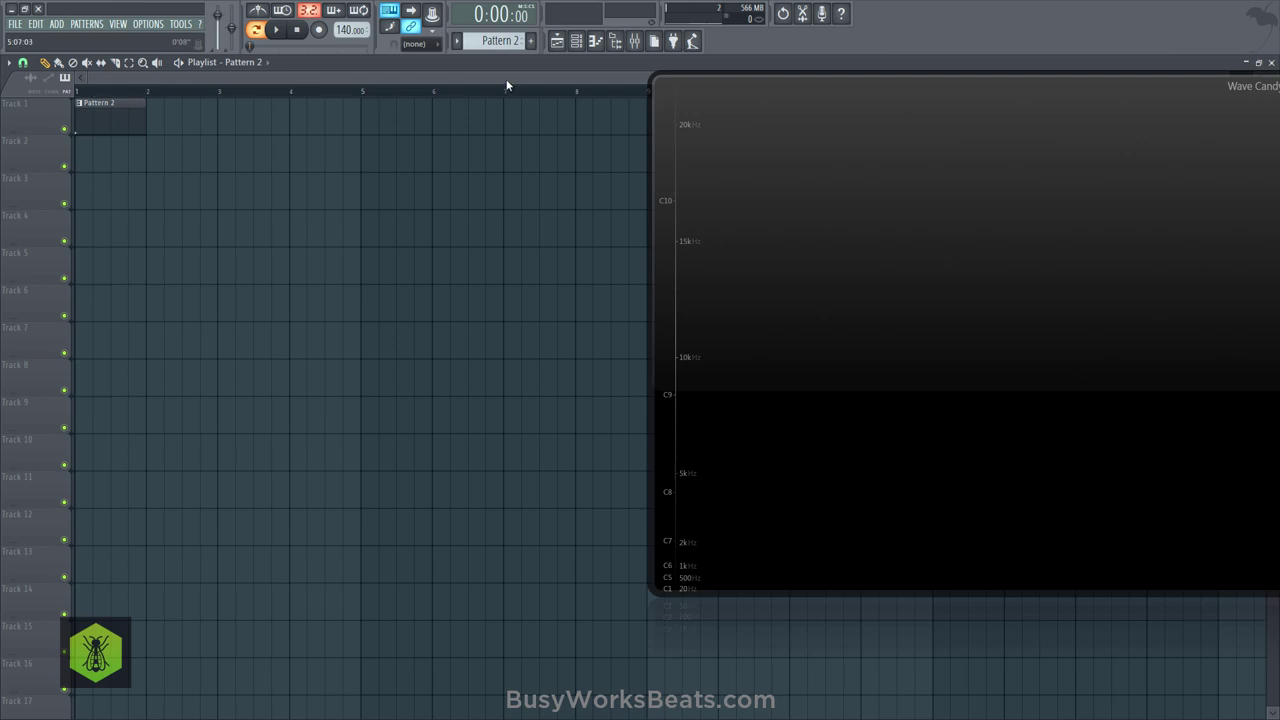
left_click(636, 41)
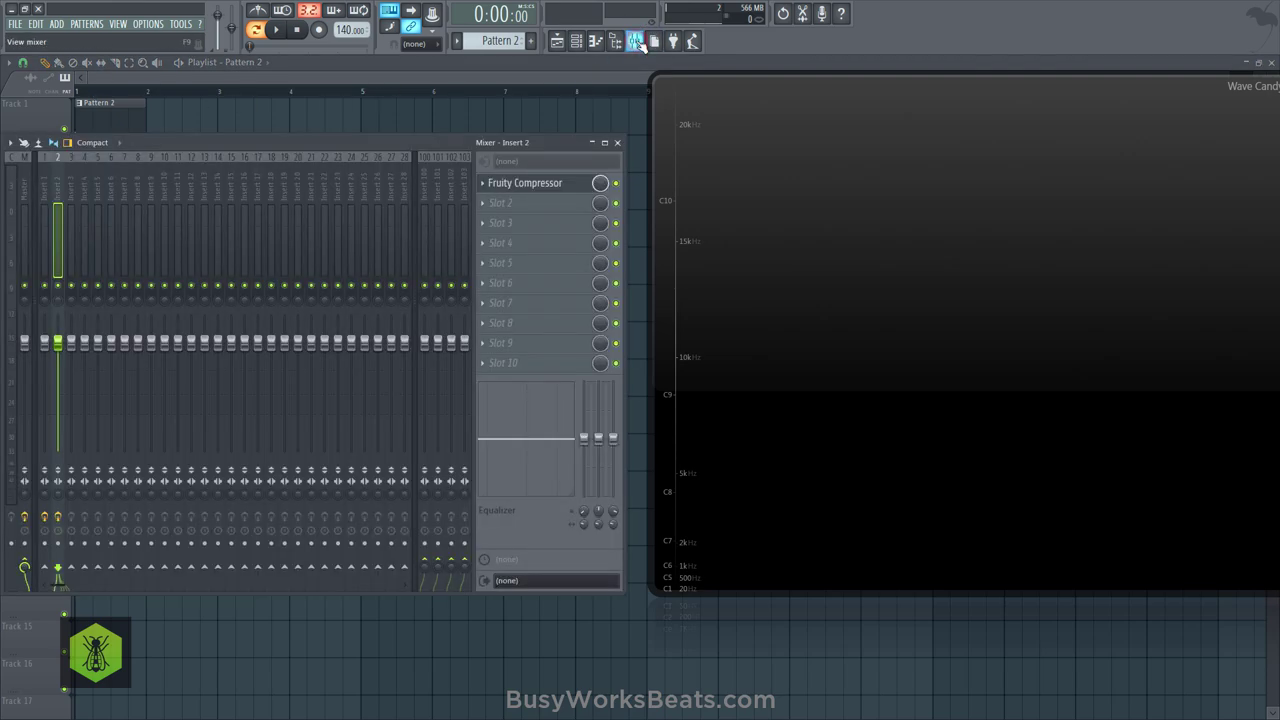
Load iZotope Ozone 7 Imager into insert 2's second effect slot and audition it.
left_click(526, 203)
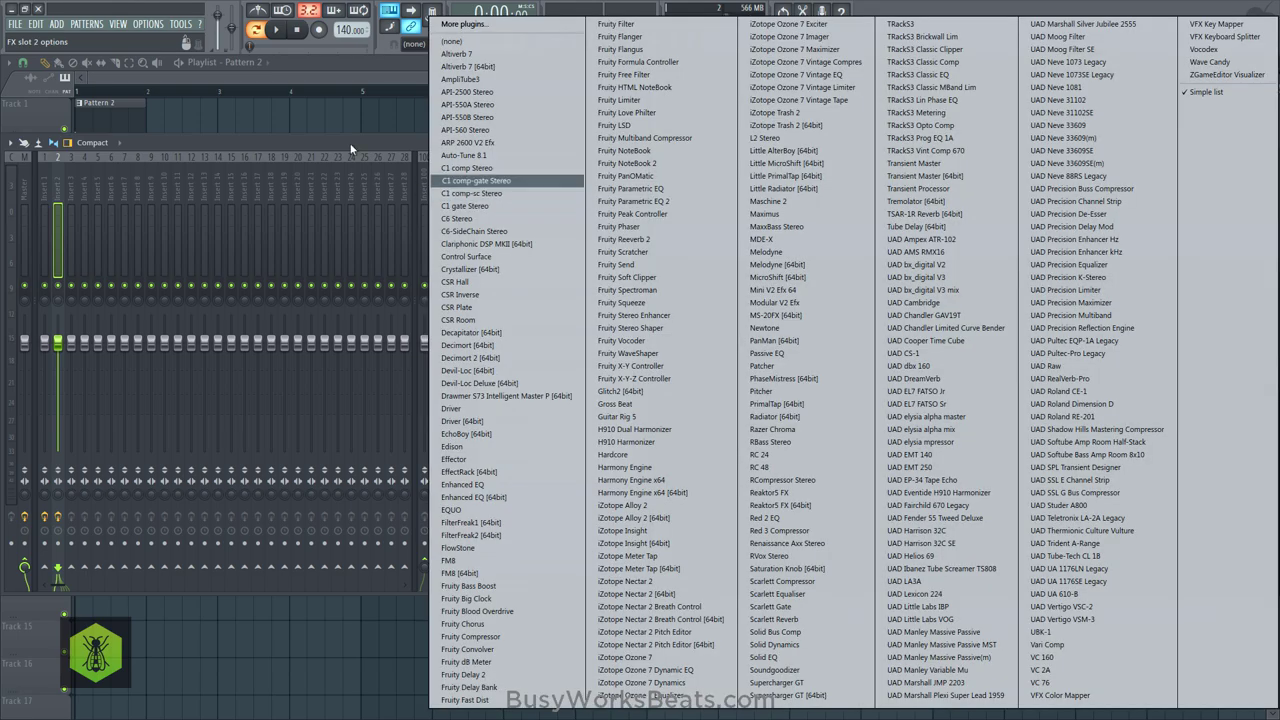
left_click(478, 206)
left_click(822, 48)
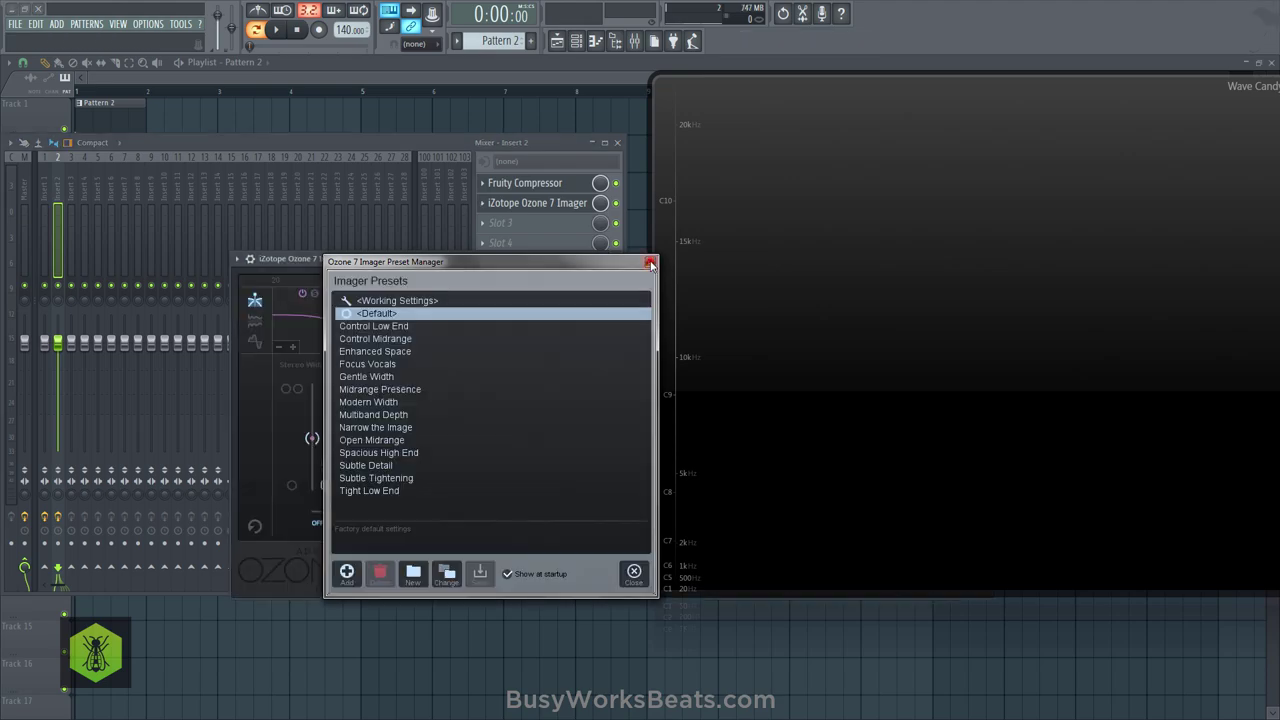
left_click(651, 265)
key("space")
left_click_drag(562, 264, 422, 224)
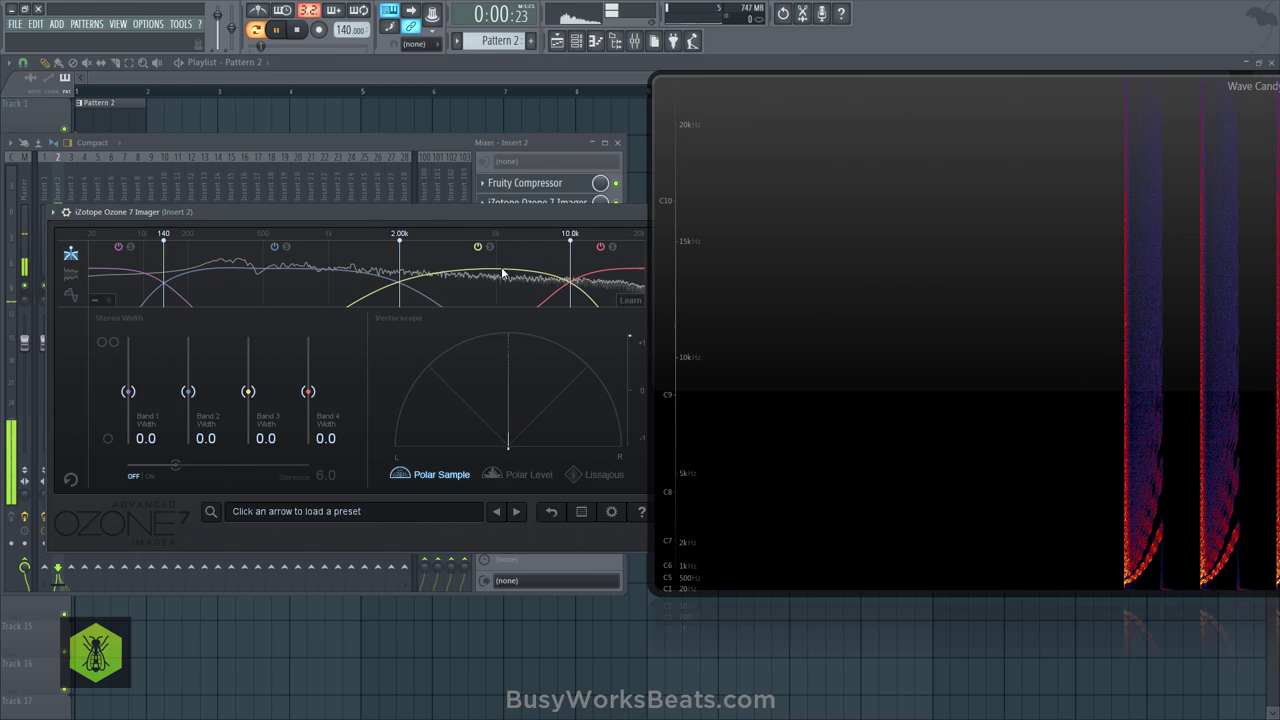
mouse_move(620, 212)
left_mouse_down()
mouse_move(584, 256)
mouse_move(495, 257)
left_mouse_up()
key("space")
left_click(600, 247)
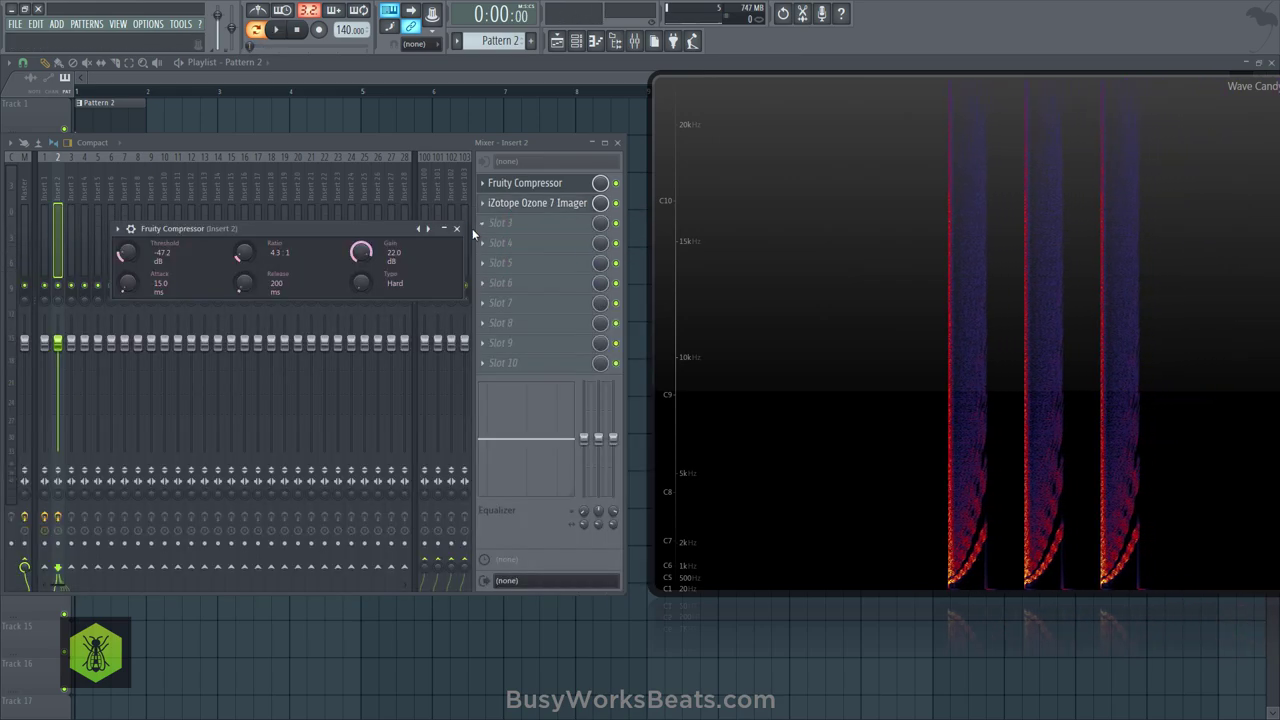
left_click(427, 143)
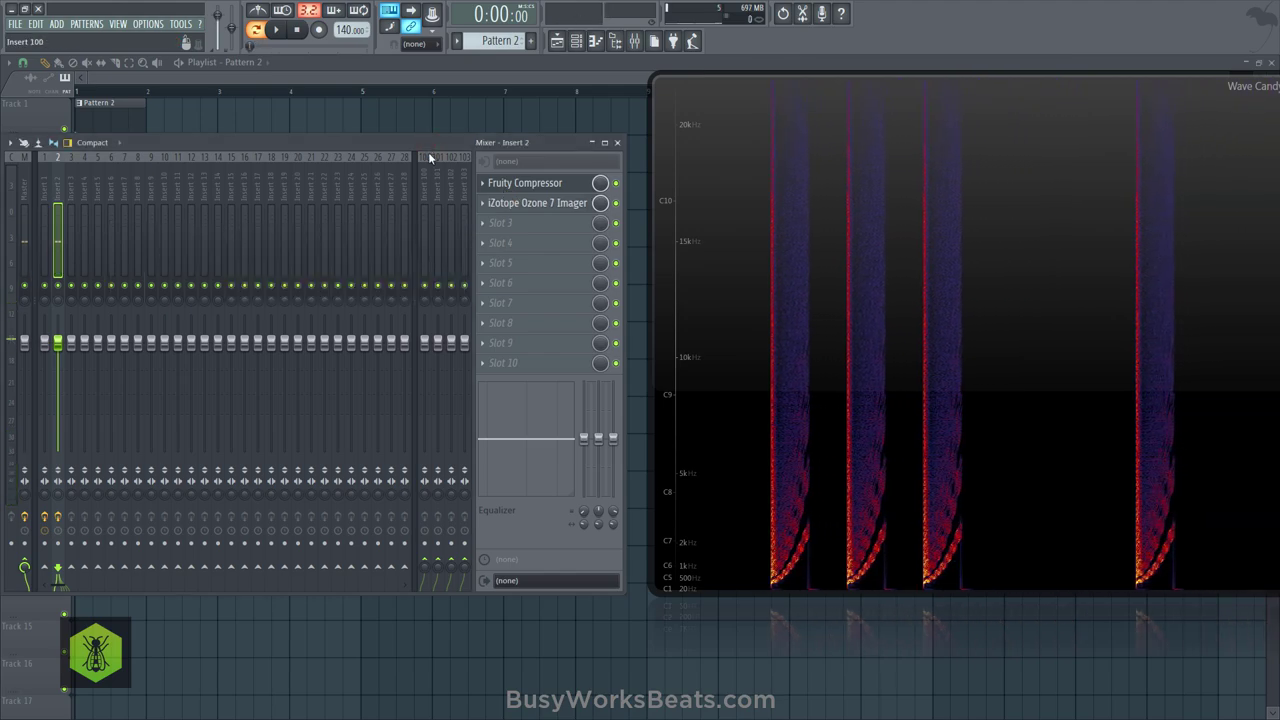
Reopen the Ozone 7 Imager and arrange its window for editing.
left_click(527, 205)
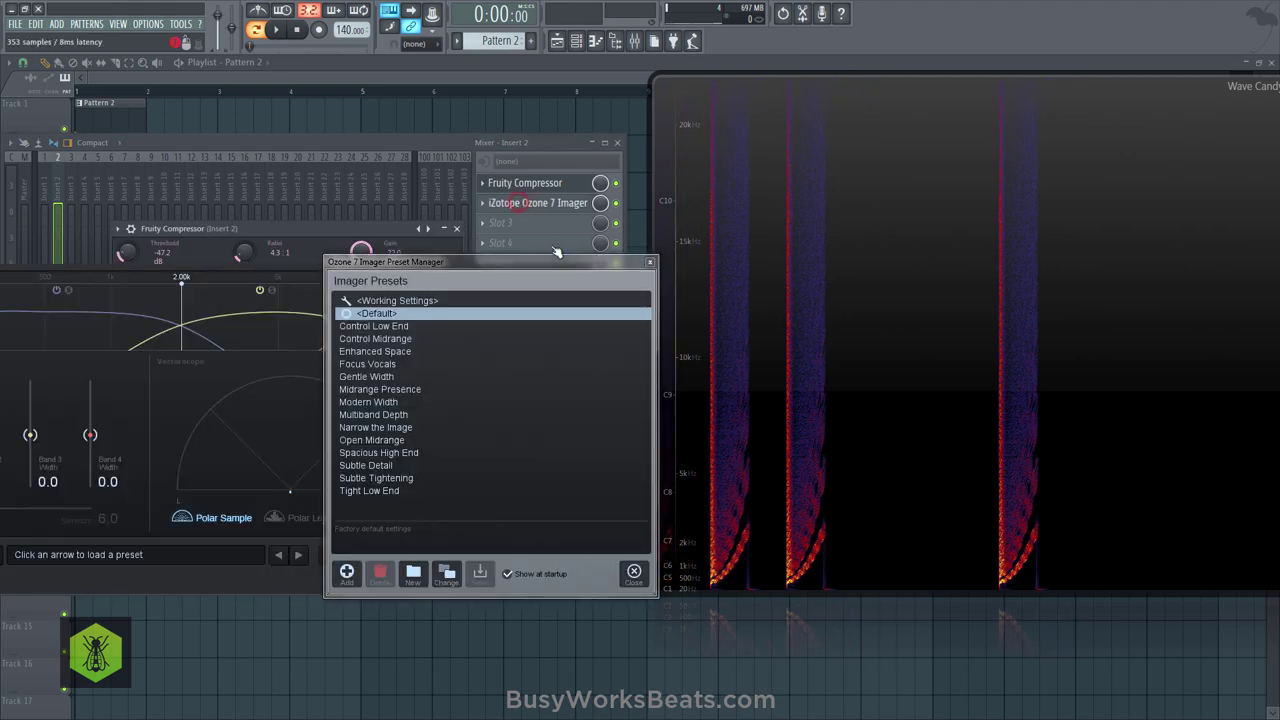
left_click(650, 262)
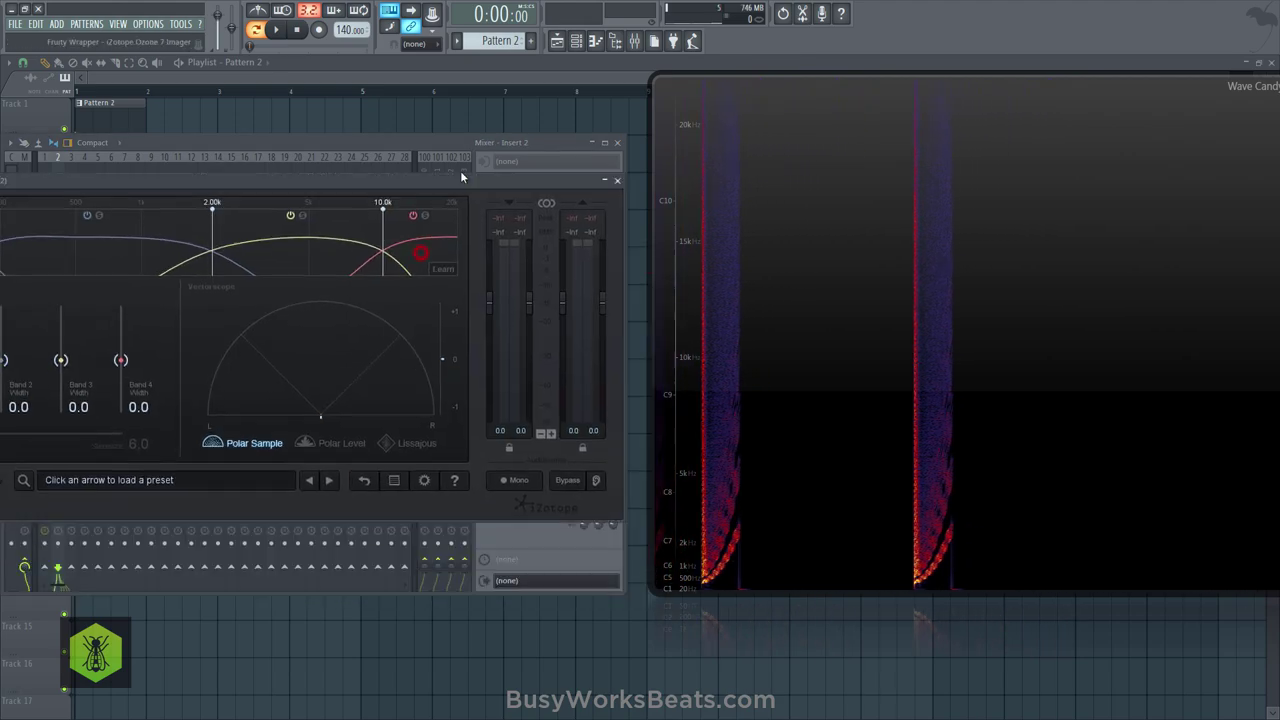
mouse_move(462, 177)
left_mouse_down()
mouse_move(491, 105)
mouse_move(569, 98)
left_mouse_up()
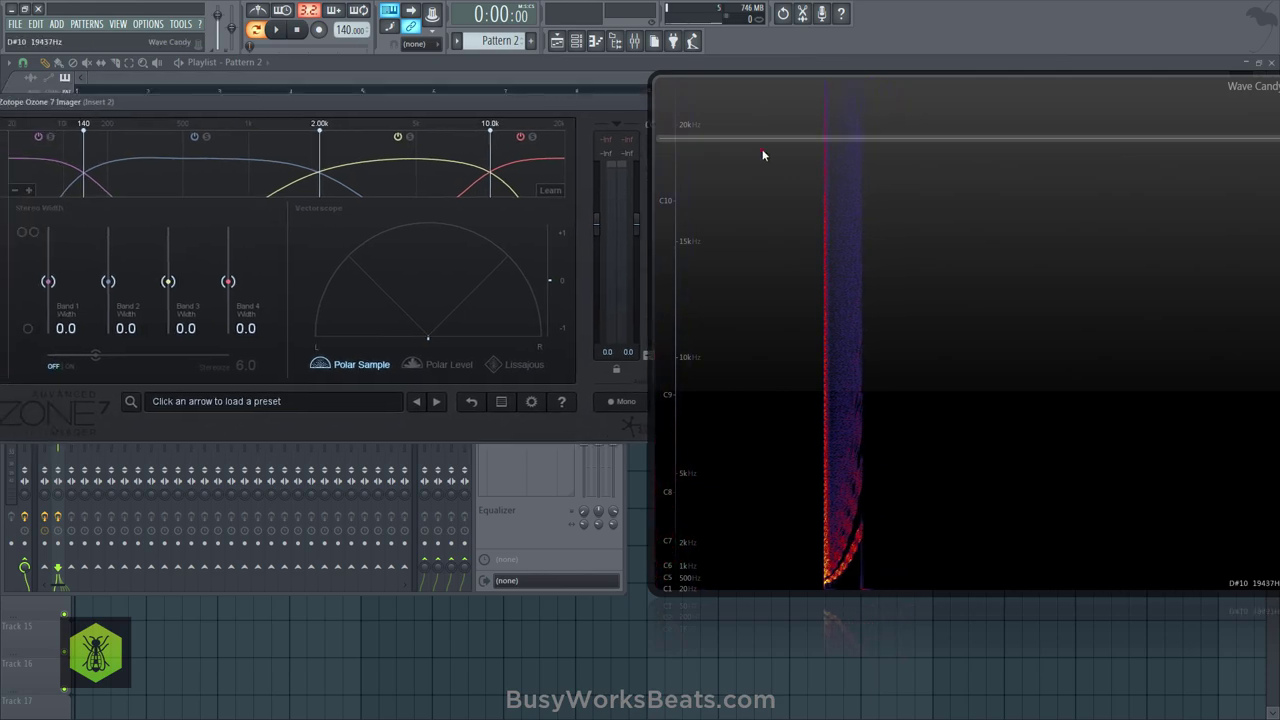
mouse_move(763, 155)
left_mouse_down()
mouse_move(826, 183)
mouse_move(836, 175)
left_mouse_up()
mouse_move(489, 104)
left_mouse_down()
mouse_move(550, 104)
mouse_move(532, 74)
left_mouse_up()
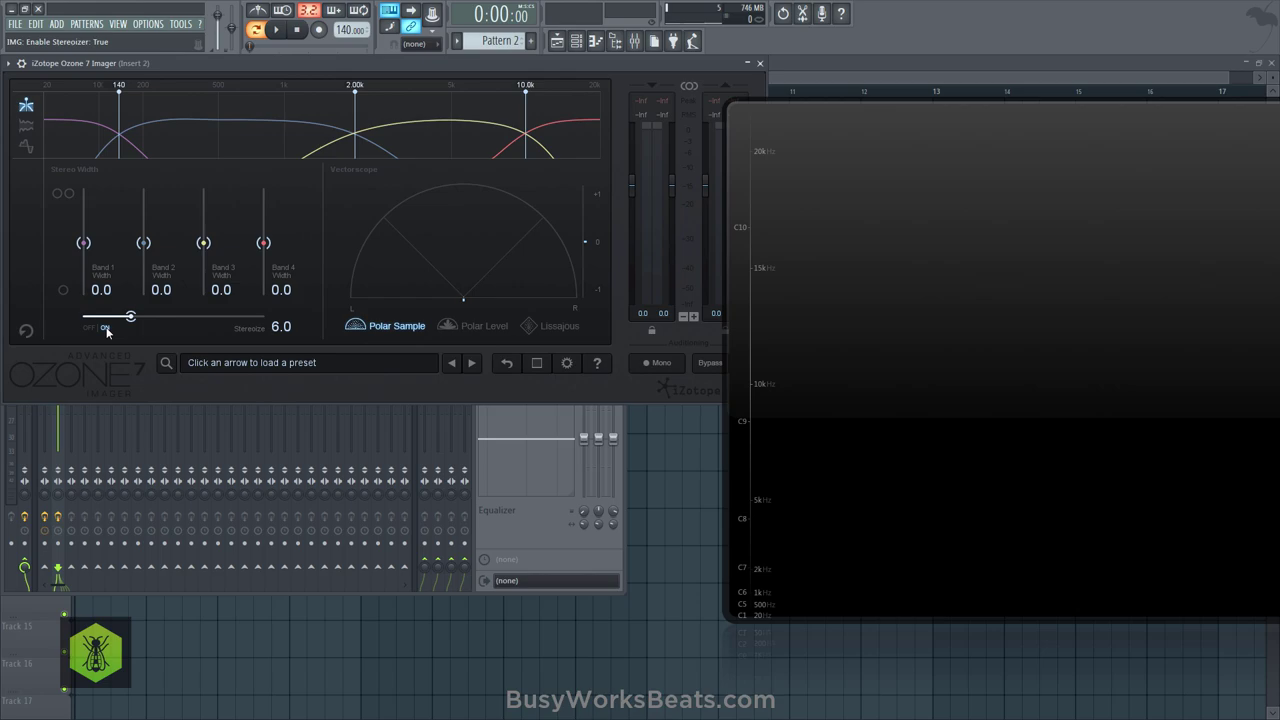
Widen Imager bands 1–4 to 74.7, 57.0, 84.8 and 88.6, and set Stereoize to 13.5.
left_click_drag(140, 228, 143, 211)
left_click(275, 29)
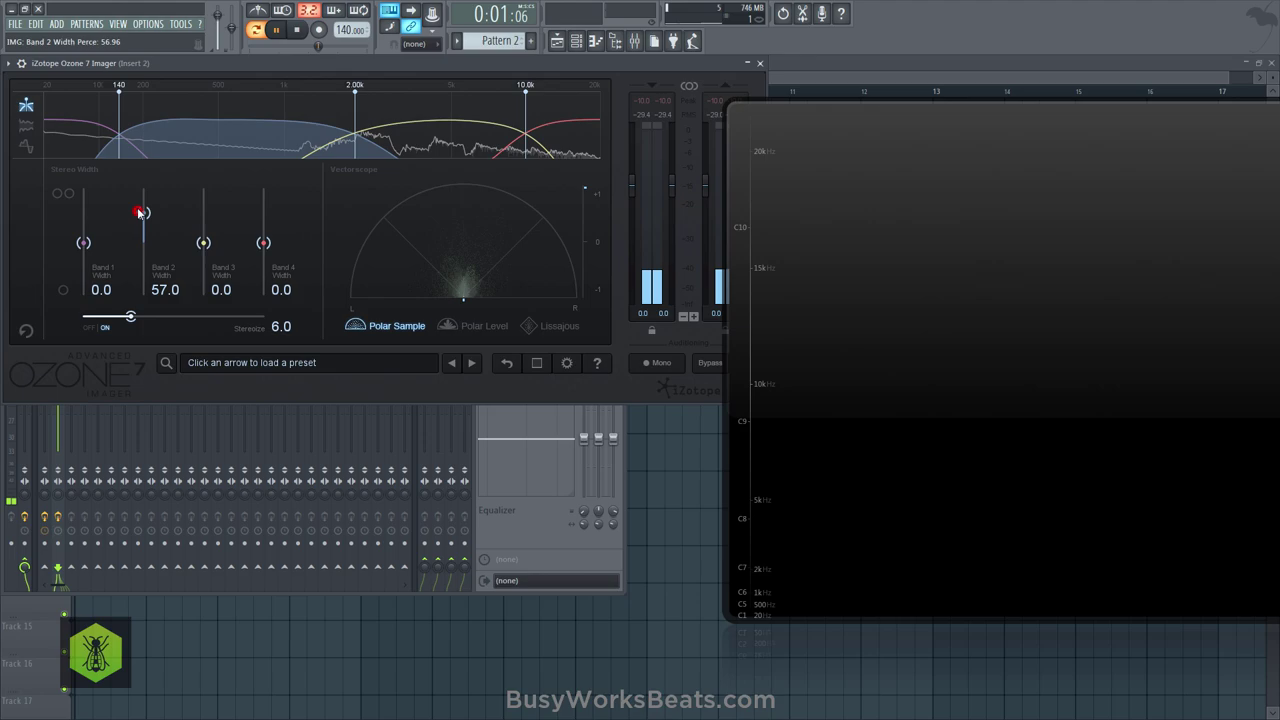
left_click(202, 317)
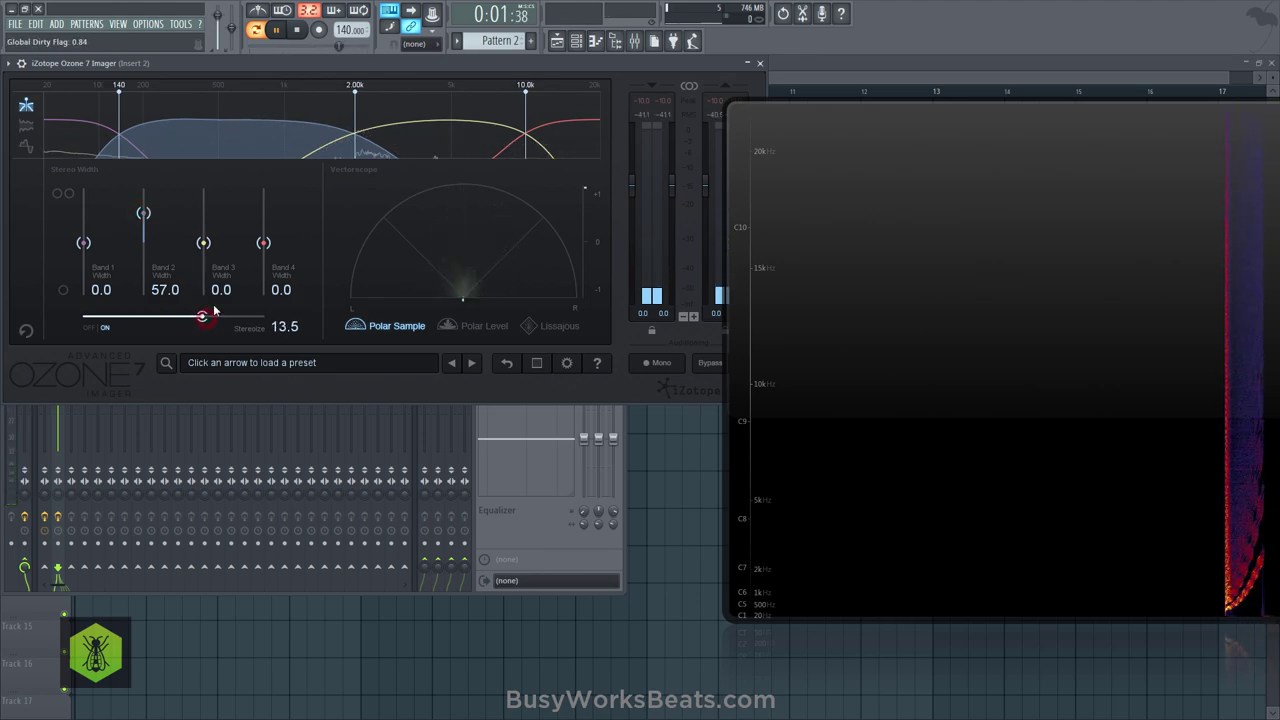
left_click_drag(203, 243, 203, 198)
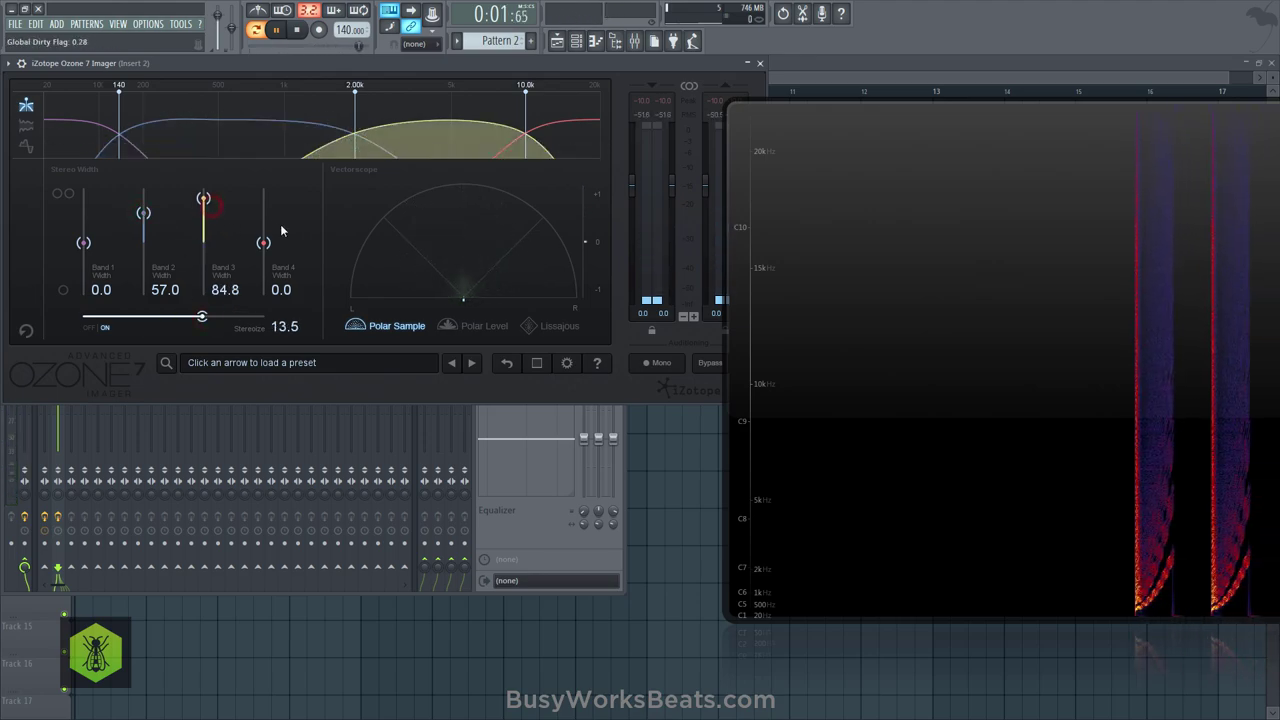
left_click_drag(263, 243, 263, 197)
left_click_drag(83, 243, 84, 203)
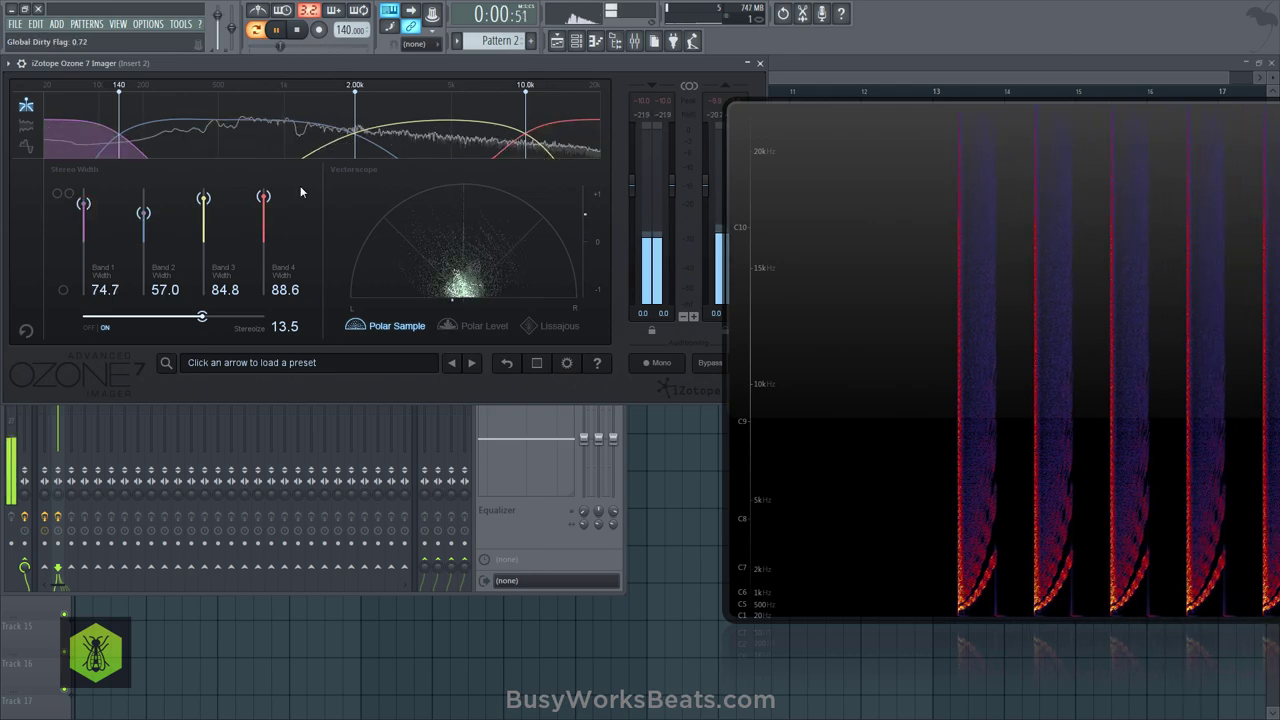
left_click_drag(466, 66, 418, 114)
key("space")
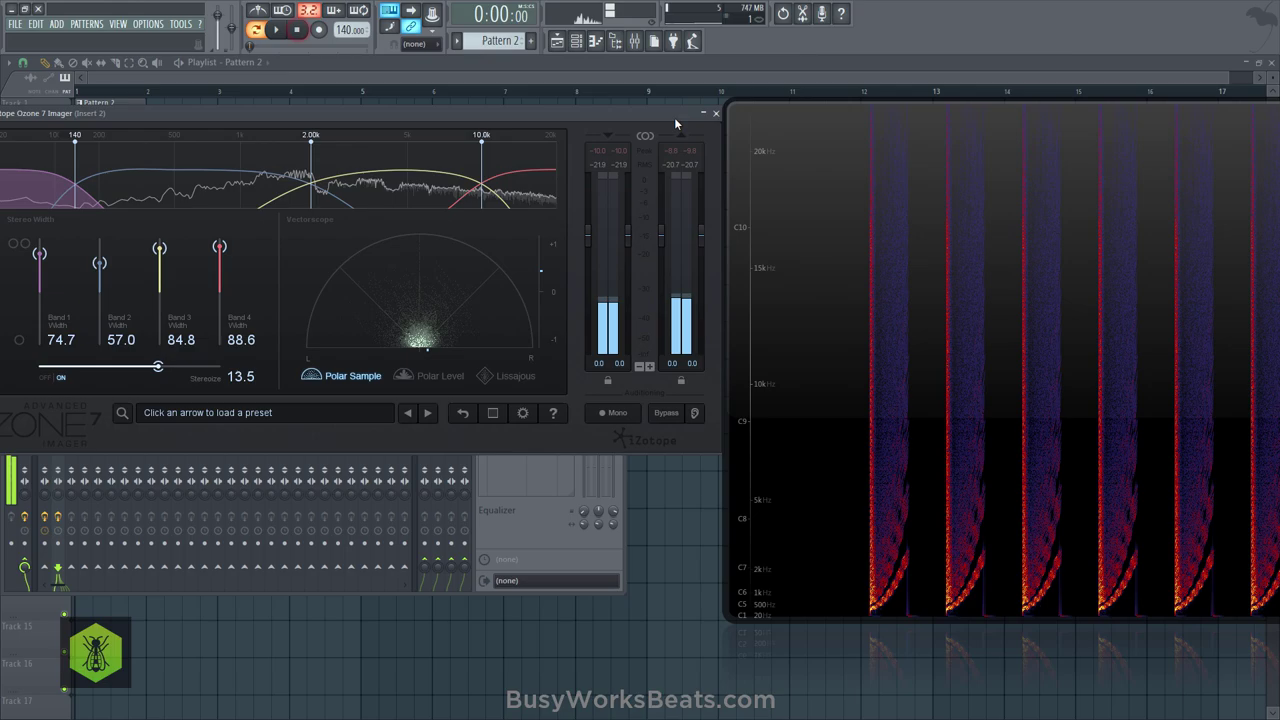
left_click_drag(674, 117, 657, 139)
left_click(653, 137)
Load Fruity Reeverb 2 into the third slot and set its delay to 88 ms.
left_click(517, 224)
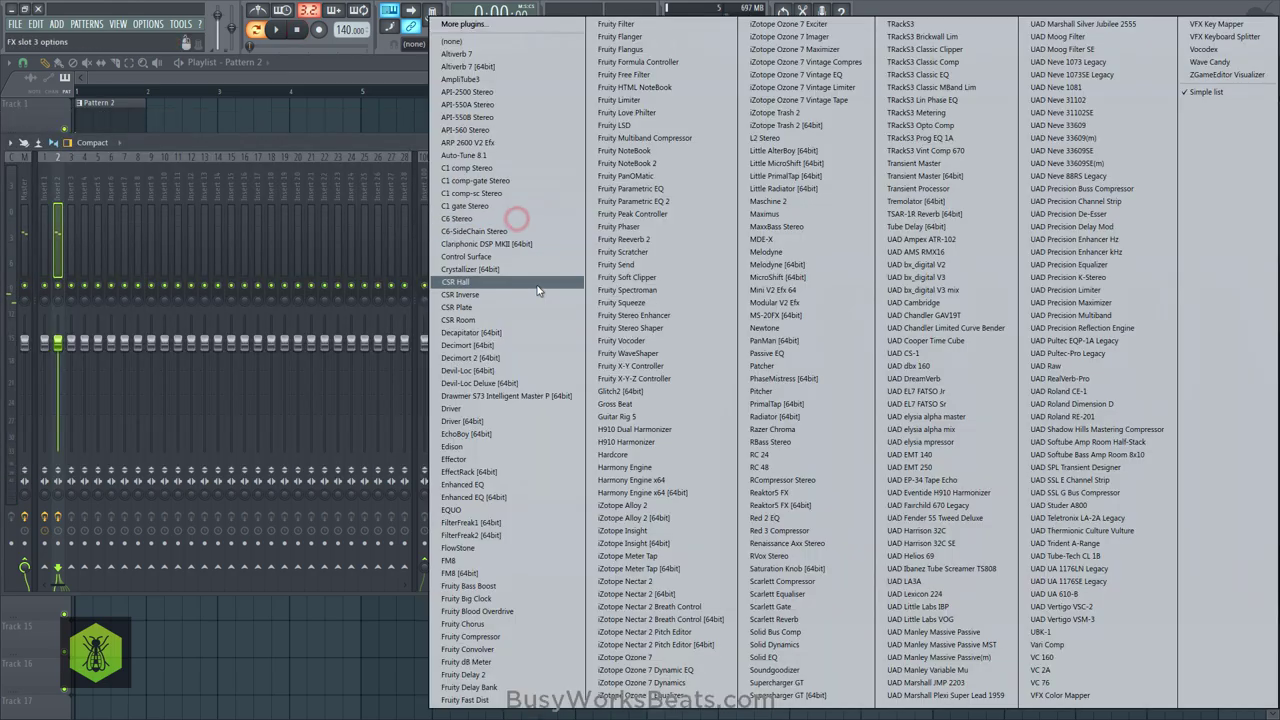
left_click(636, 238)
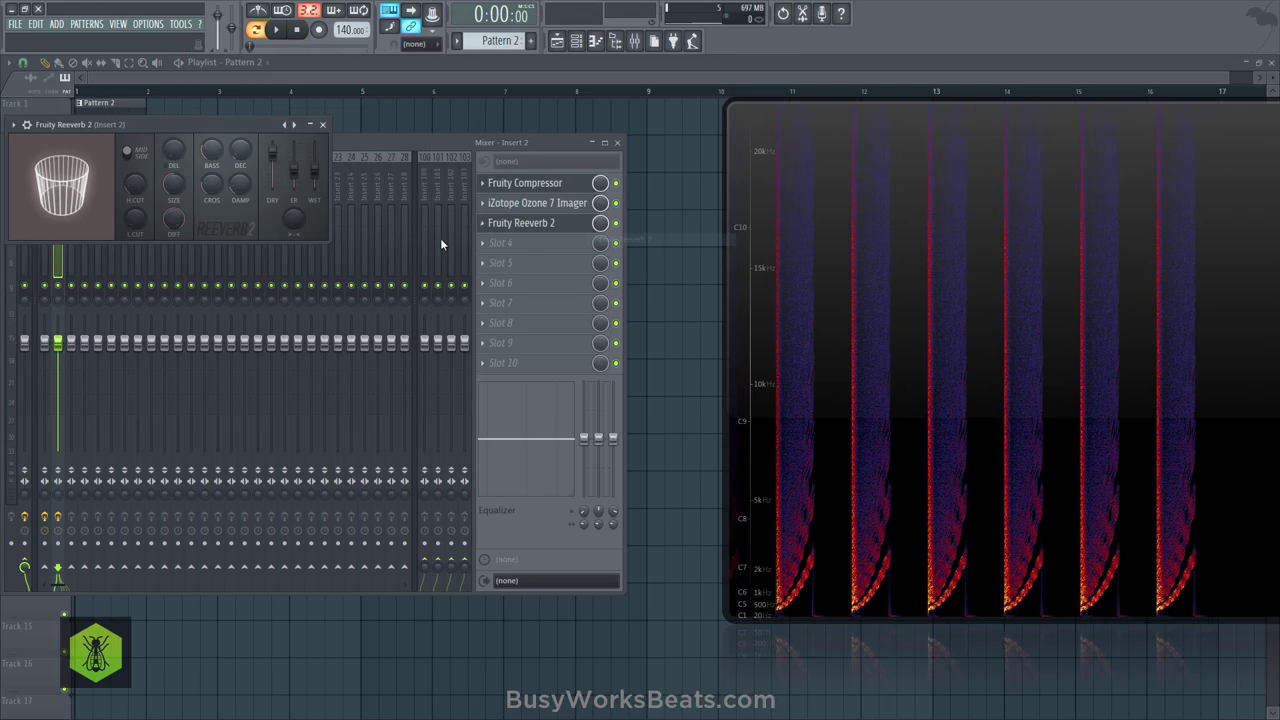
left_click_drag(293, 215, 309, 231)
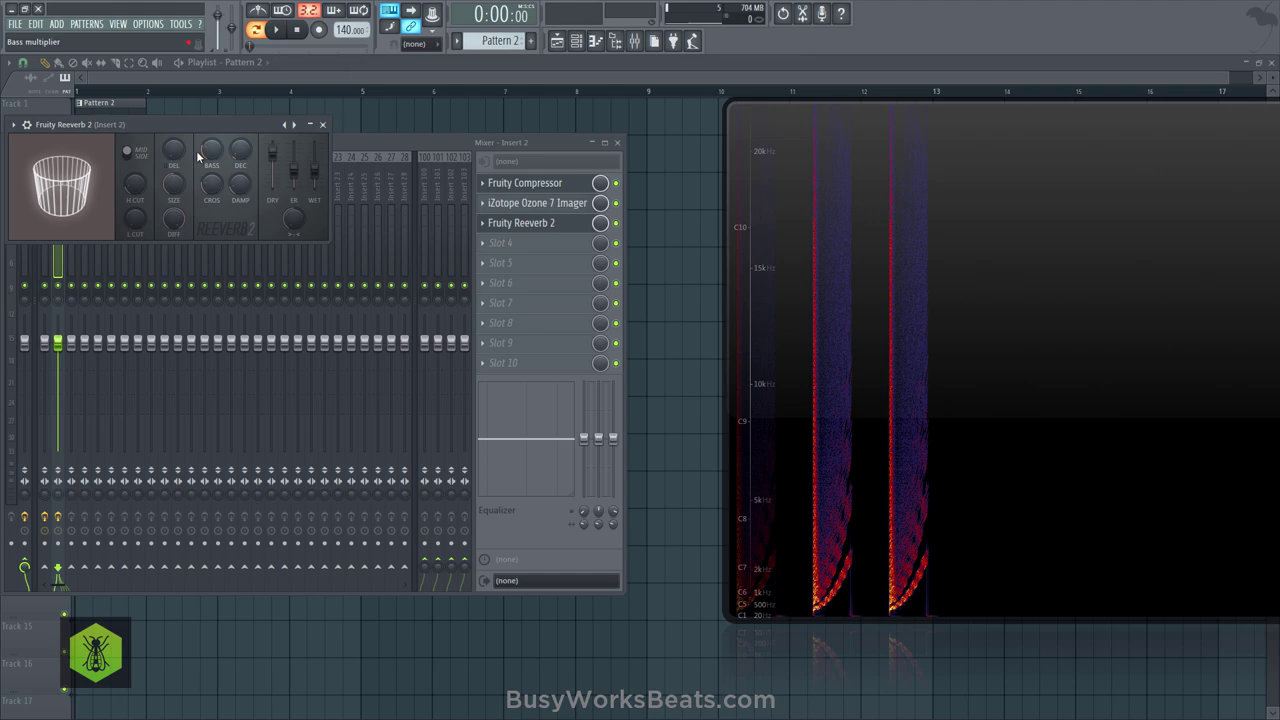
left_click_drag(174, 150, 174, 170)
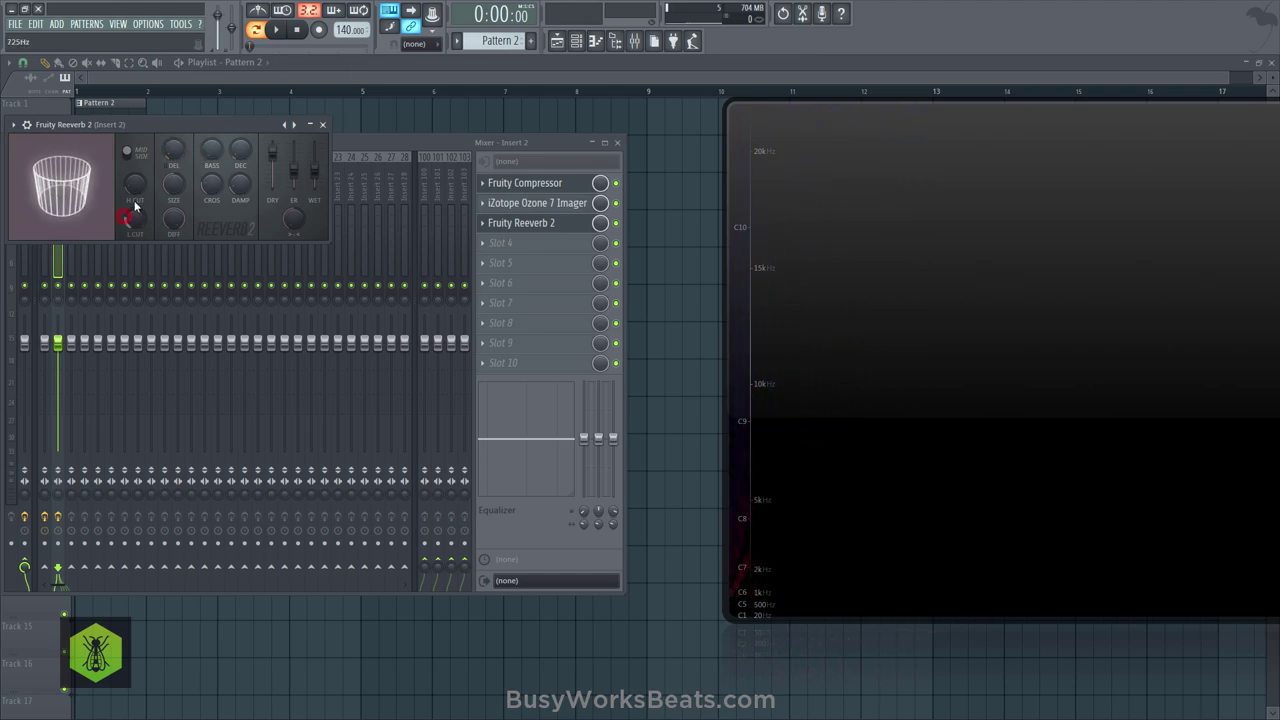
Audition the reverb and look at the options for its mix level.
left_click(280, 31)
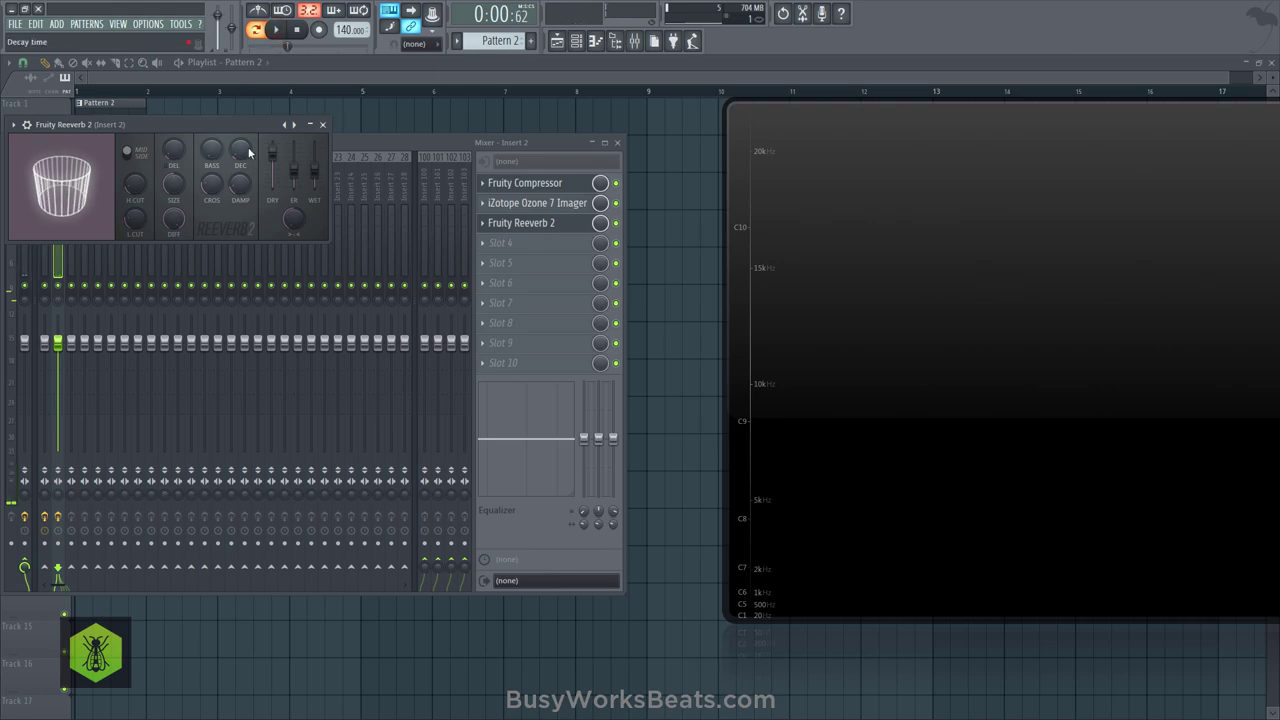
left_click(297, 31)
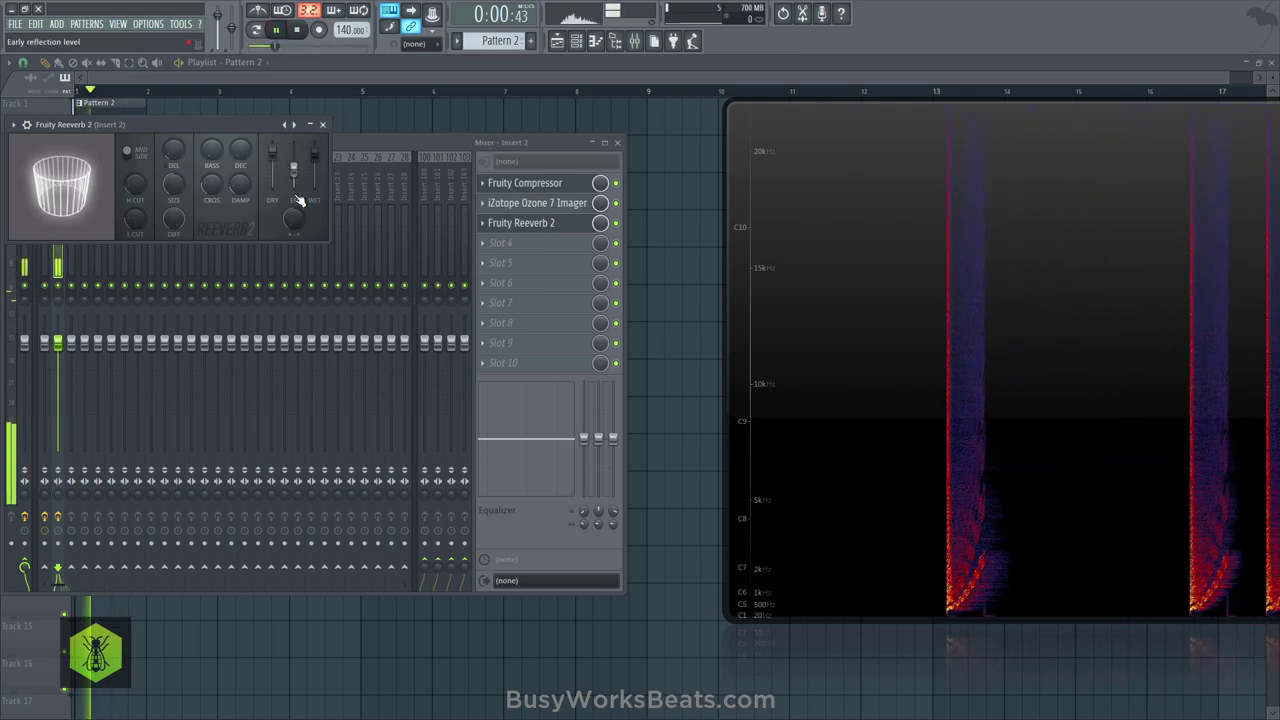
left_click(254, 125)
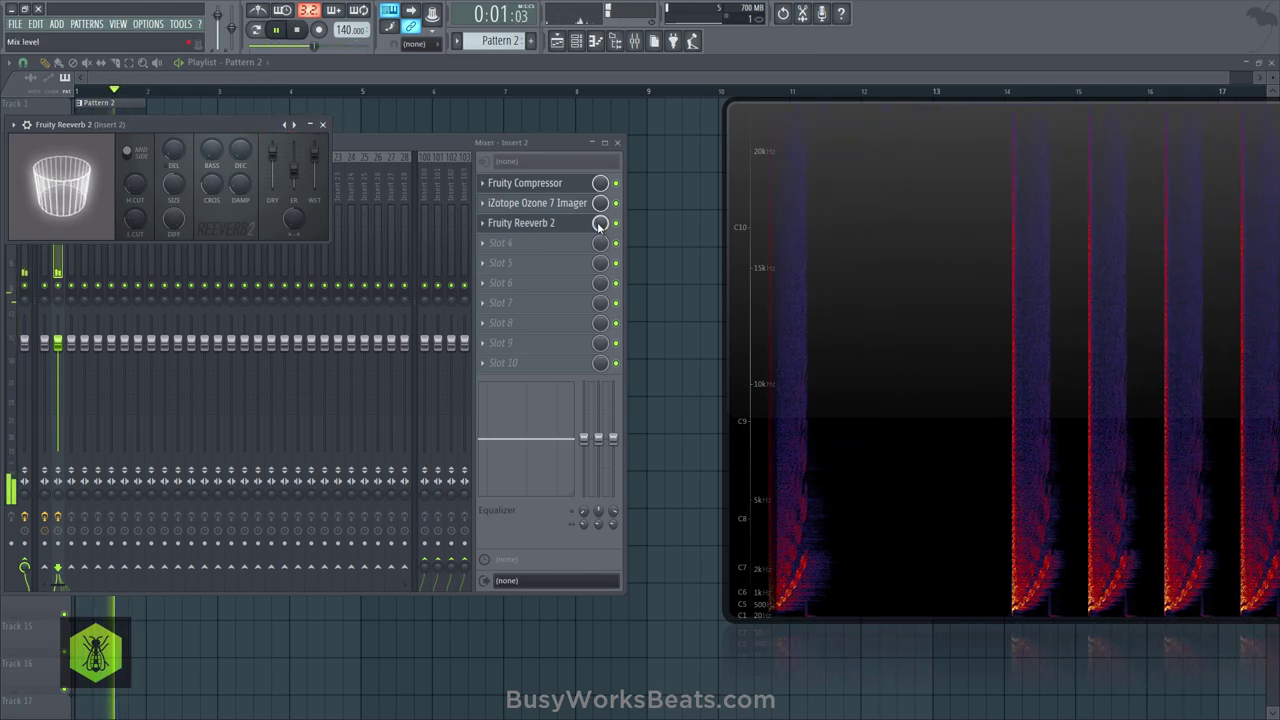
key("space")
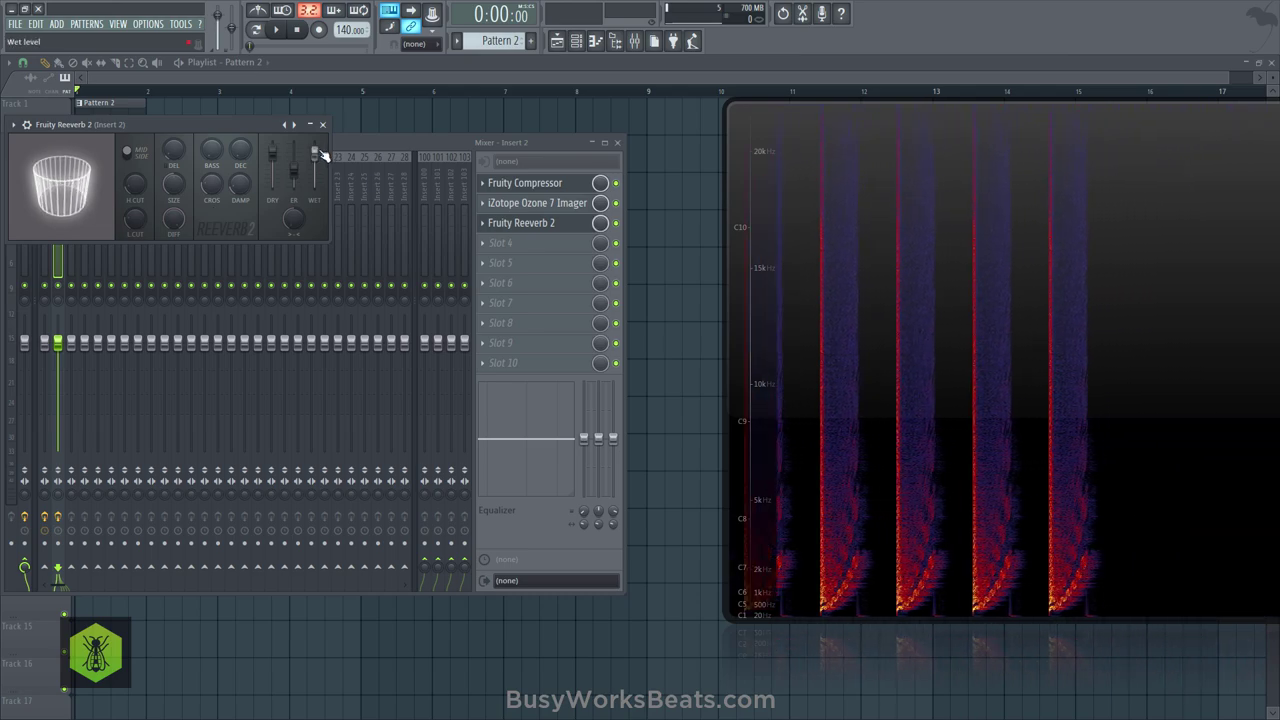
right_click(600, 223)
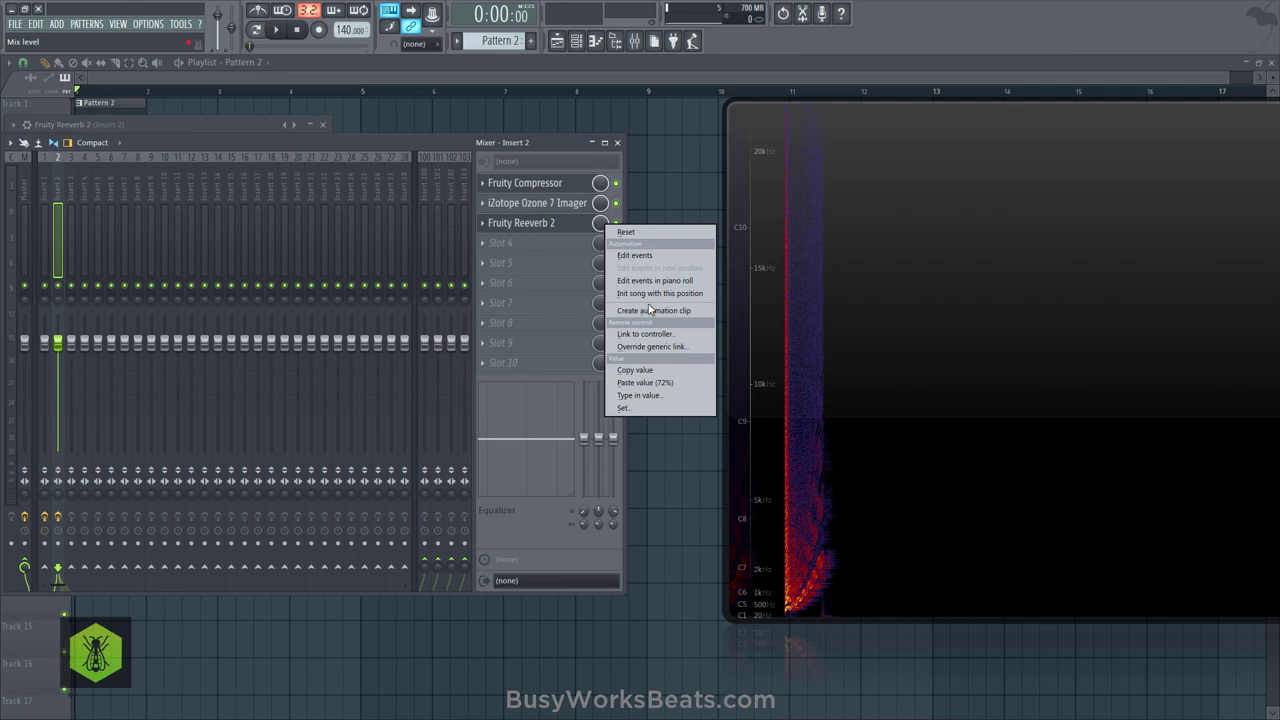
left_click(550, 234)
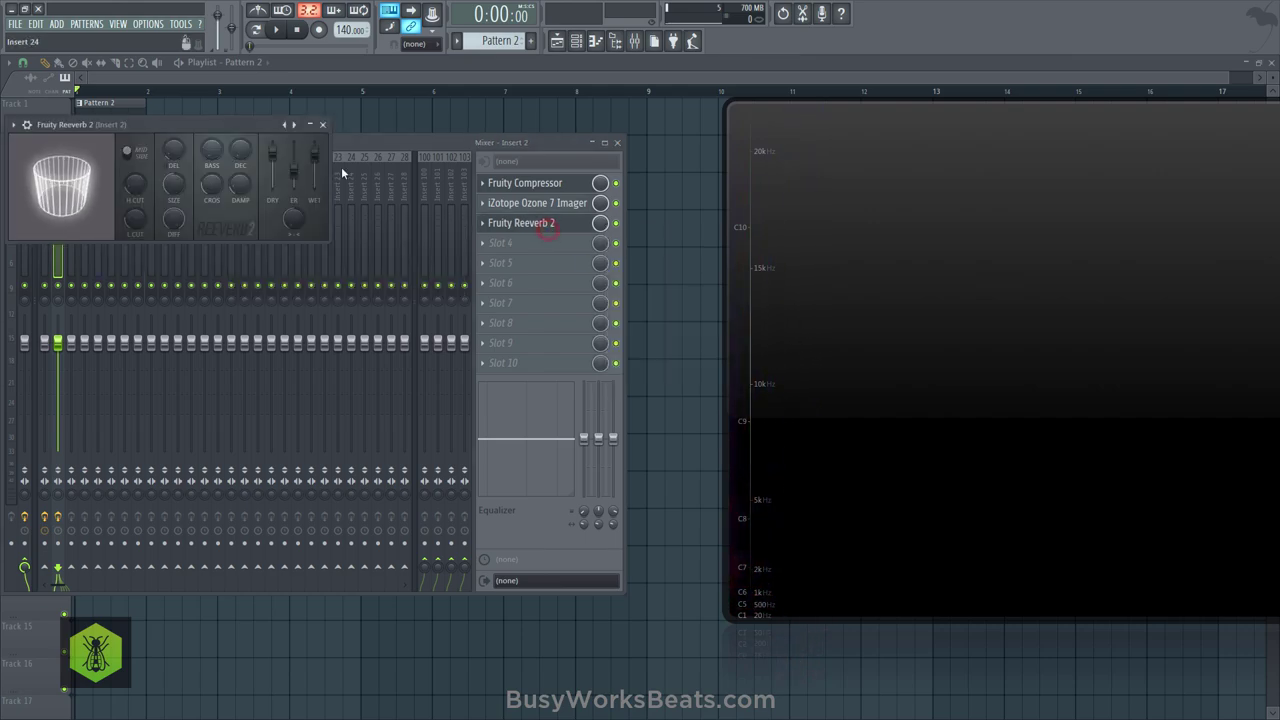
Create a Reeverb 2 wet-level automation clip and copy the first point's value to flatten it.
right_click(315, 156)
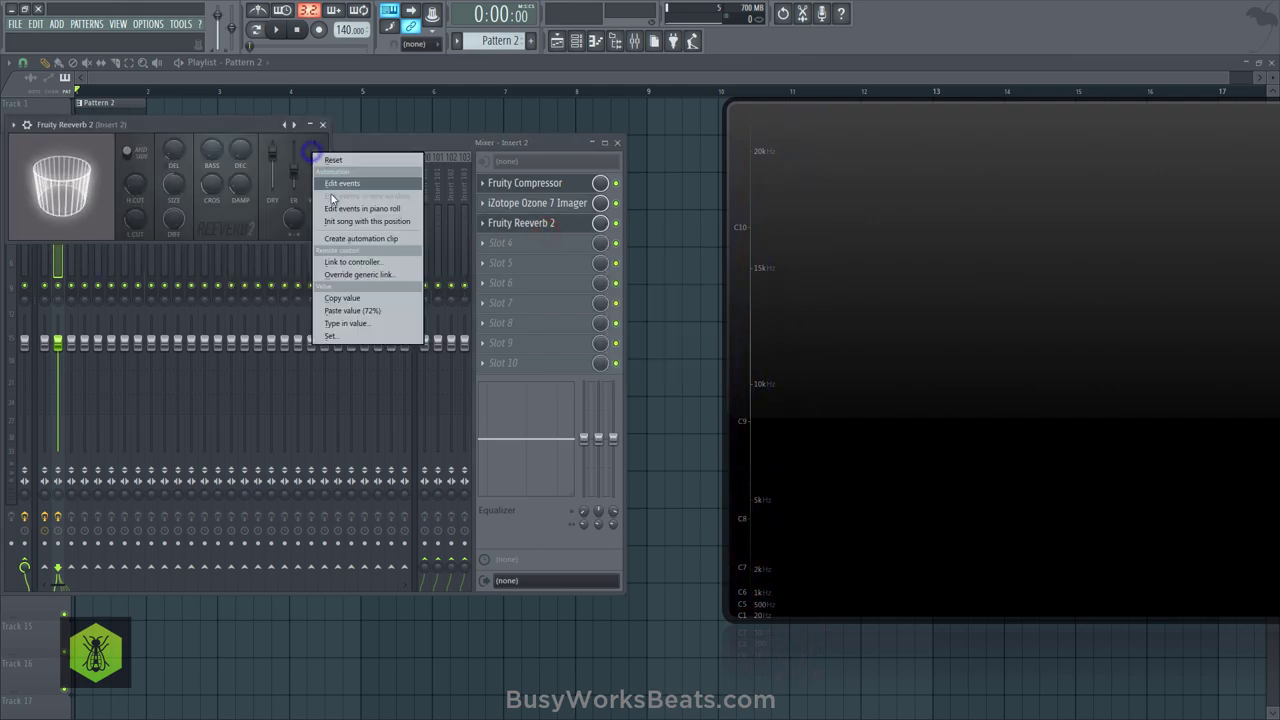
left_click(352, 242)
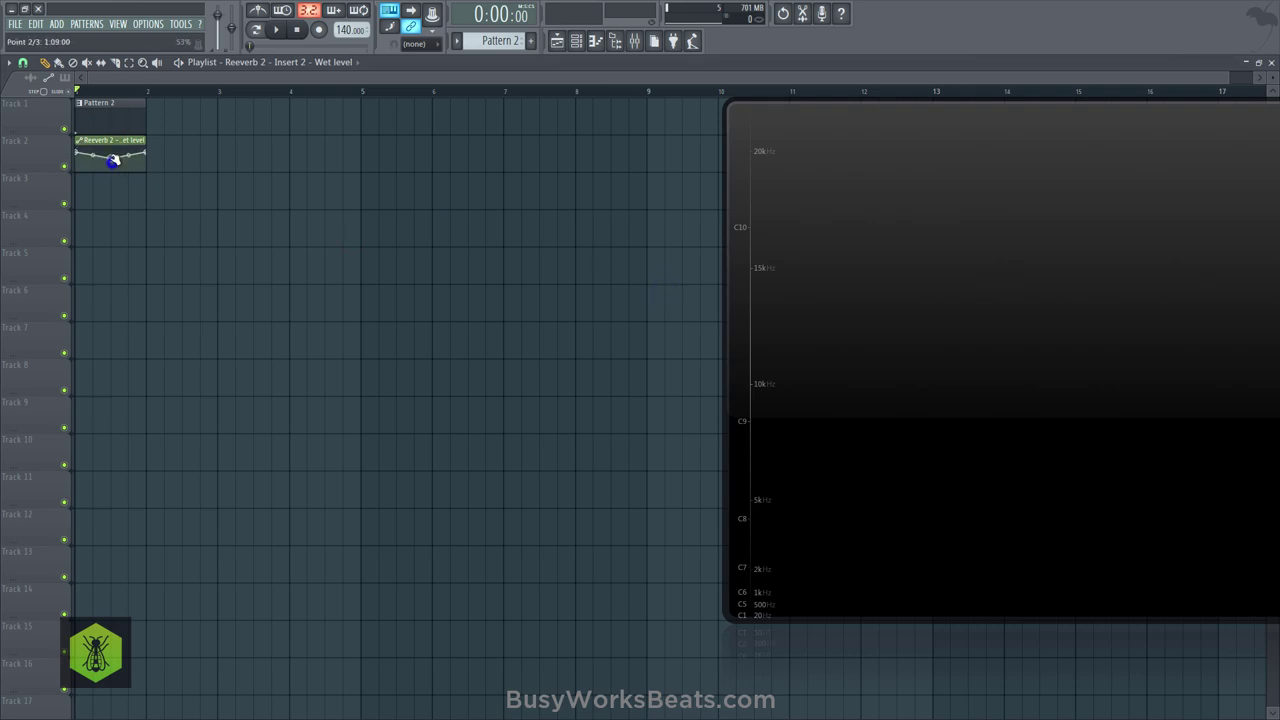
right_click(79, 152)
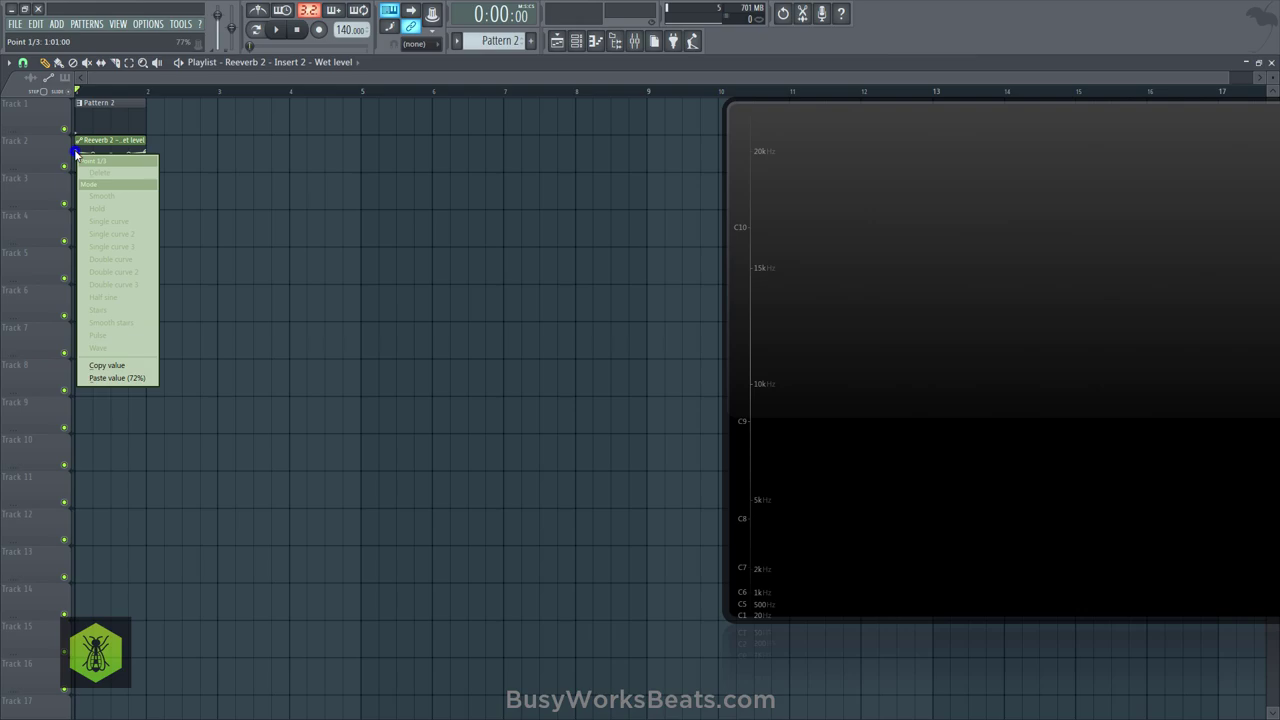
left_click(117, 365)
right_click(117, 157)
left_click(130, 230)
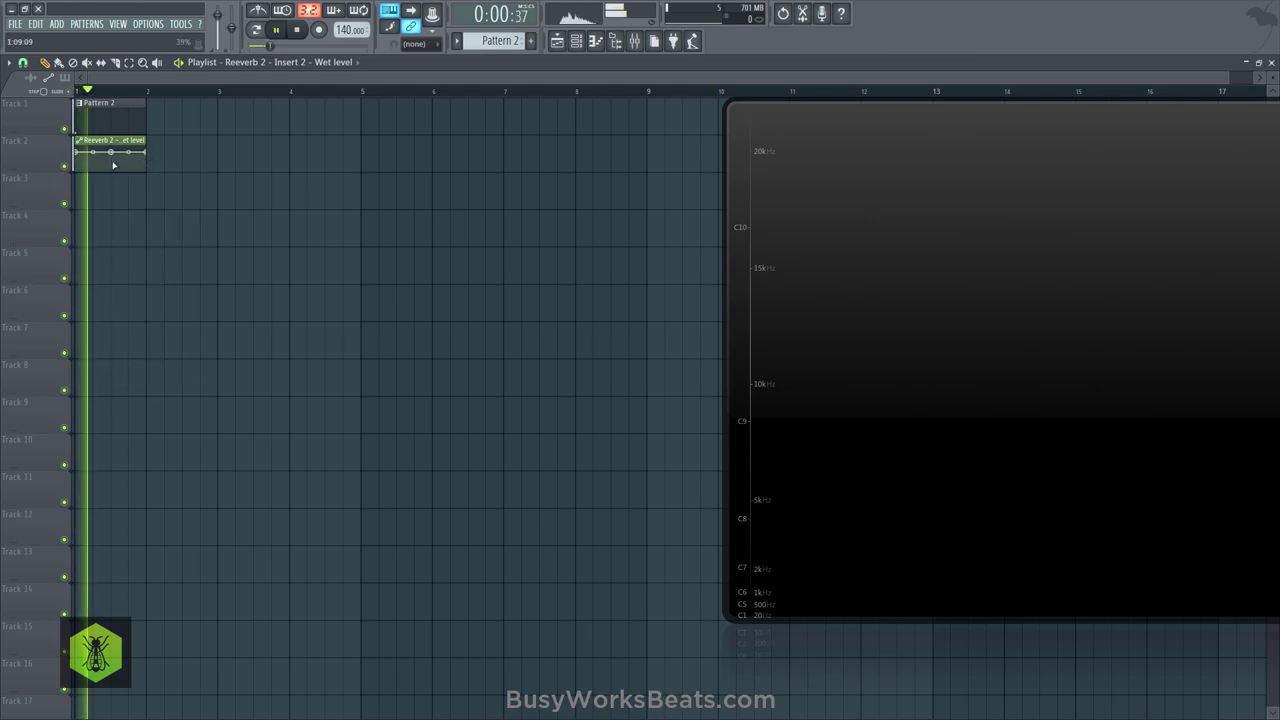
left_click_drag(88, 92, 118, 161)
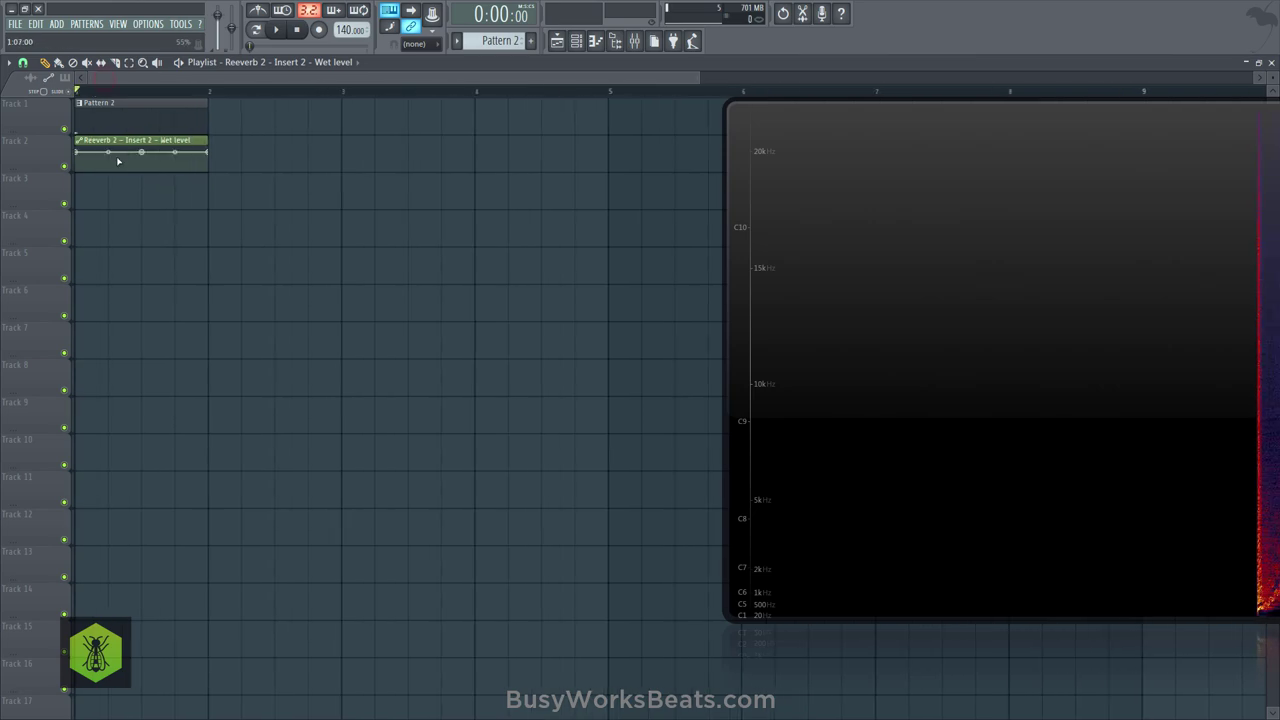
Curve the automation into a dip, bend its tension, audition it, and delete the last point.
right_click(107, 153)
left_click(149, 219)
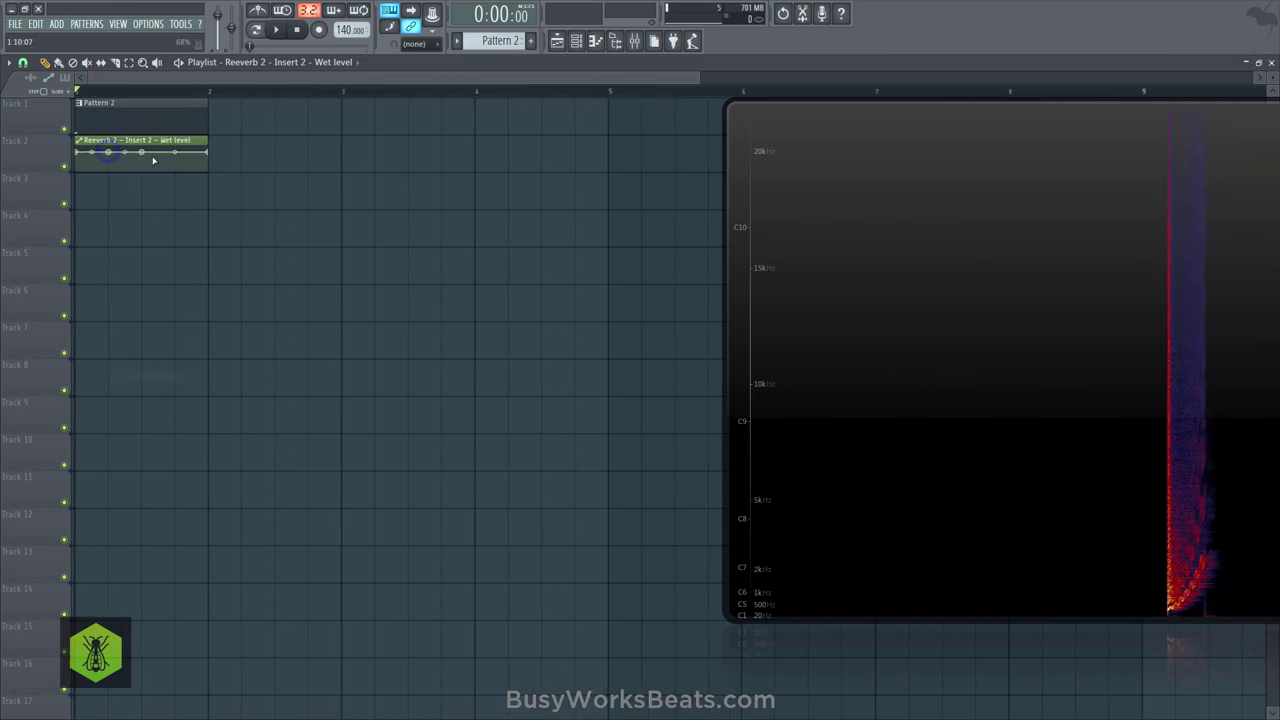
right_click(143, 155)
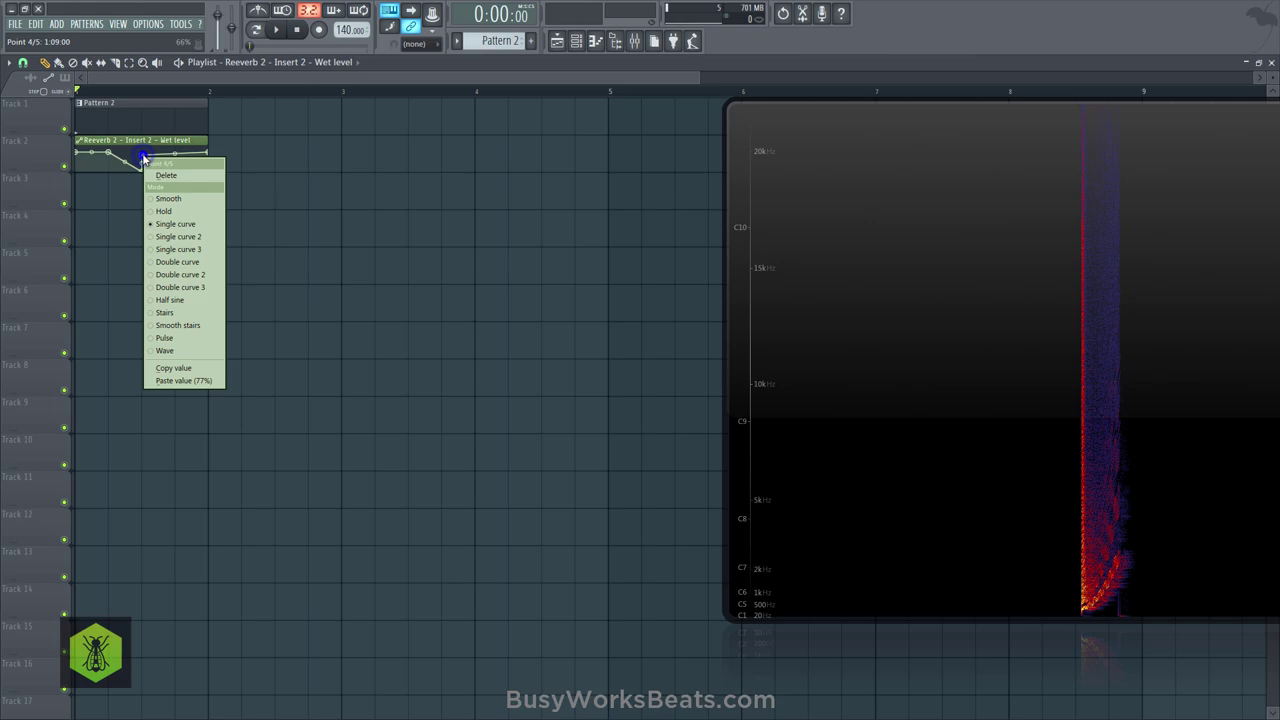
left_click(165, 315)
key("space")
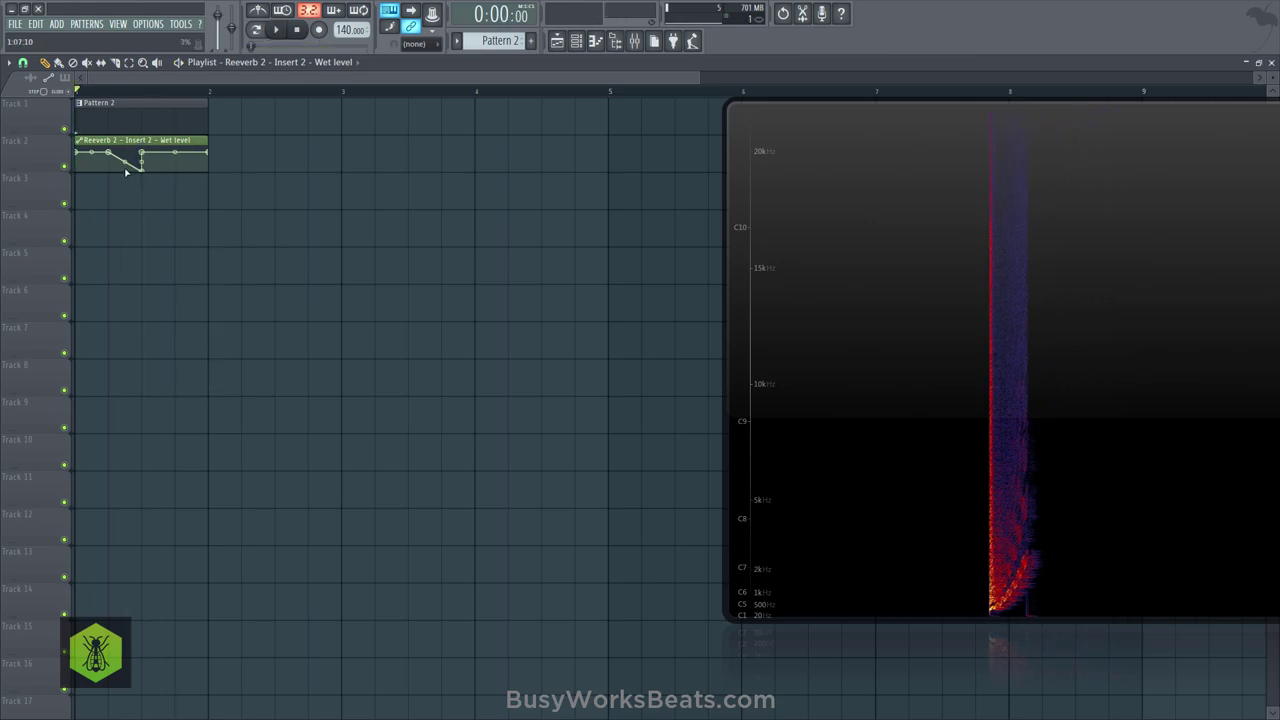
key("space")
left_click_drag(124, 163, 124, 150)
key("space")
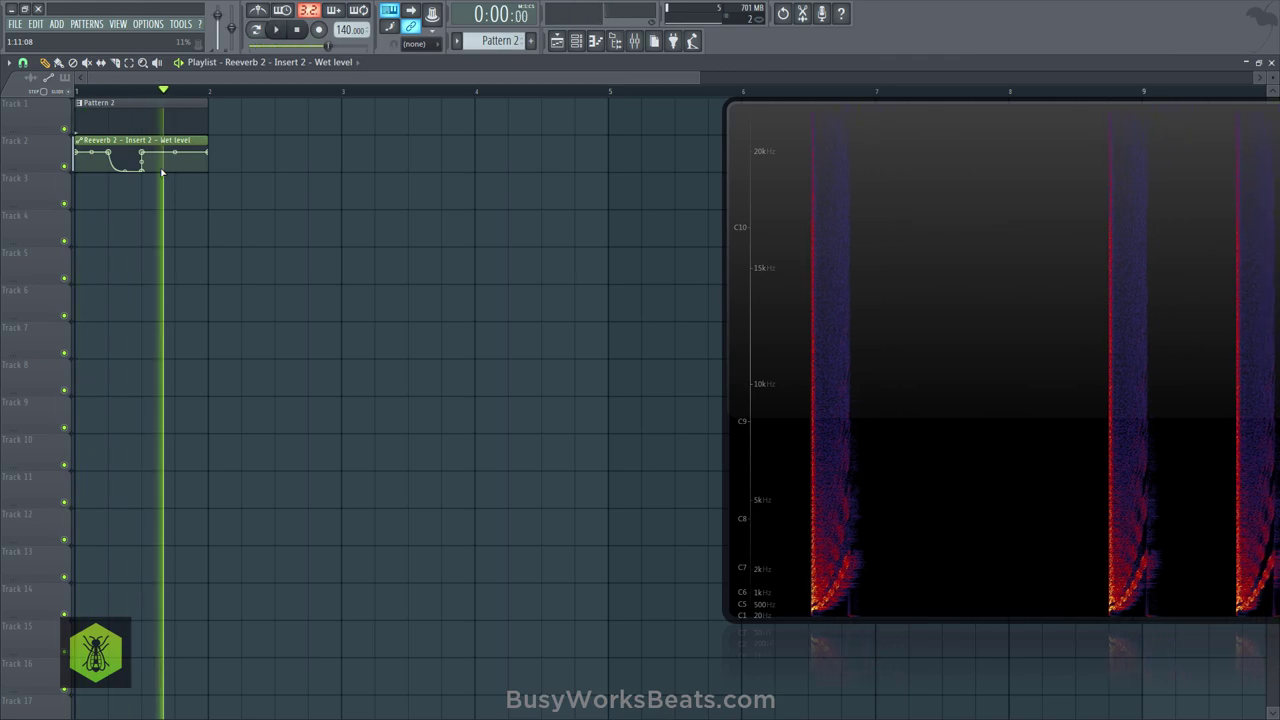
key("space")
key("space")
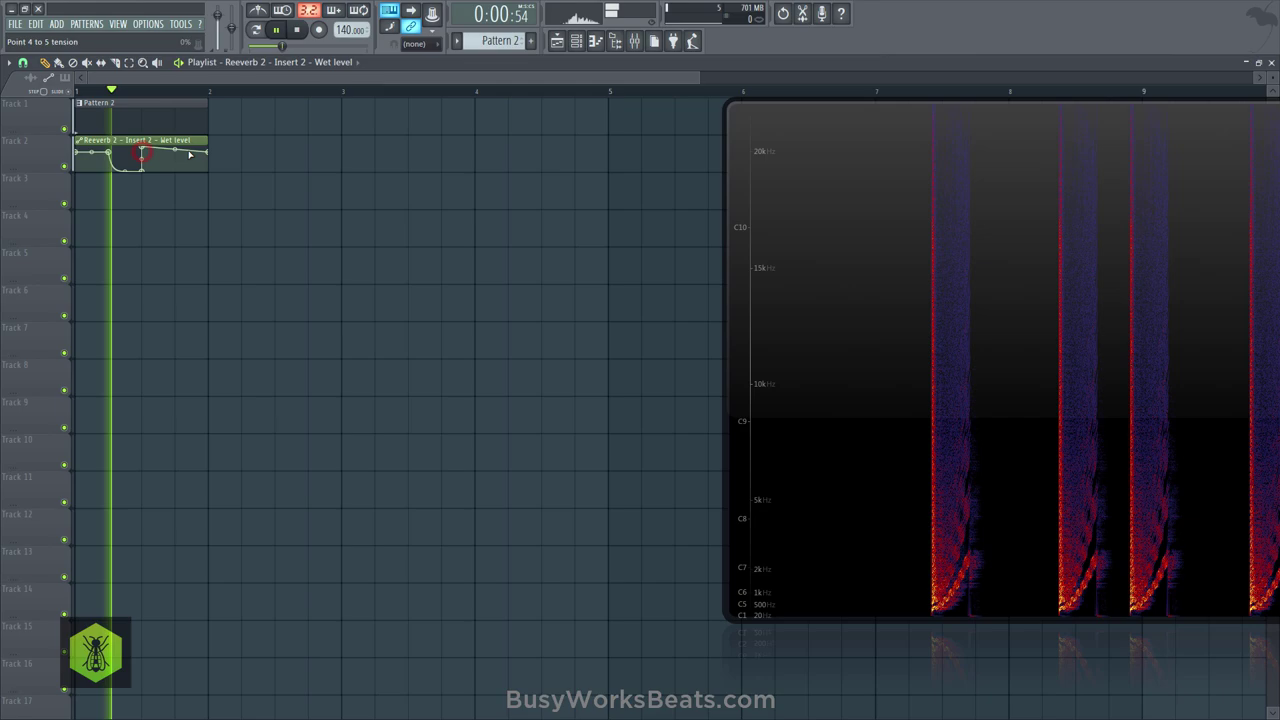
right_click(207, 152)
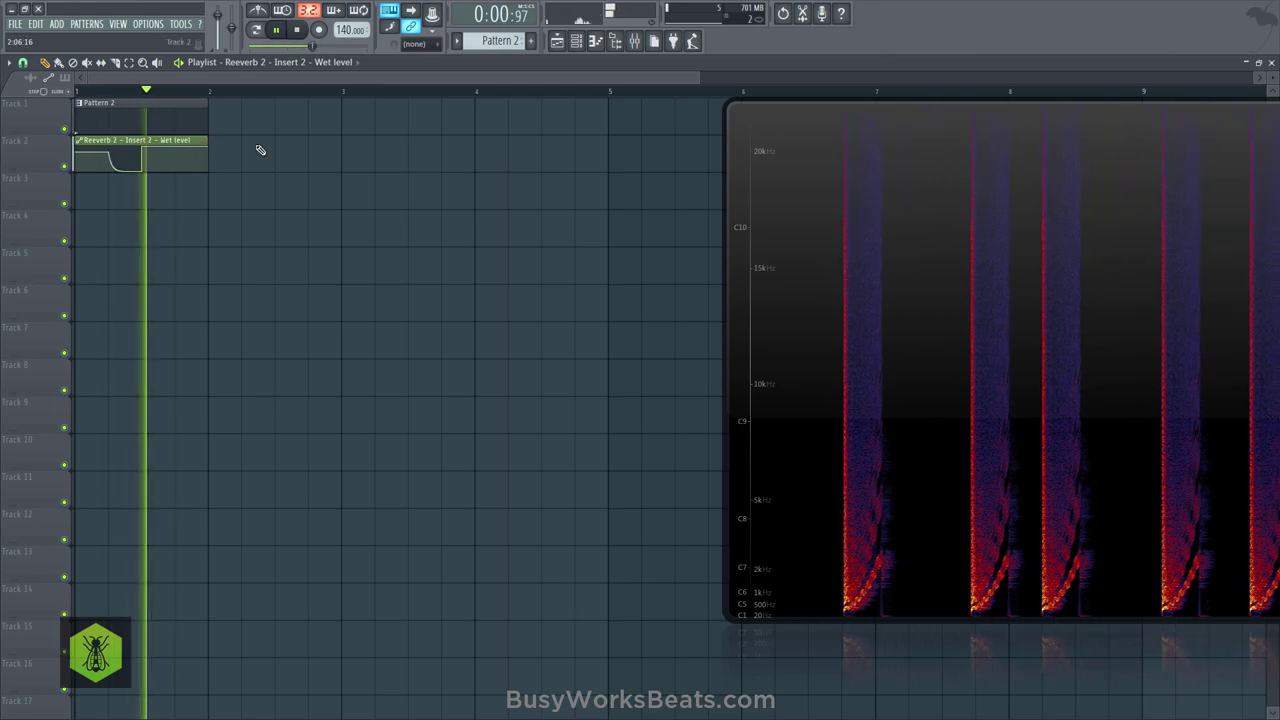
Delete the dip point so the wet level rises from zero, then reopen insert 2's Fruity Reeverb 2.
key("space")
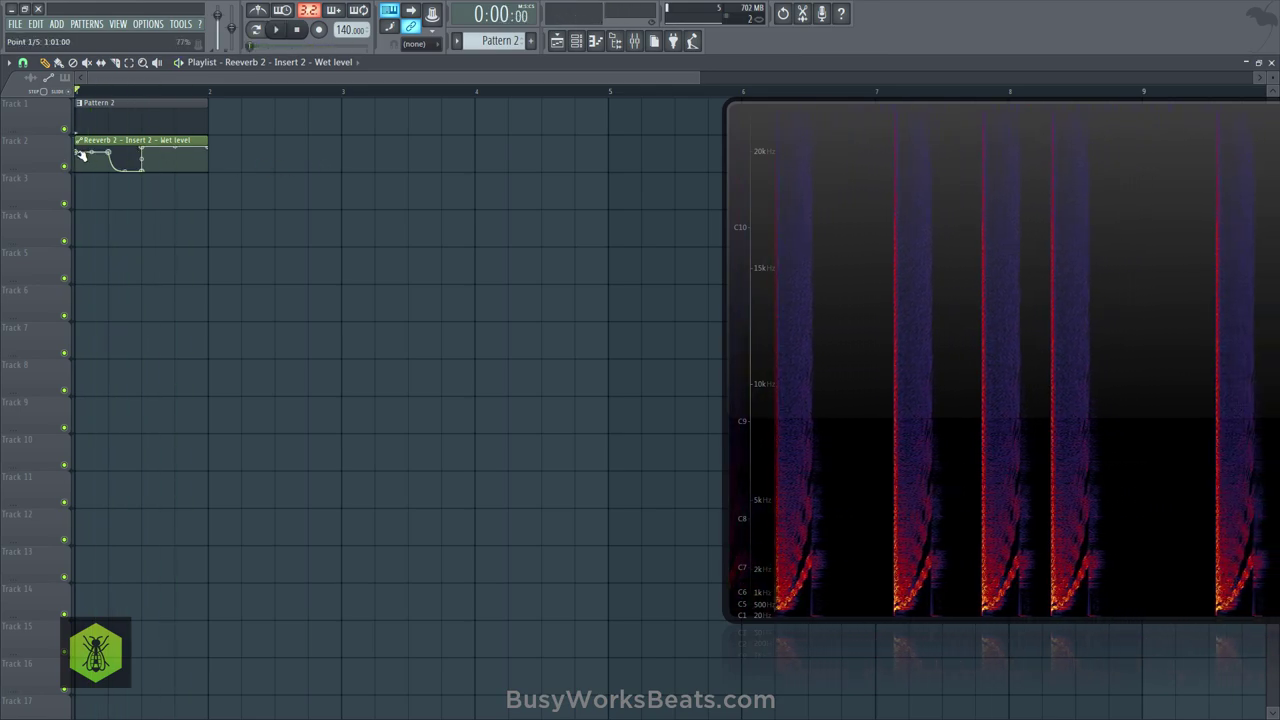
key("space")
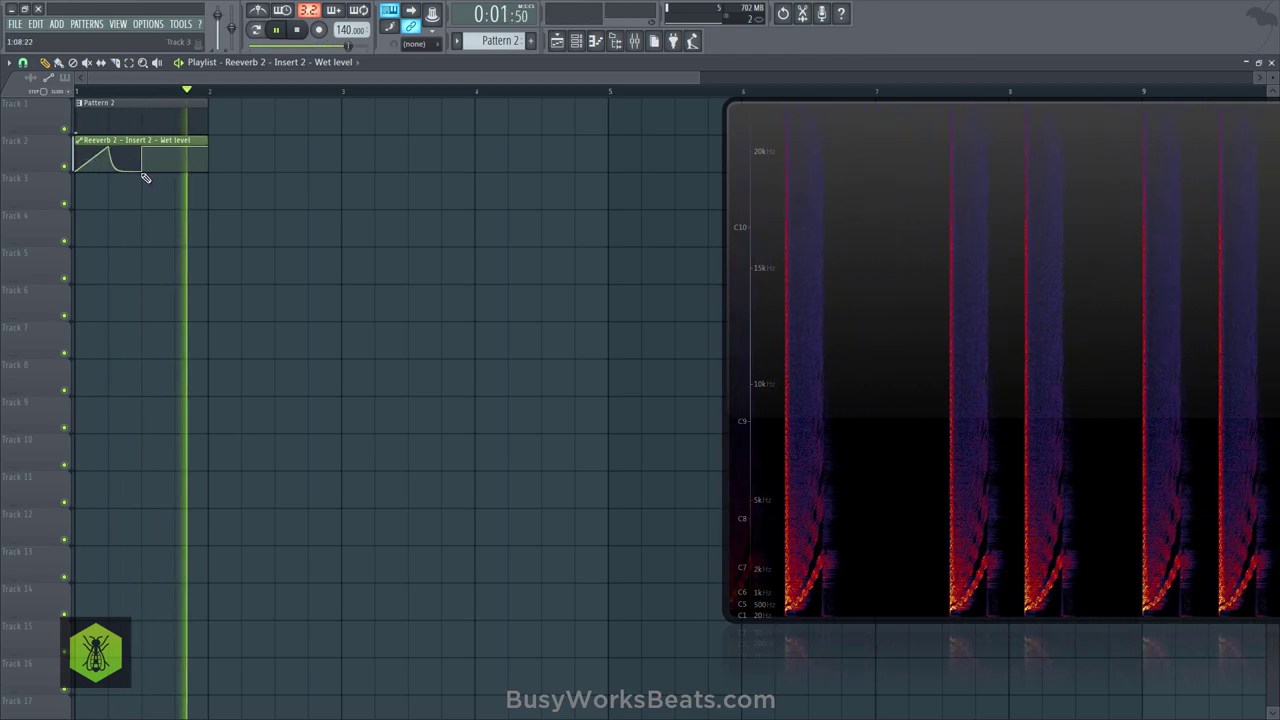
right_click(143, 168)
left_click(152, 192)
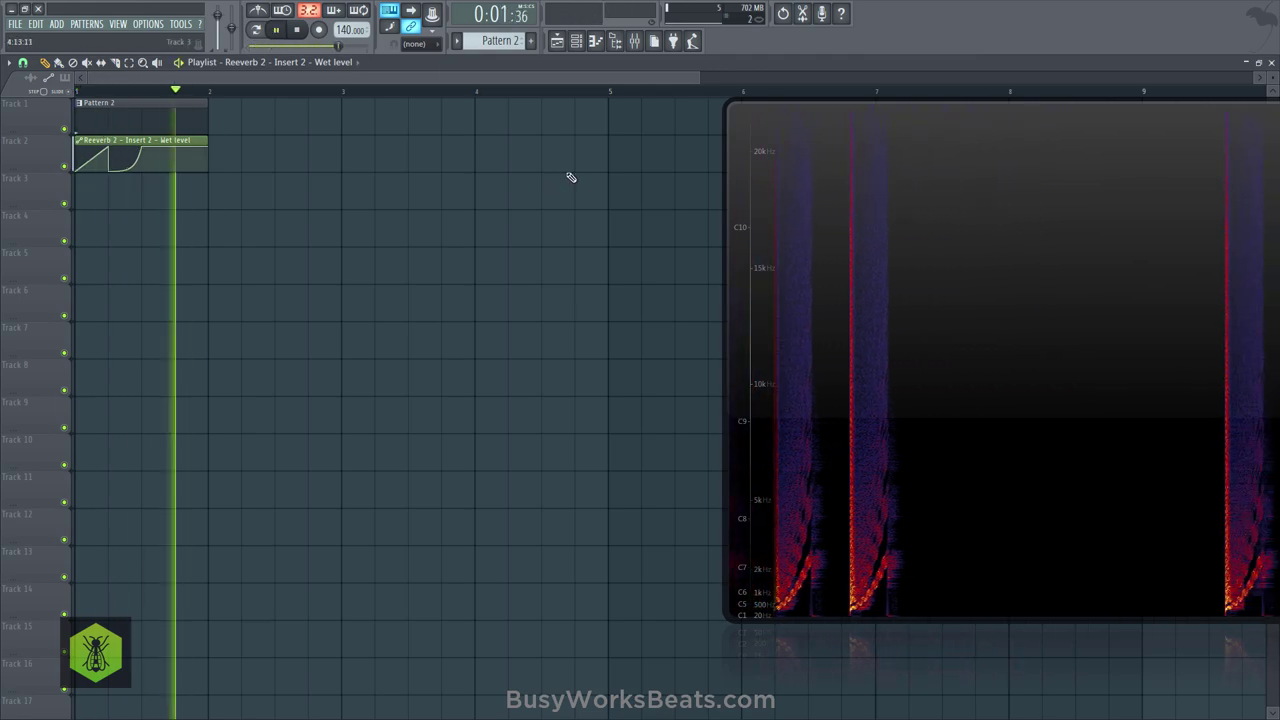
left_click(638, 44)
left_click(550, 222)
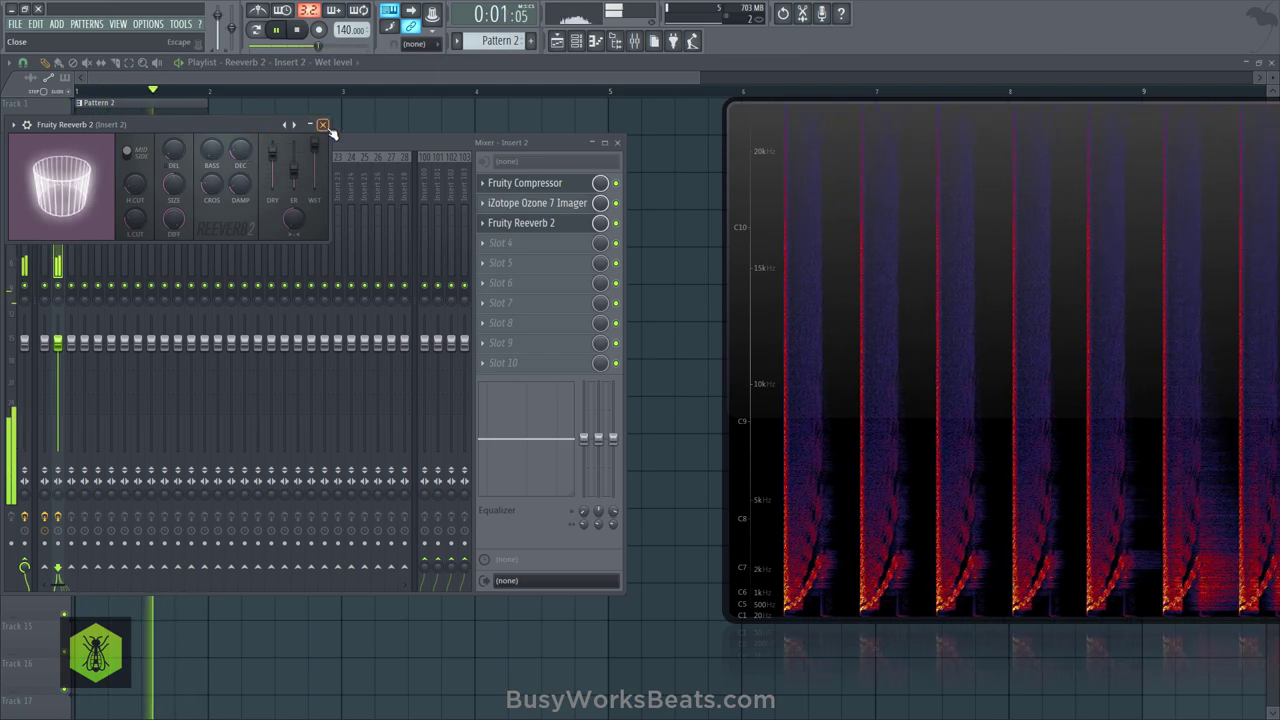
Close the reverb and compressor windows and create an Ozone Imager mix-level automation clip.
left_click(323, 126)
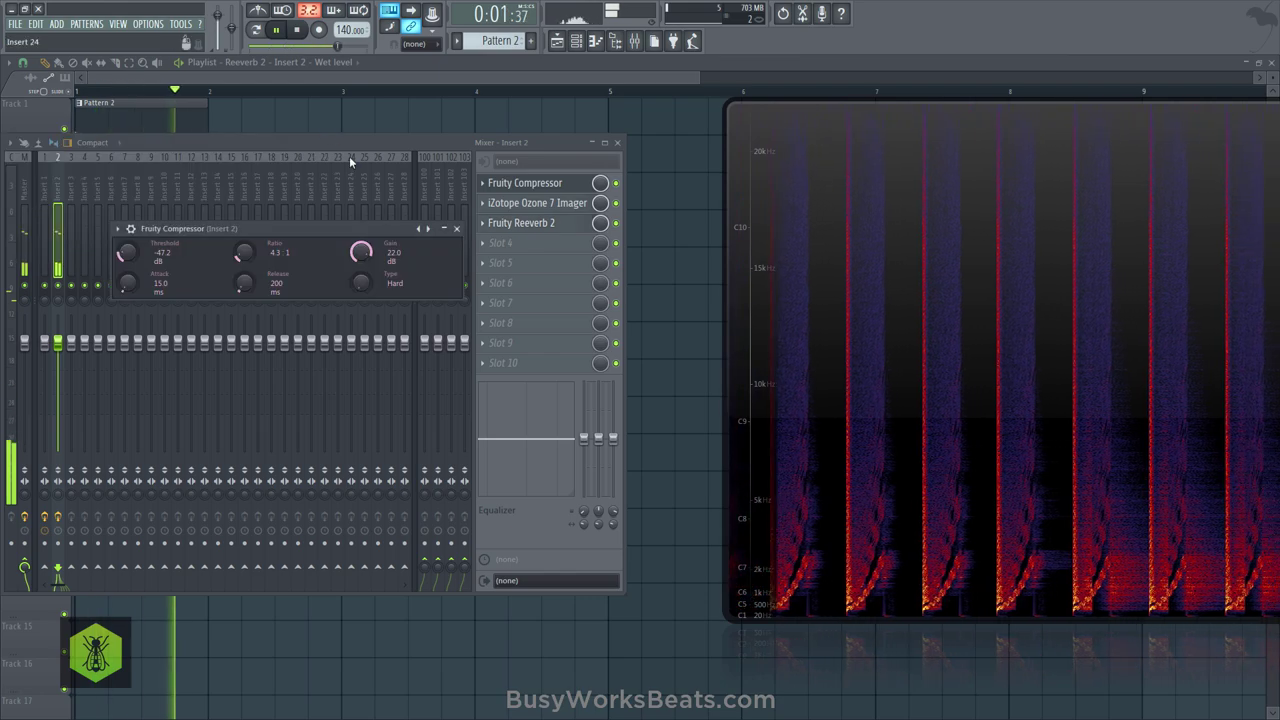
left_click(457, 229)
key("space")
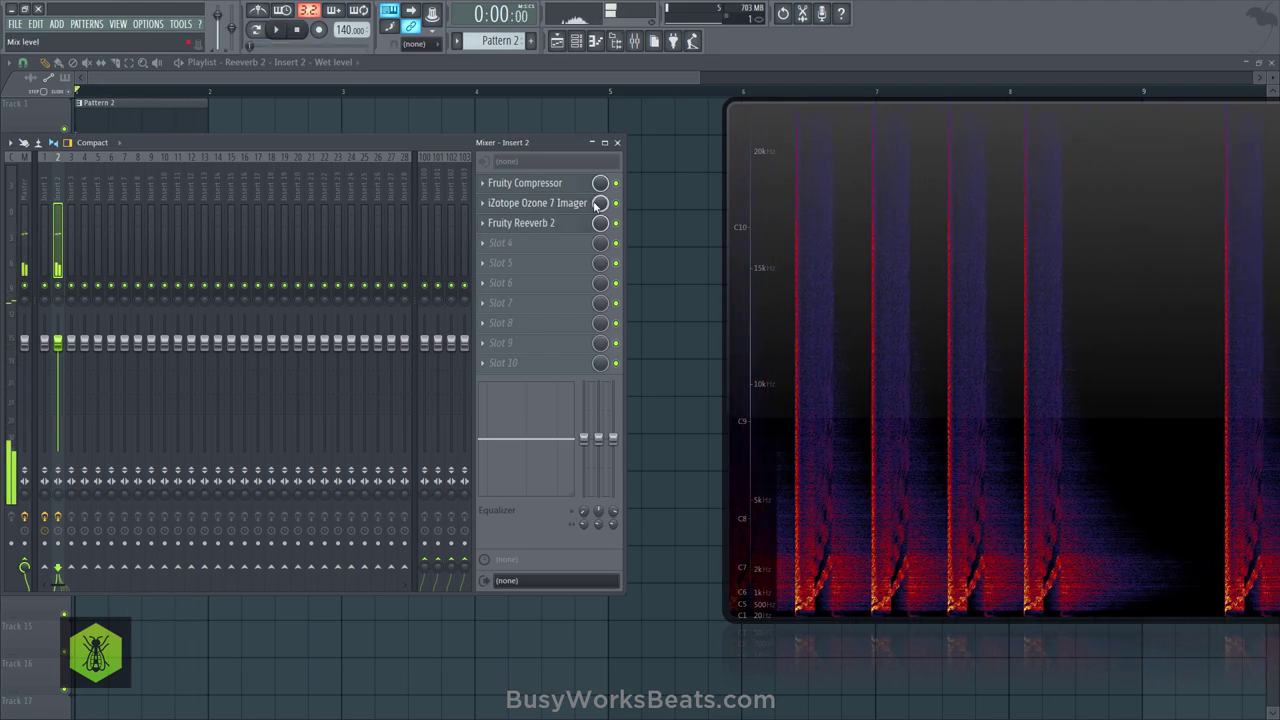
left_click_drag(527, 142, 527, 185)
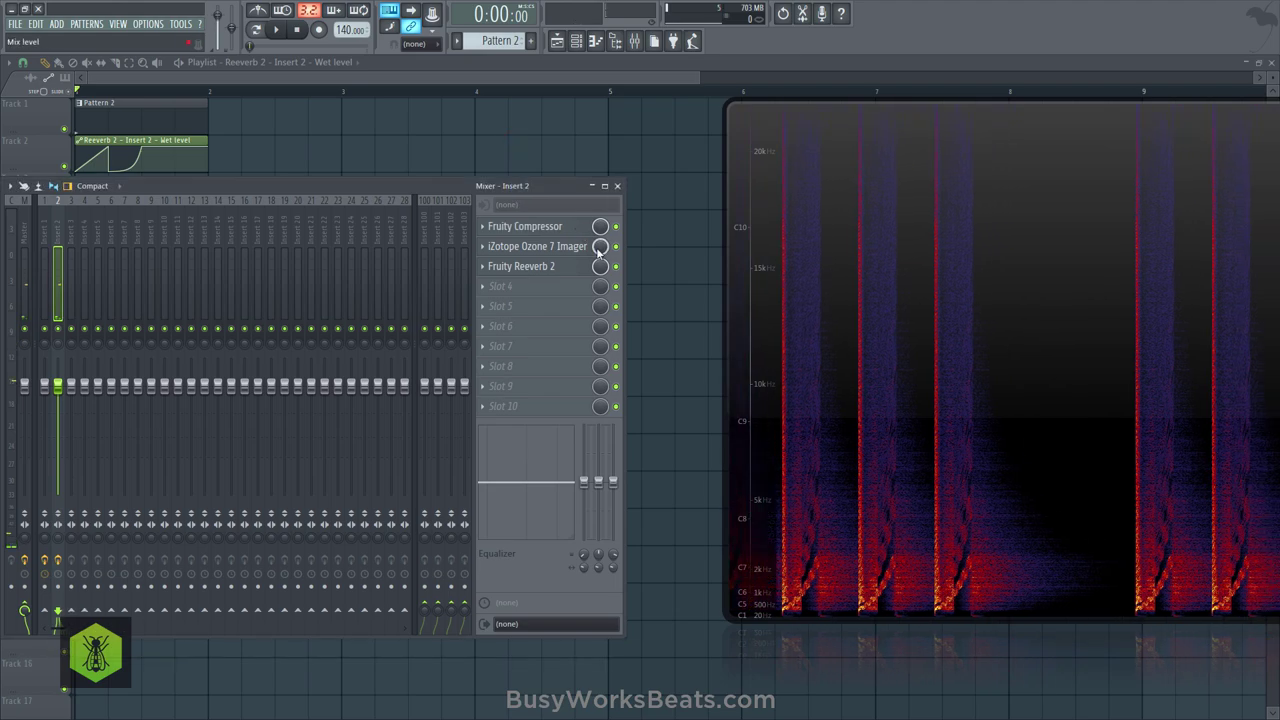
right_click(600, 246)
left_click(648, 336)
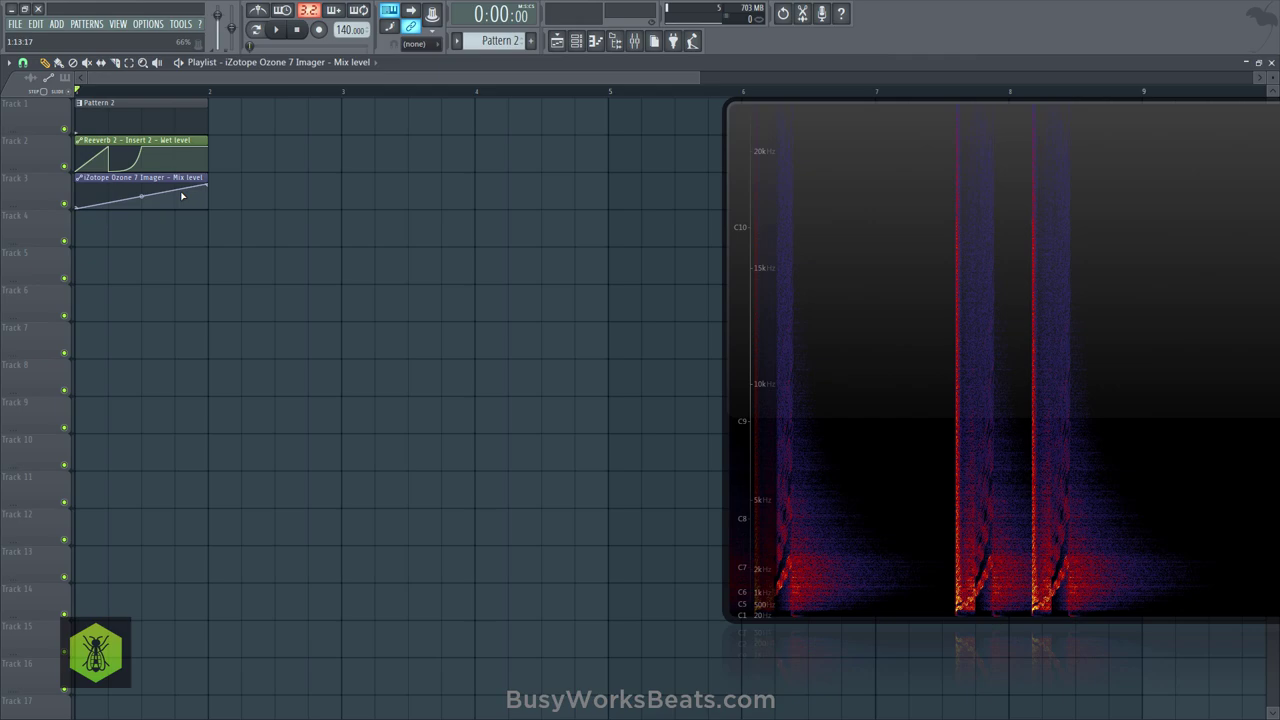
key("space")
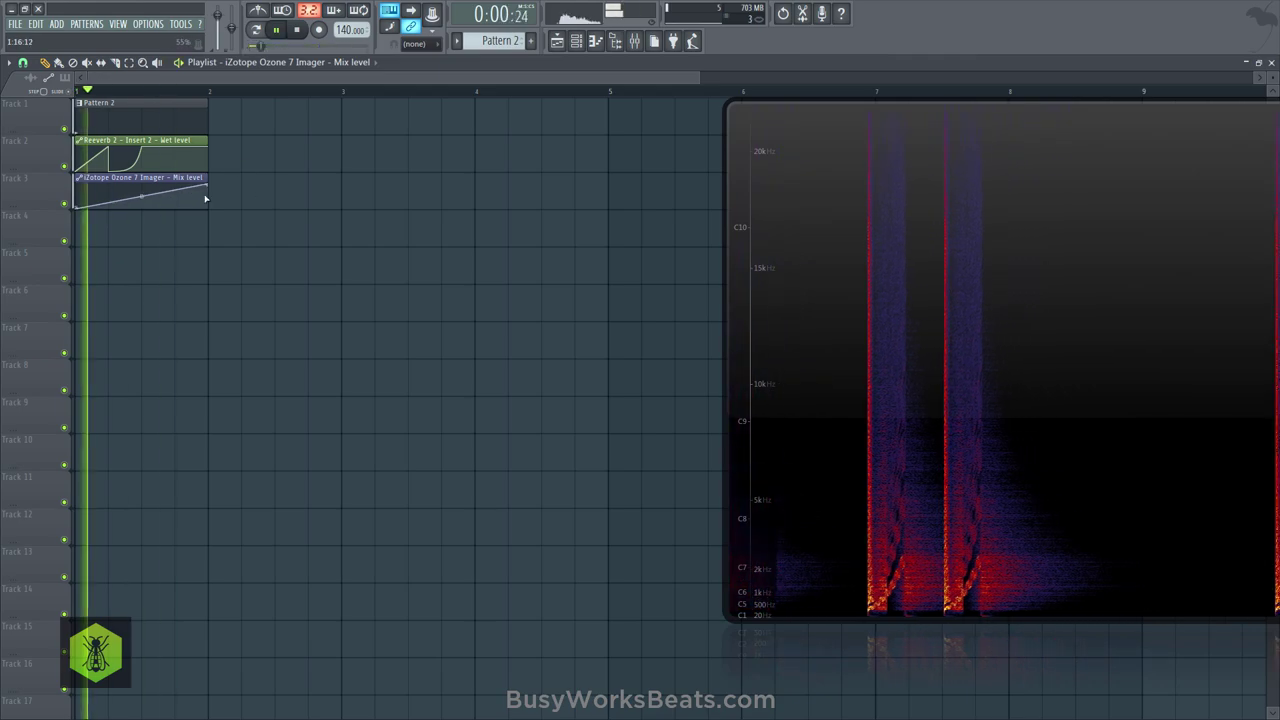
left_click(636, 42)
key("space")
Move Ozone 7 Imager below Fruity Reeverb 2 and adjust the reverb's stereo separation.
right_click(503, 250)
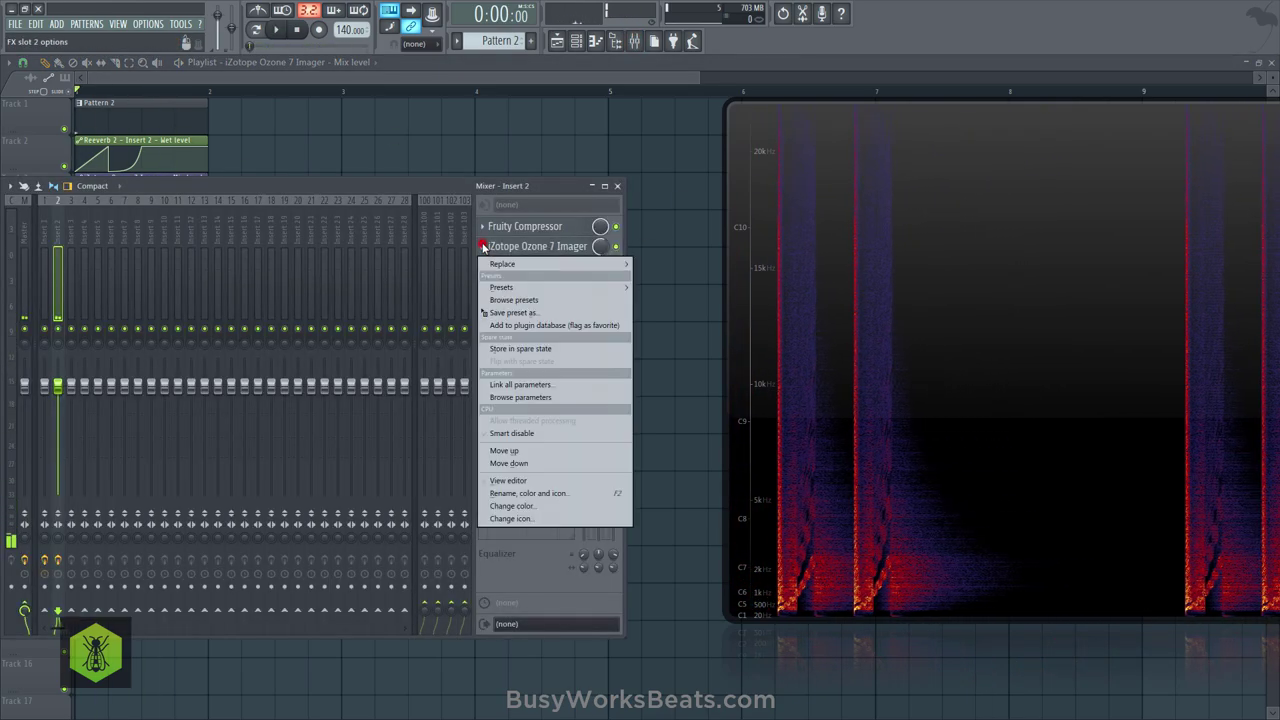
left_click(520, 505)
left_click(522, 247)
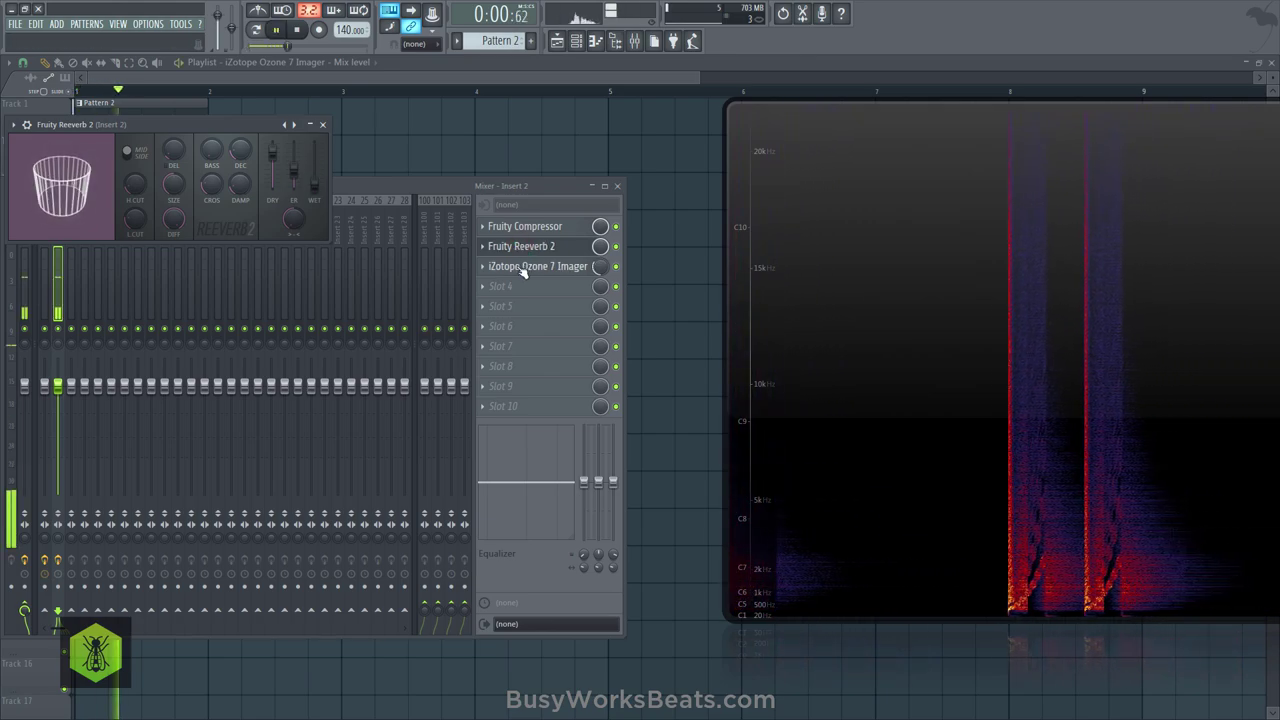
left_click(518, 249)
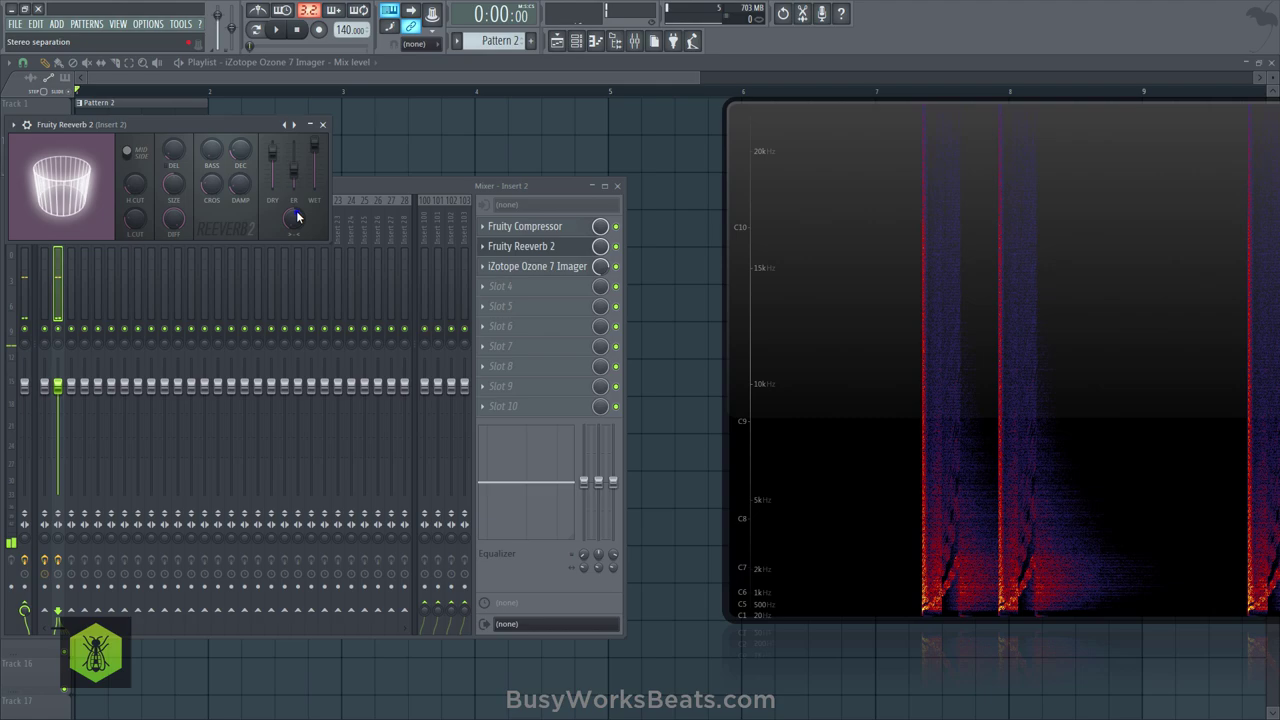
left_click_drag(296, 216, 318, 220)
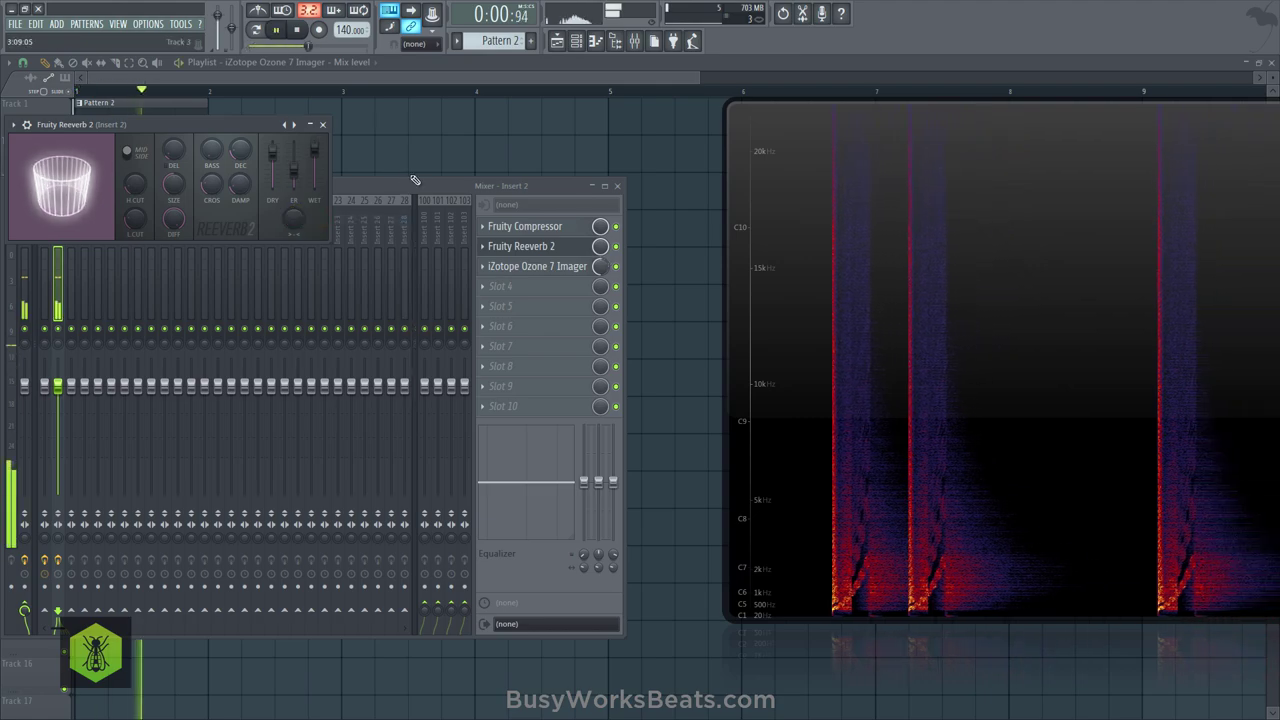
Open and close the Ozone 7 Imager window a few times, dismissing its preset manager.
left_click(520, 266)
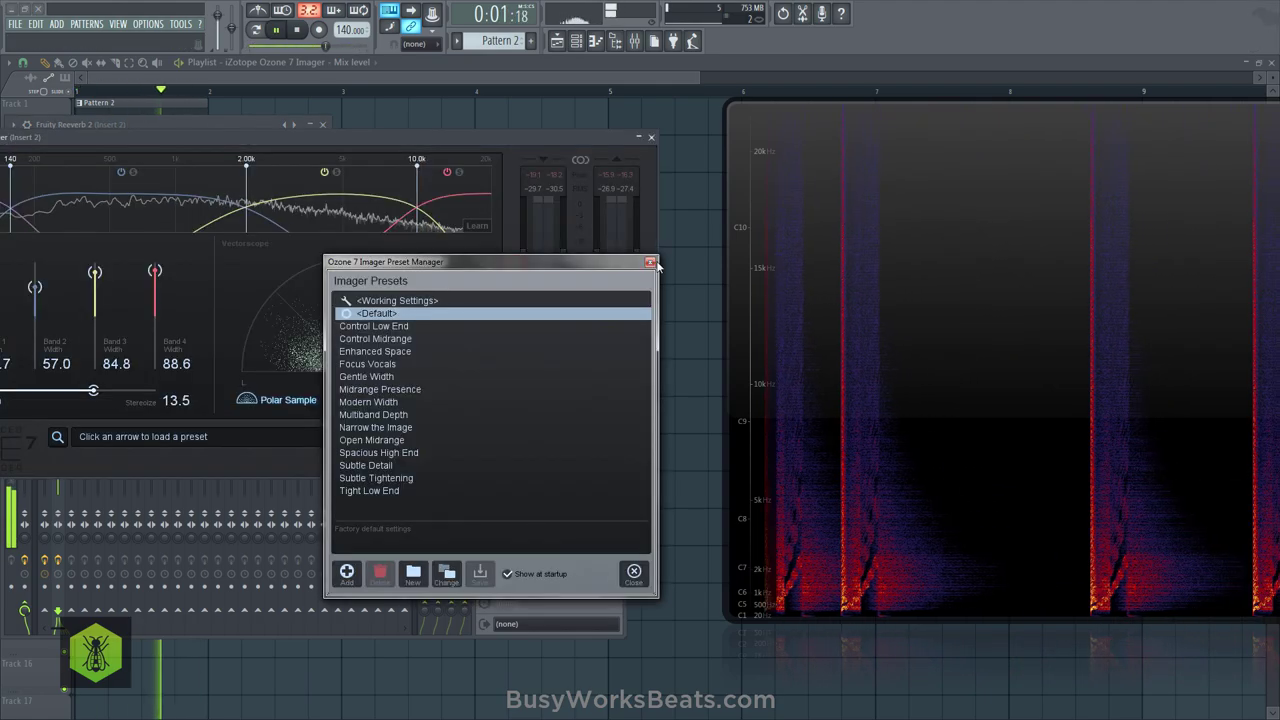
left_click(650, 263)
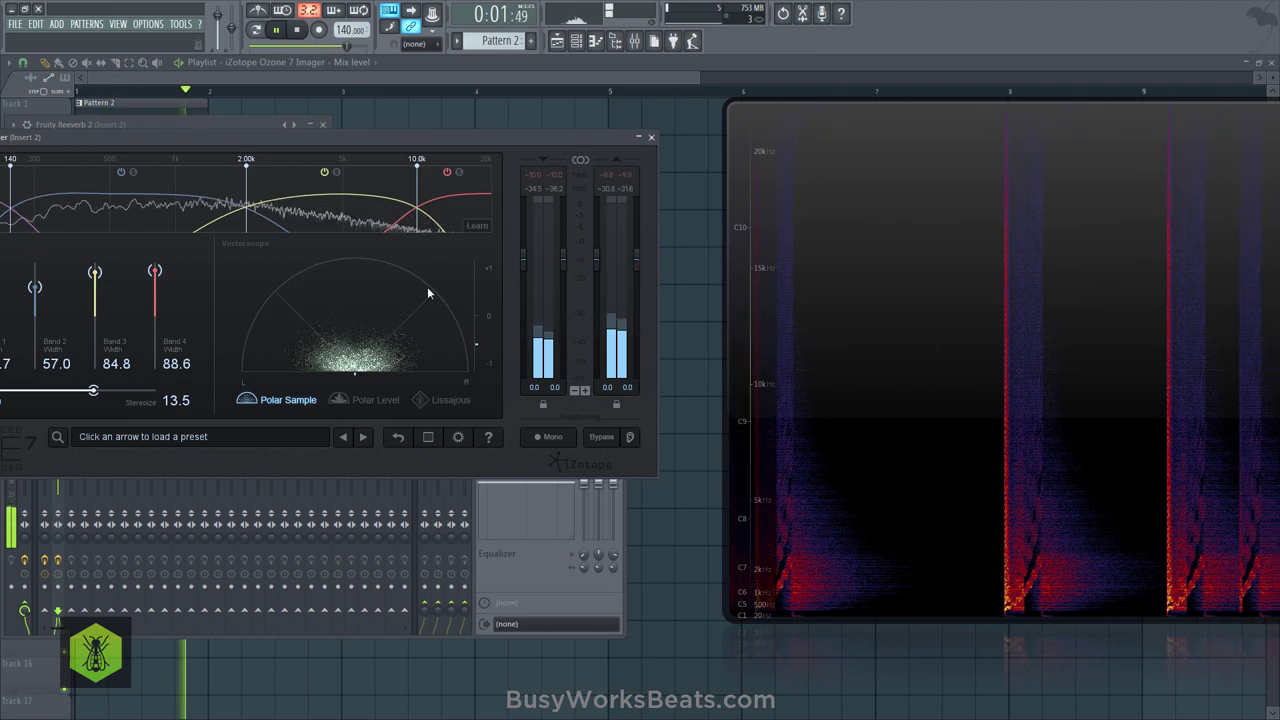
left_click(651, 137)
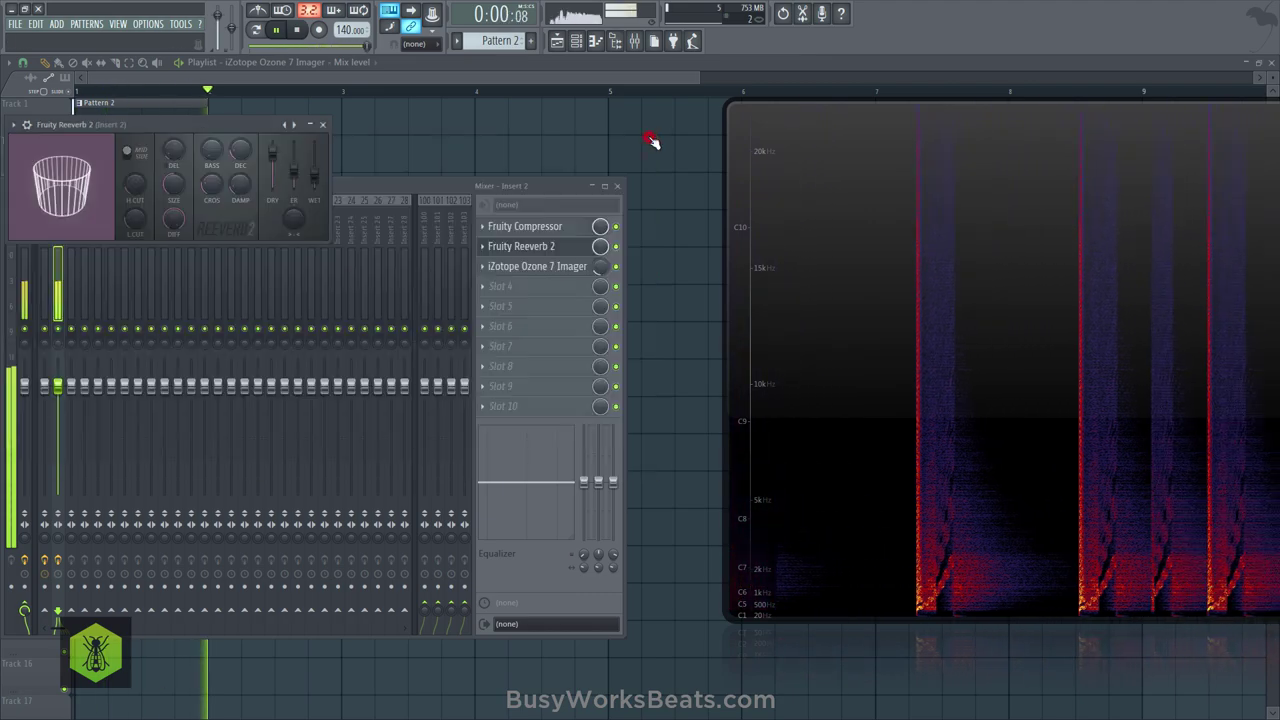
left_click(550, 265)
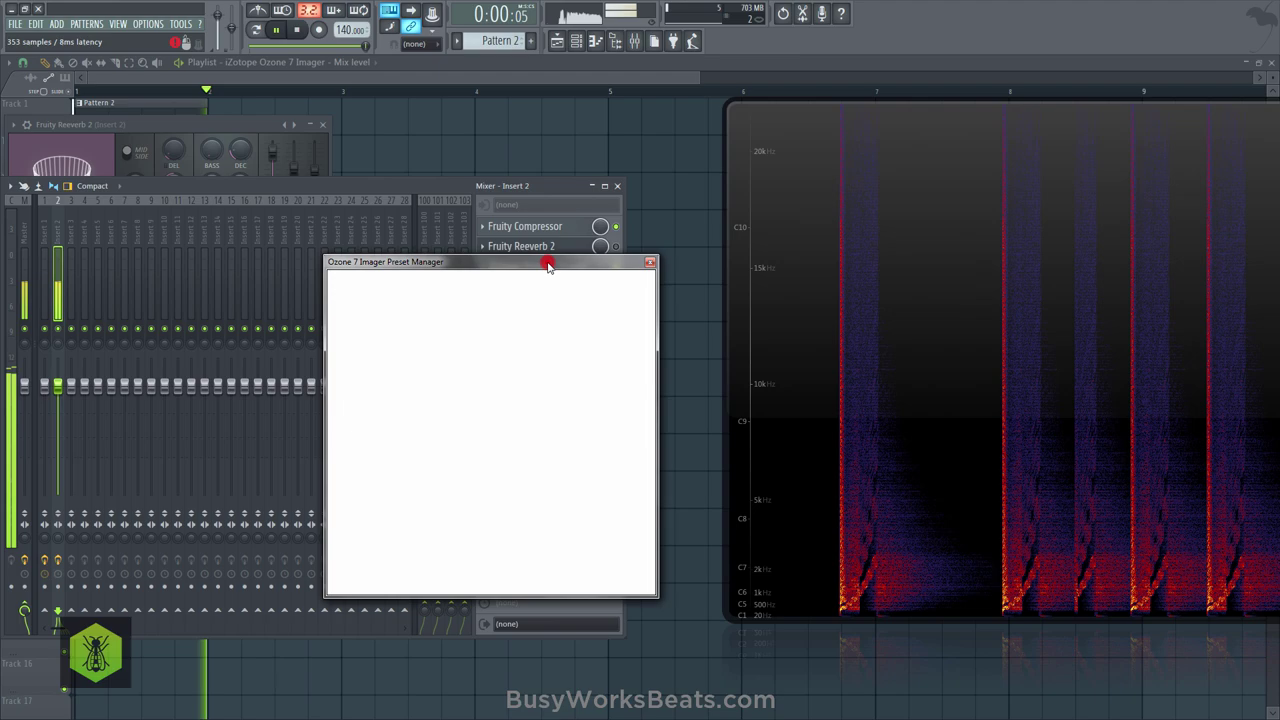
left_click(650, 264)
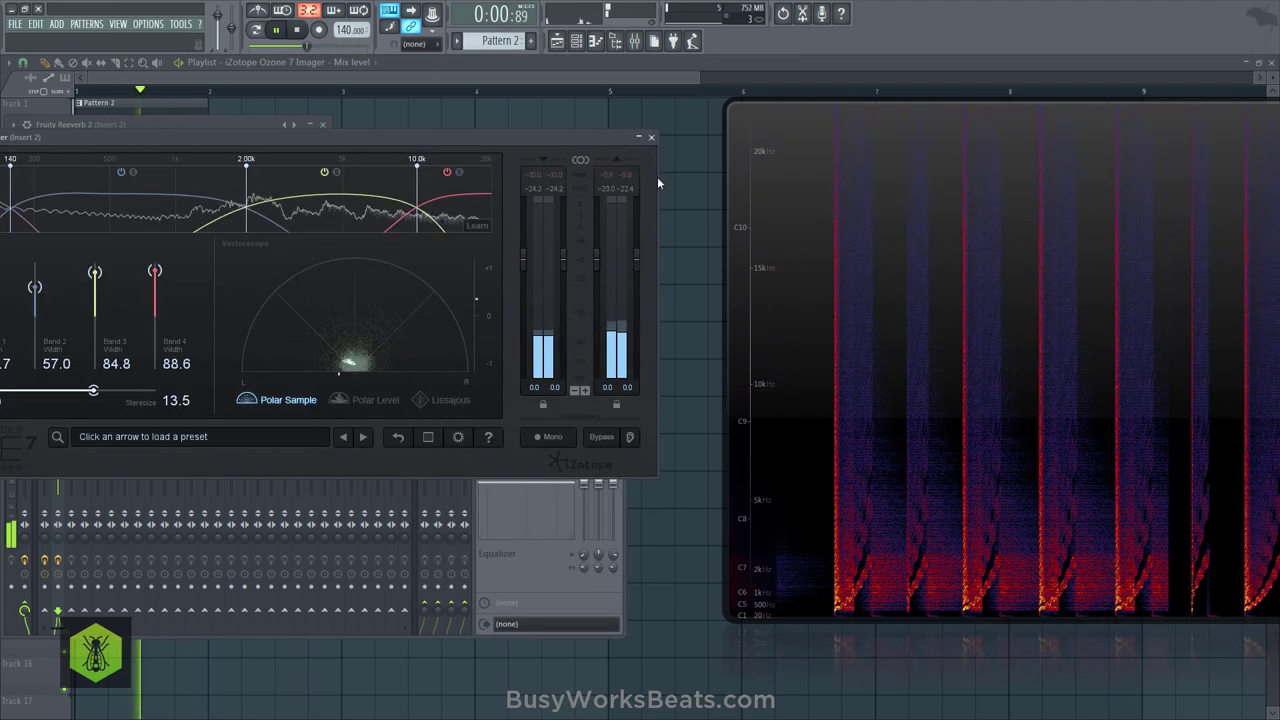
key("space")
mouse_move(538, 136)
left_mouse_down()
mouse_move(573, 209)
mouse_move(550, 252)
mouse_move(580, 249)
mouse_move(636, 206)
mouse_move(578, 231)
mouse_move(379, 207)
left_mouse_up()
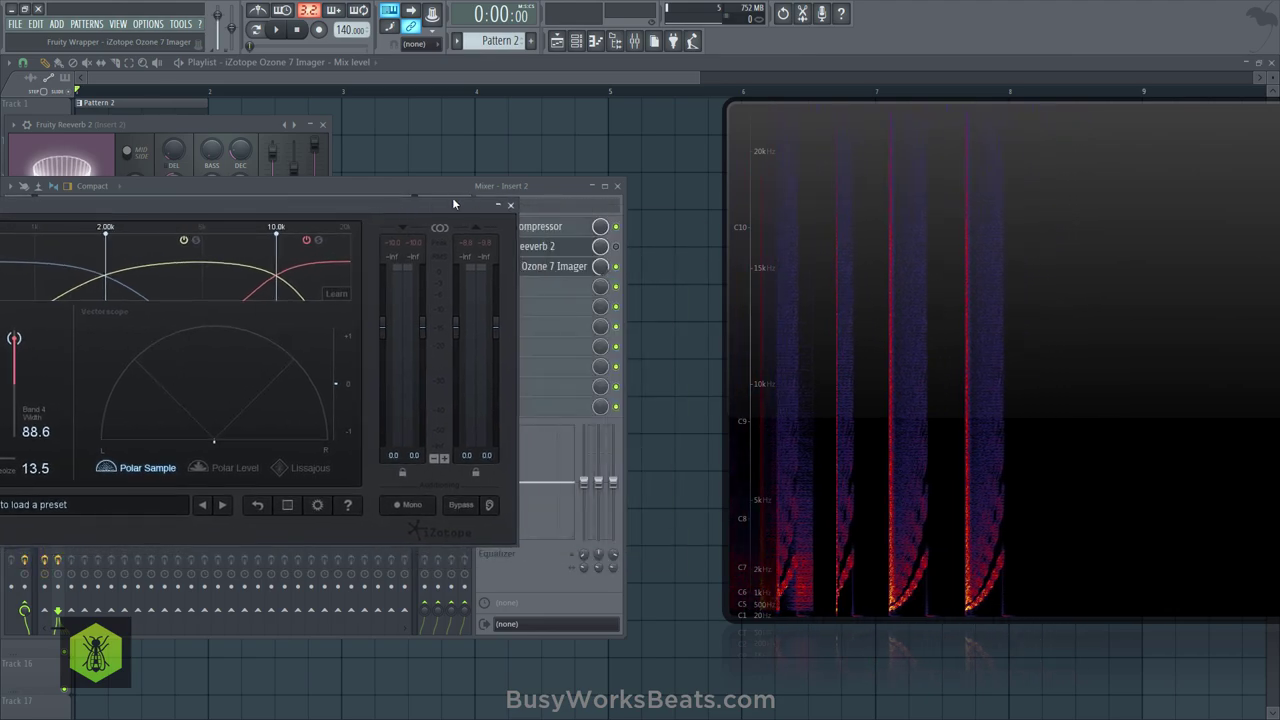
left_click(511, 207)
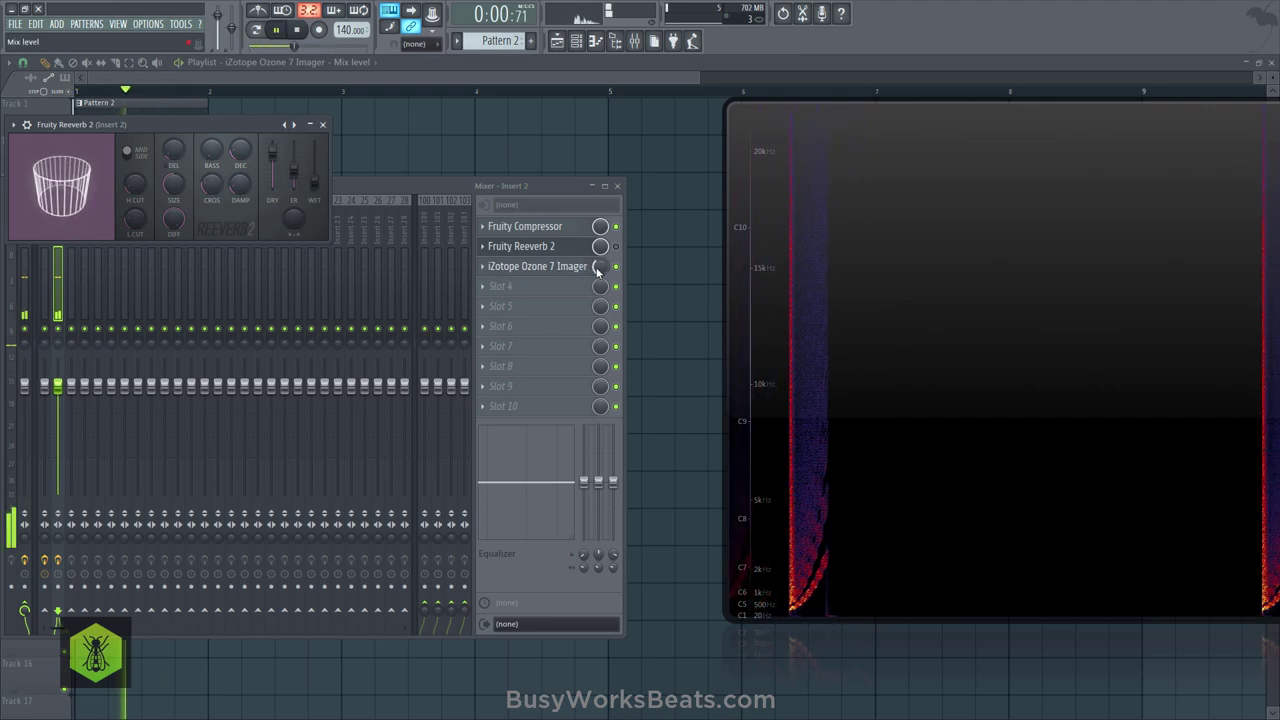
left_click(636, 268)
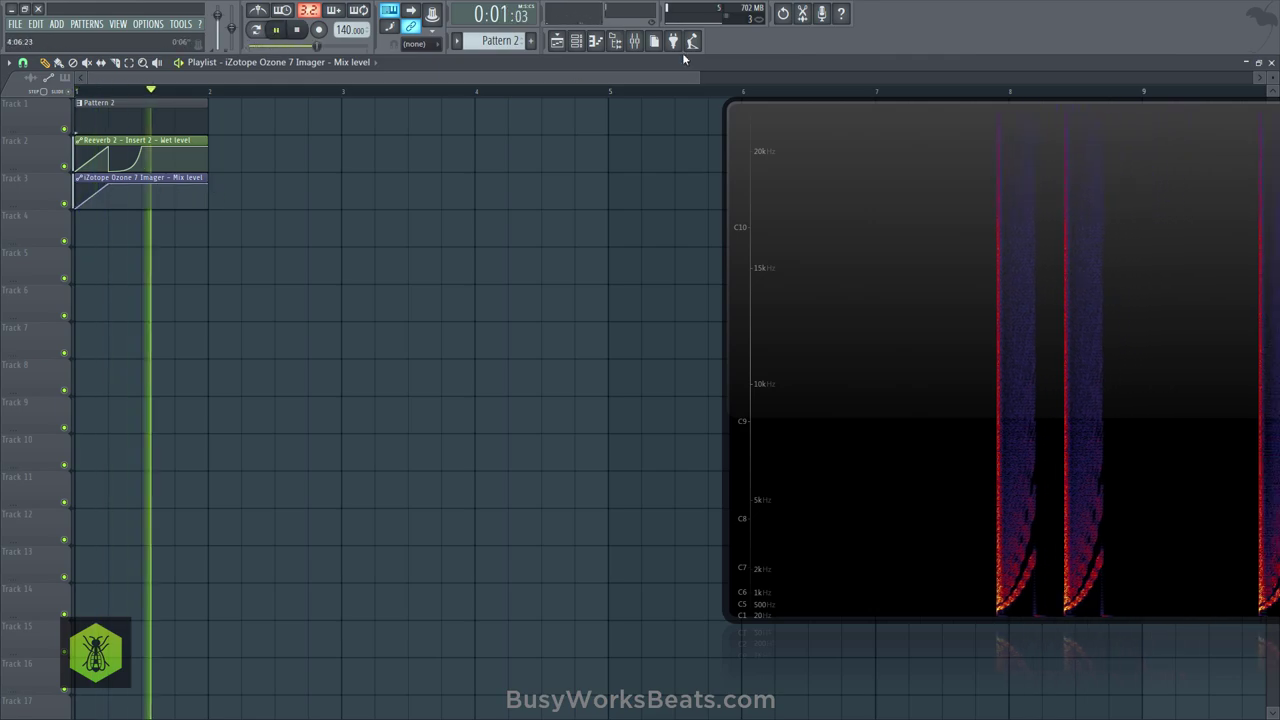
Check the Imager window again from the mixer and re-enable the Imager effect.
left_click(634, 41)
left_click(562, 266)
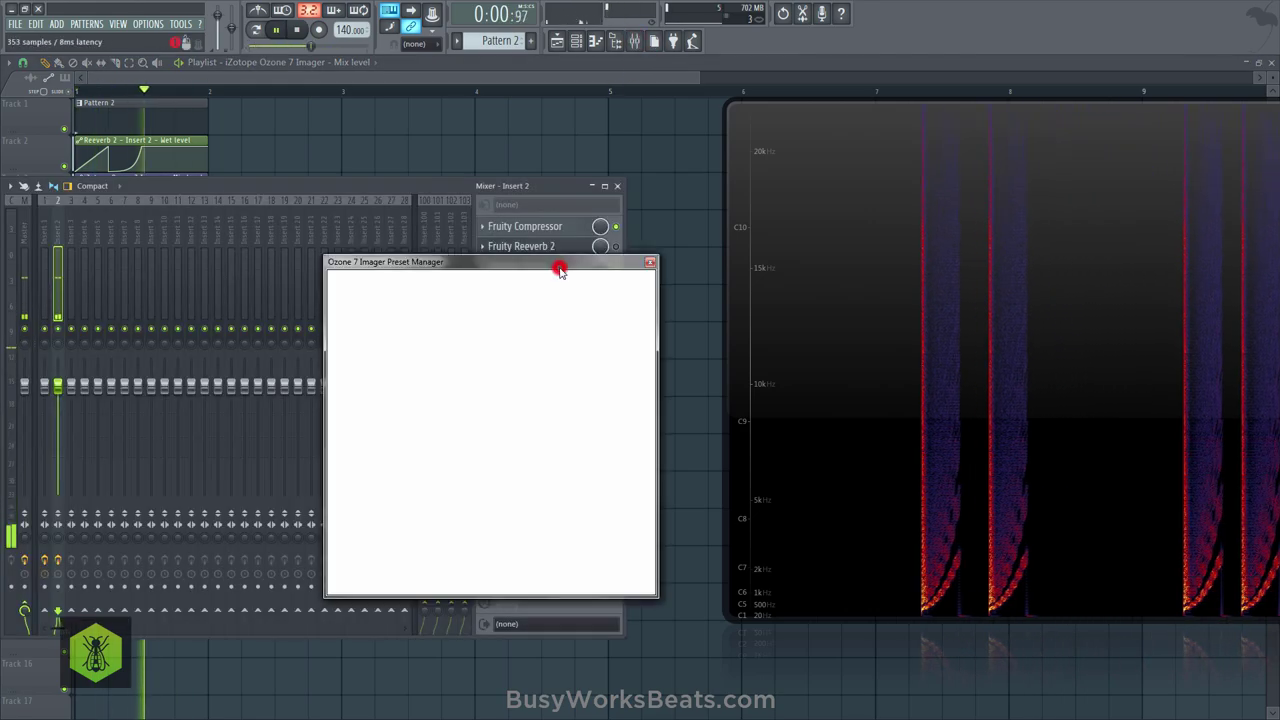
left_click(652, 261)
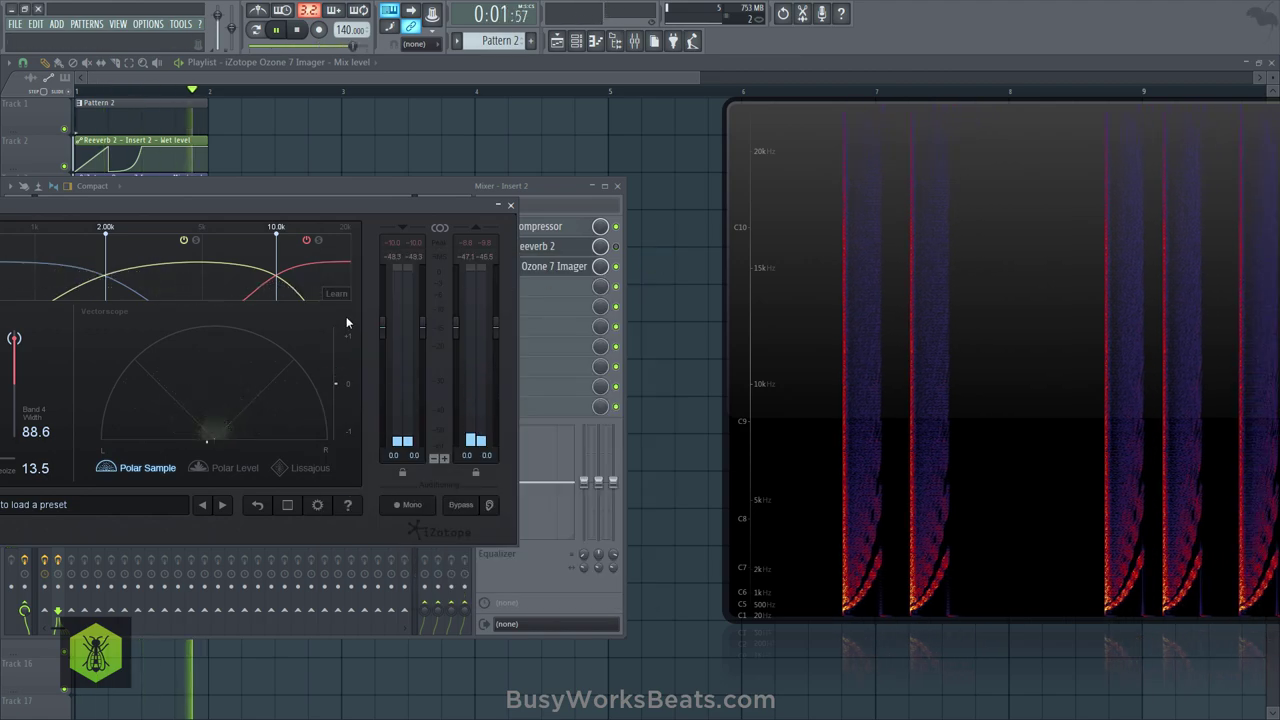
left_click(510, 205)
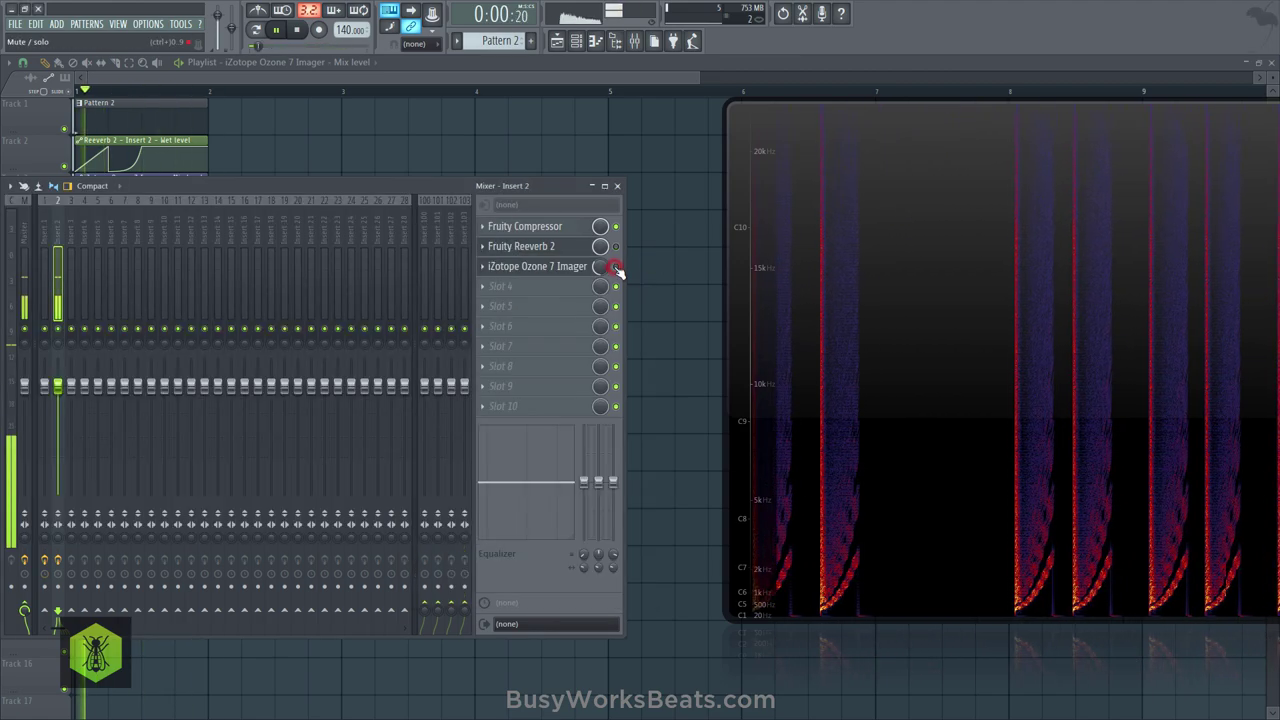
left_click(616, 266)
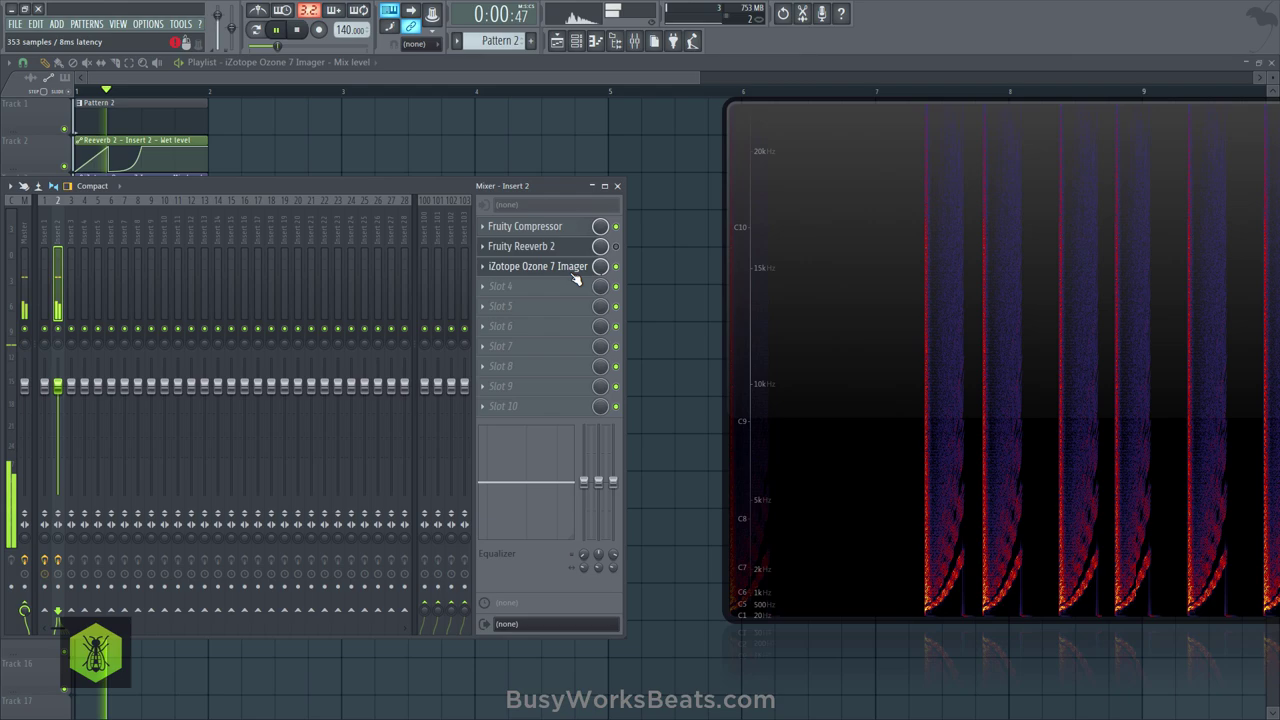
key("space")
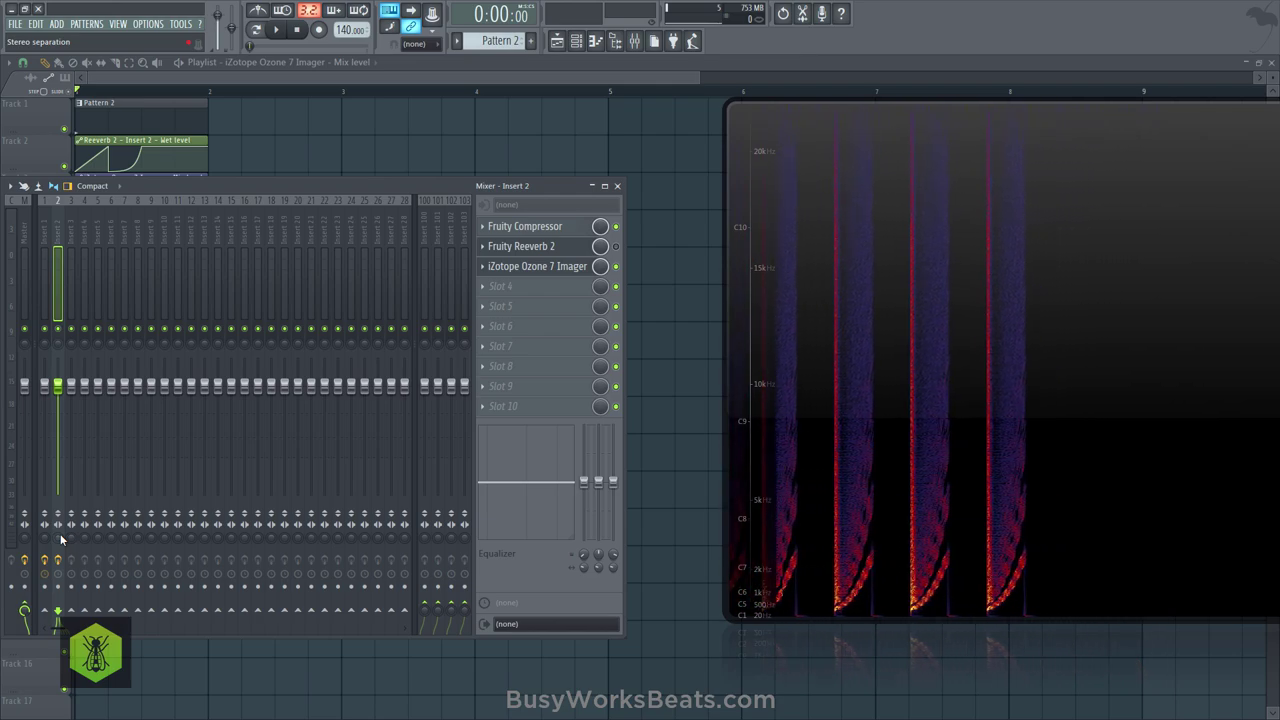
Collapse insert 2's stereo separation to fully merged and create an automation clip for it.
left_click_drag(60, 540, 60, 580)
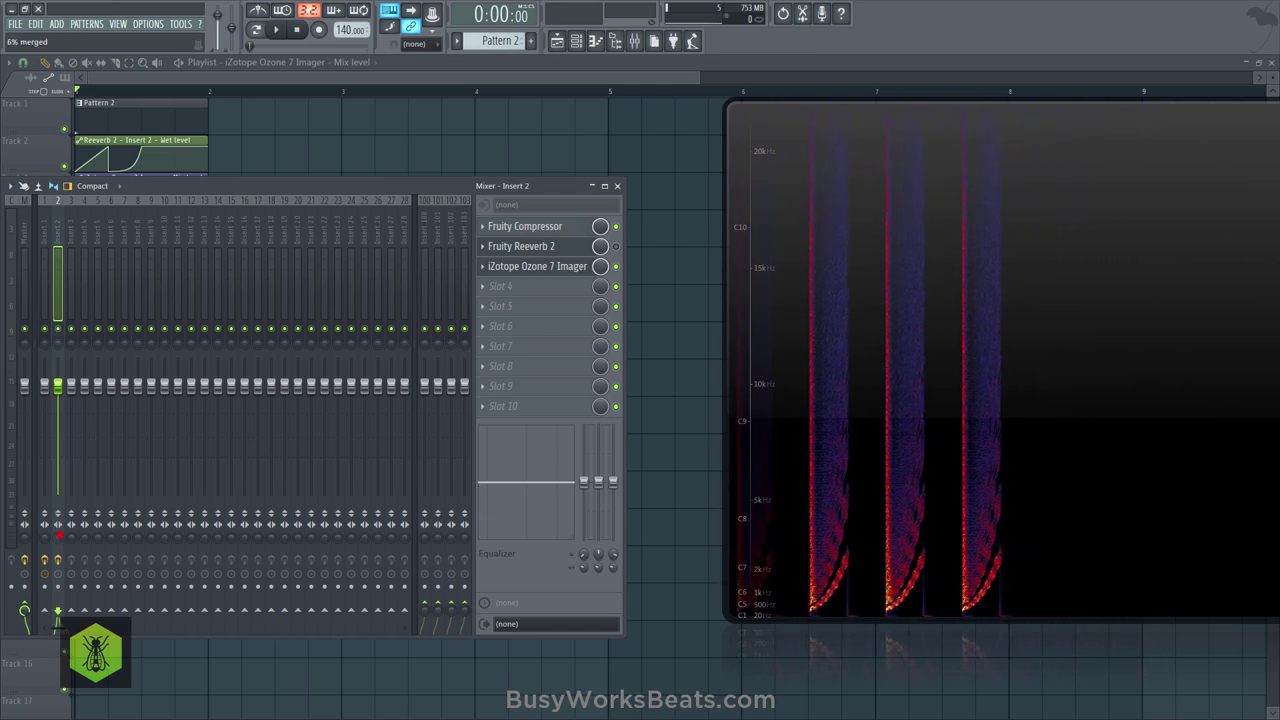
right_click(60, 535)
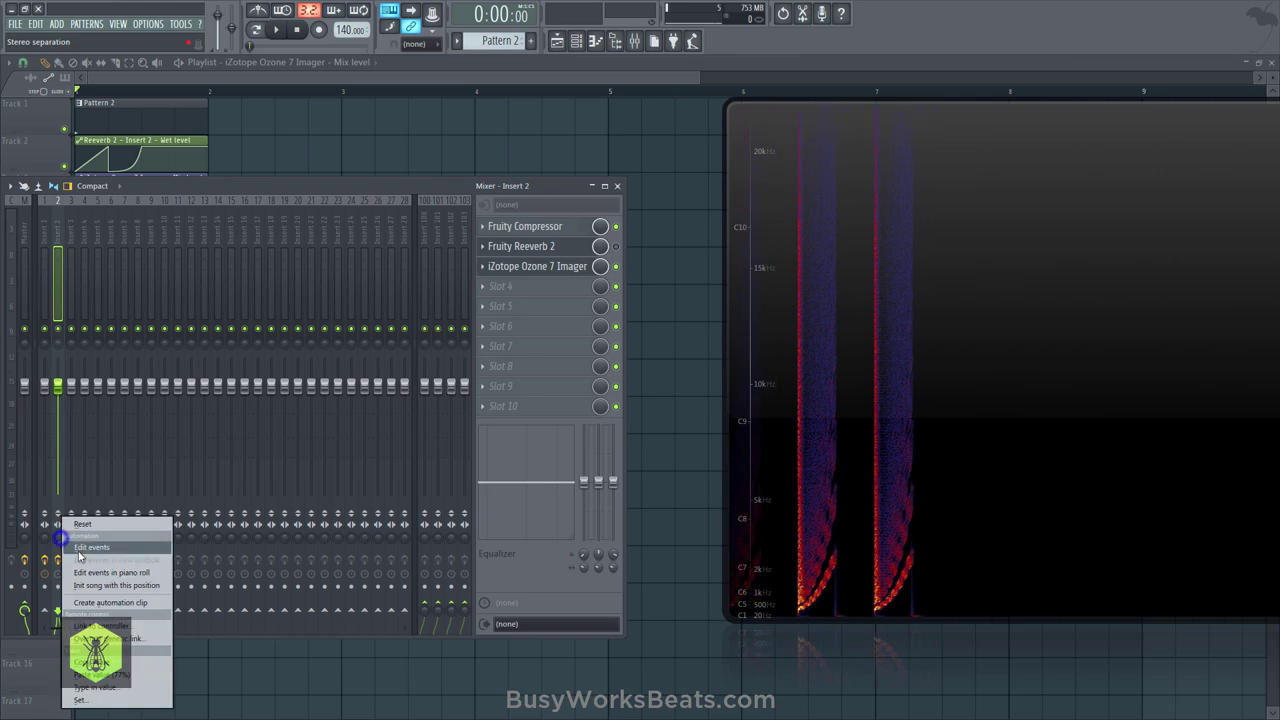
left_click(105, 604)
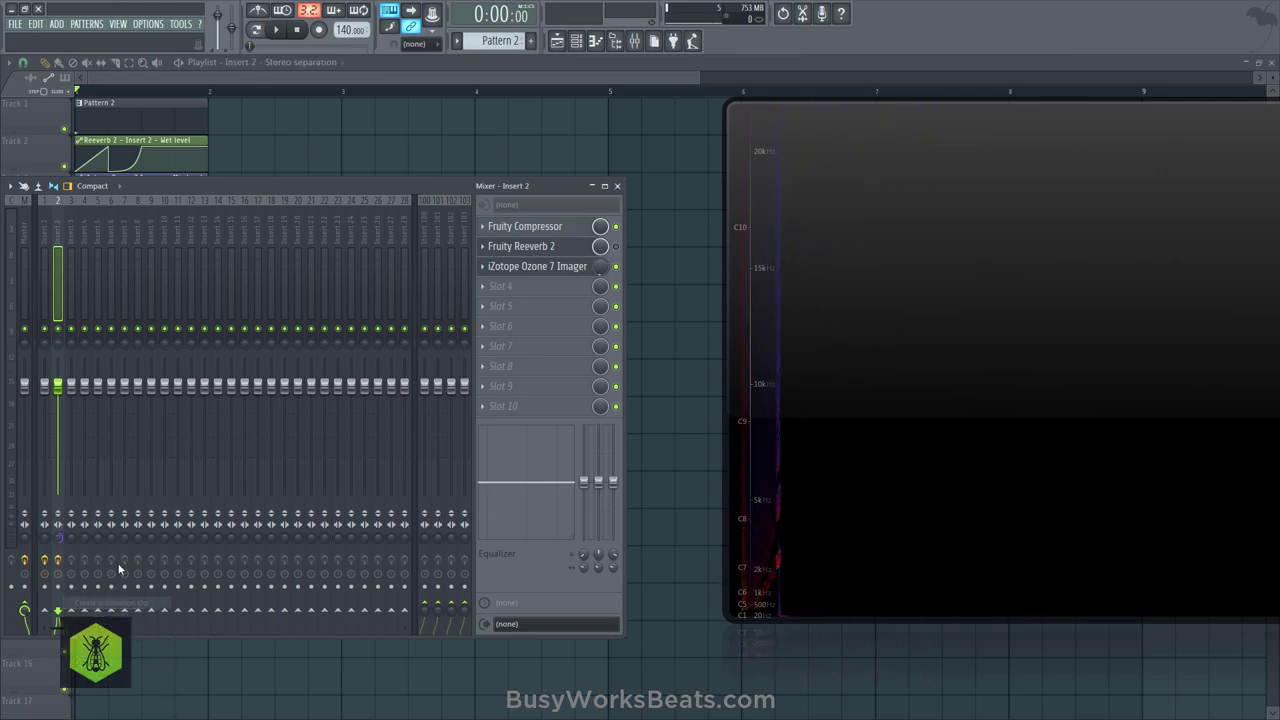
left_click(292, 136)
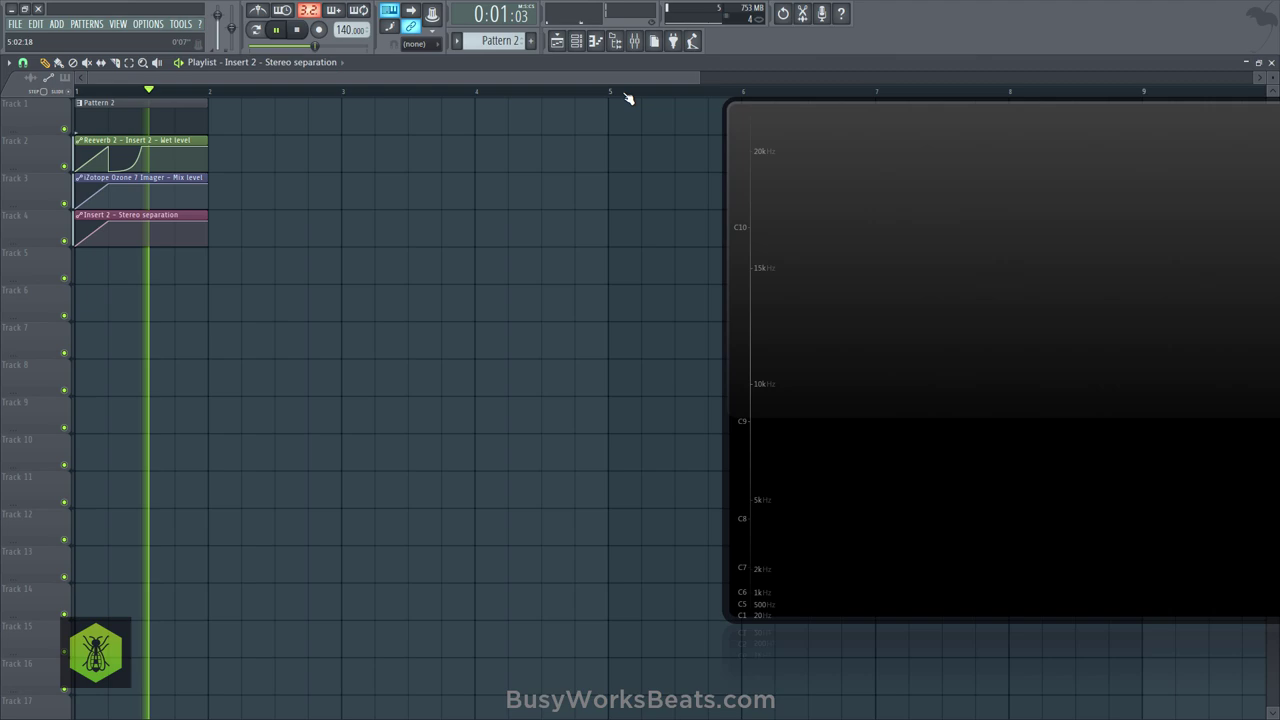
Remove the iZotope Imager automation clip and delete its Channel rack automation channel.
left_click(646, 42)
left_click(560, 264)
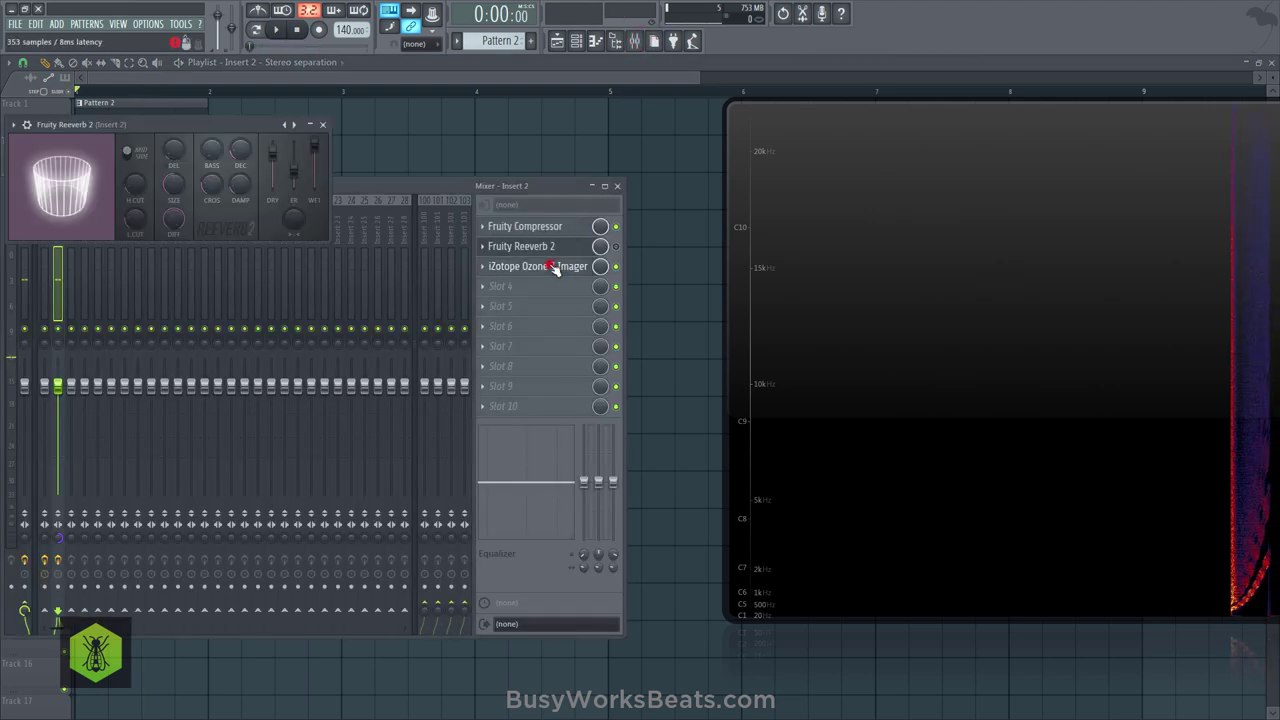
left_click(615, 163)
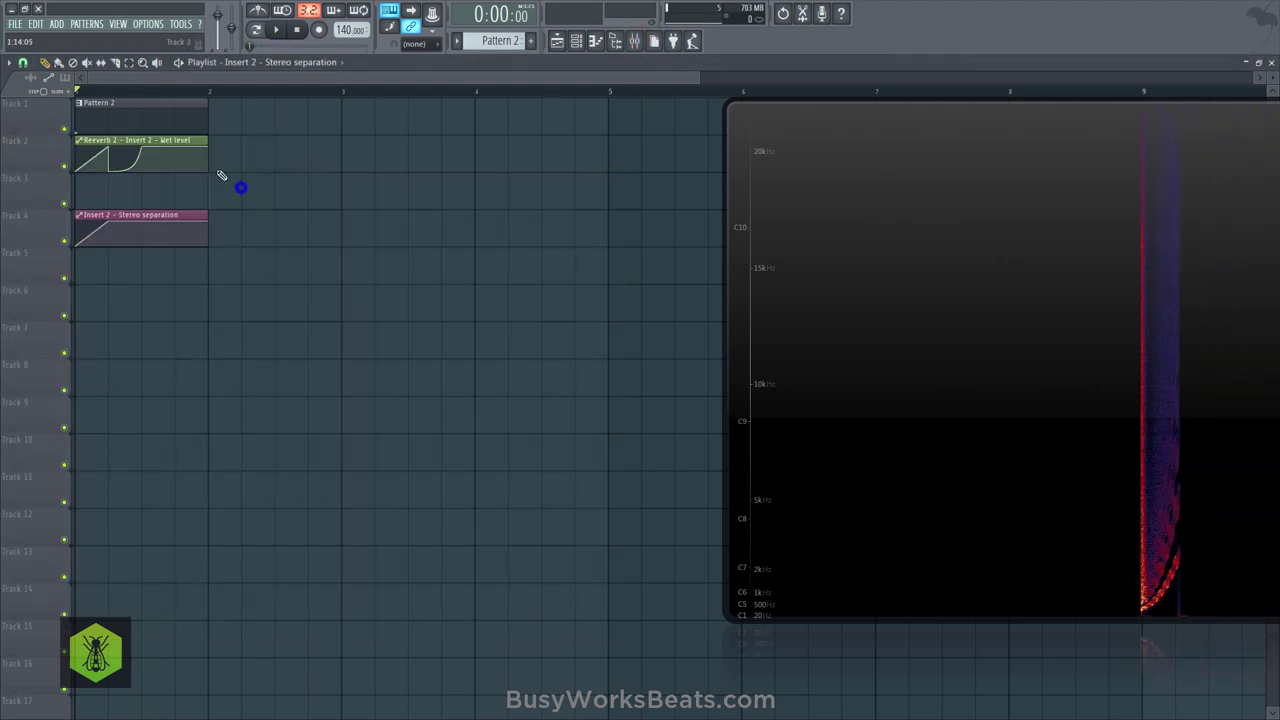
key("F6")
right_click(144, 226)
left_click(217, 341)
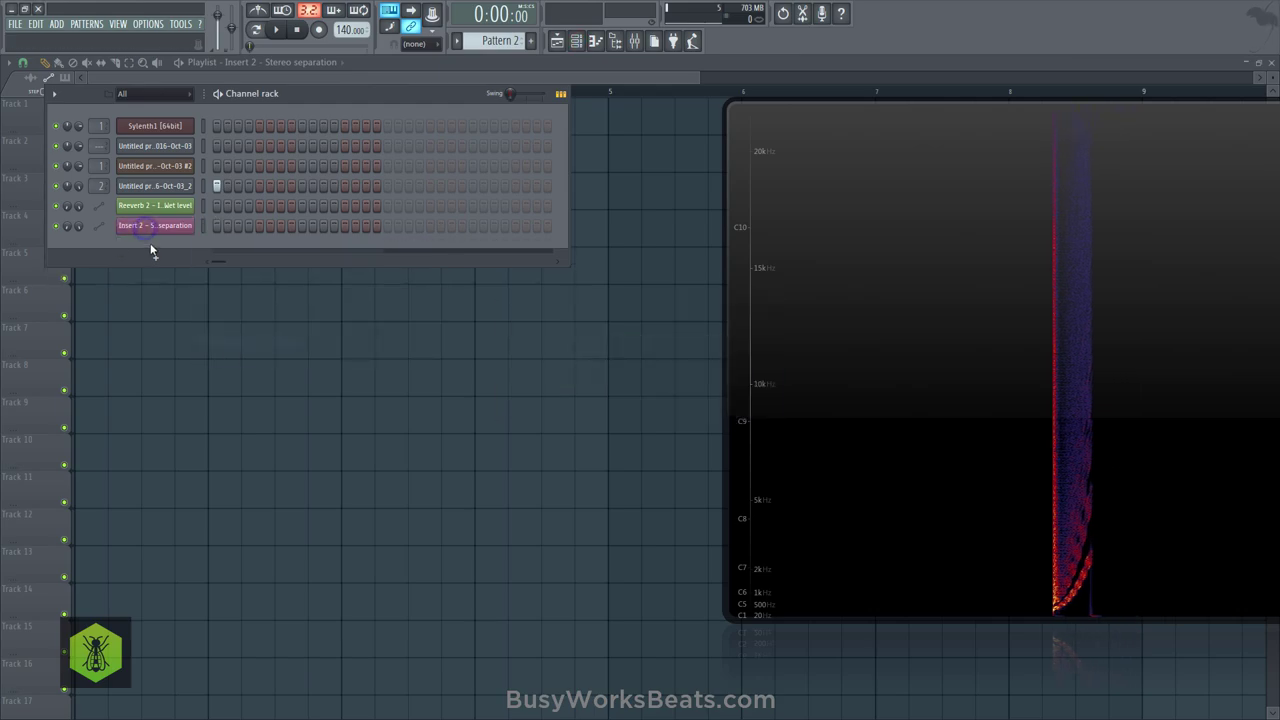
left_click(289, 294)
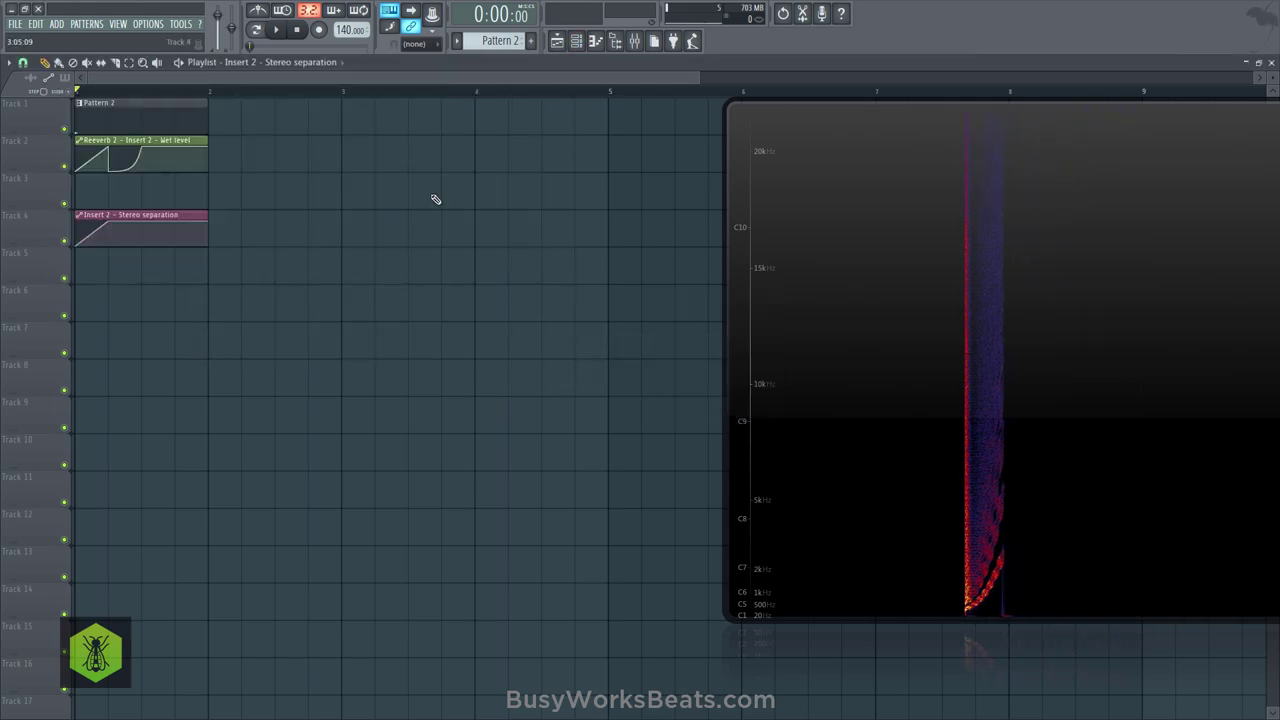
Delete the leftover iZotope automation event from the project browser.
left_click(615, 41)
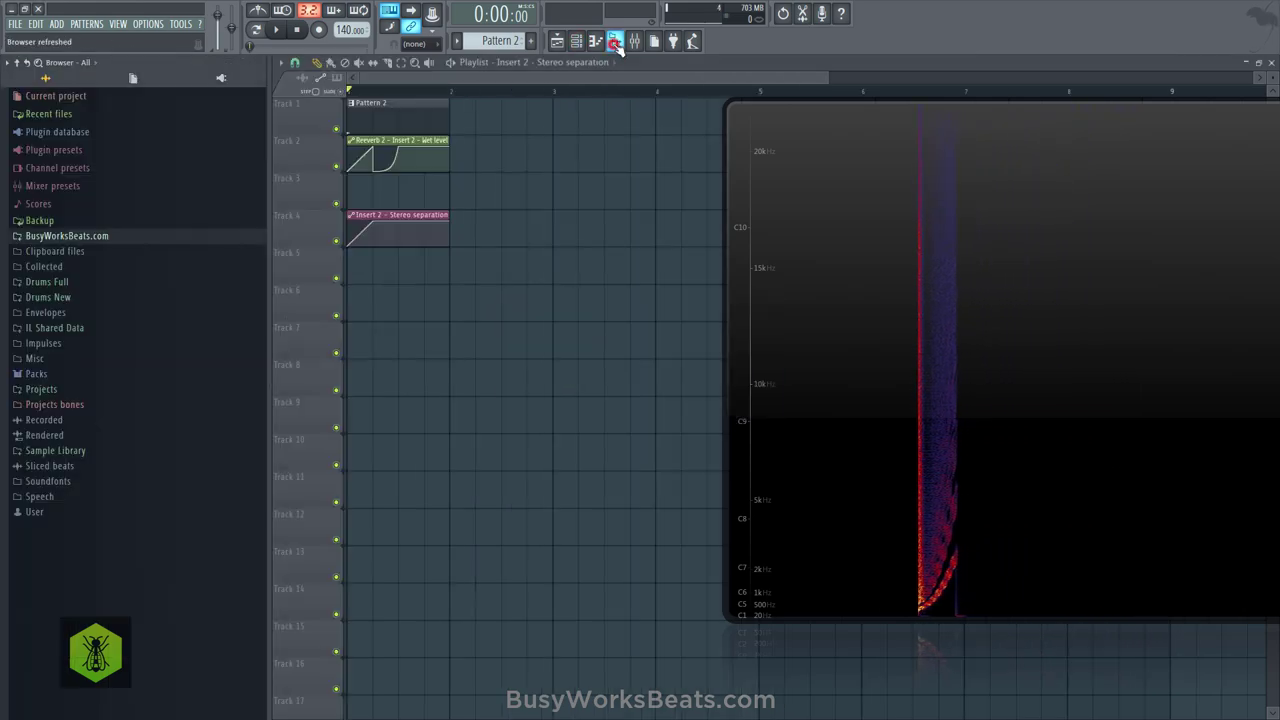
left_click(76, 96)
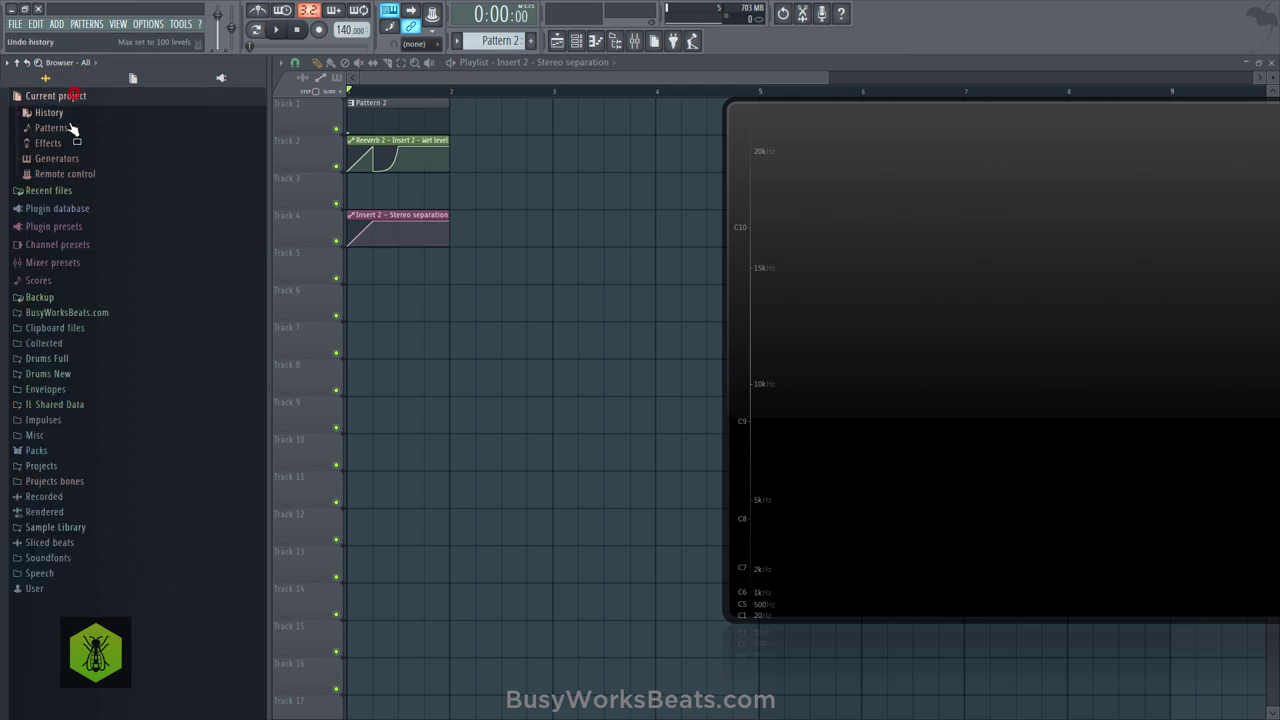
left_click(72, 128)
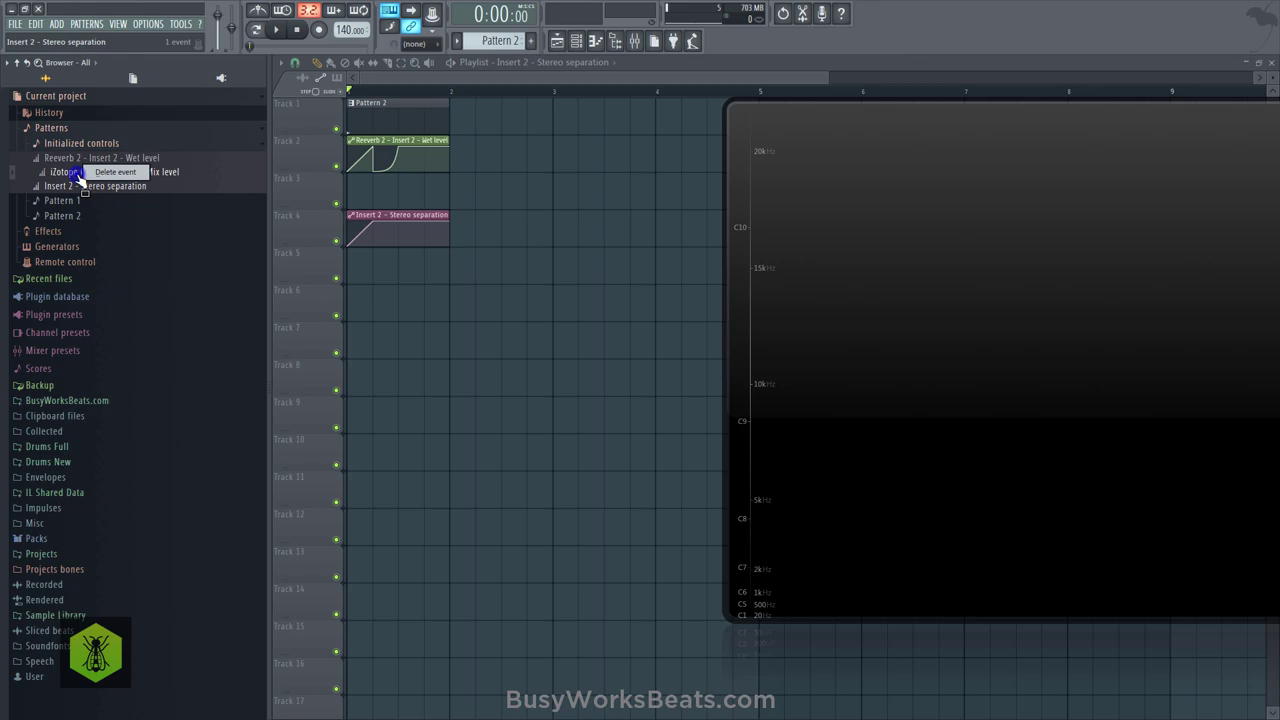
left_click(96, 173)
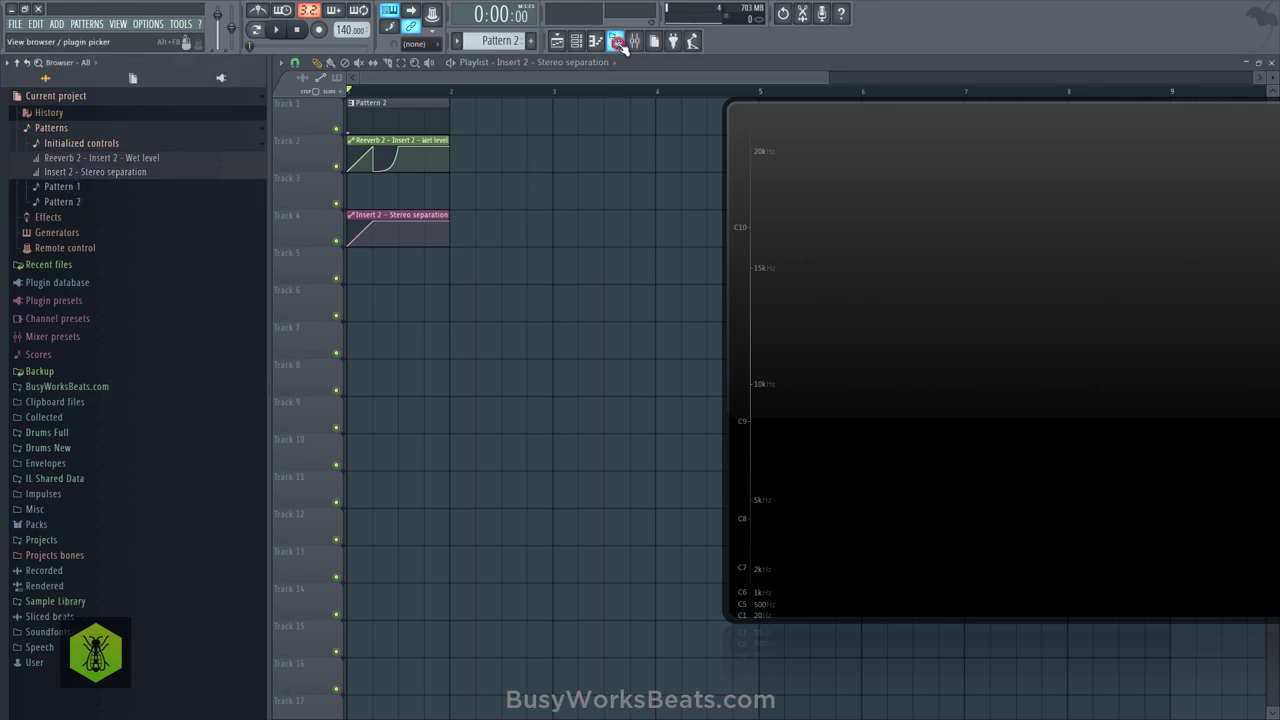
left_click(617, 41)
Set insert 2's Ozone Imager effect slot to (none).
key("space")
left_click(576, 42)
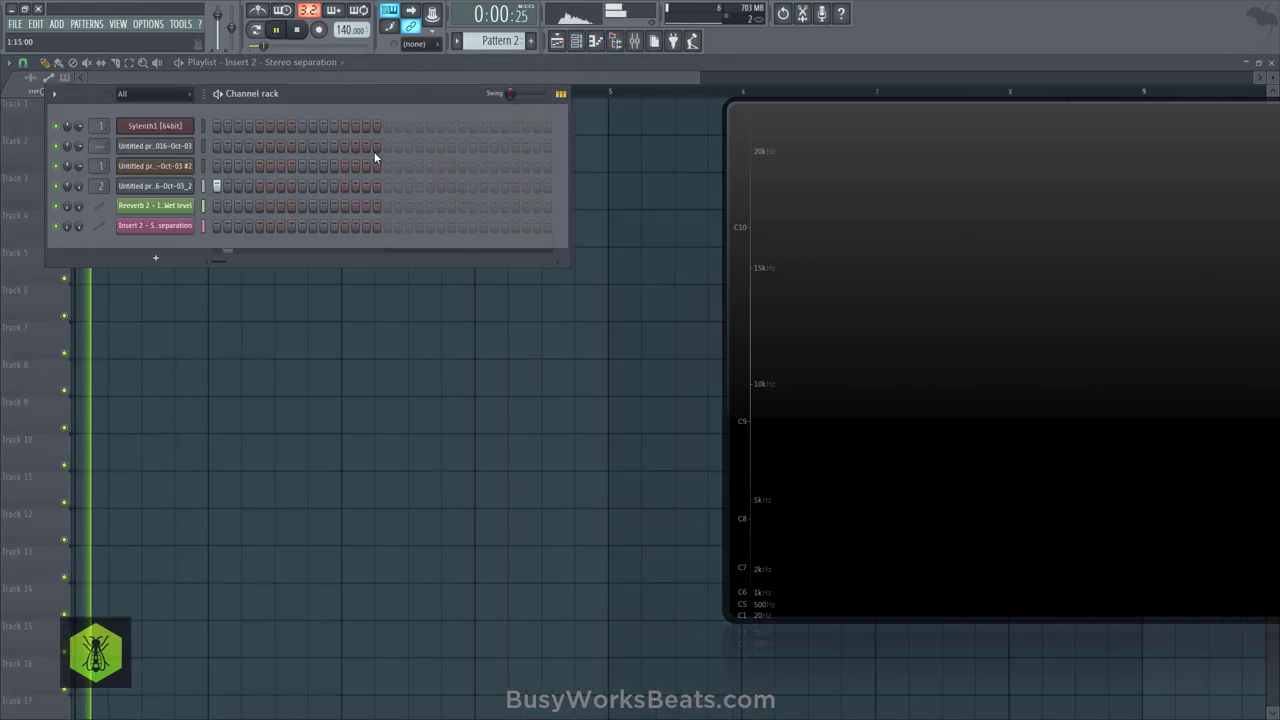
left_click(634, 41)
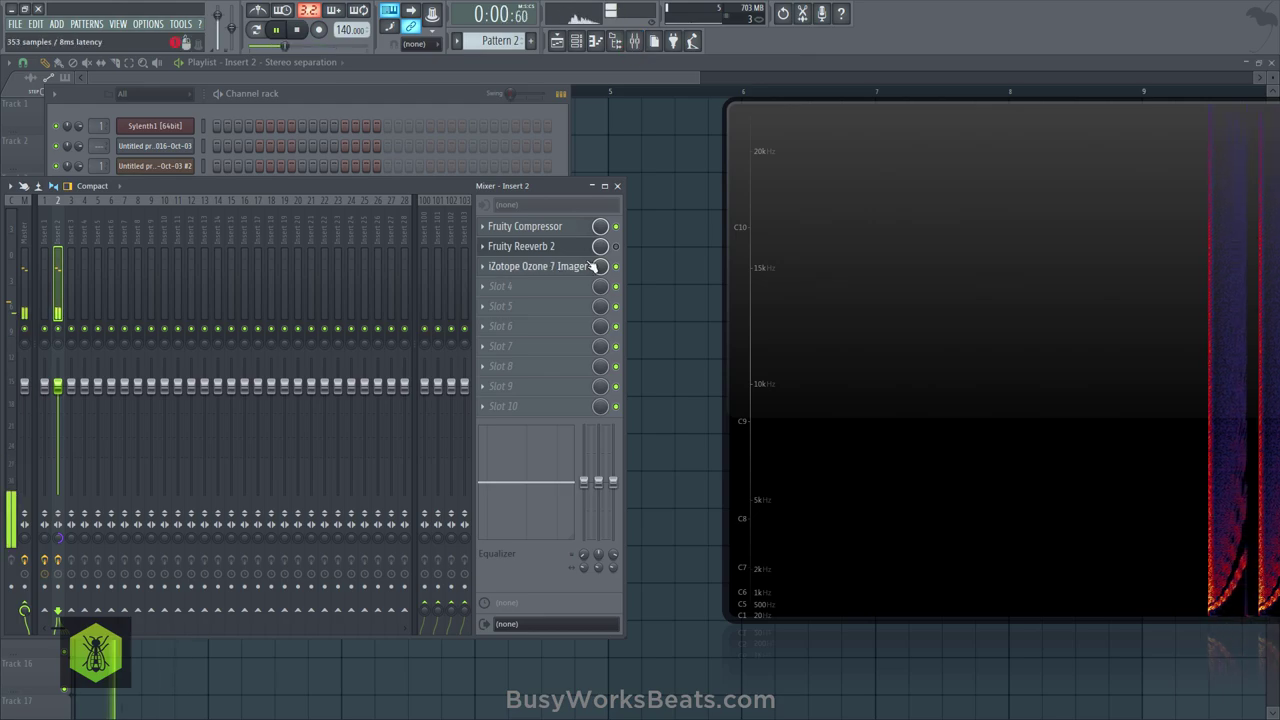
left_click(482, 266)
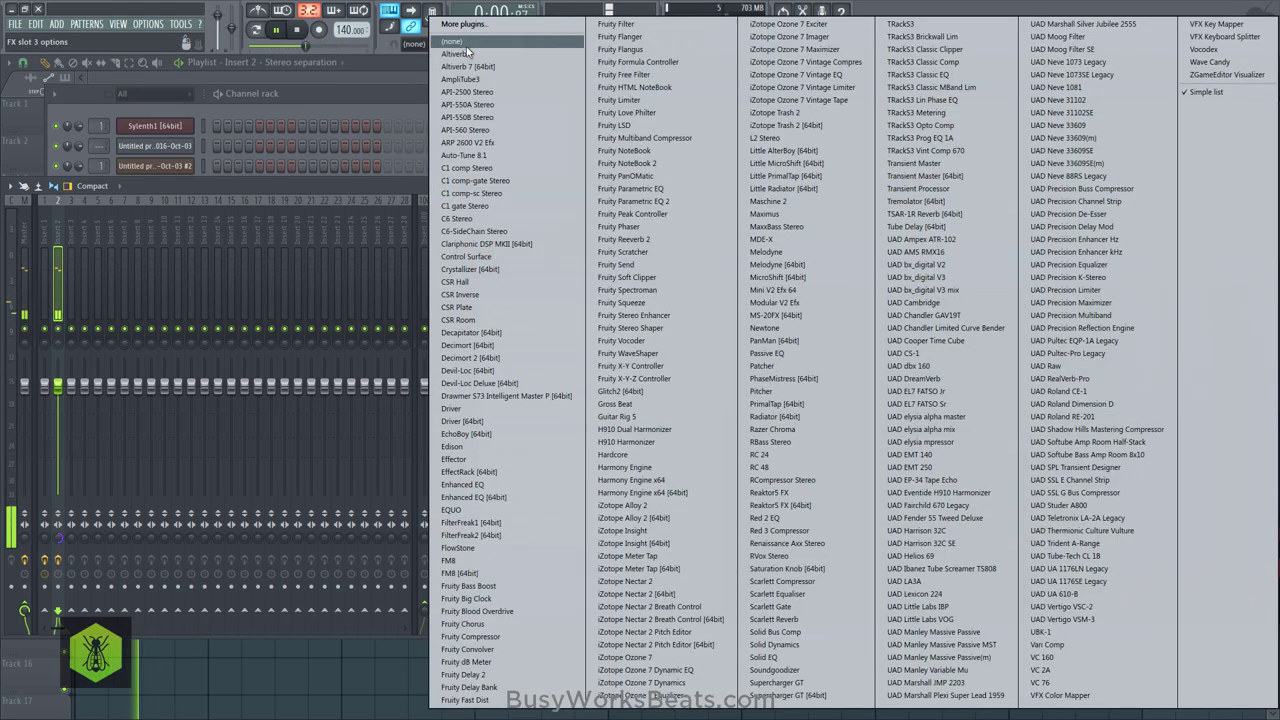
left_click(465, 44)
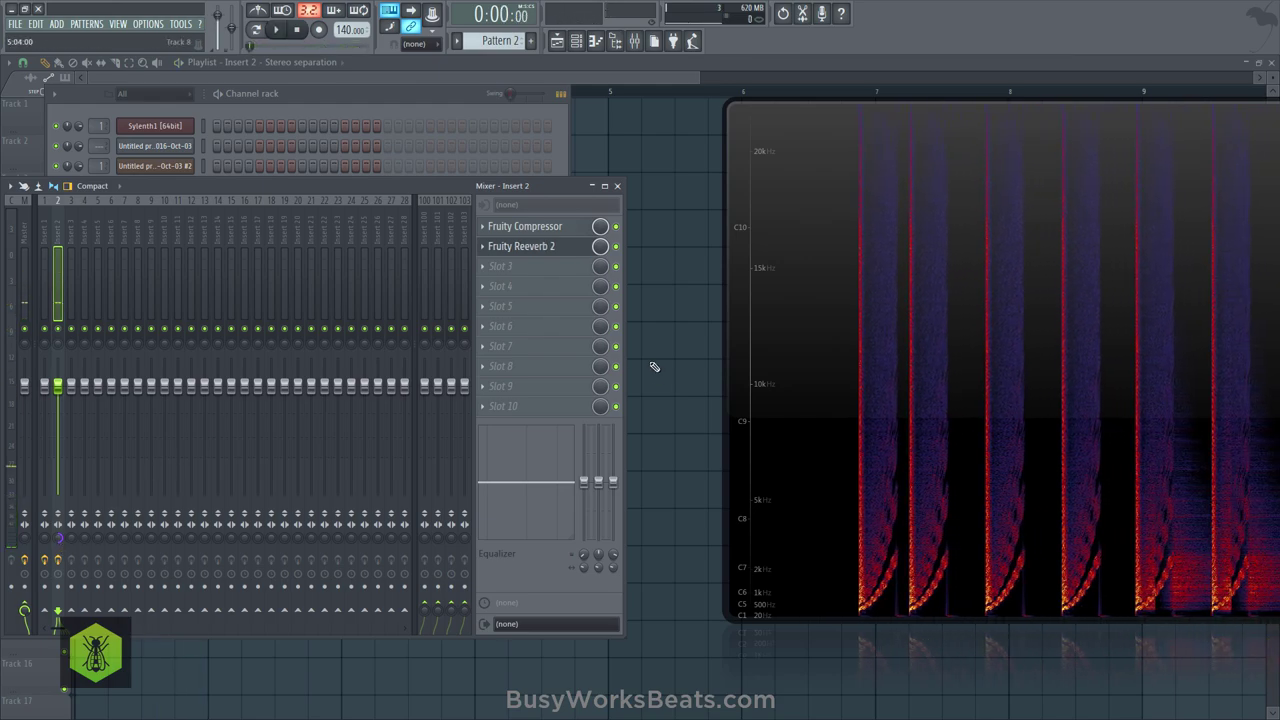
left_click(658, 360)
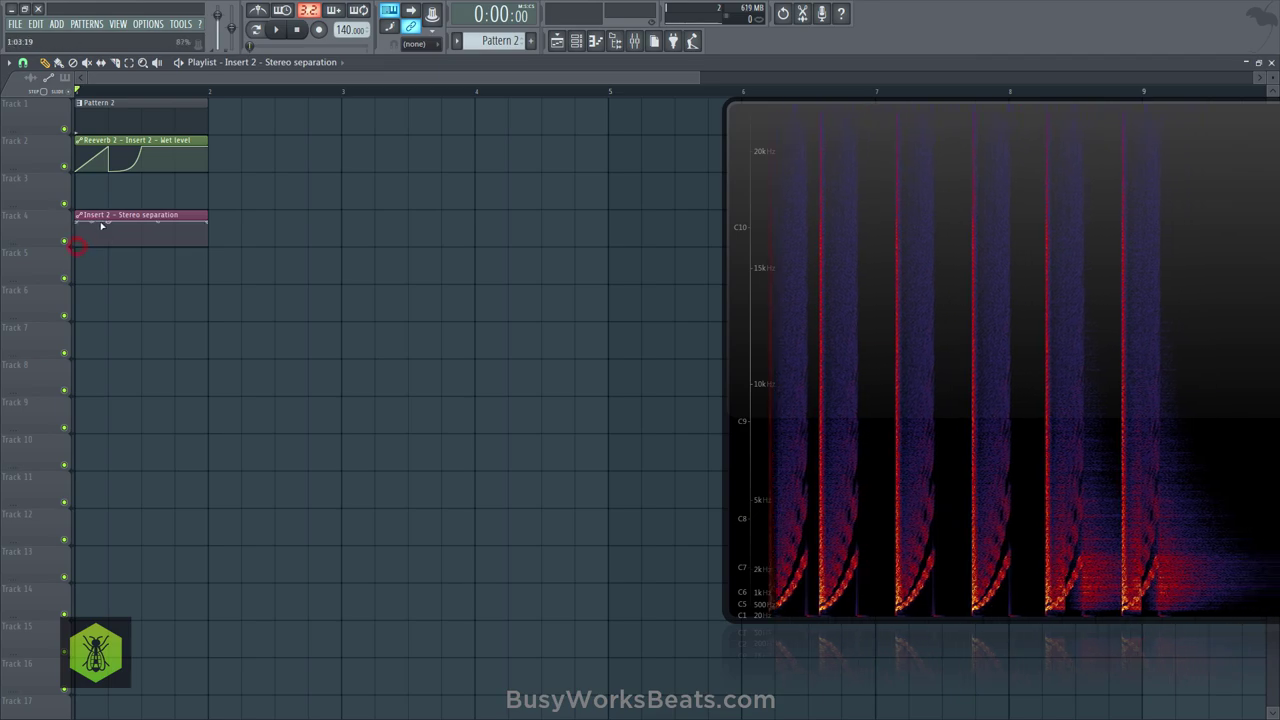
Pull the middle stereo-separation point to zero, delete the end point, and move it later.
left_click_drag(107, 222, 107, 268)
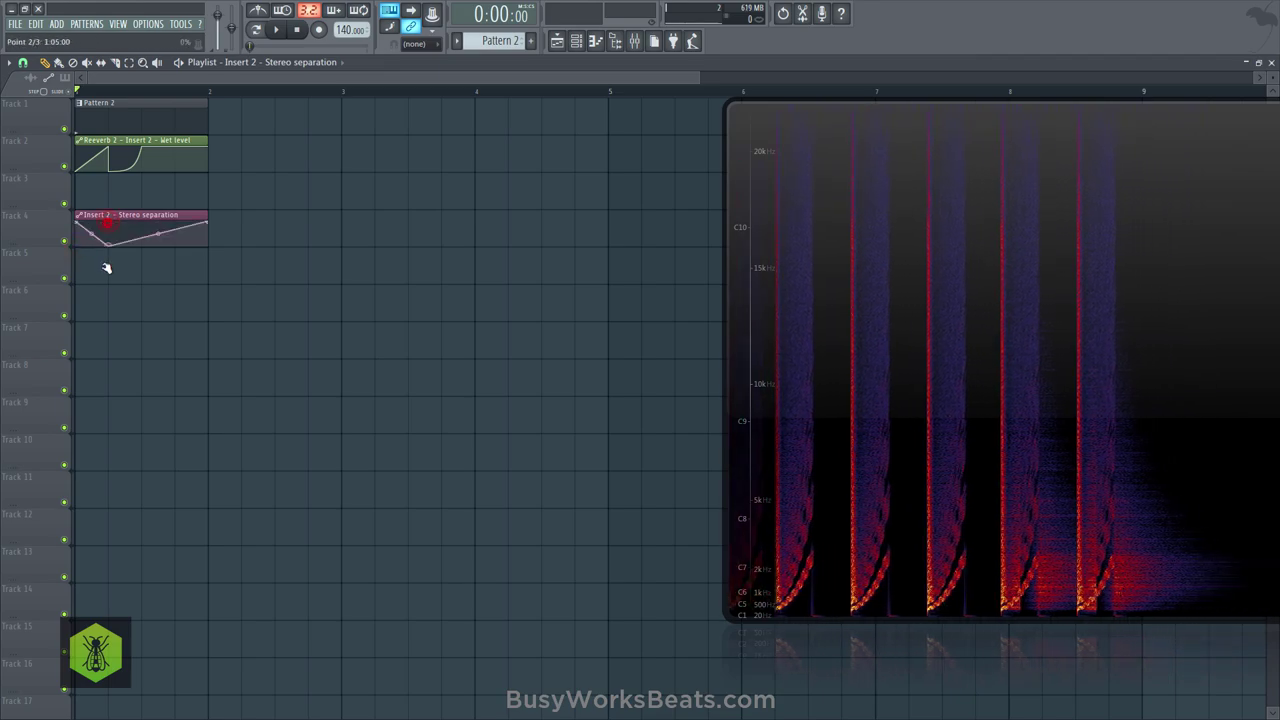
right_click(207, 222)
key("space")
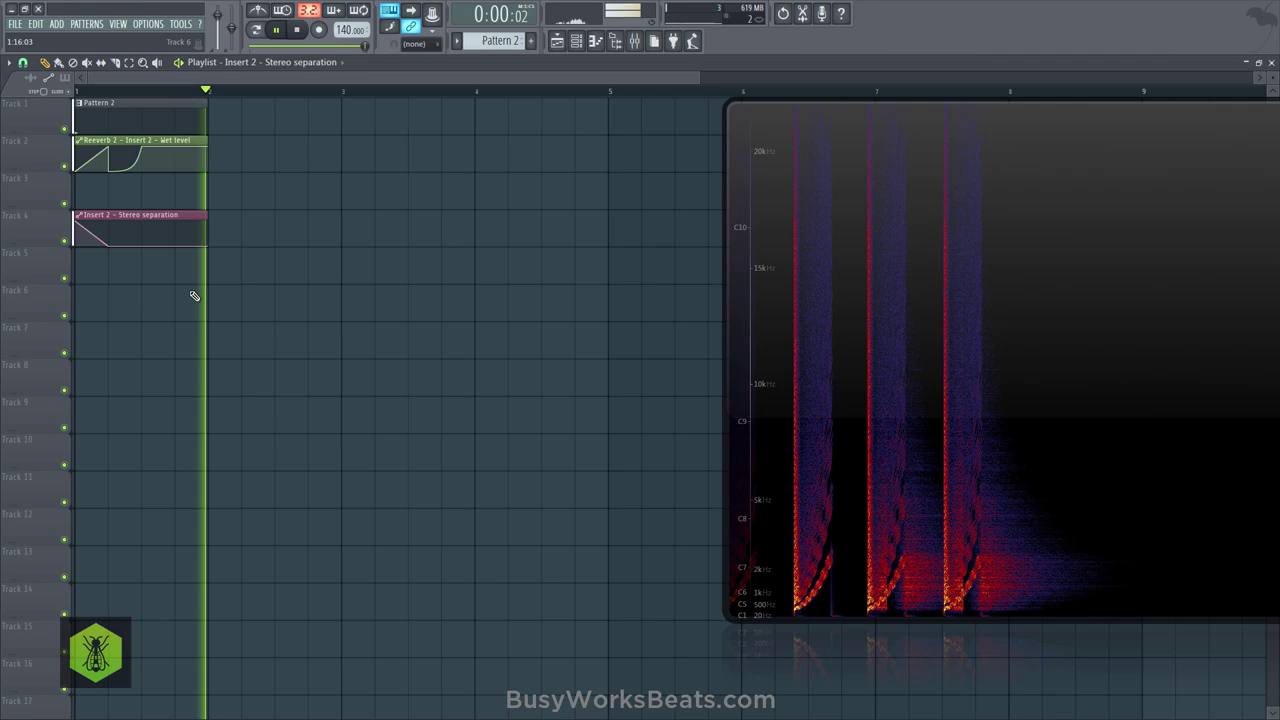
right_click(108, 246)
key("space")
left_click_drag(108, 245, 143, 248)
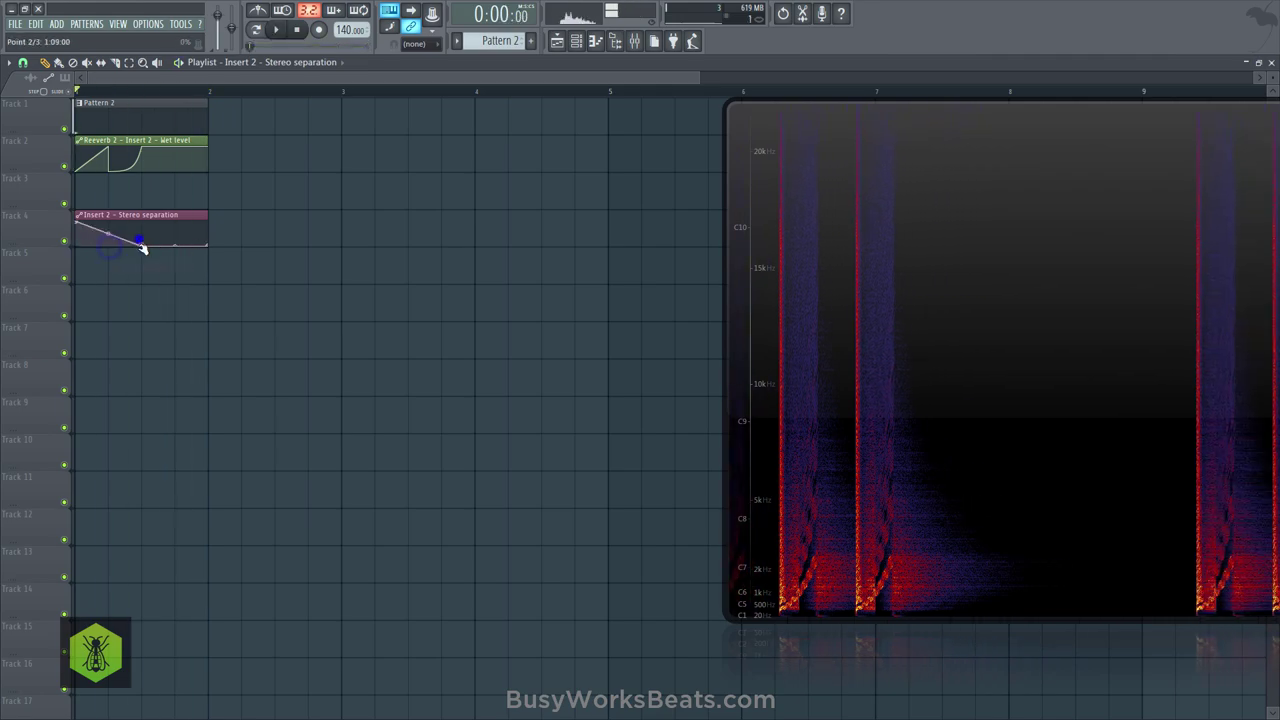
key("space")
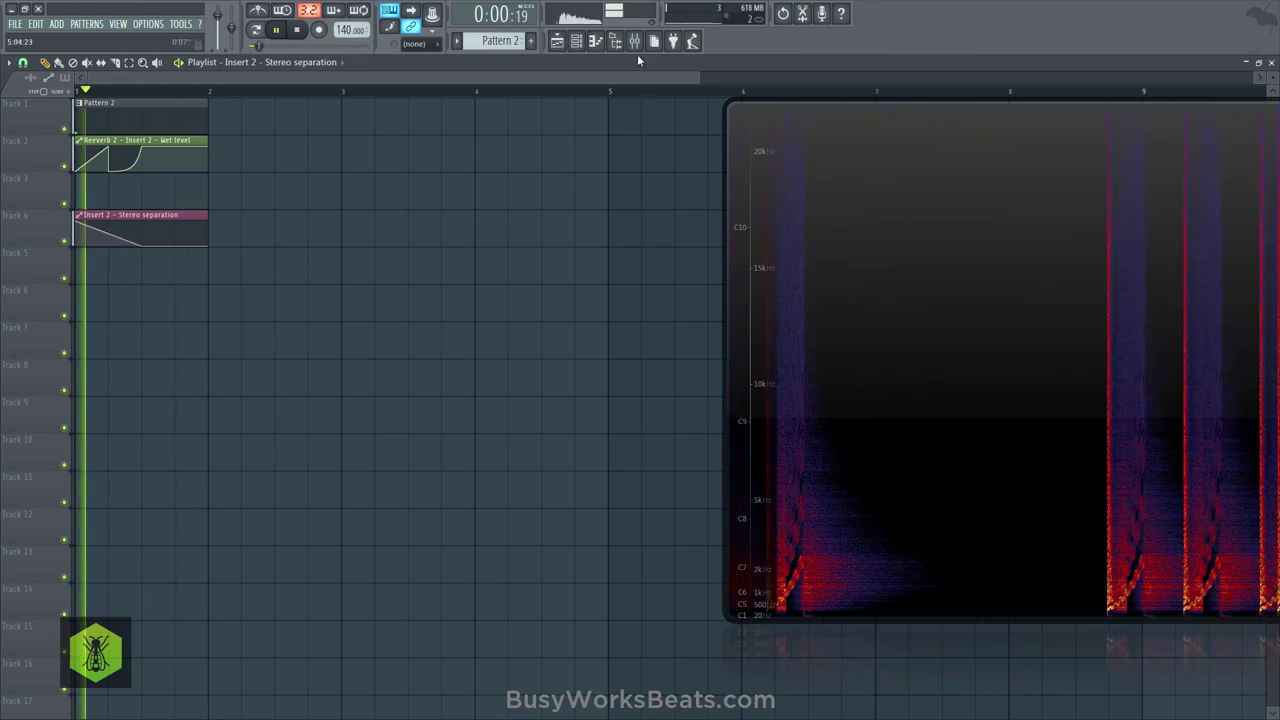
Audition the new stereo-separation curve, toggling the mixer on and off while listening.
key("F9")
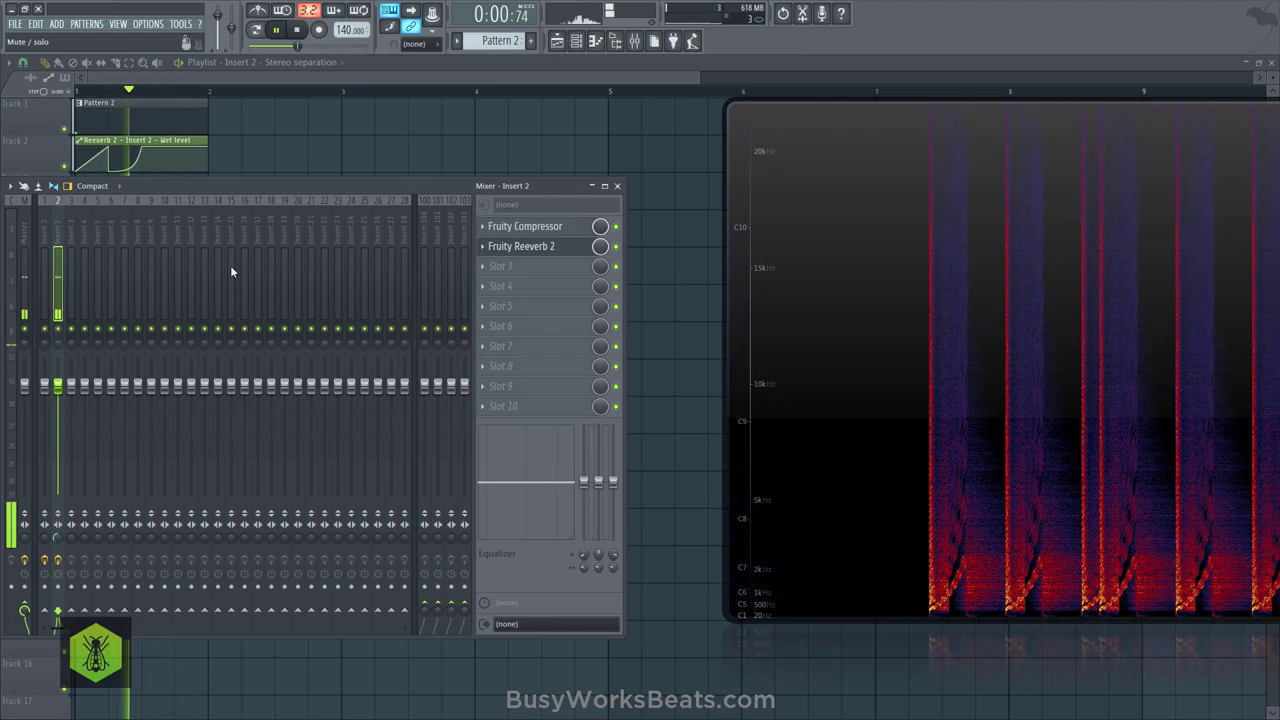
left_click(267, 141)
key("space")
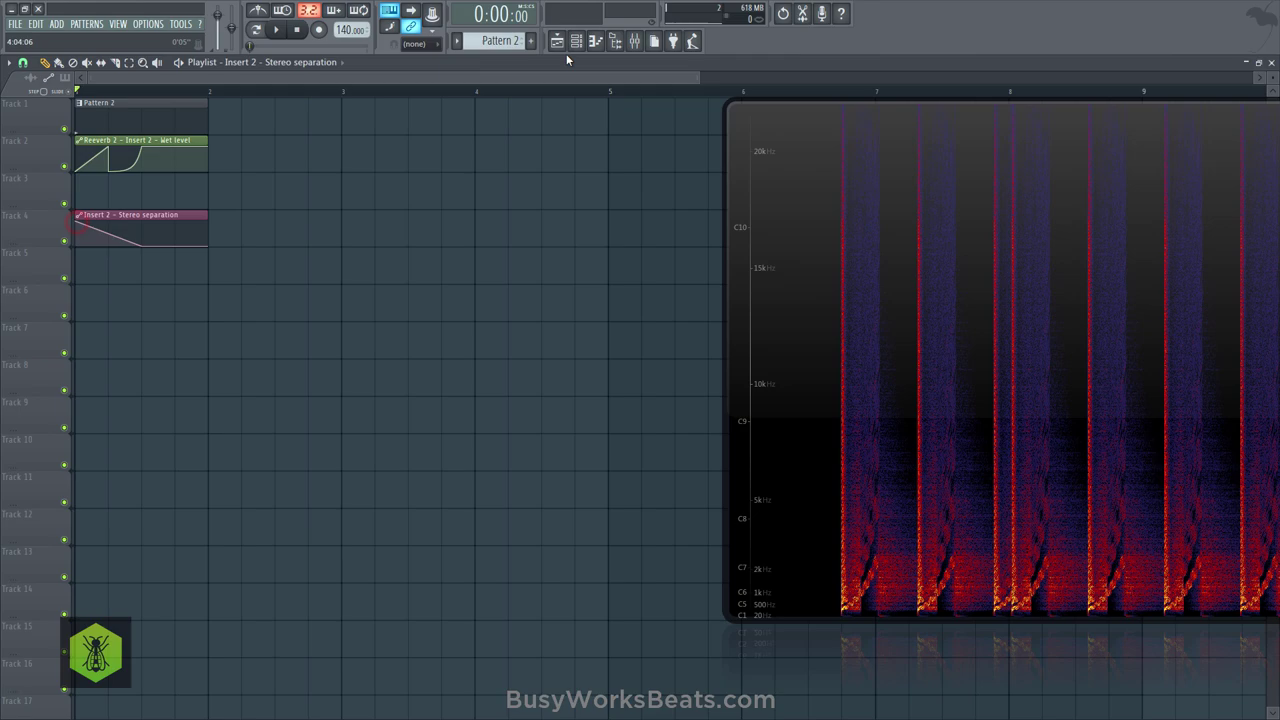
left_click(636, 42)
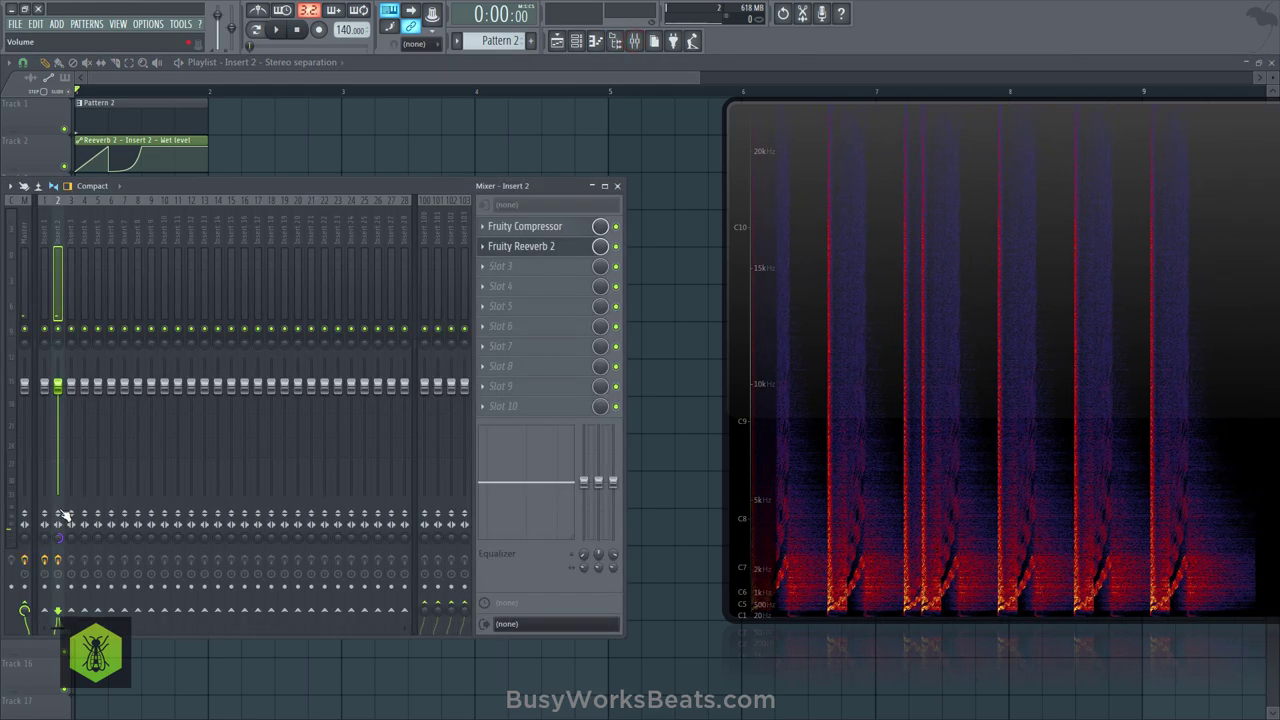
key("space")
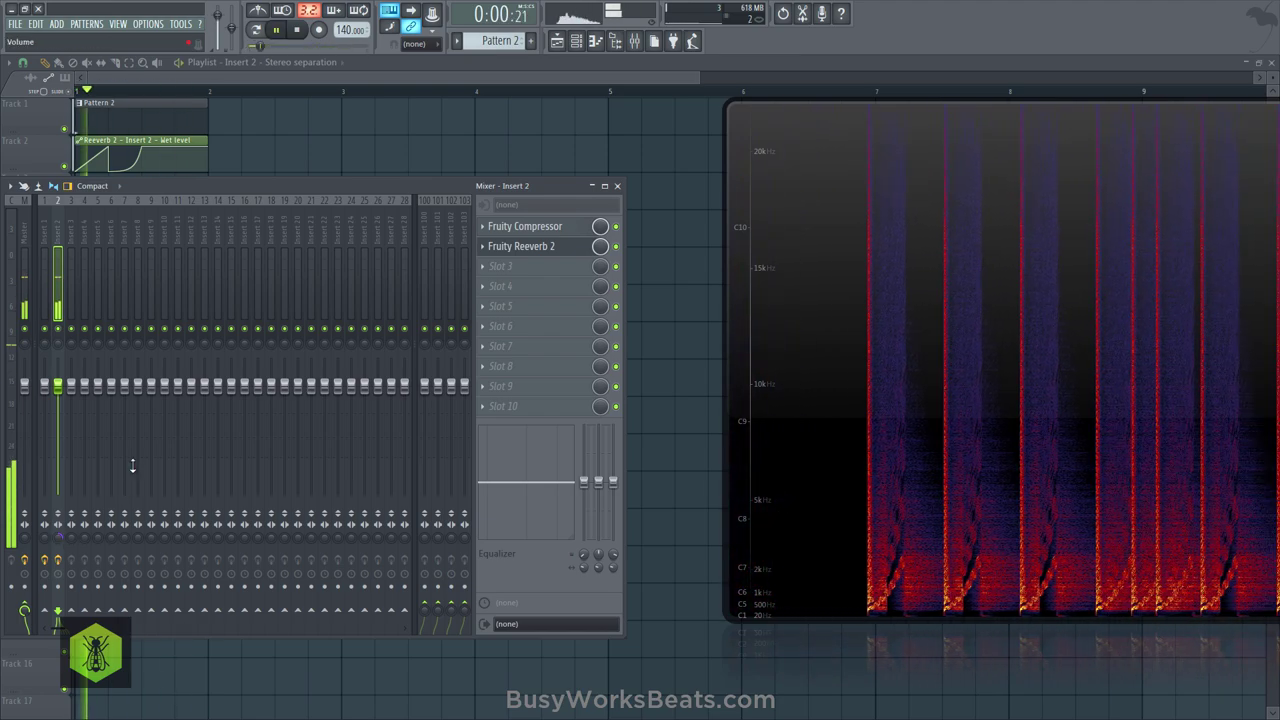
key("F9")
key("space")
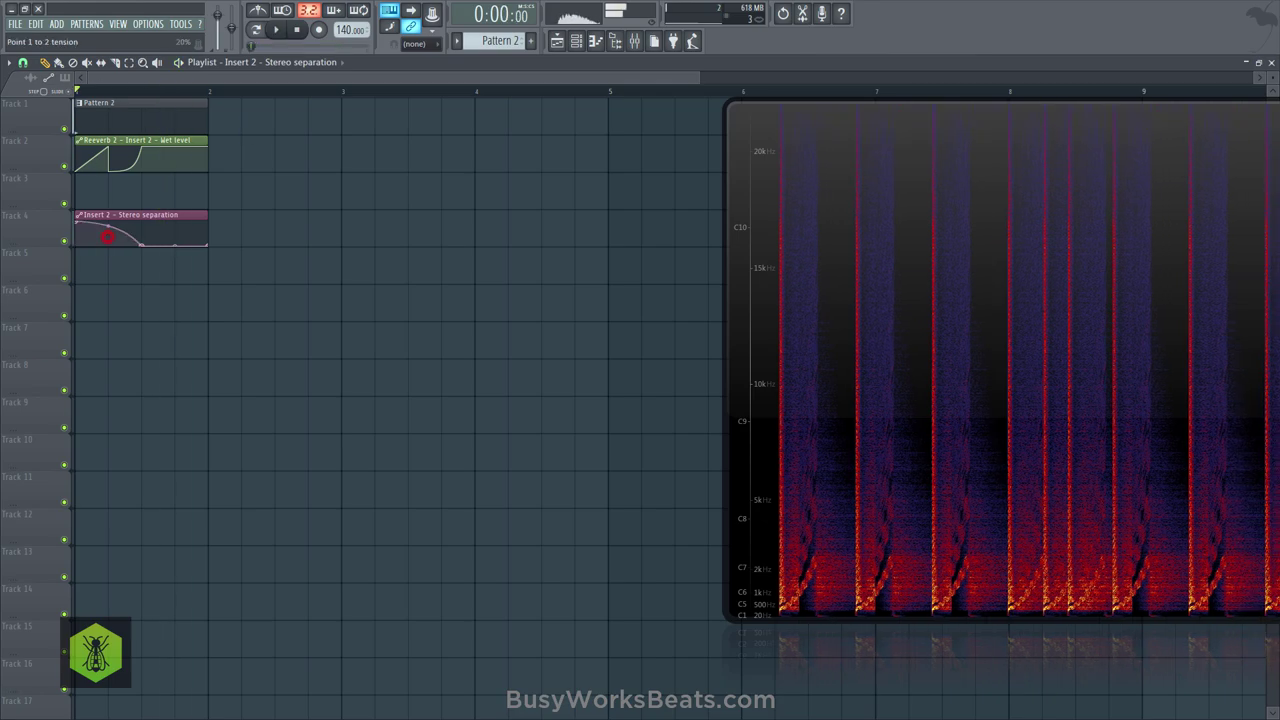
key("space")
key("F9")
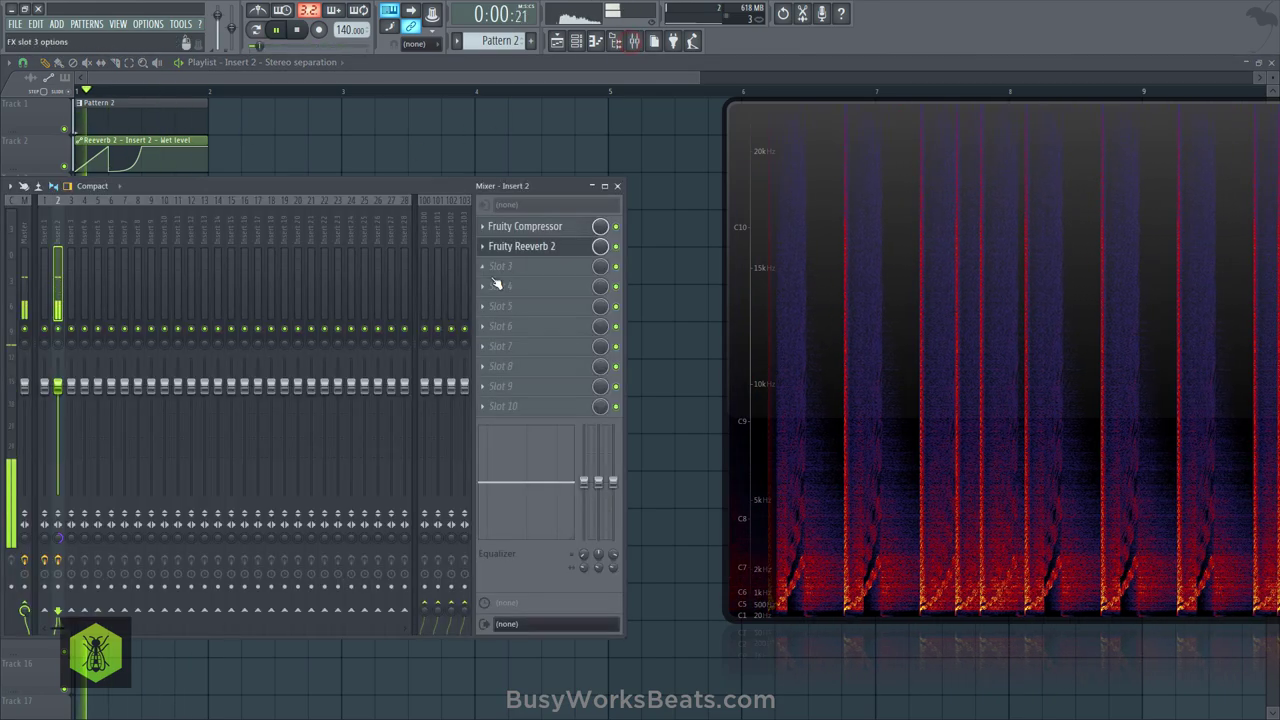
key("space")
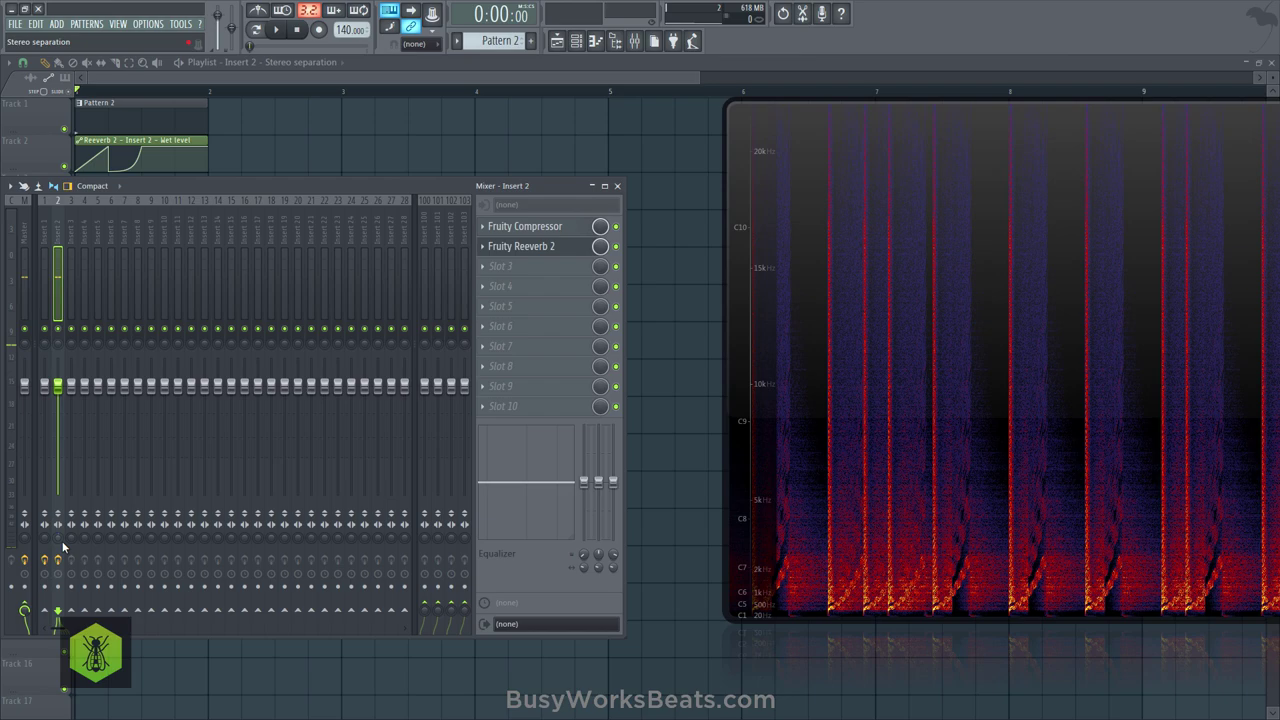
key("space")
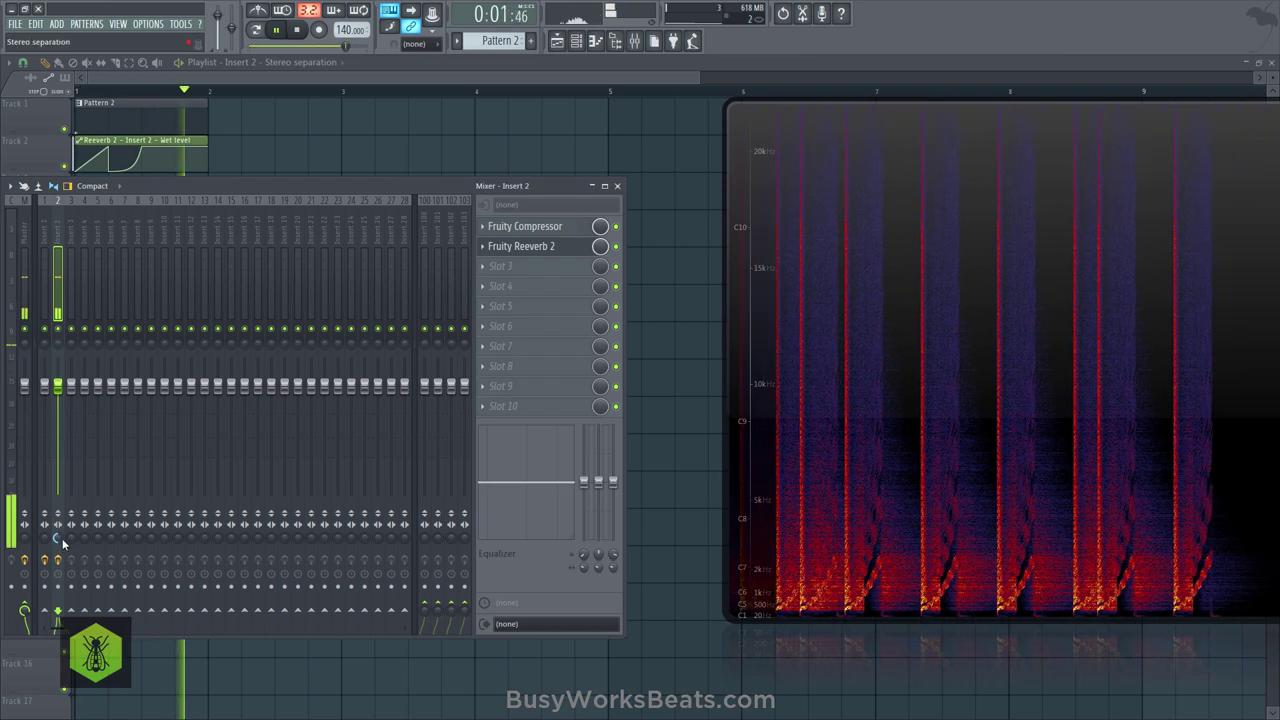
key("space")
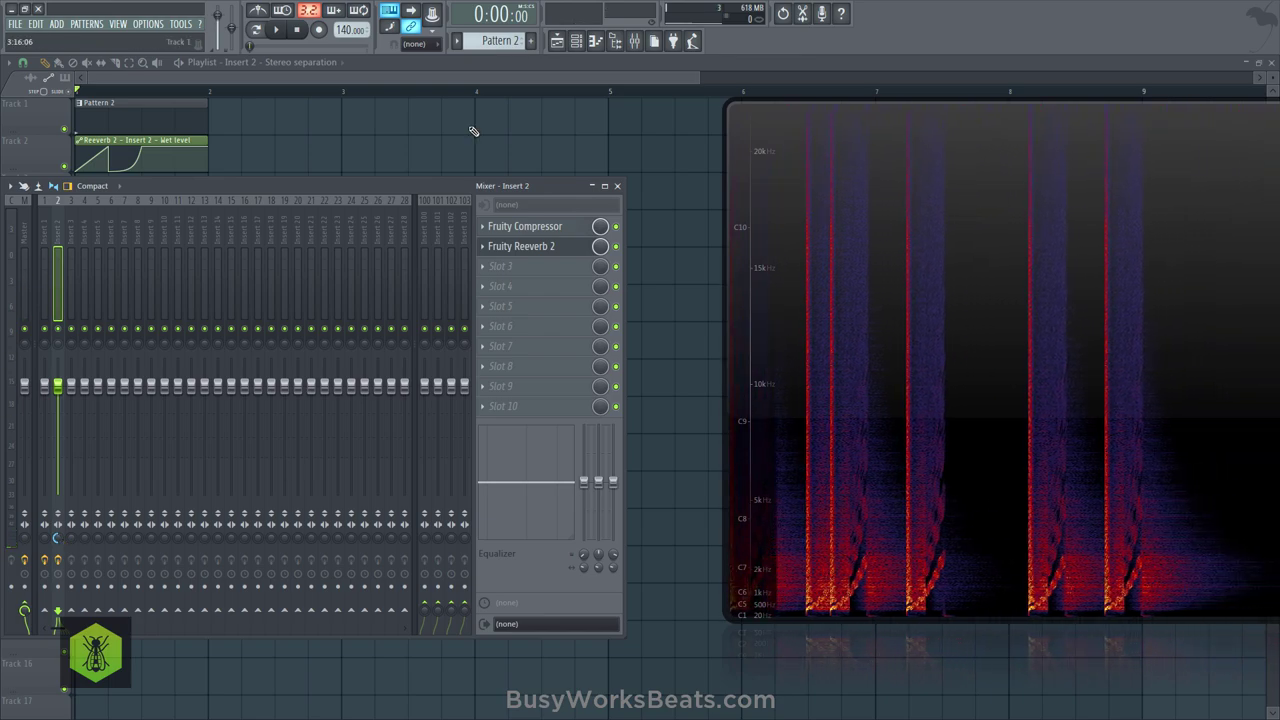
key("F9")
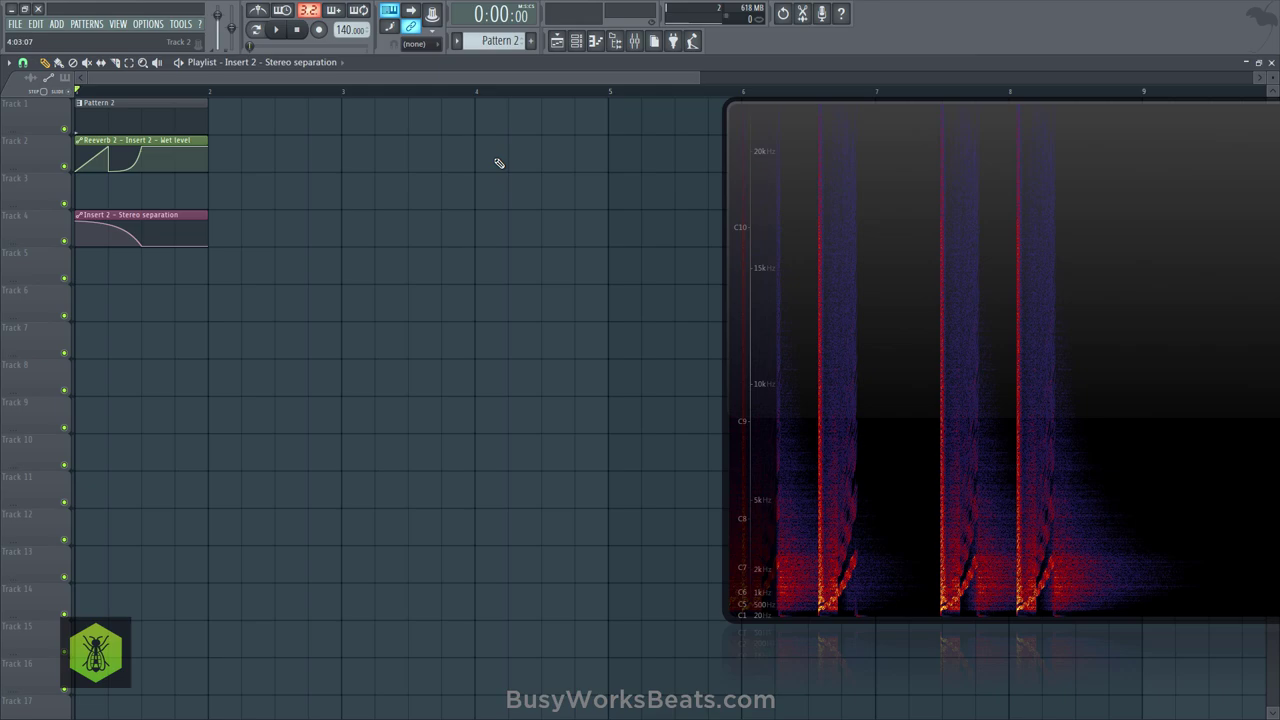
Lower the resampled sample's time-stretch Pitch knob with Auto mode in its Sample tab.
left_click(577, 42)
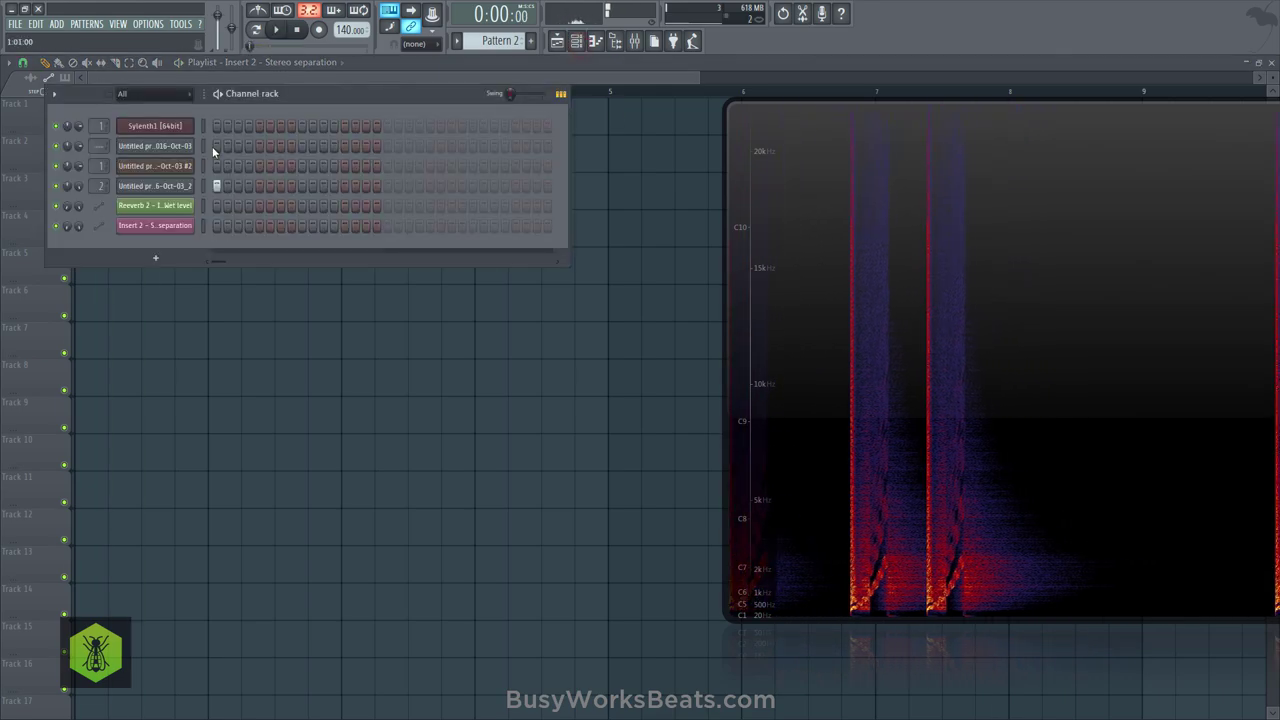
left_click(194, 185)
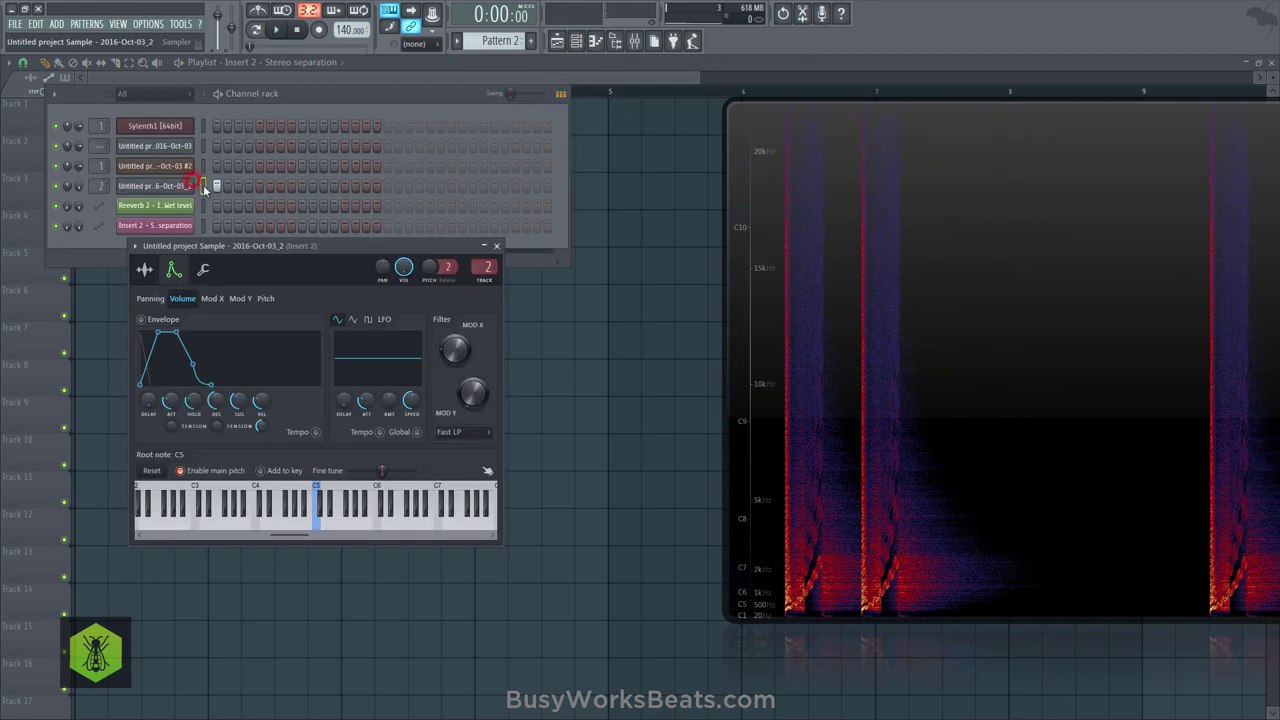
left_click(199, 270)
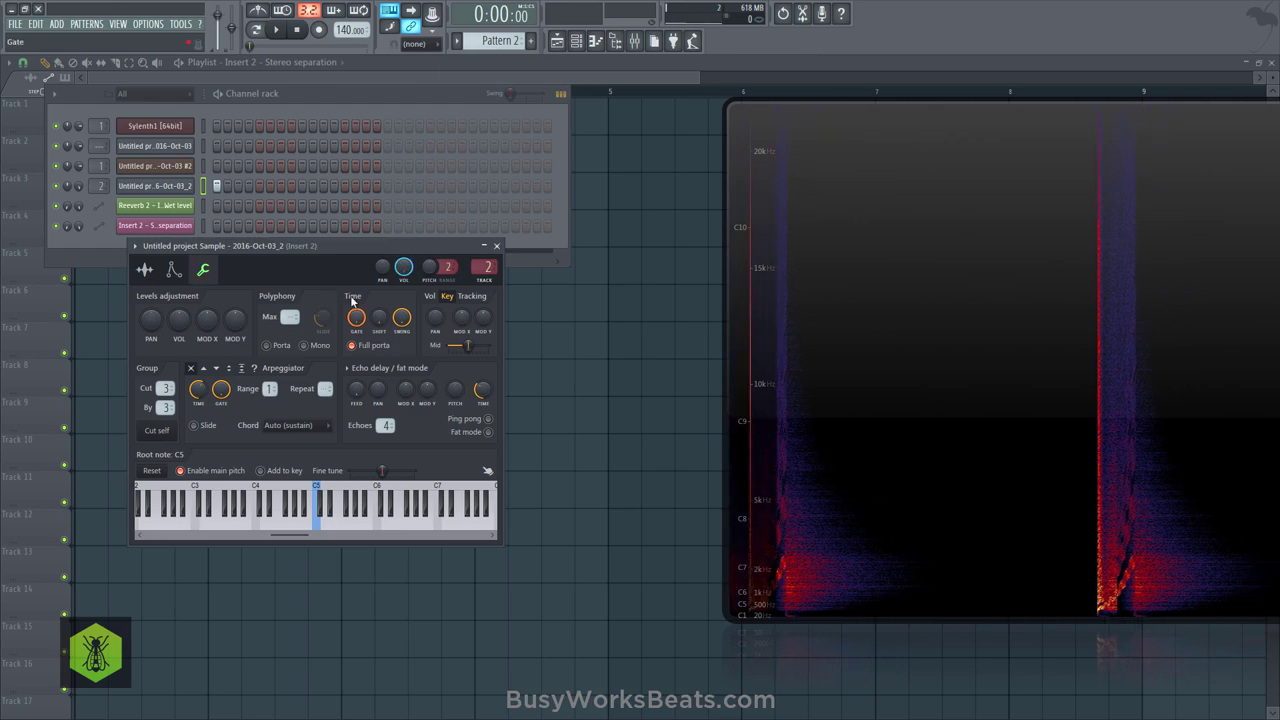
left_click(144, 269)
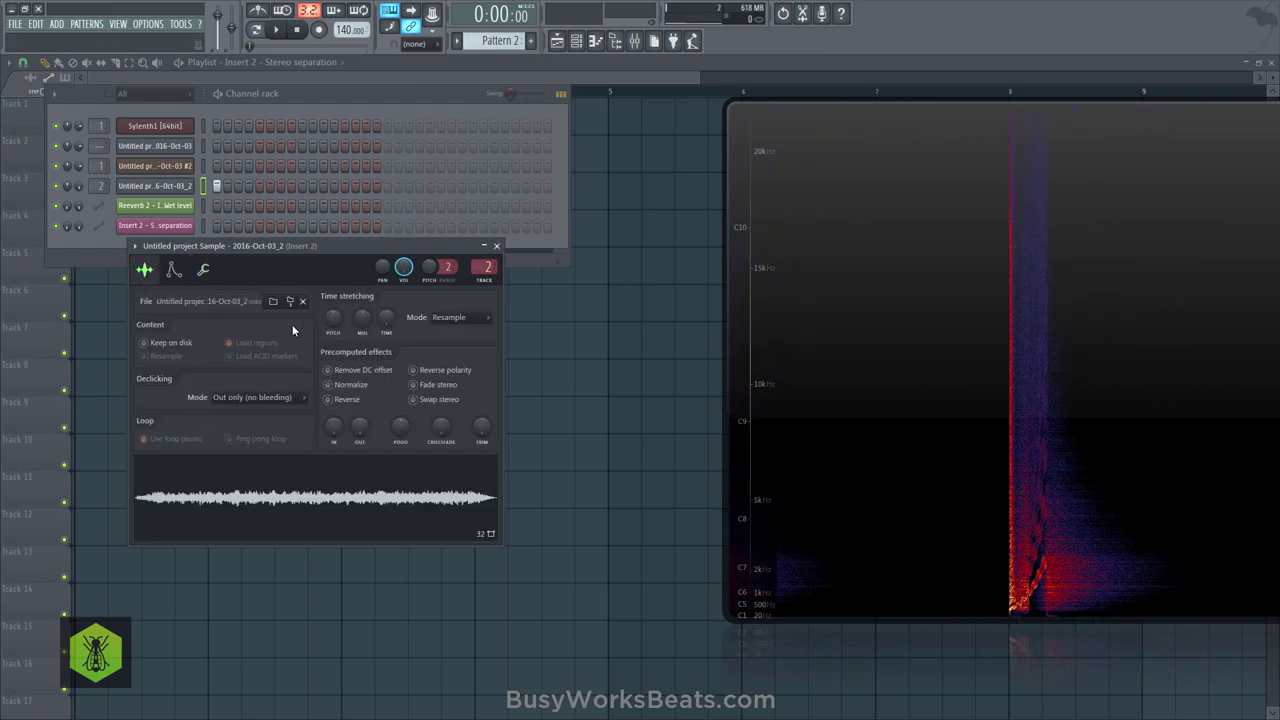
left_click_drag(333, 317, 342, 312)
key("space")
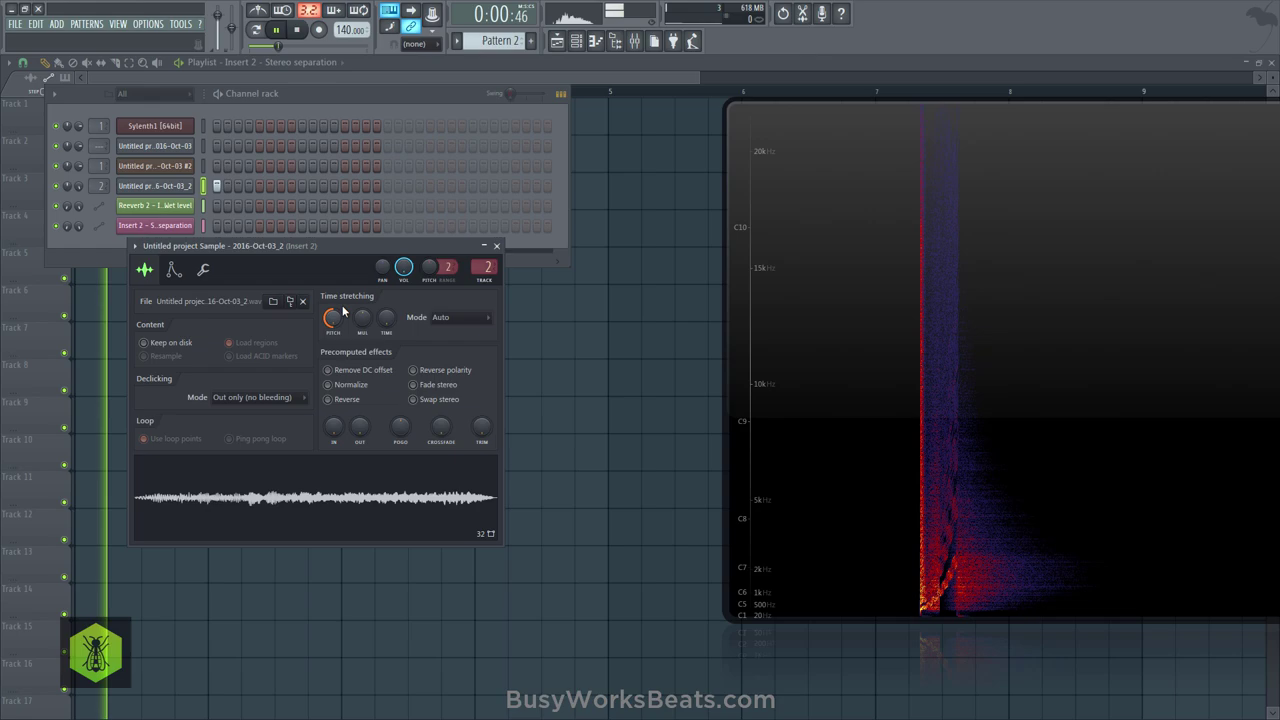
left_click(497, 246)
key("space")
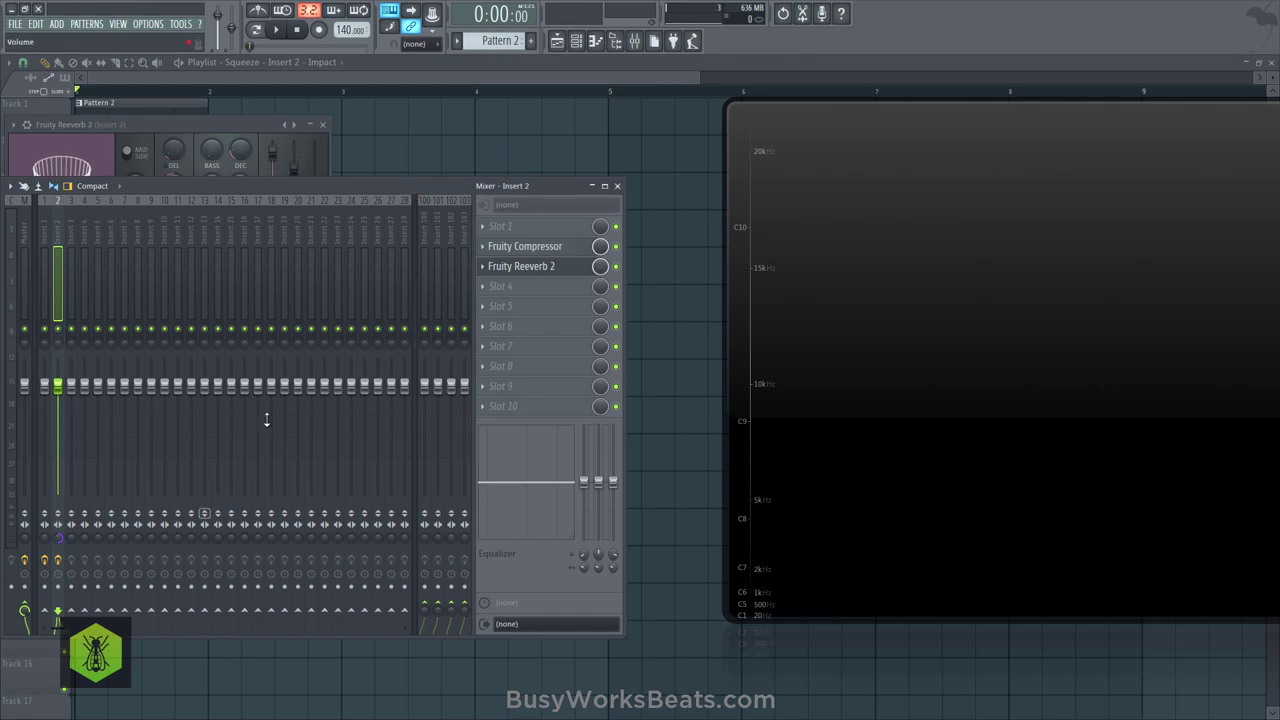
Load Fruity WaveShaper into Insert 2's first effect slot.
left_click(491, 235)
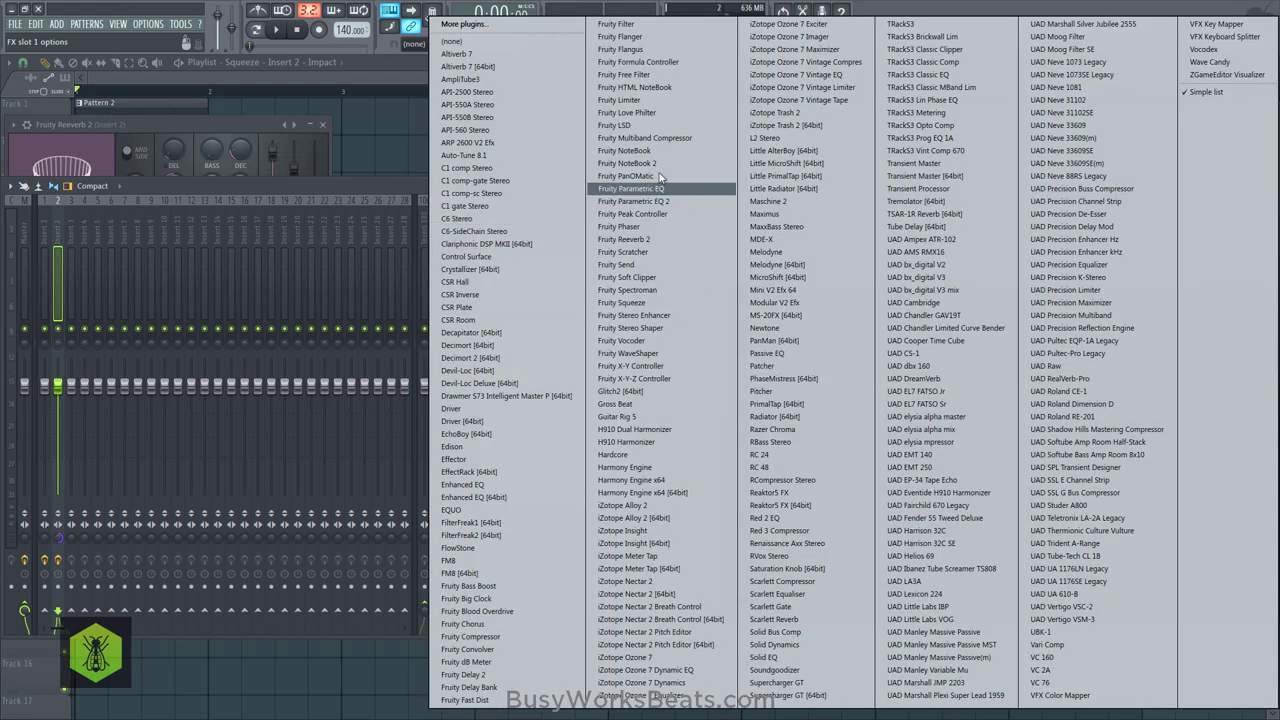
left_click(413, 186)
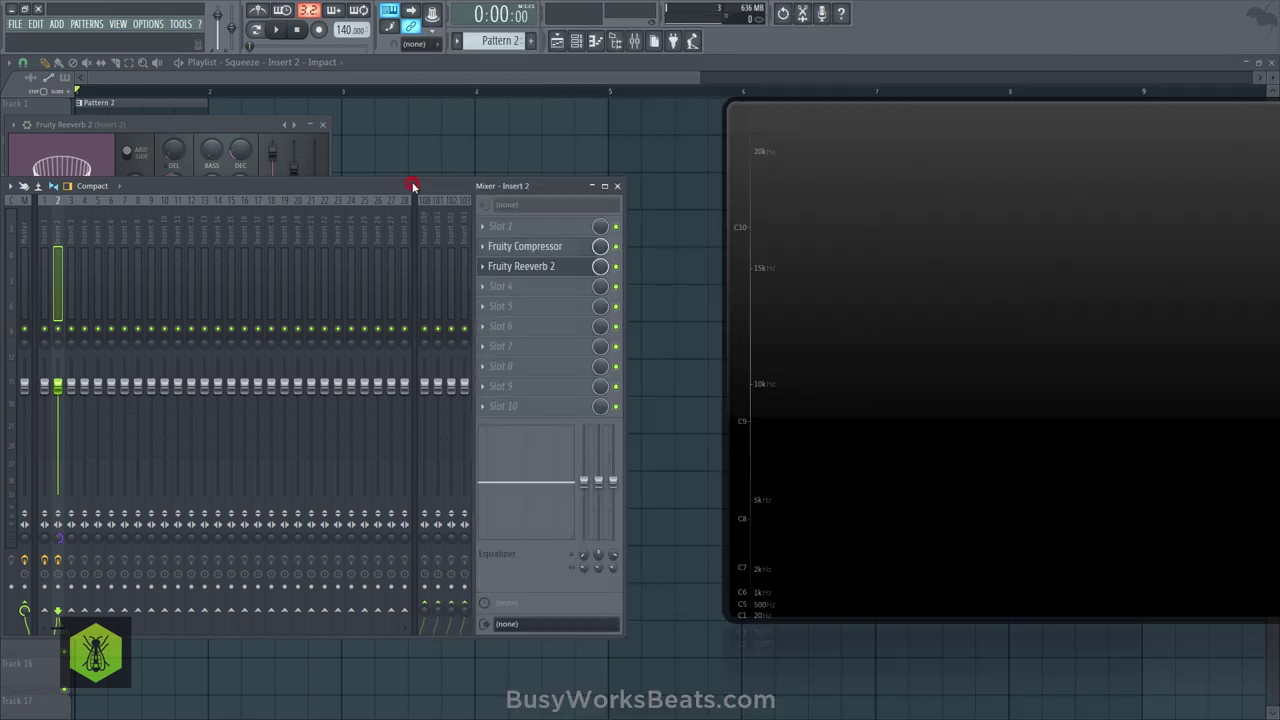
left_click(494, 228)
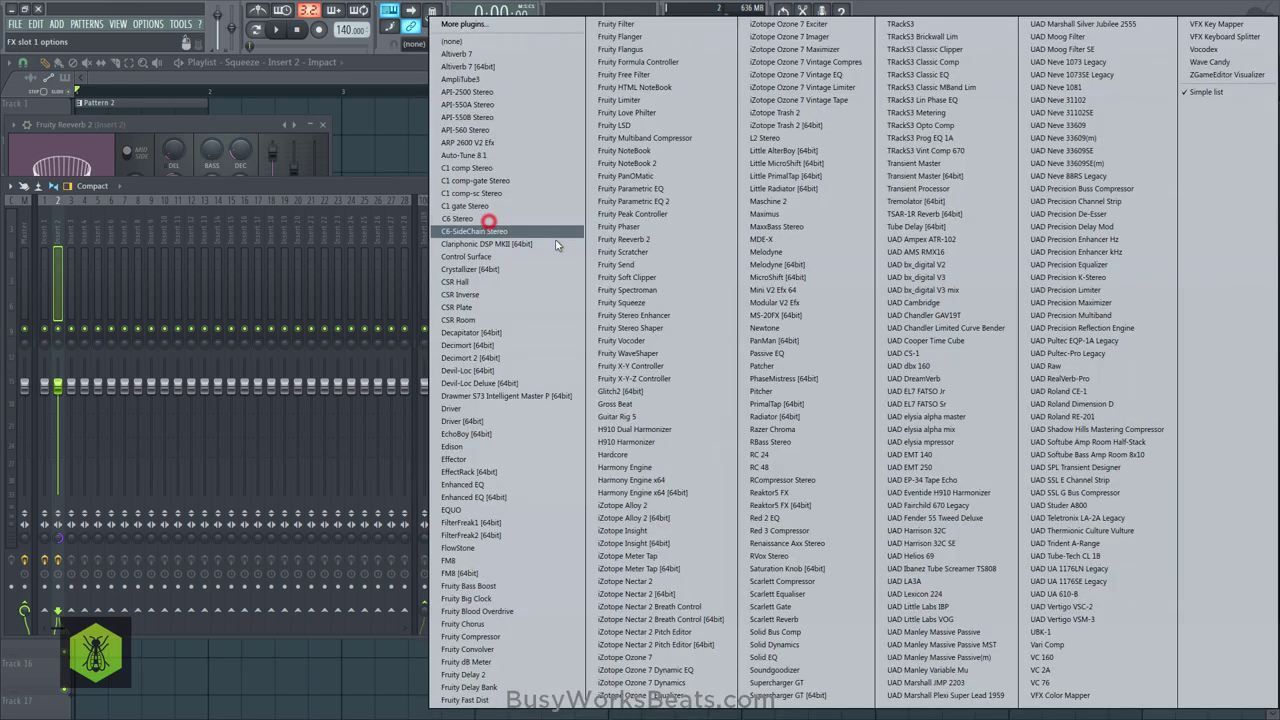
left_click(659, 358)
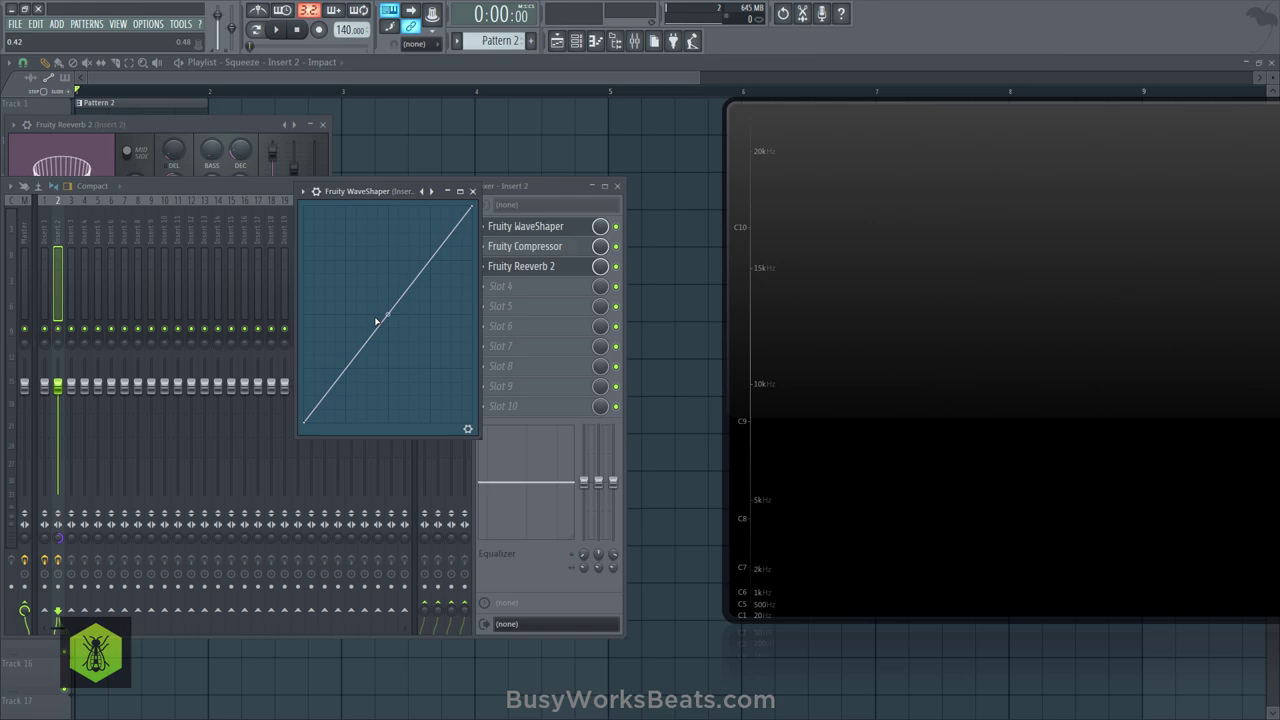
Test a bent WaveShaper curve during playback, then reset it to a straight line.
key("space")
left_click_drag(357, 269, 325, 244)
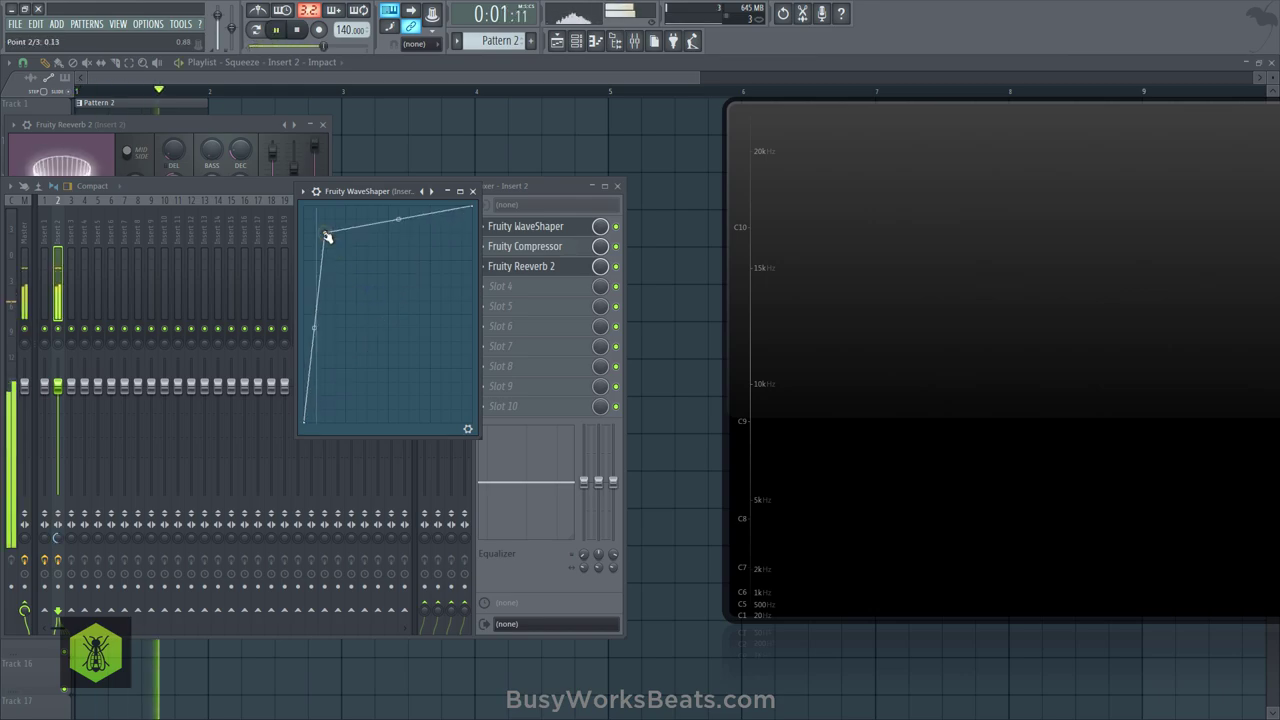
key("space")
left_click_drag(325, 244, 355, 272)
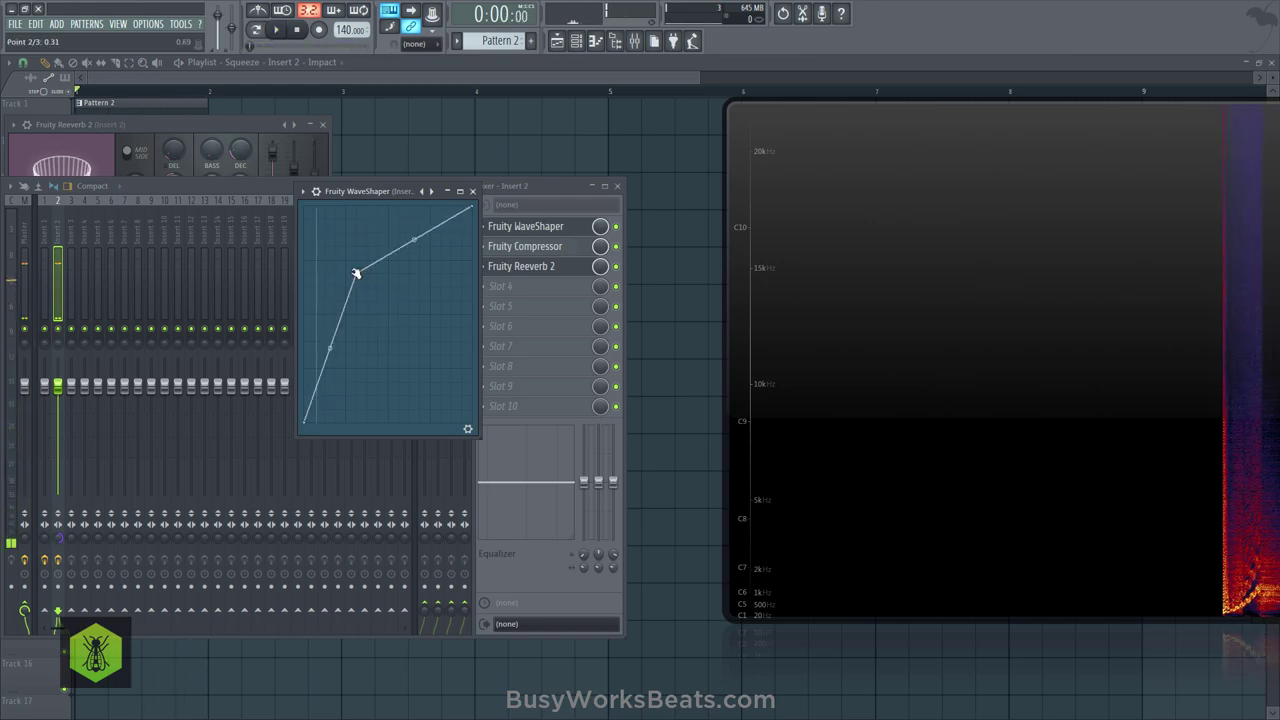
right_click(353, 275)
left_click(379, 292)
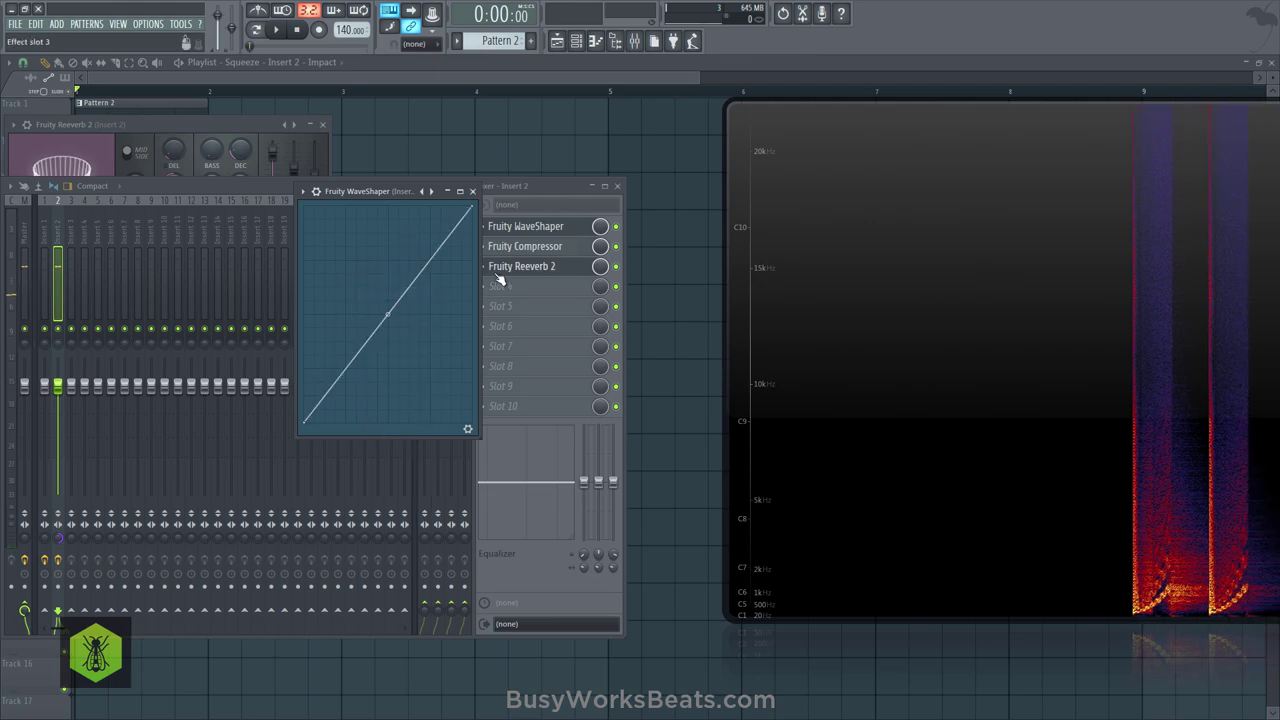
left_click_drag(400, 191, 325, 175)
left_click_drag(490, 266, 491, 286)
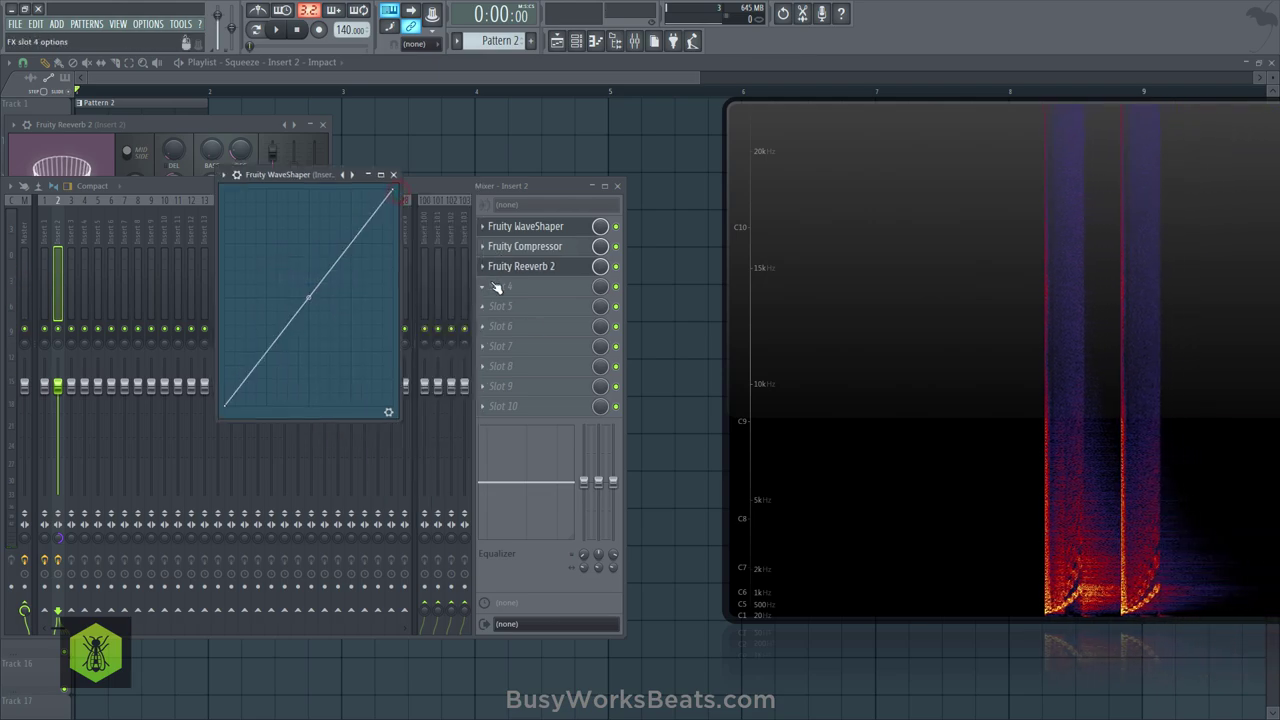
Load Fruity parametric EQ 2 into Slot 2 and set its bands to band-pass.
left_click(484, 262)
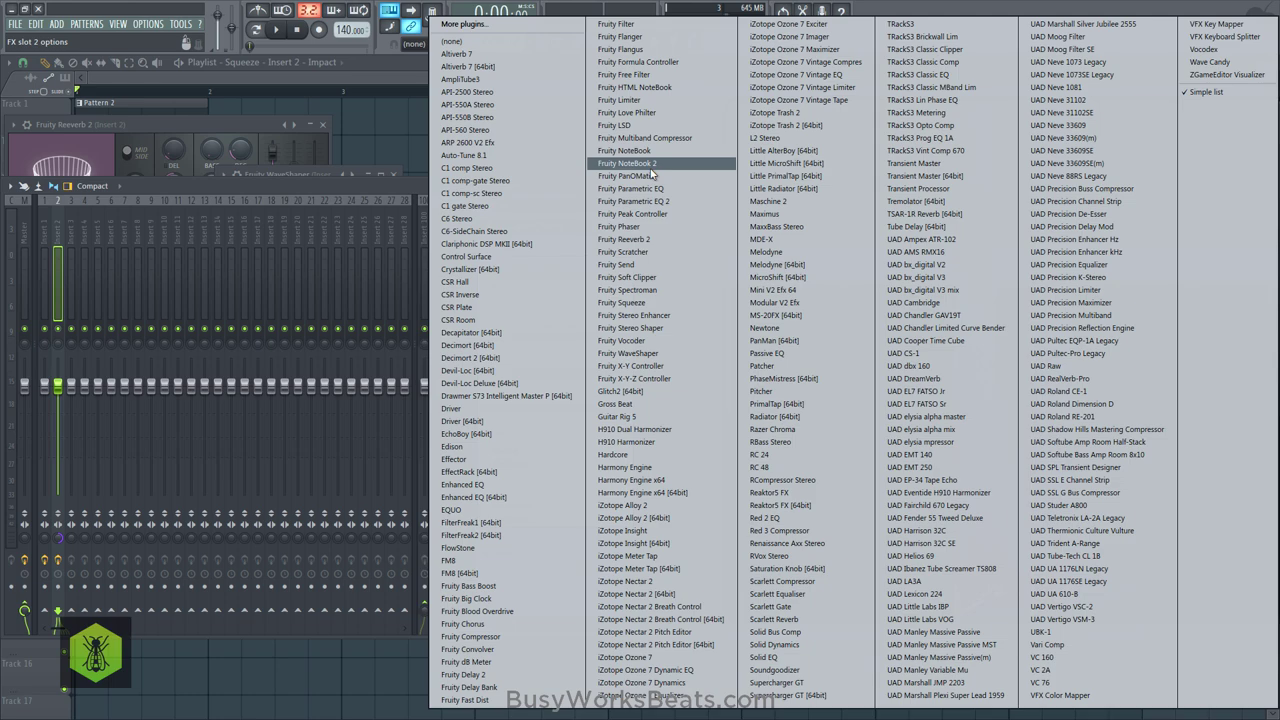
left_click(660, 201)
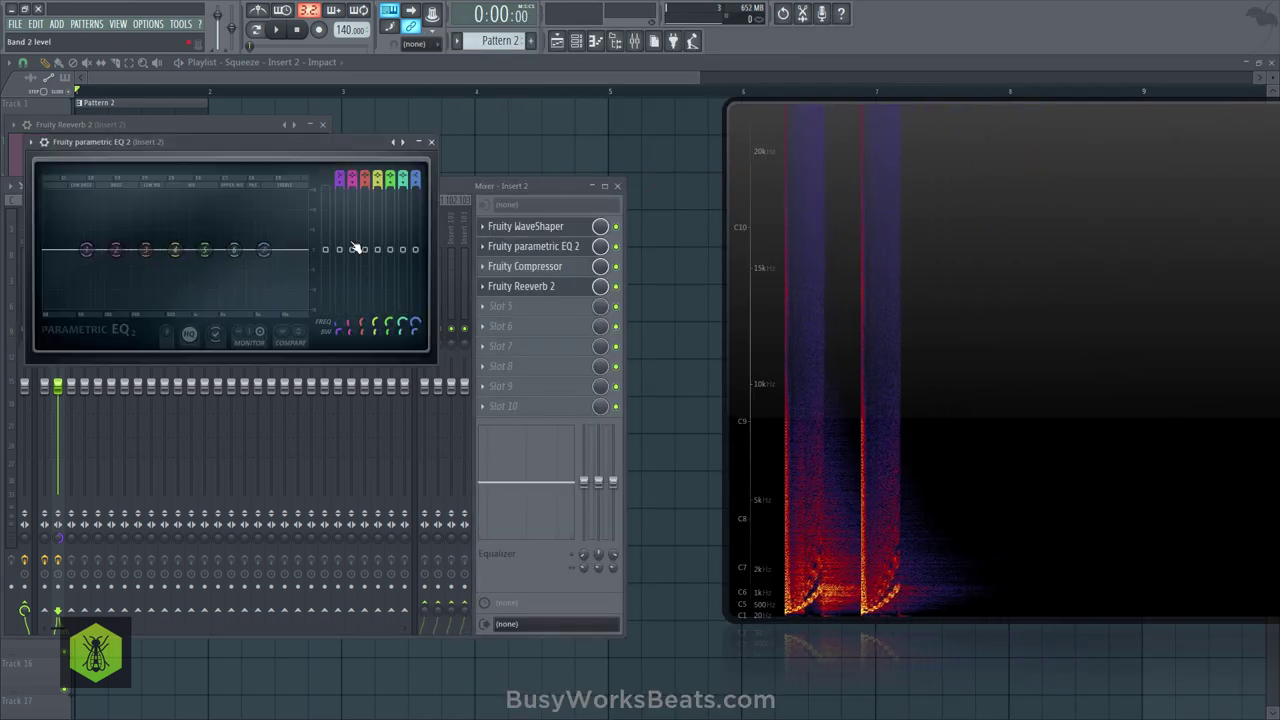
scroll(352, 178, "down", 4)
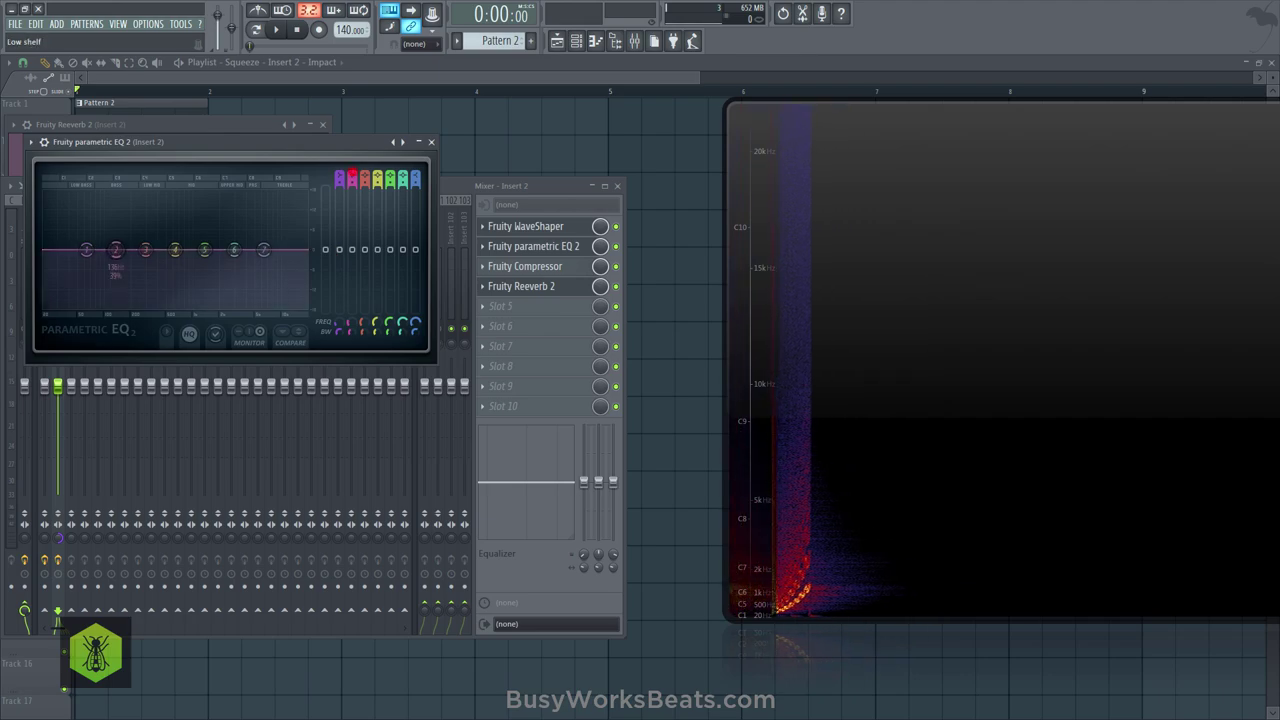
scroll(390, 178, "down", 4)
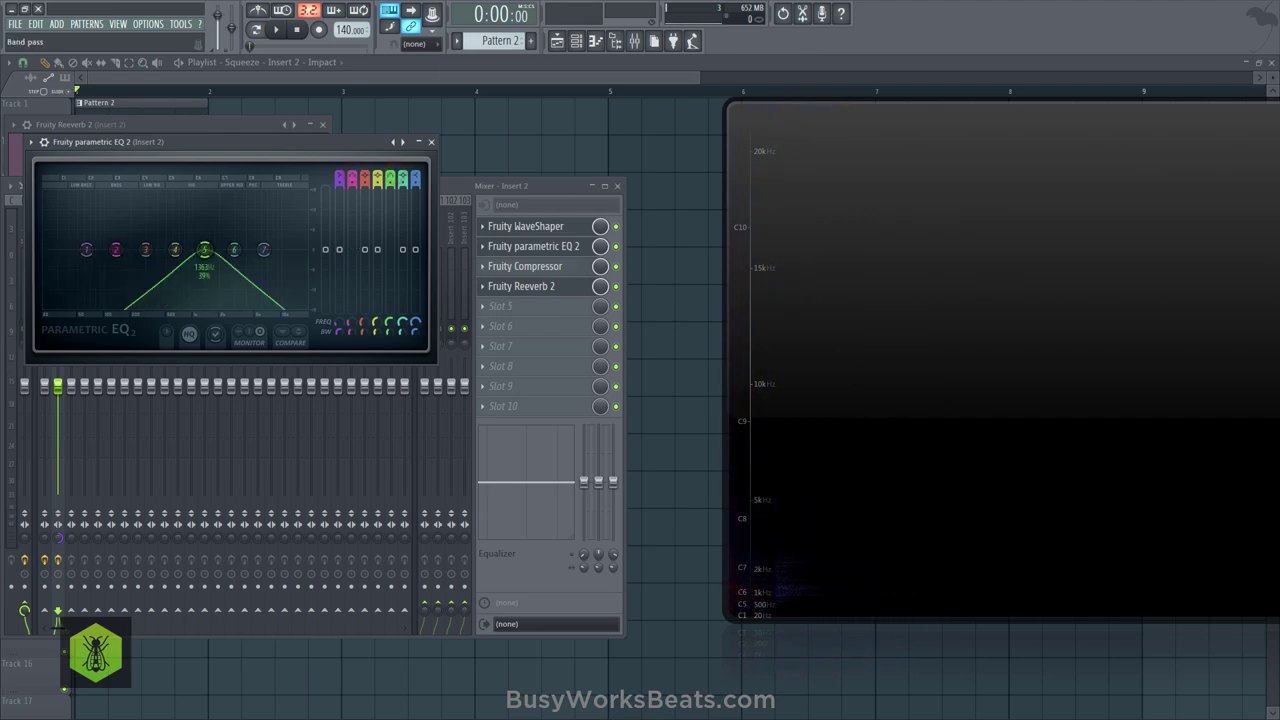
scroll(390, 178, "down", 2)
scroll(390, 178, "up", 2)
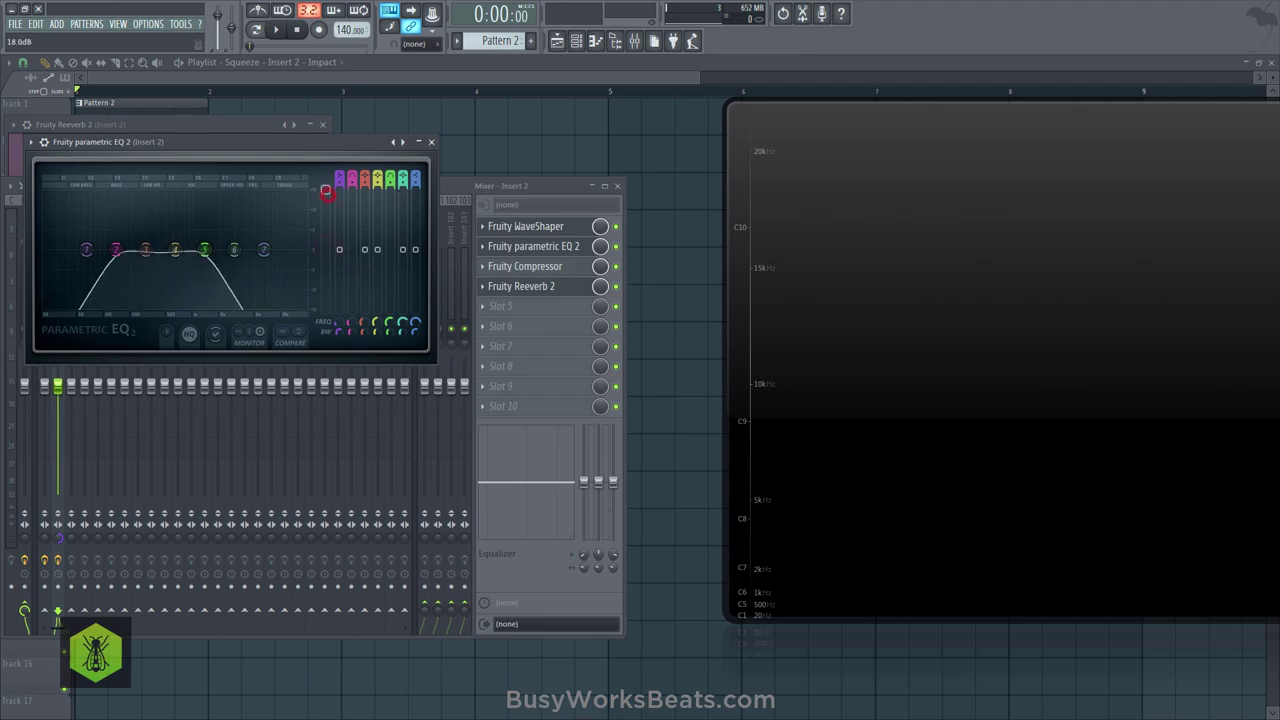
Dip band 4 at about 948 Hz and move band 5's band-pass to about 1624 Hz.
left_click_drag(376, 252, 377, 277)
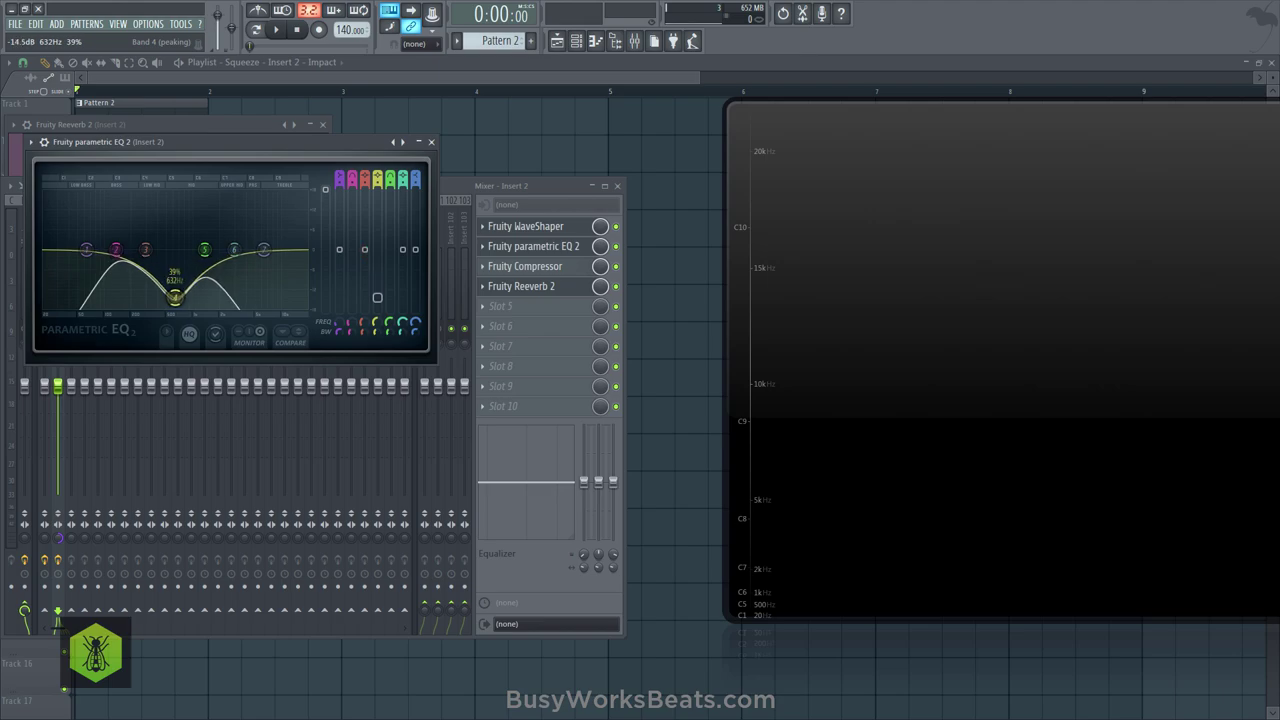
mouse_move(175, 297)
left_mouse_down()
mouse_move(190, 297)
mouse_move(164, 297)
left_mouse_up()
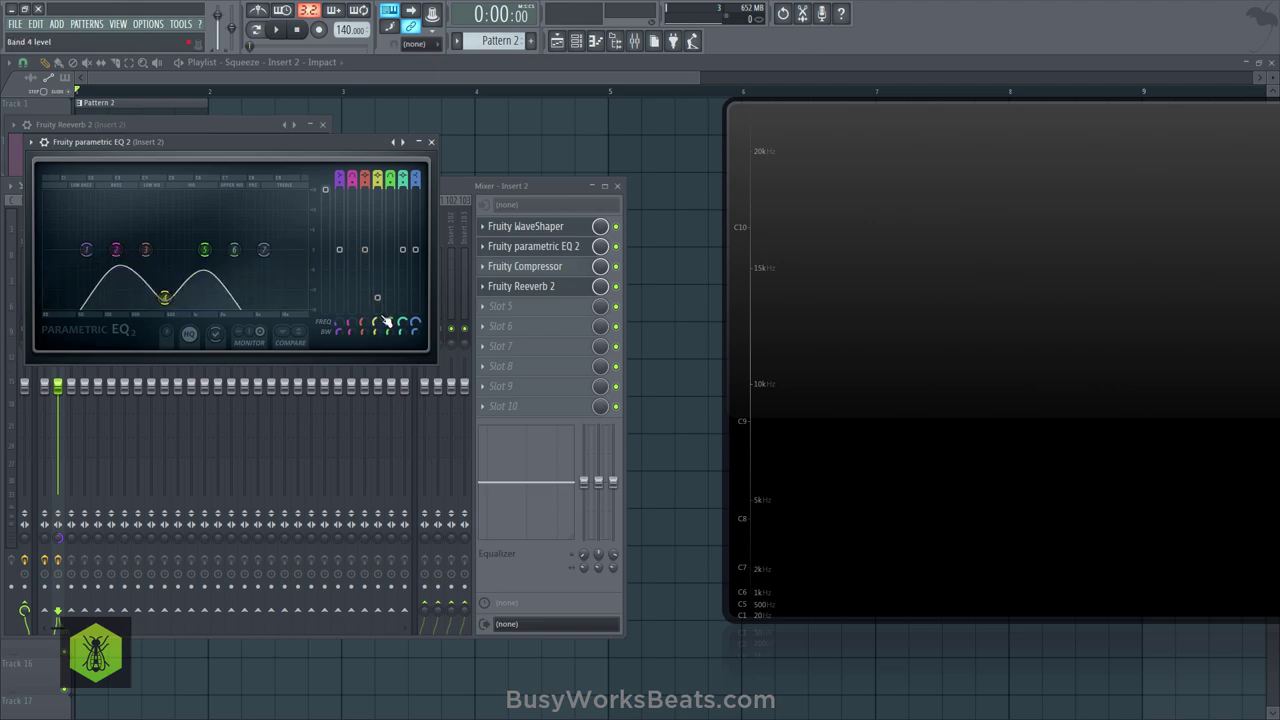
left_click_drag(387, 321, 387, 350)
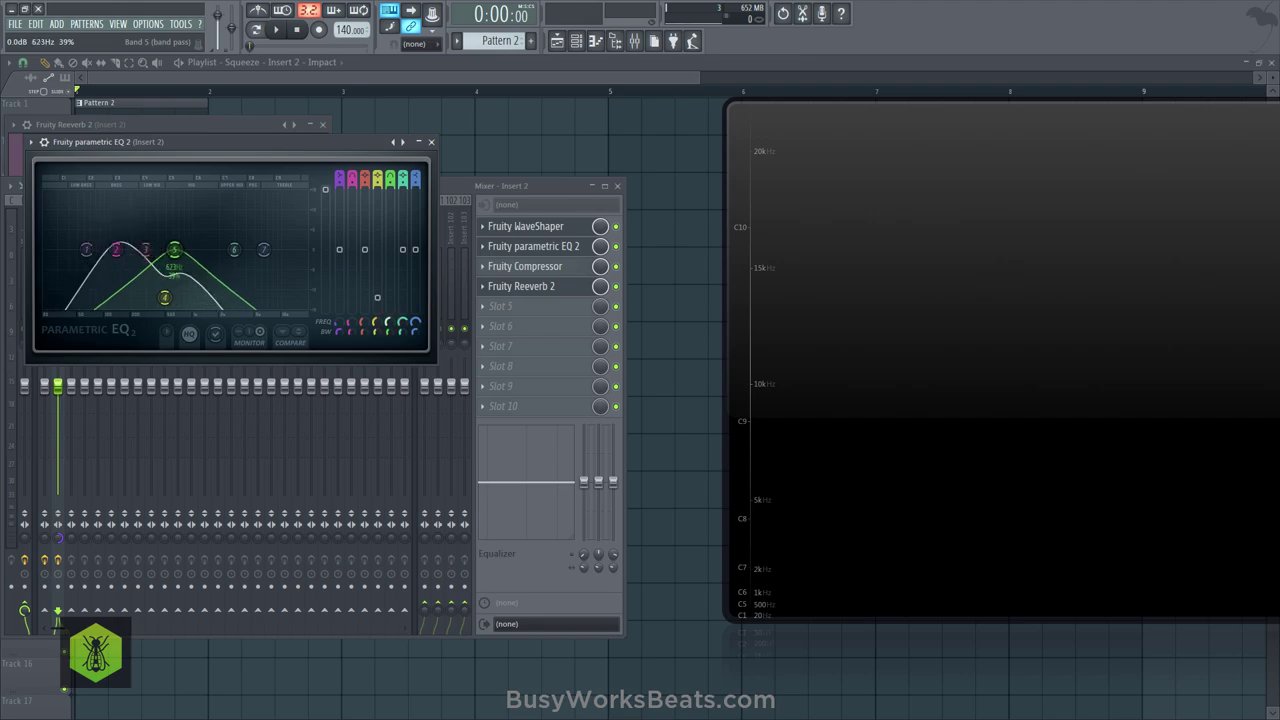
left_click_drag(175, 249, 211, 249)
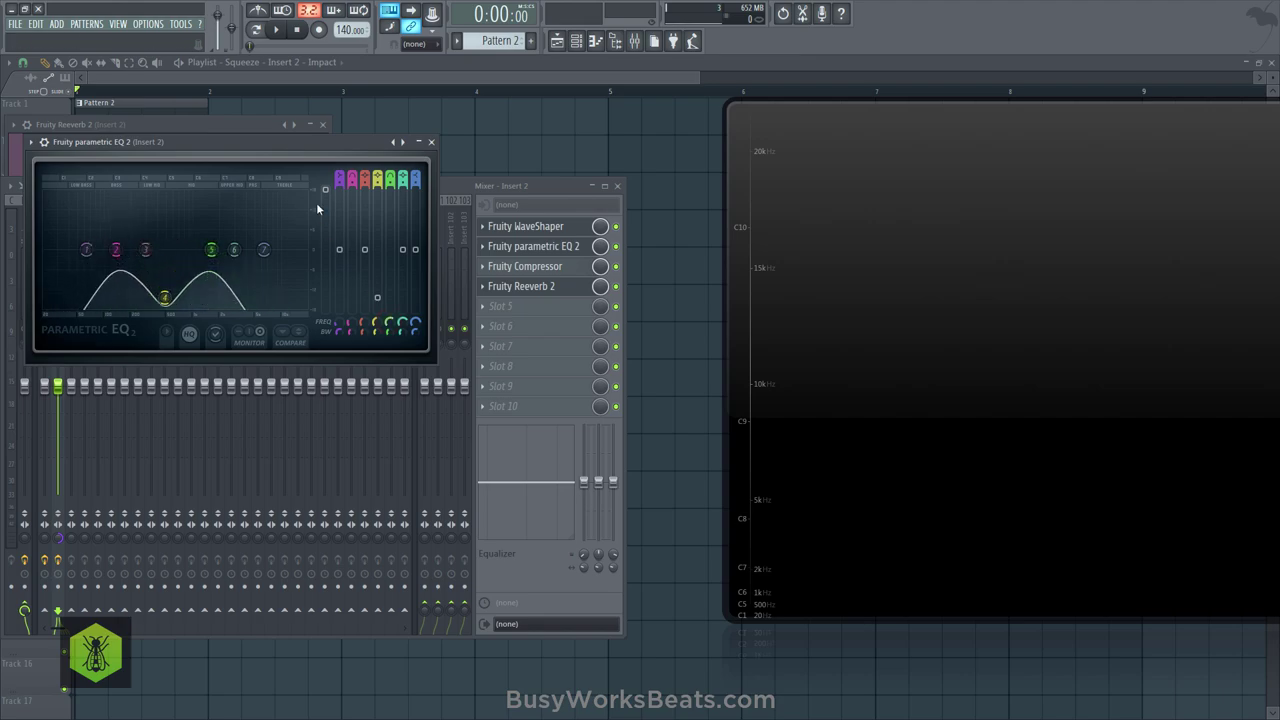
Reposition the EQ window and audition the two-hump EQ during playback.
left_click_drag(340, 153, 393, 383)
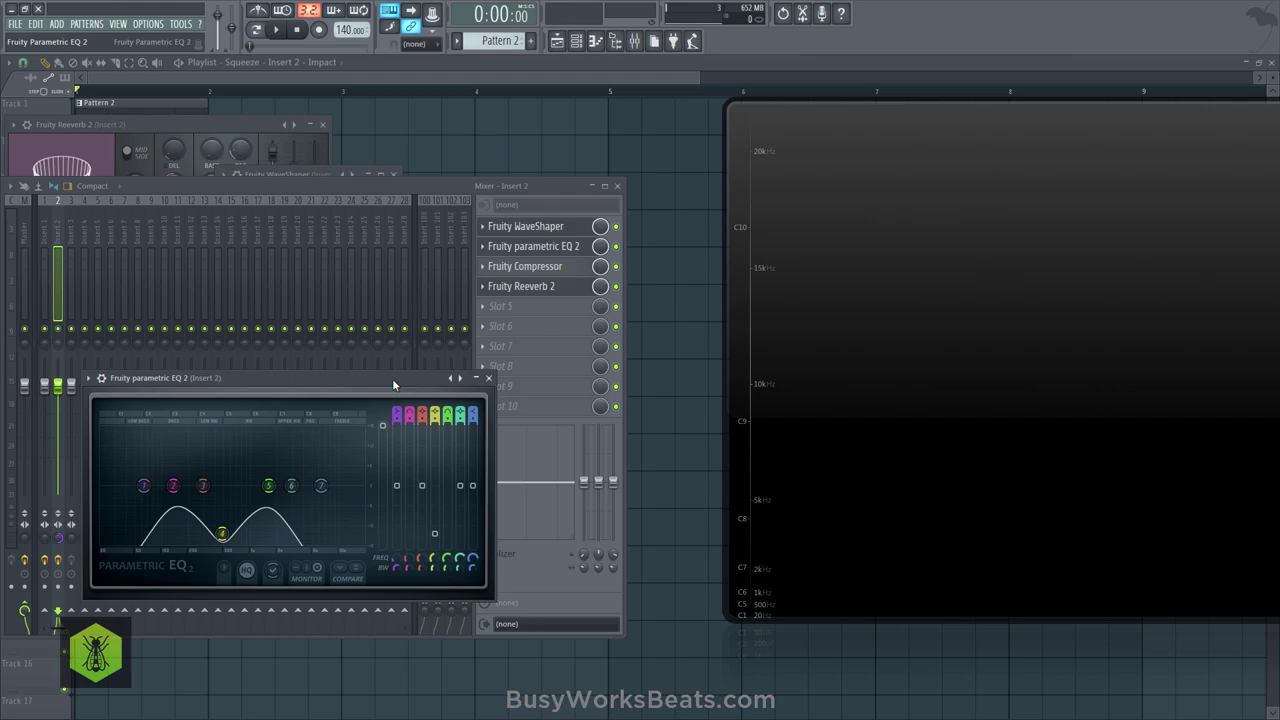
left_click(72, 384)
key("space")
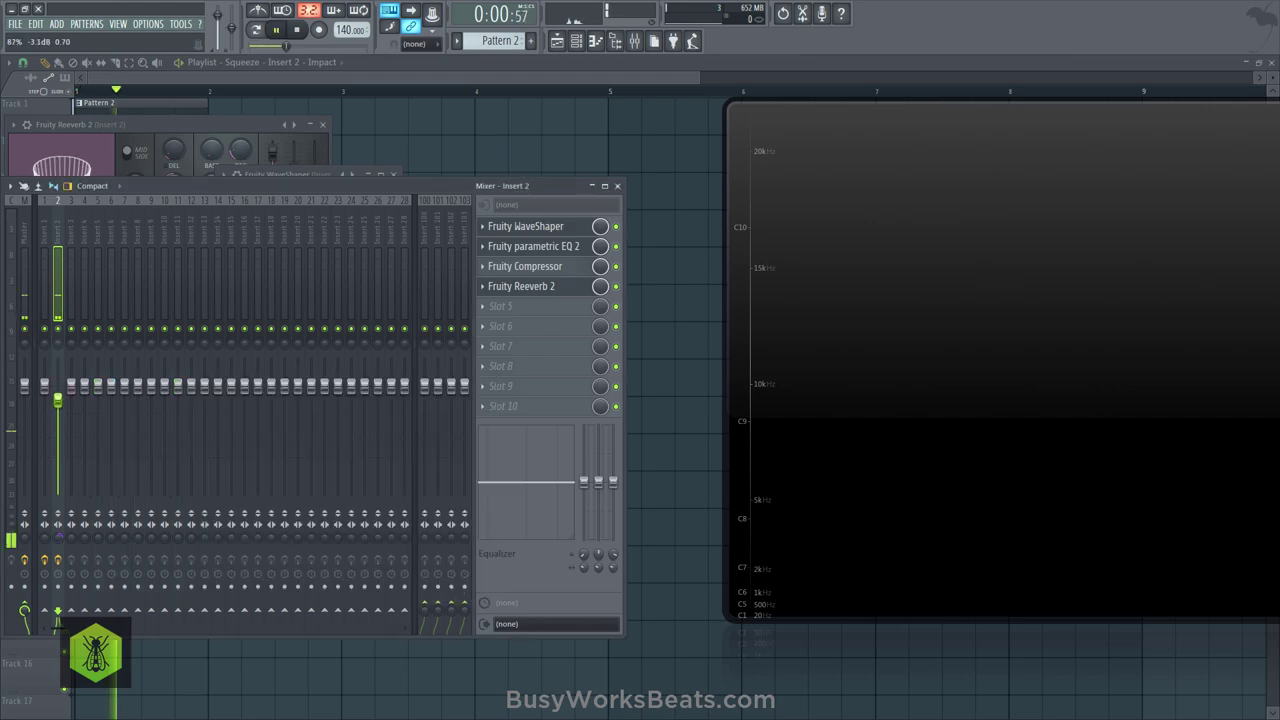
left_click(565, 247)
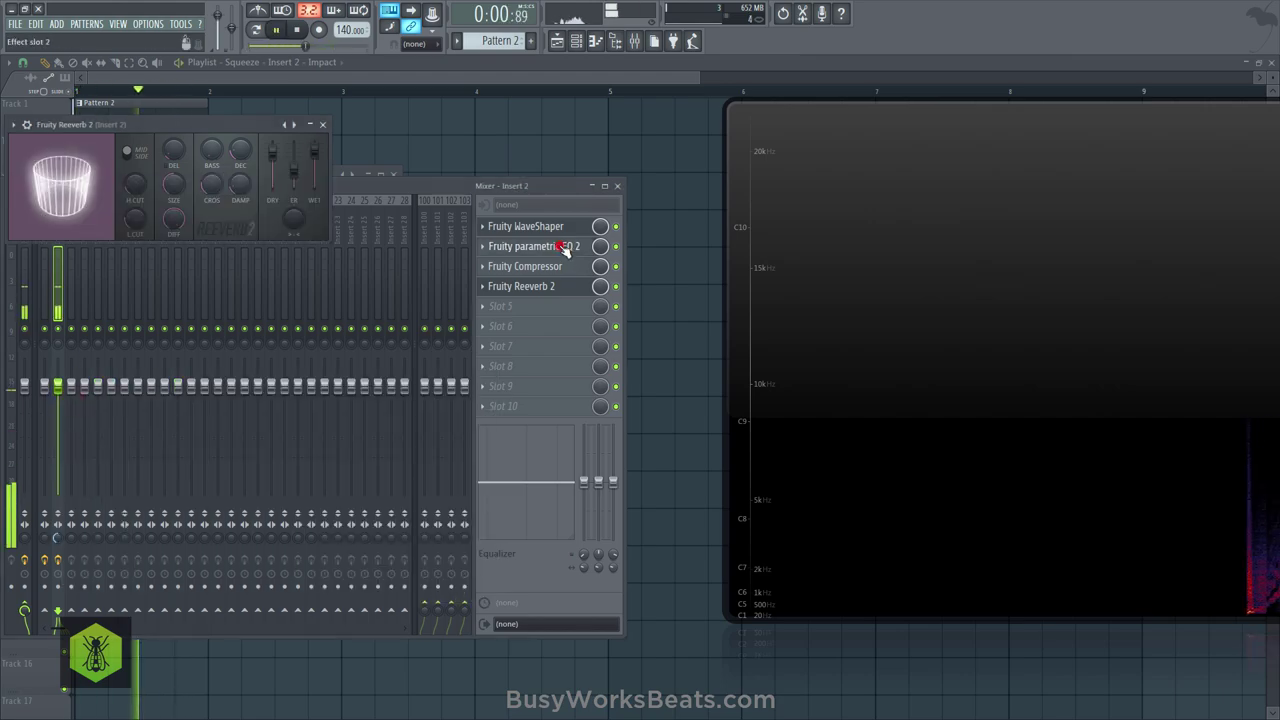
left_click_drag(332, 378, 339, 307)
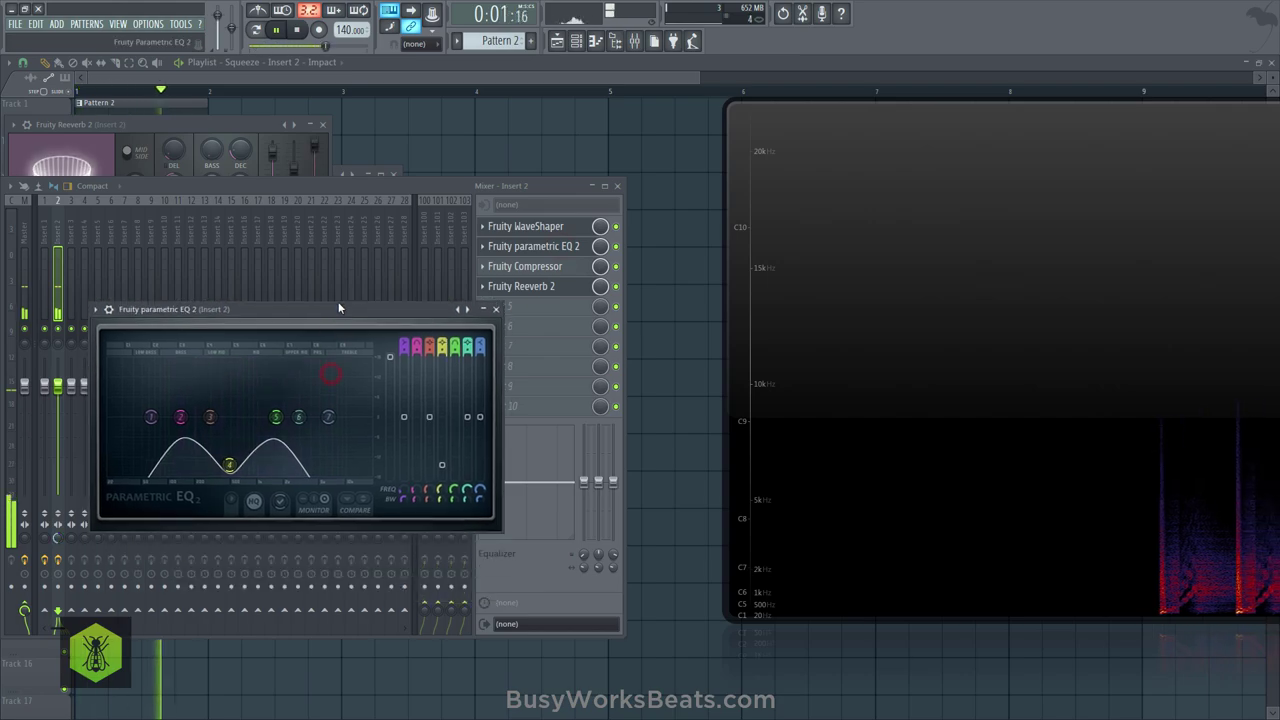
key("space")
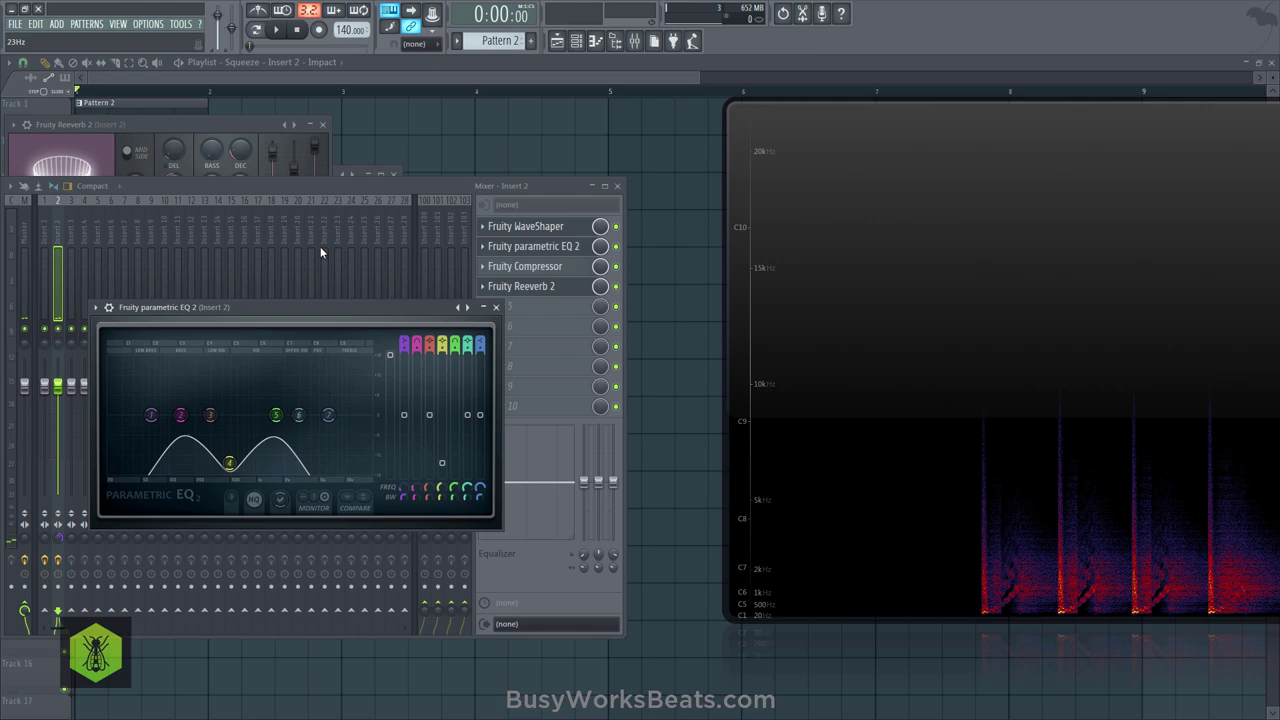
Raise the resampled sample channel's VOL to about 148% and return to the Insert 2 mixer.
key("F6")
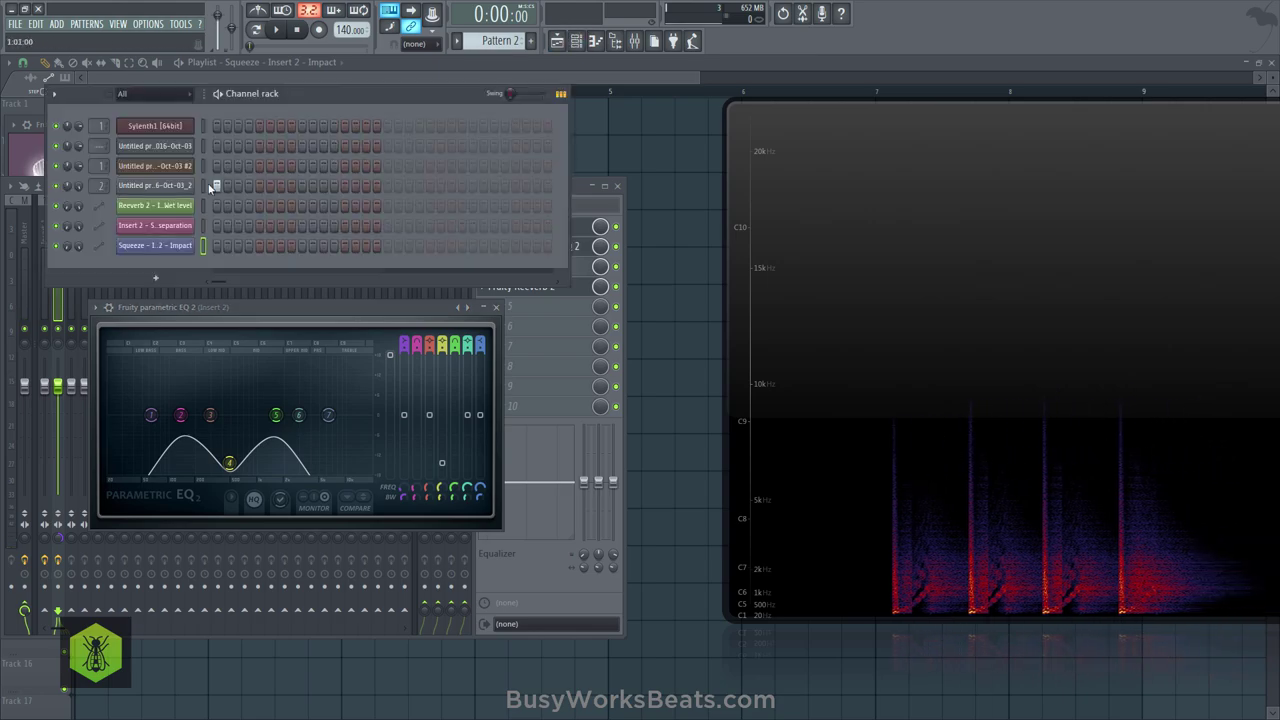
left_click(186, 186)
left_click(203, 269)
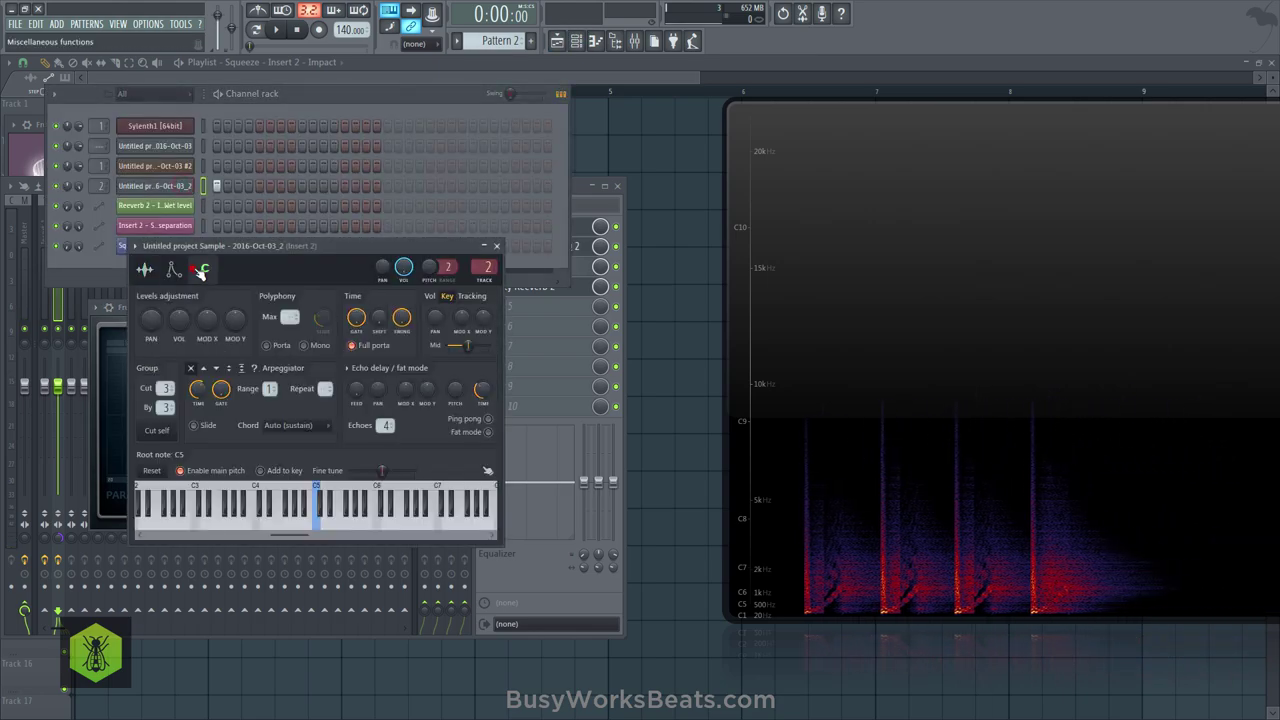
key("space")
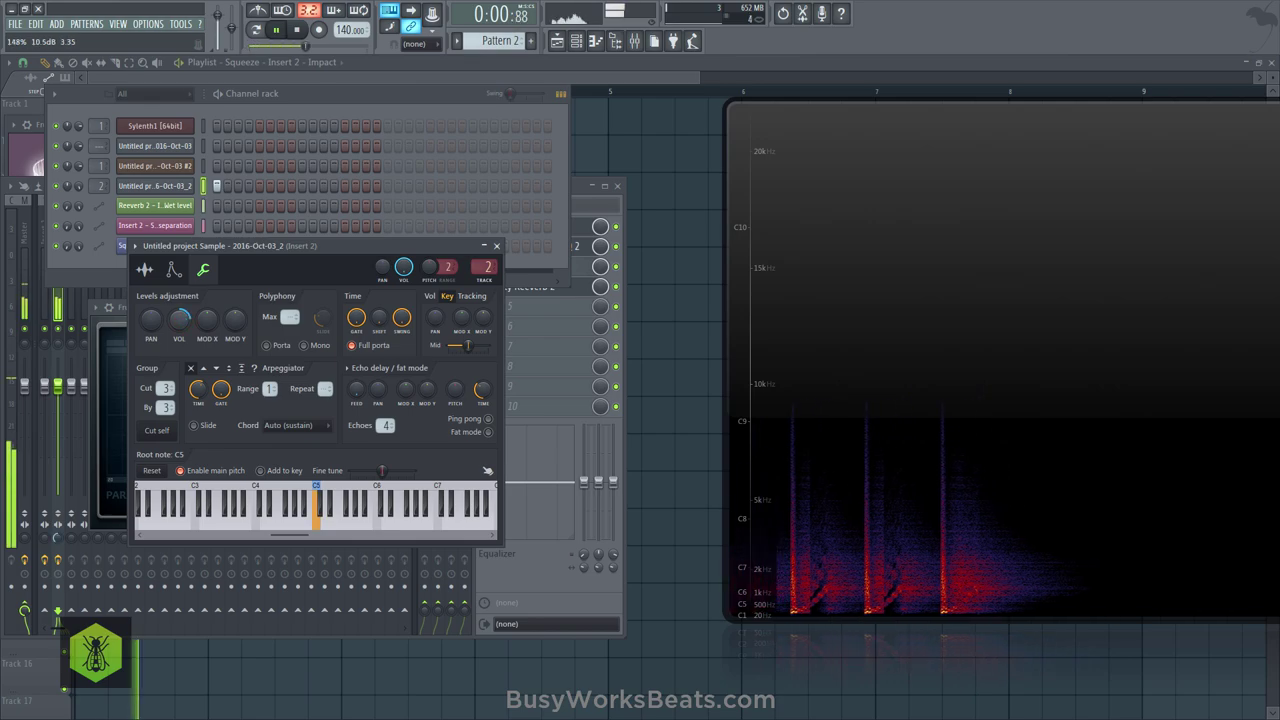
left_click_drag(188, 325, 188, 290)
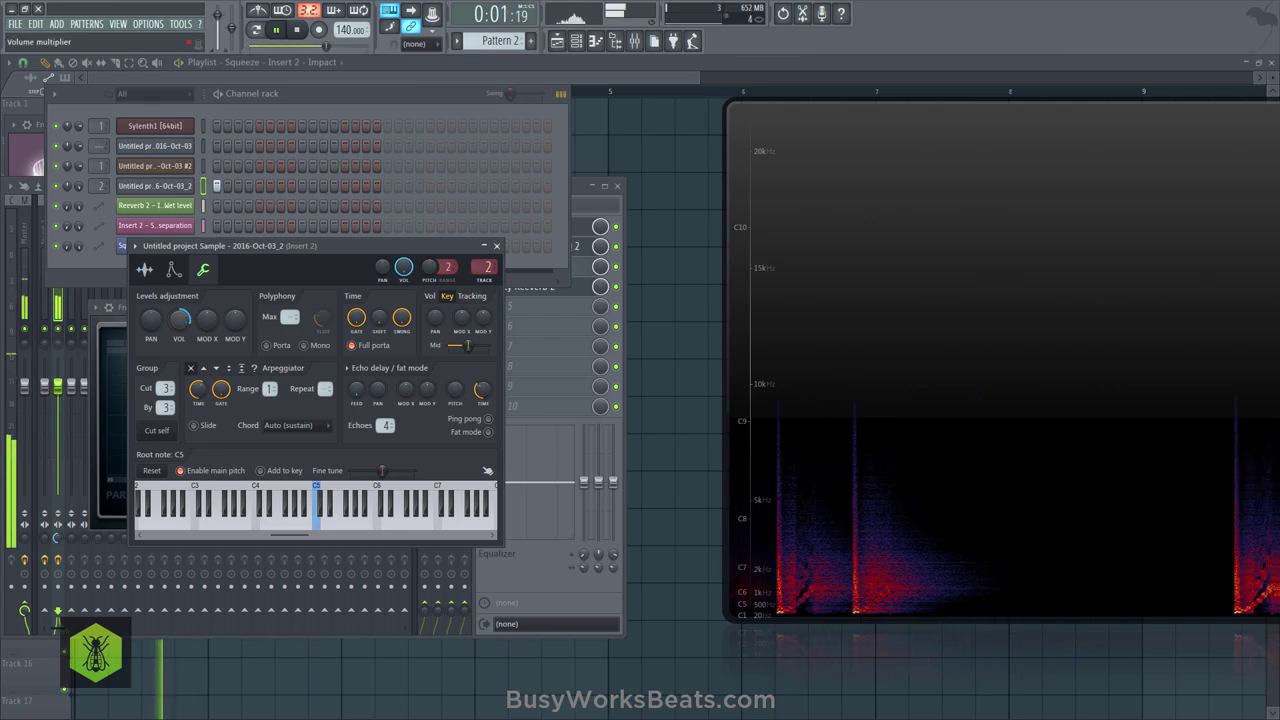
key("space")
left_click(596, 211)
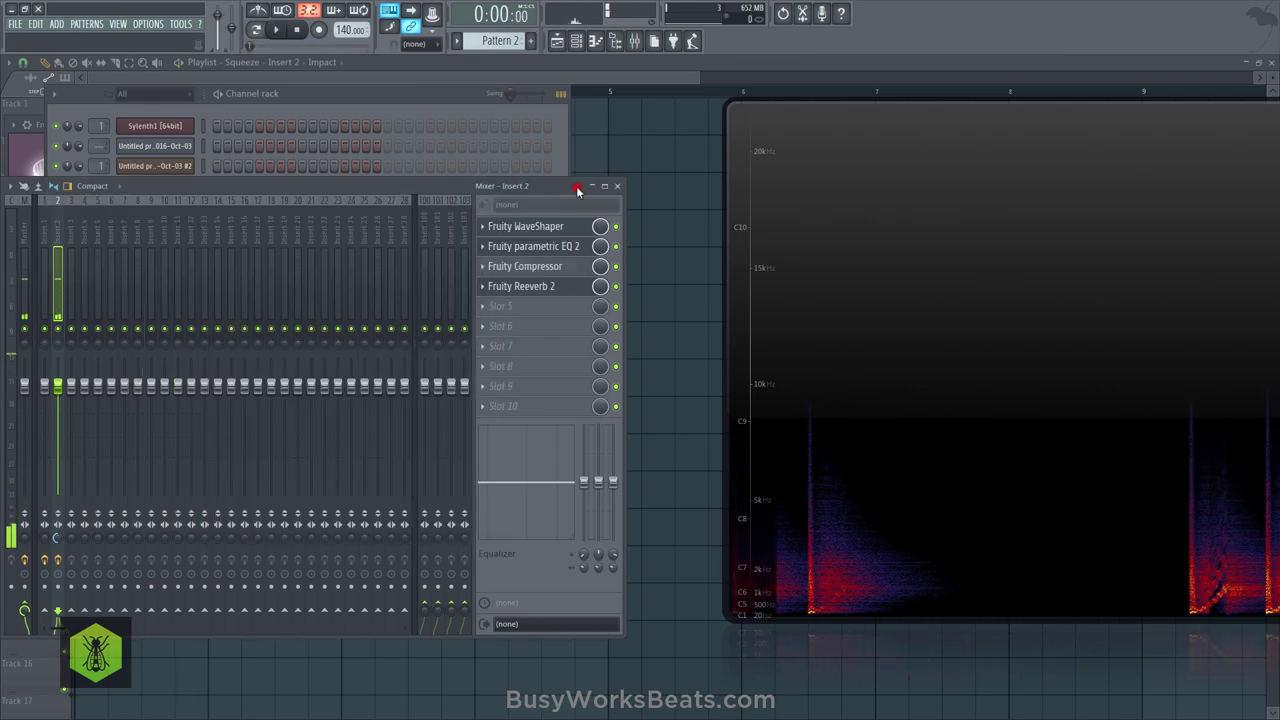
Adjust EQ band bandwidths, reset the curve, and cut band 4 deeply near 659 Hz.
left_click(536, 248)
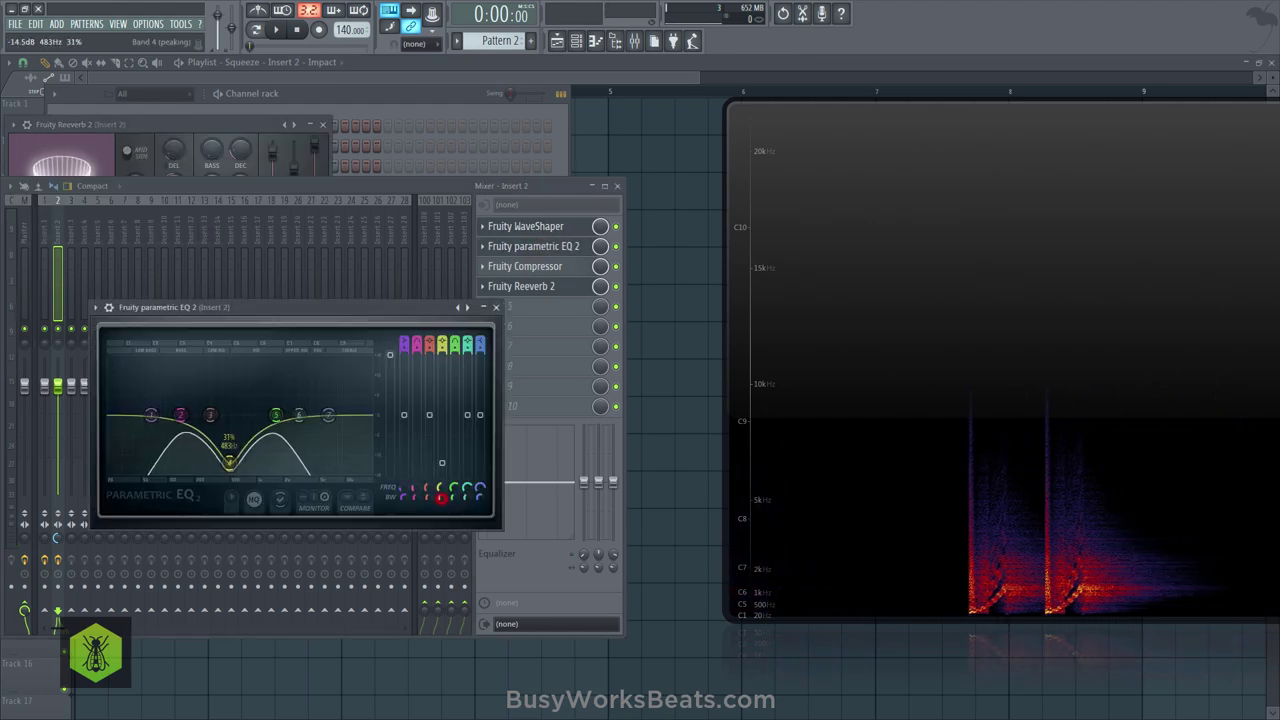
scroll(229, 462, "down", 1)
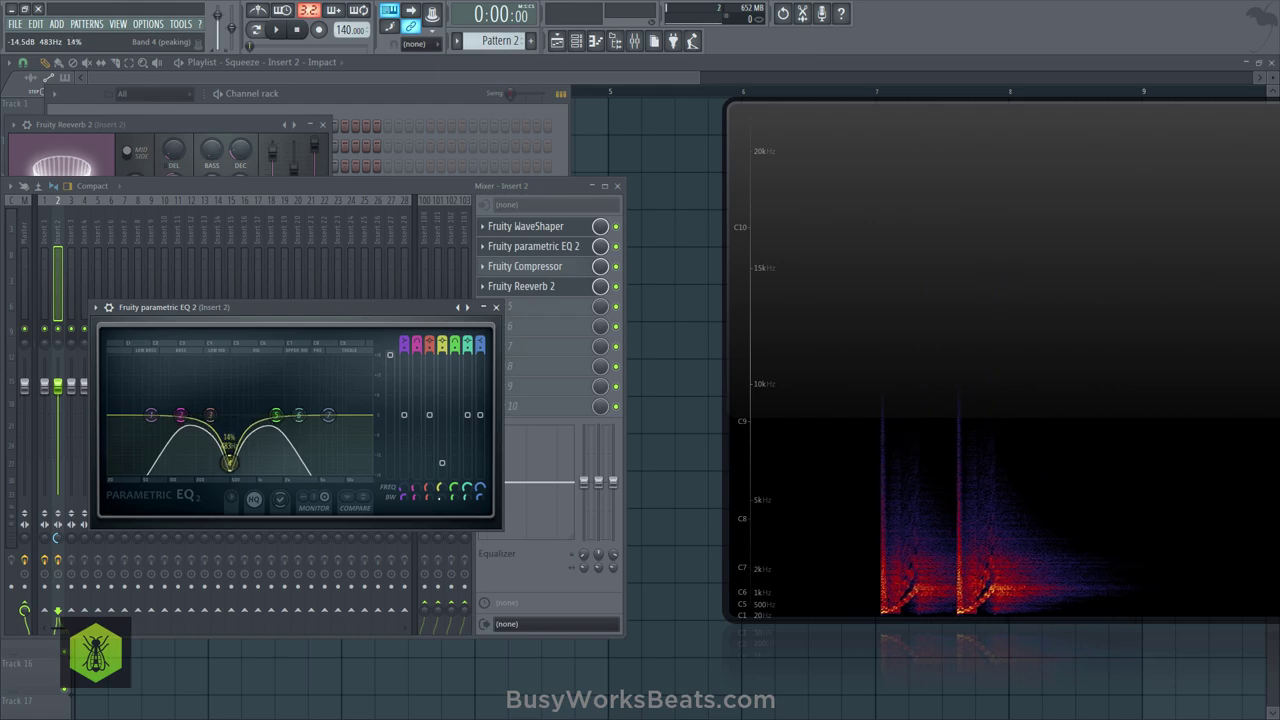
scroll(276, 414, "up", 5)
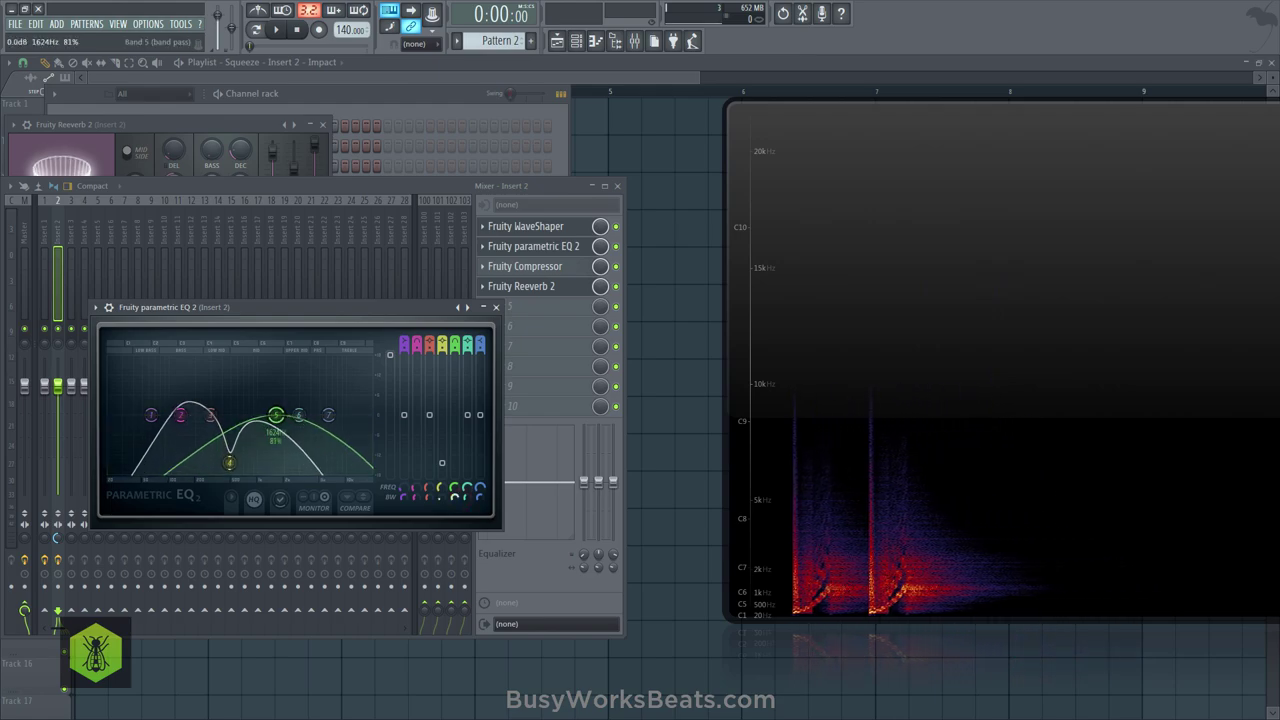
scroll(276, 414, "up", 5)
scroll(276, 414, "down", 10)
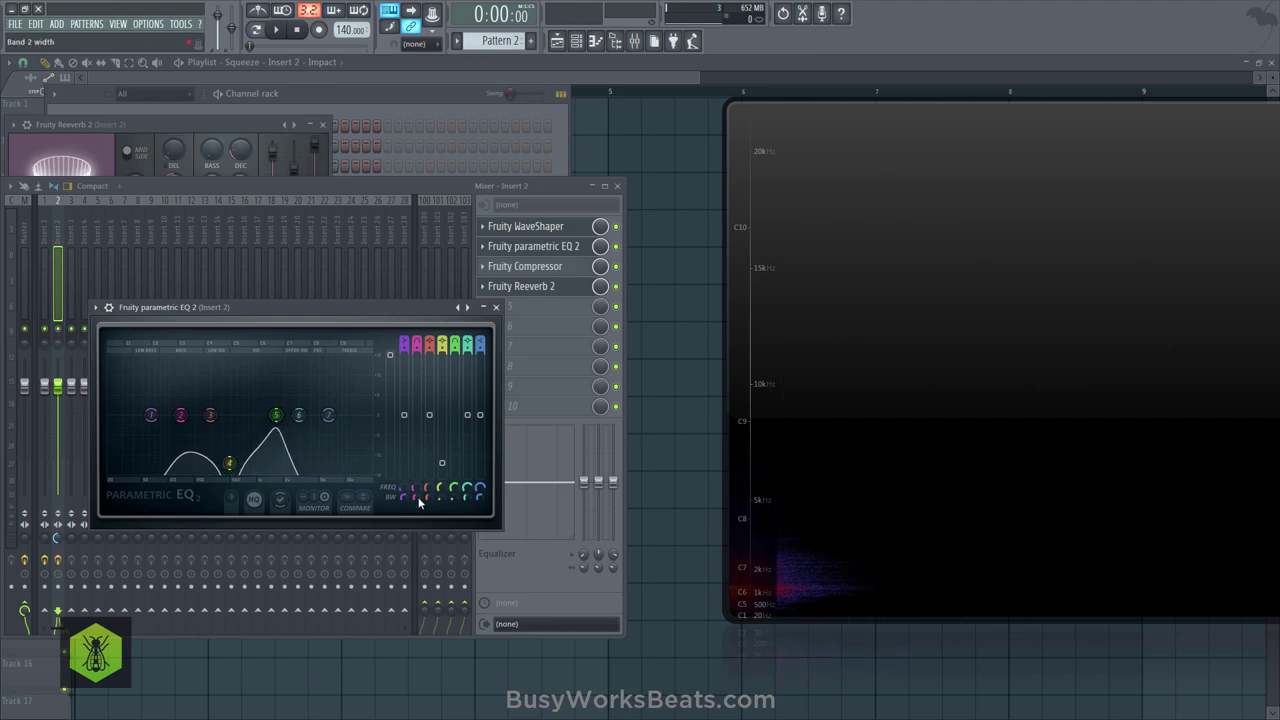
scroll(180, 414, "down", 5)
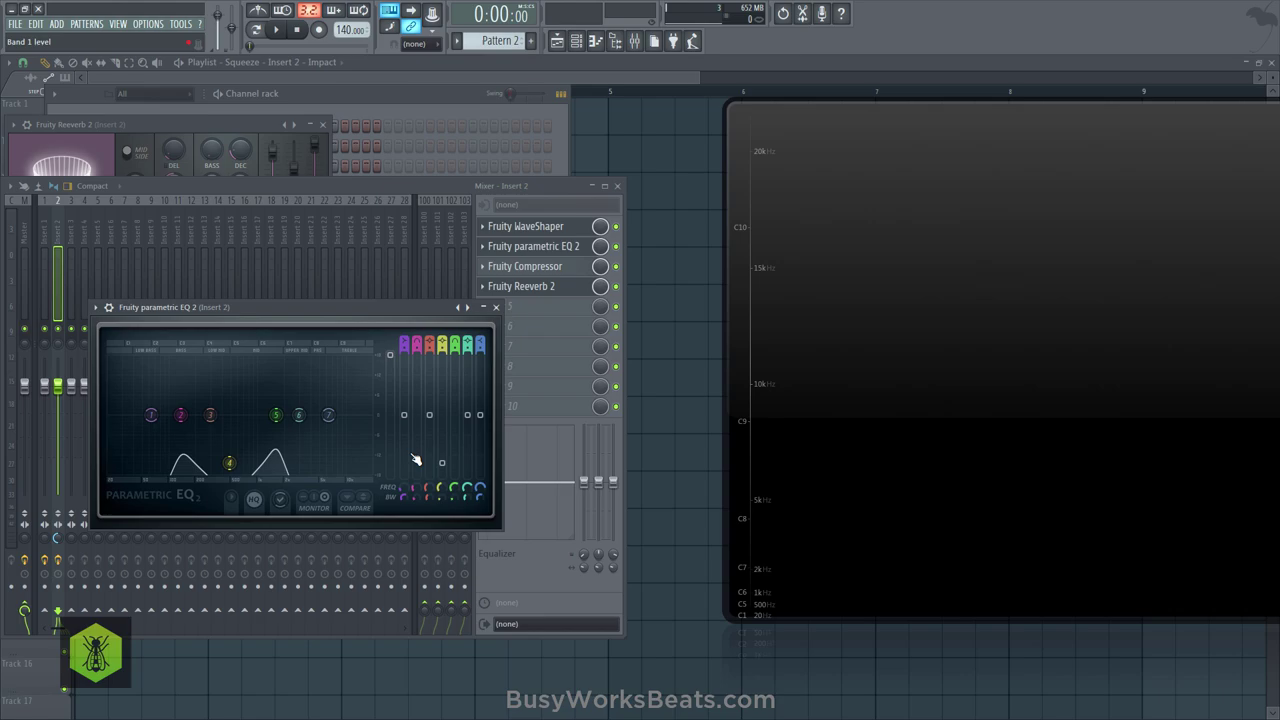
left_click(451, 316)
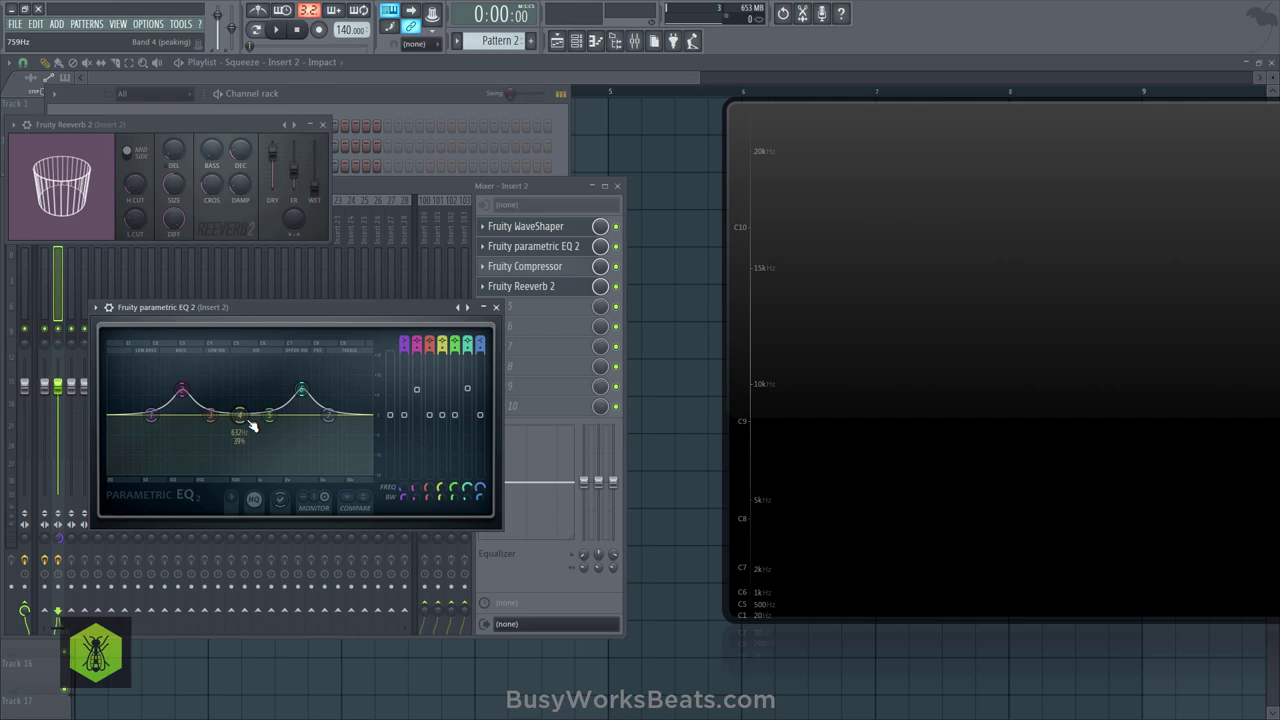
left_click_drag(244, 434, 245, 456)
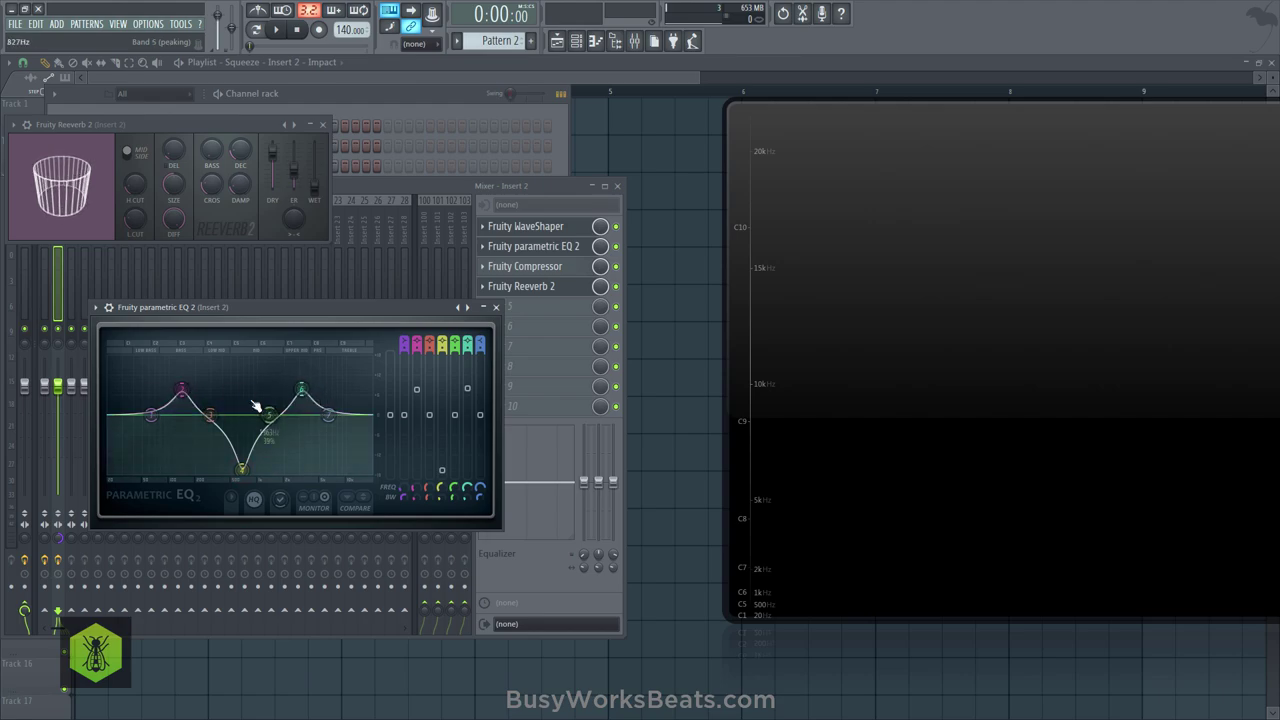
Add a Fruity Formula Controller with the Basic sine LFO preset, named 'lfo 1'.
left_click_drag(424, 307, 399, 357)
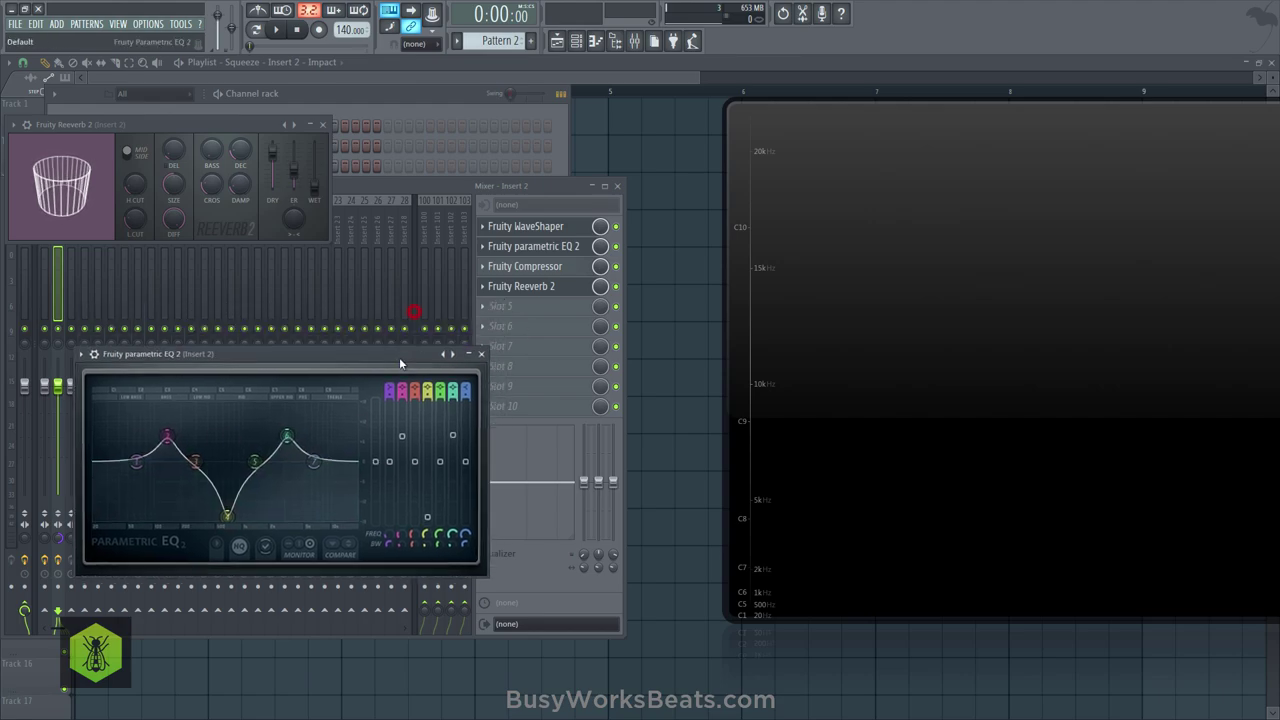
left_click(495, 306)
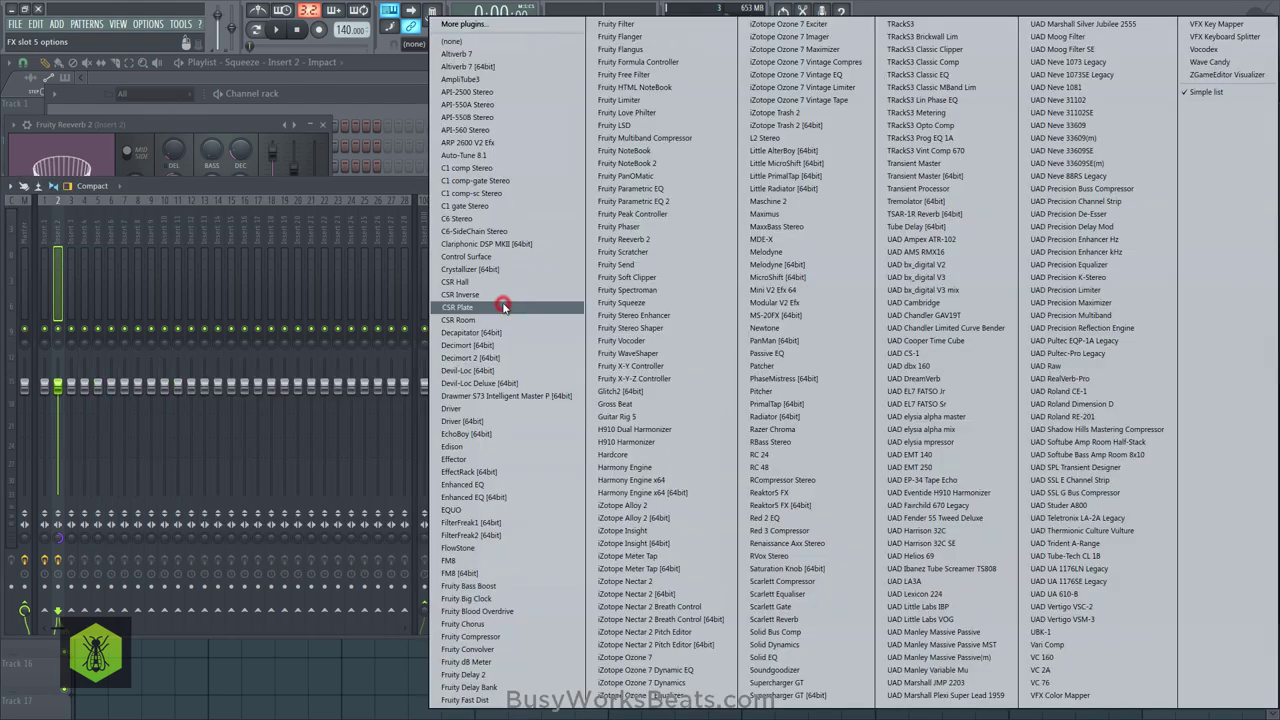
left_click(648, 62)
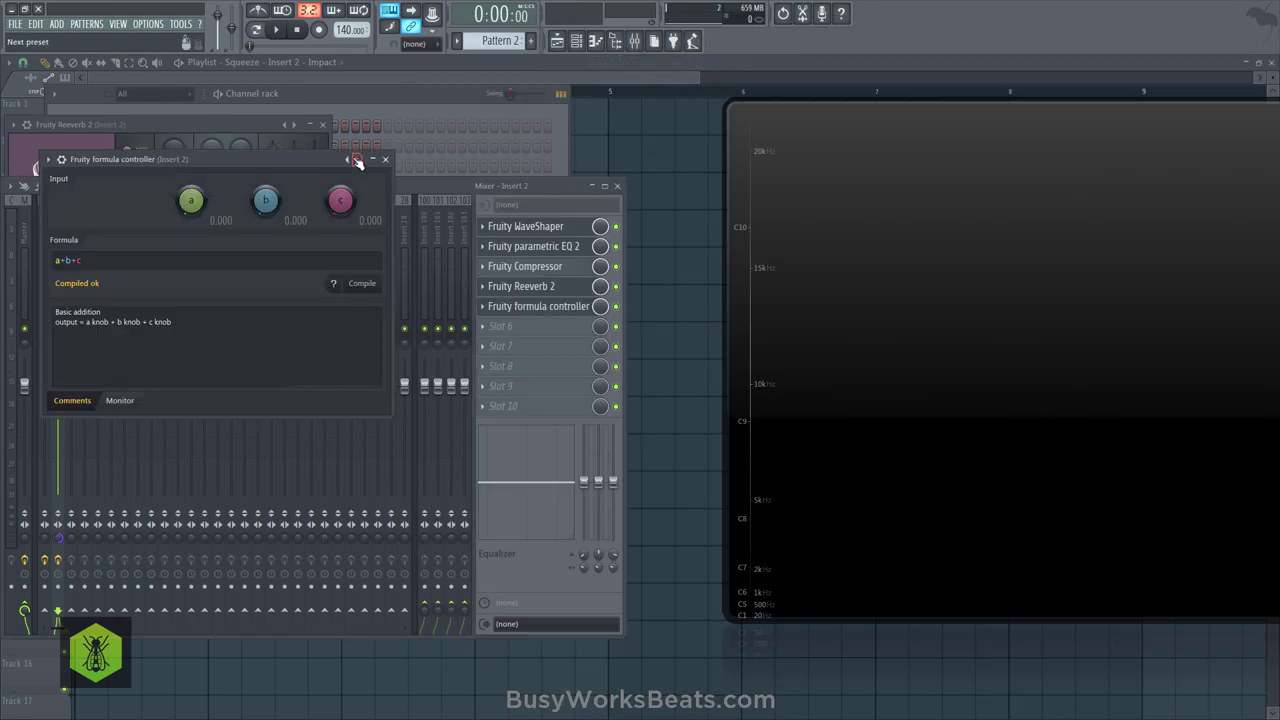
left_click(356, 160)
left_click(392, 217)
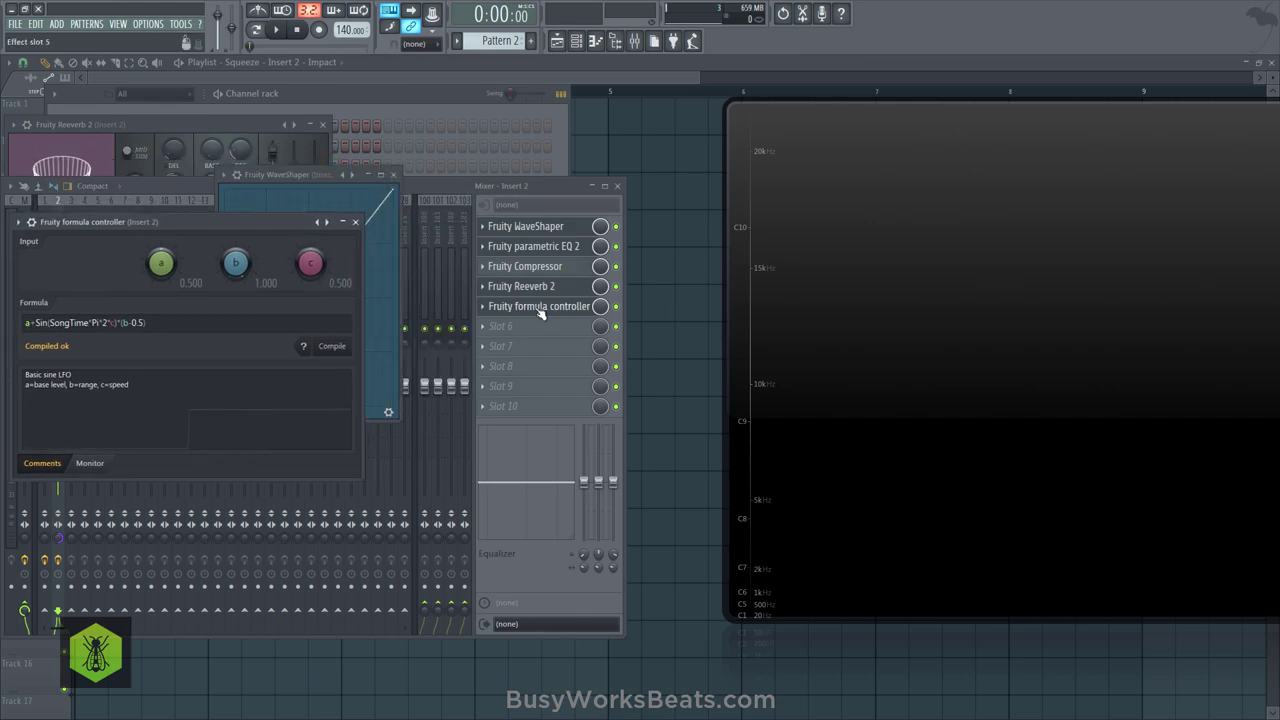
left_click(487, 309)
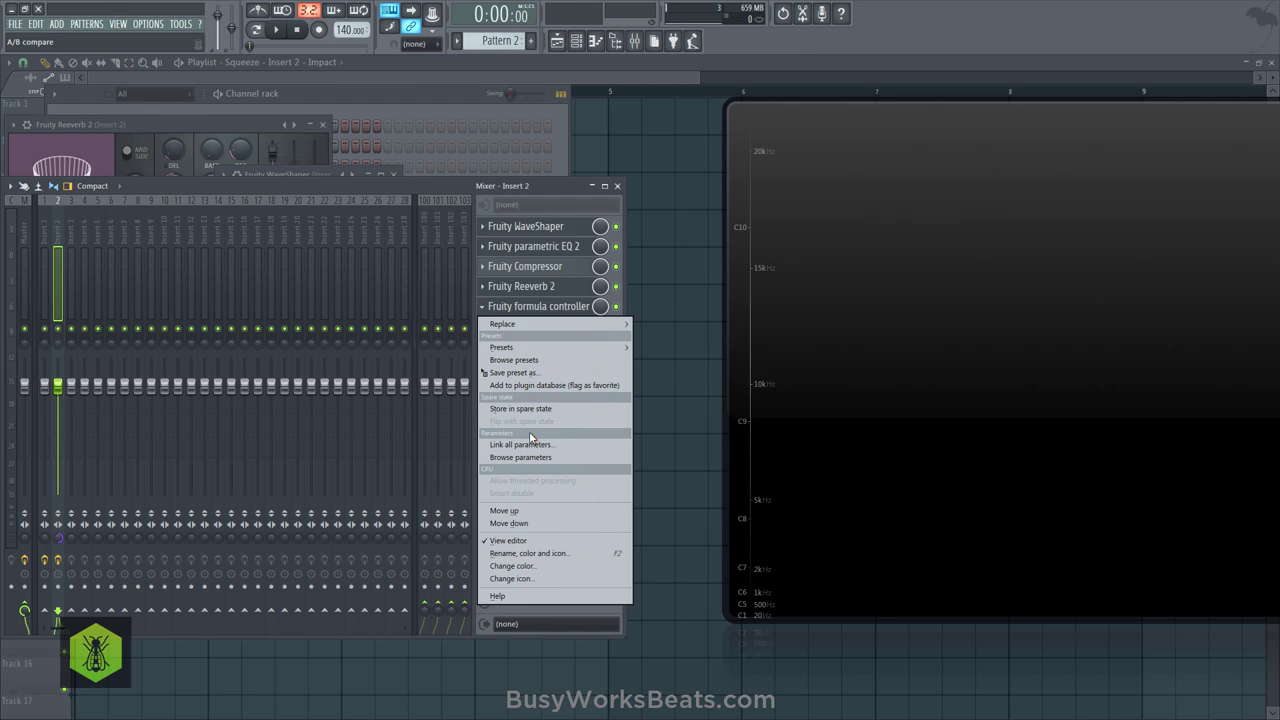
left_click(520, 552)
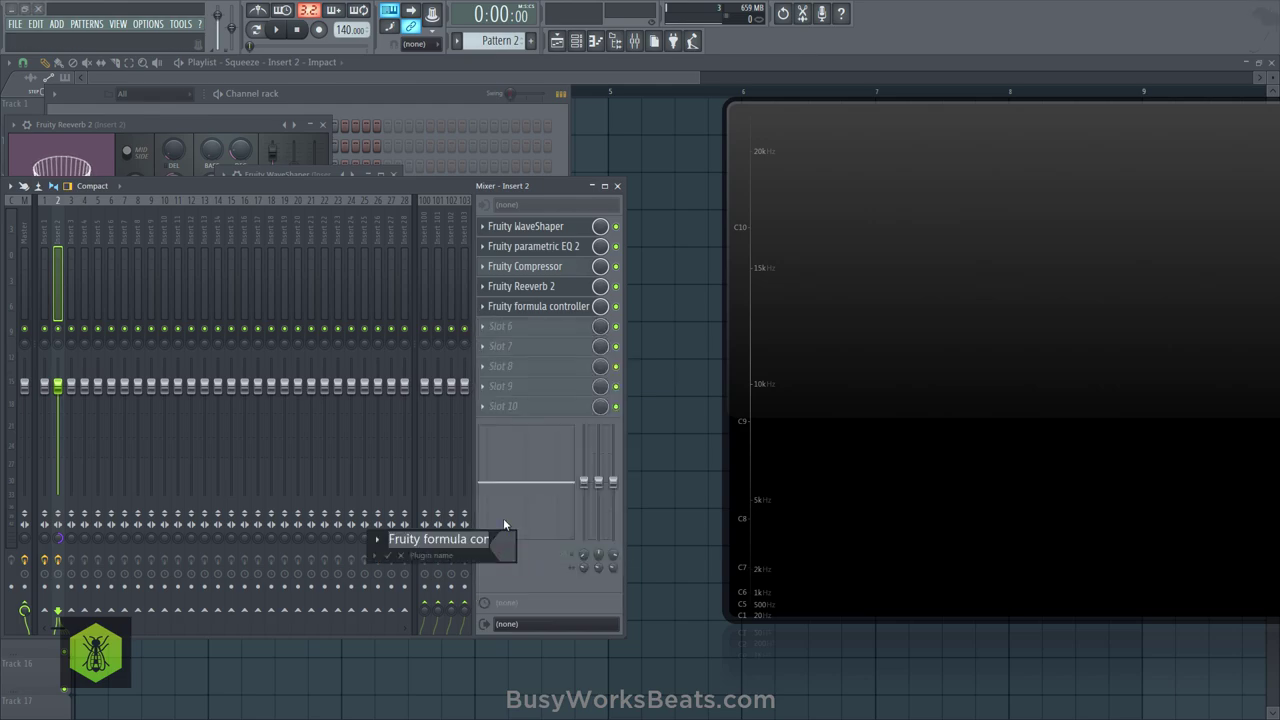
type("lfo 1")
key("Return")
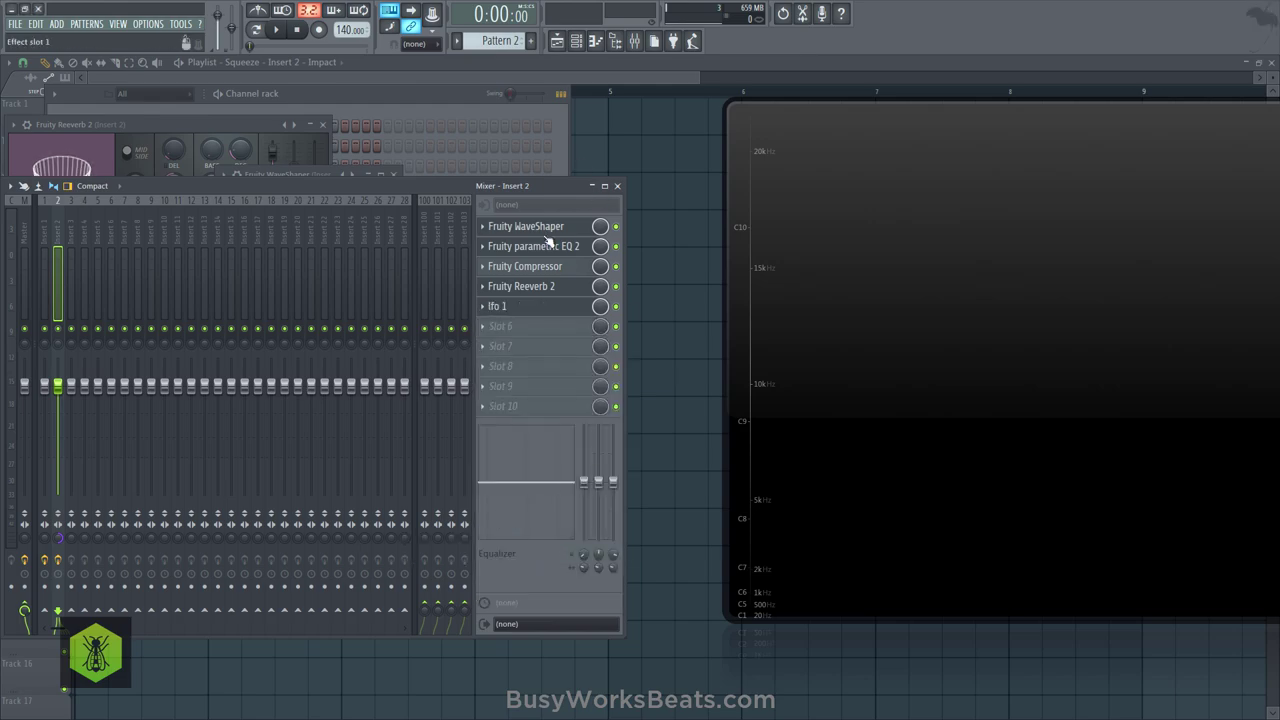
Link the EQ's band 6 frequency to the lfo 1 controller.
left_click(540, 246)
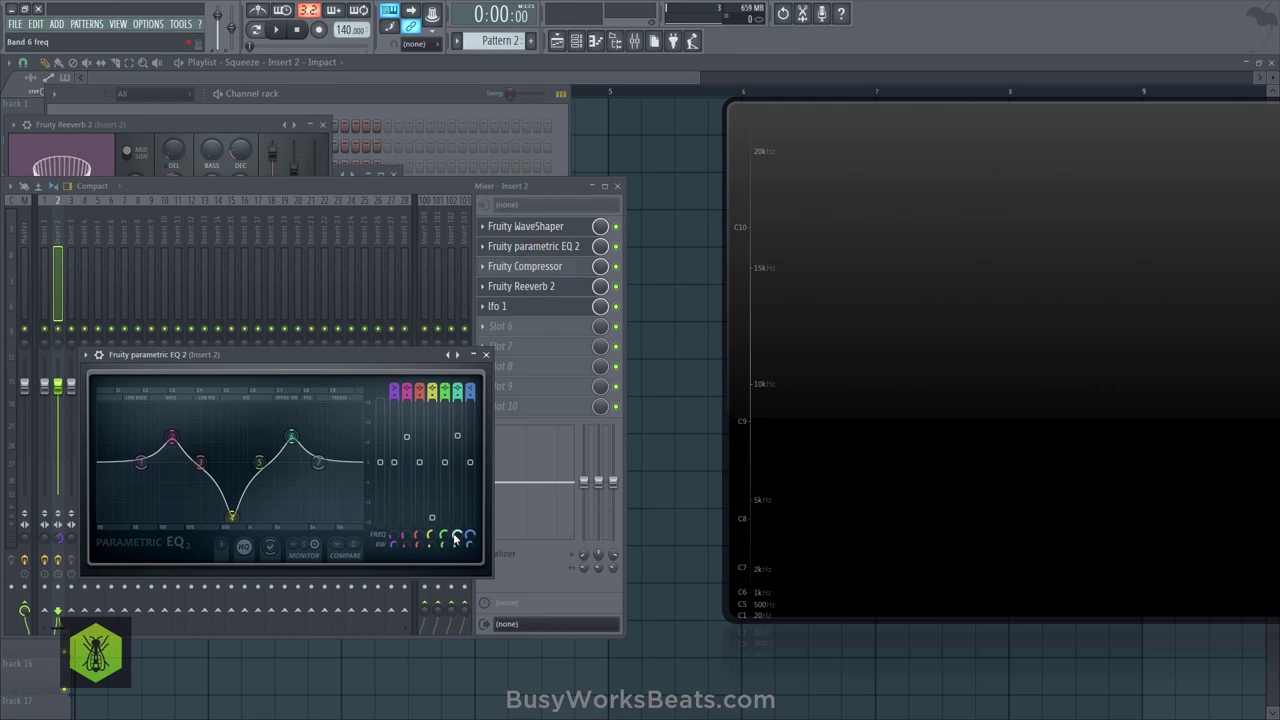
right_click(455, 538)
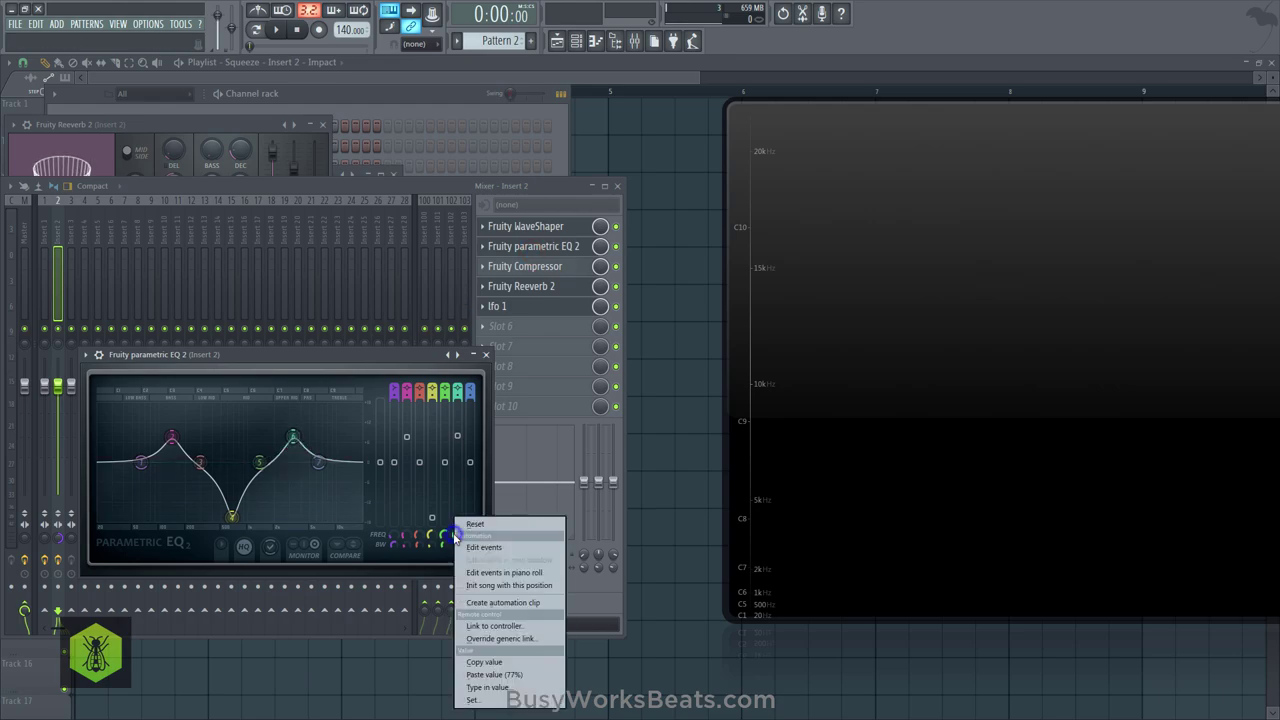
left_click(486, 624)
left_click(616, 362)
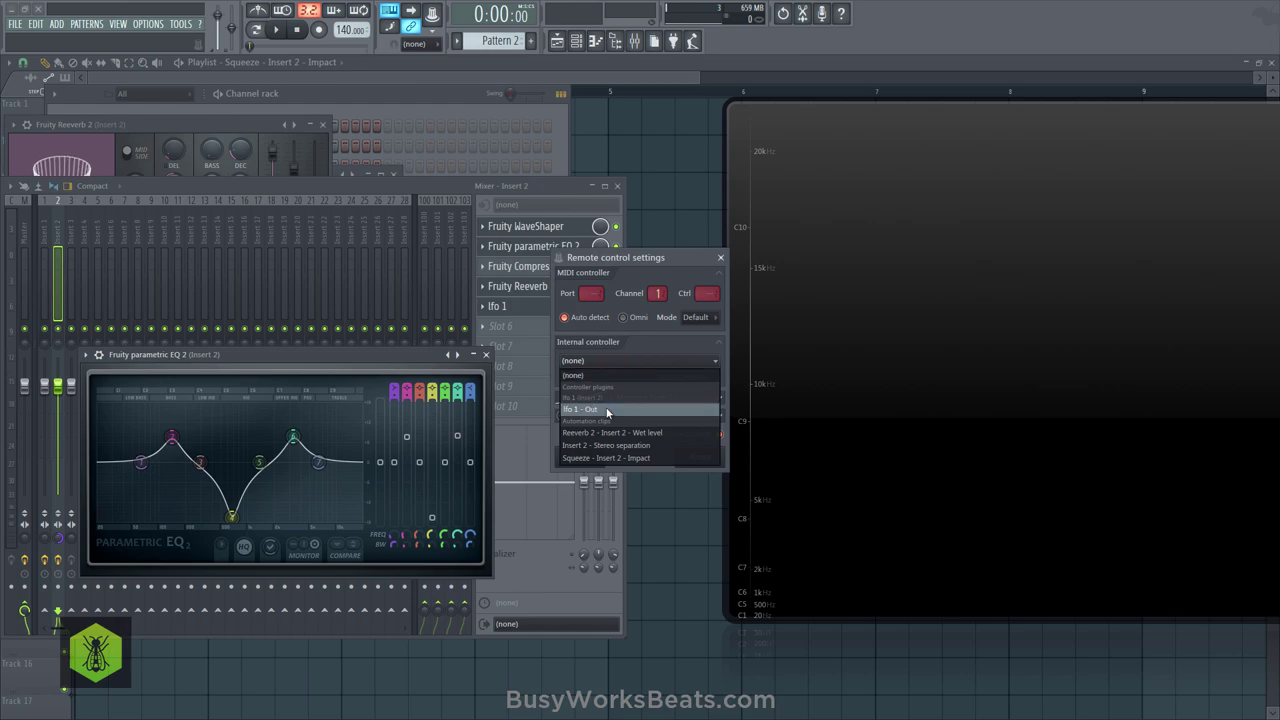
left_click(607, 410)
left_click(686, 455)
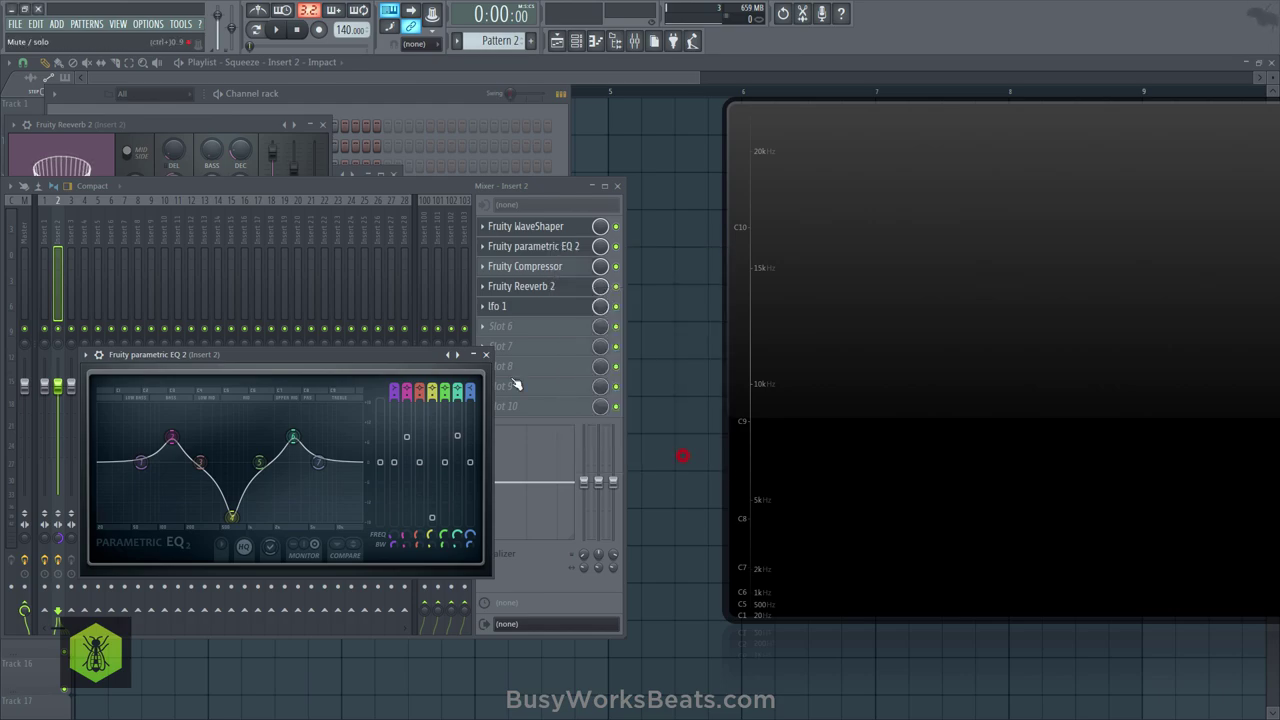
Add a second Basic sine LFO formula controller, named 'lfo 2'.
left_click(486, 328)
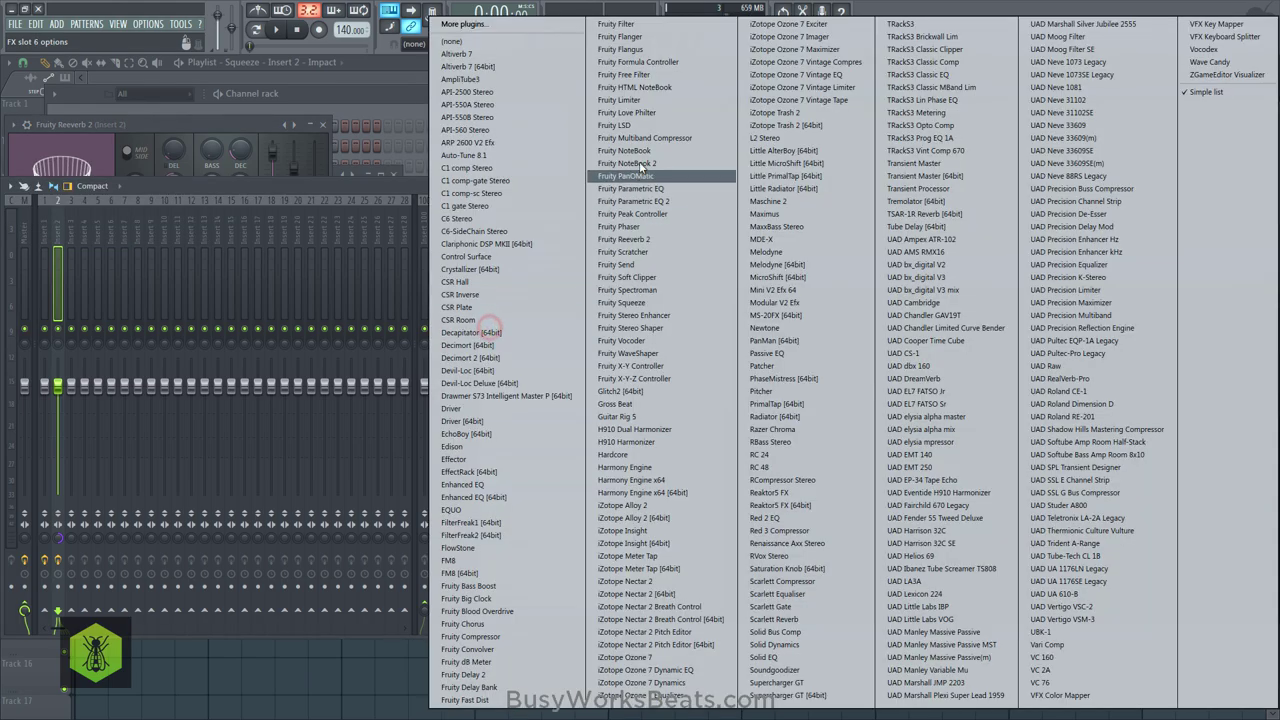
left_click(638, 61)
left_click(374, 178)
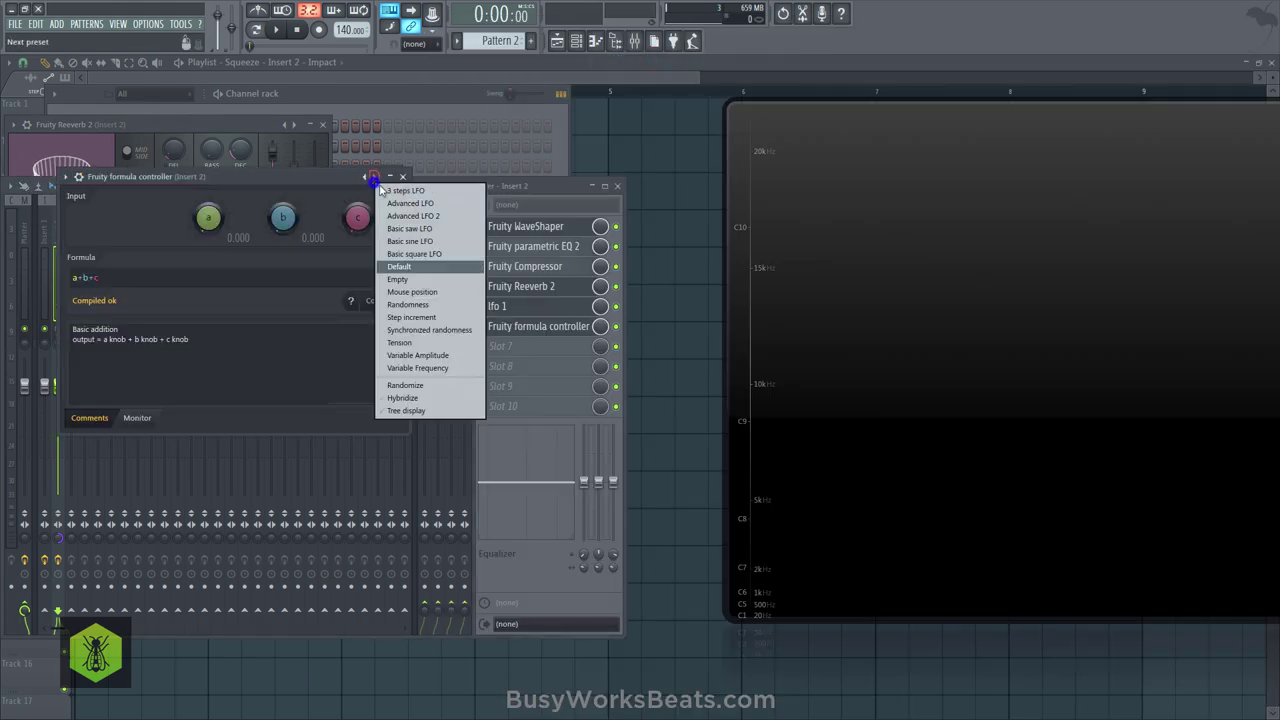
left_click(436, 245)
left_click(403, 177)
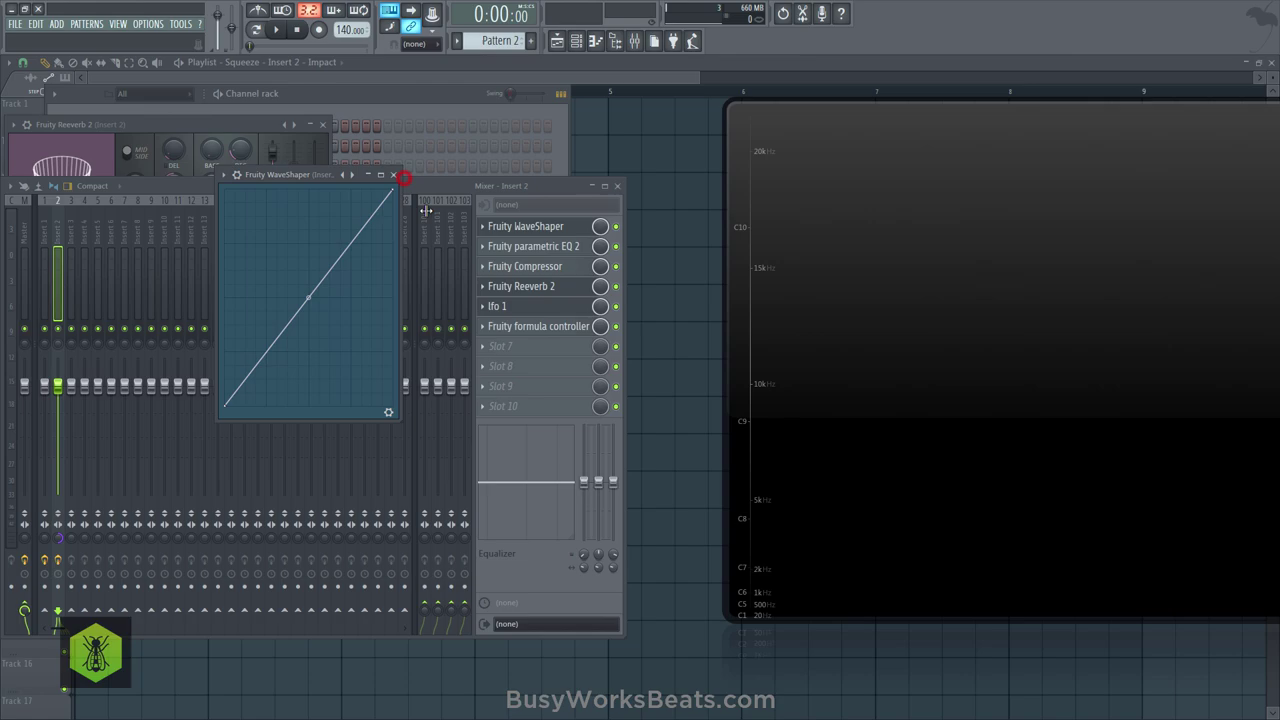
left_click(483, 328)
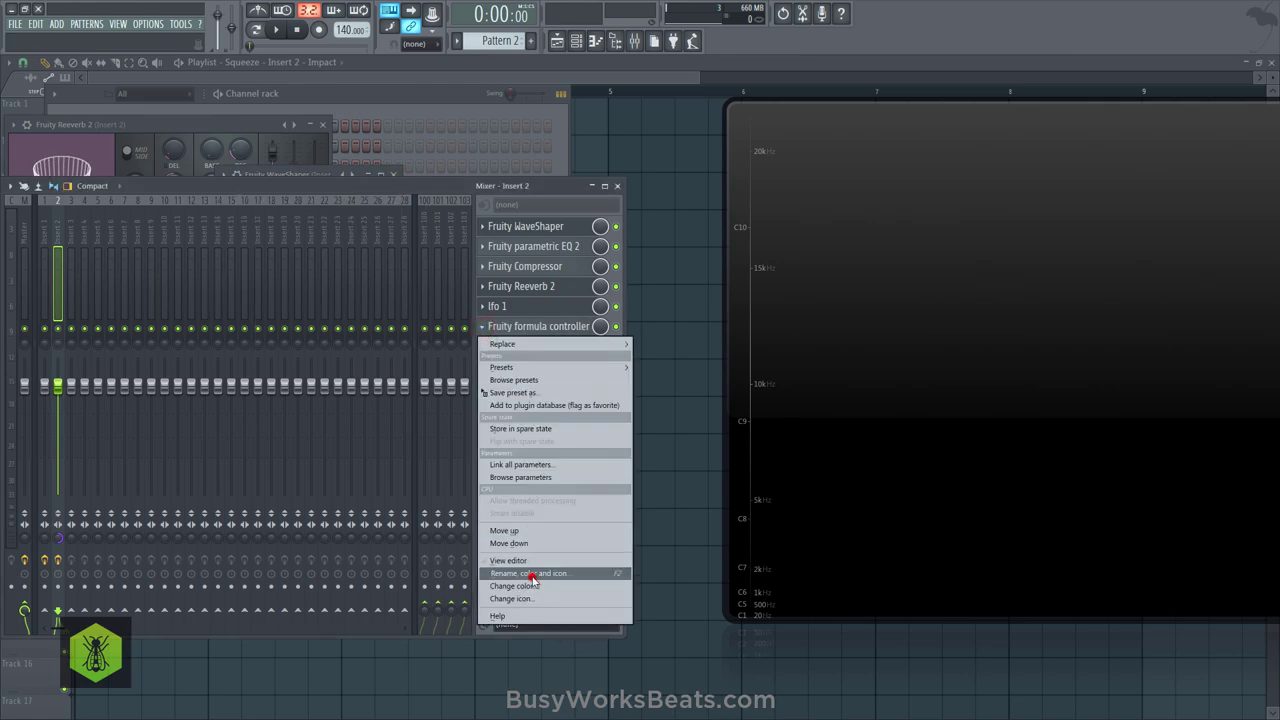
left_click(532, 575)
type("o 2")
key("Return")
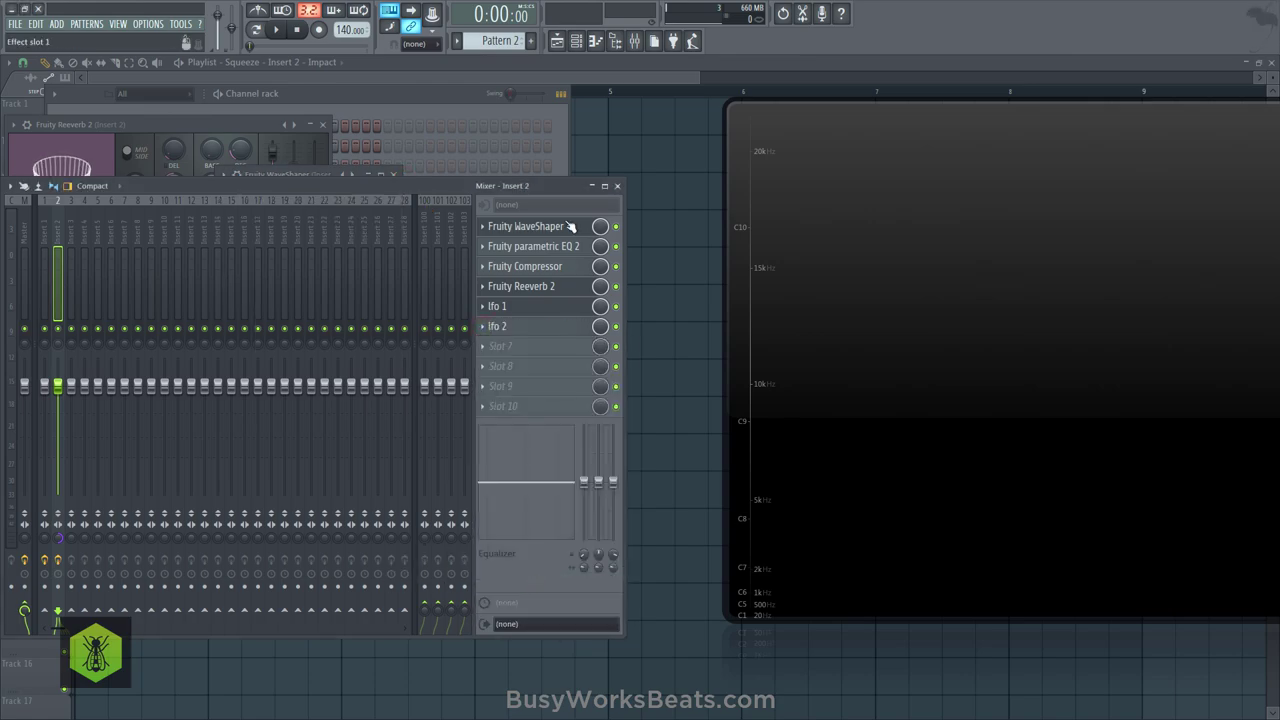
Link the EQ's band 2 frequency to lfo 2 - Out.
left_click(540, 248)
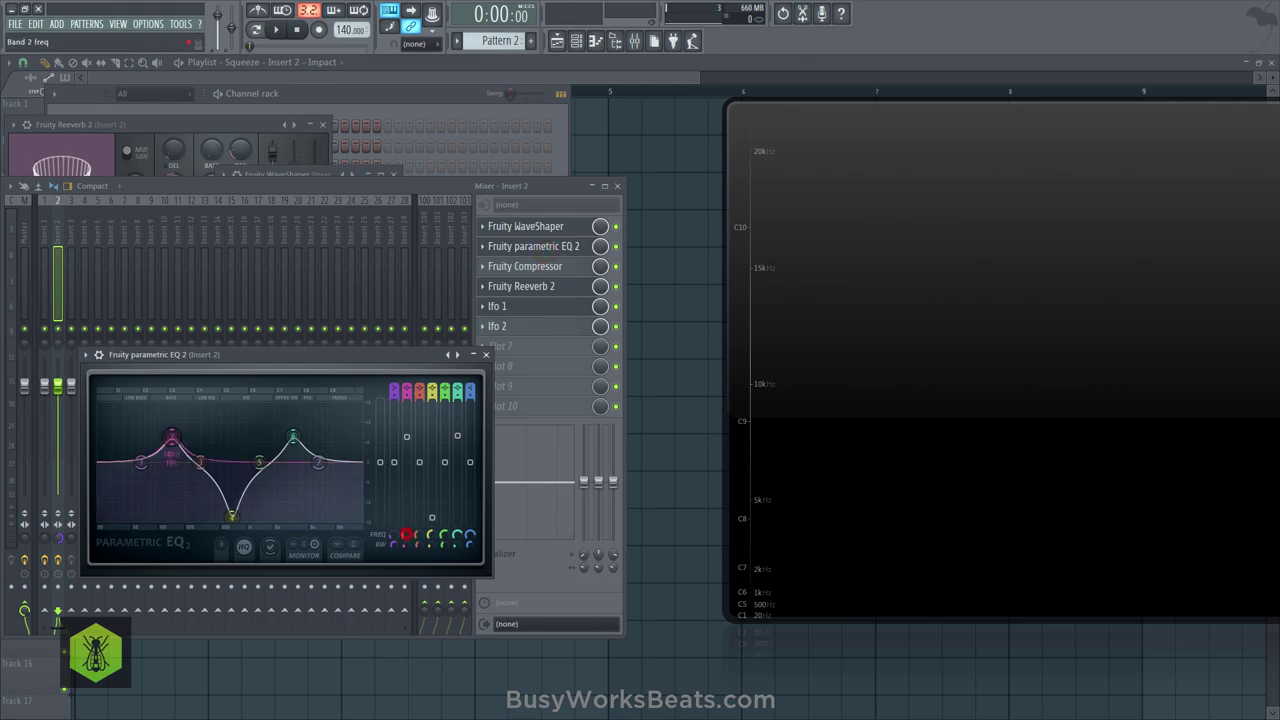
right_click(406, 536)
left_click(457, 624)
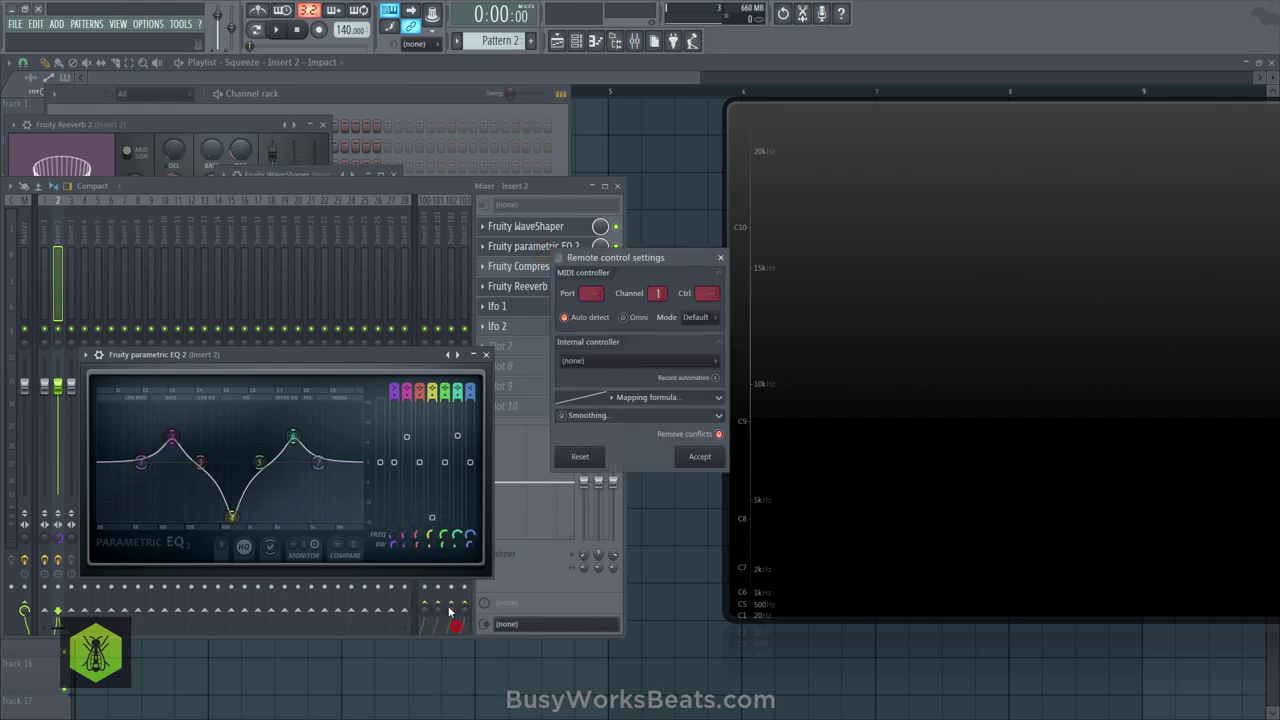
left_click(637, 362)
left_click(621, 436)
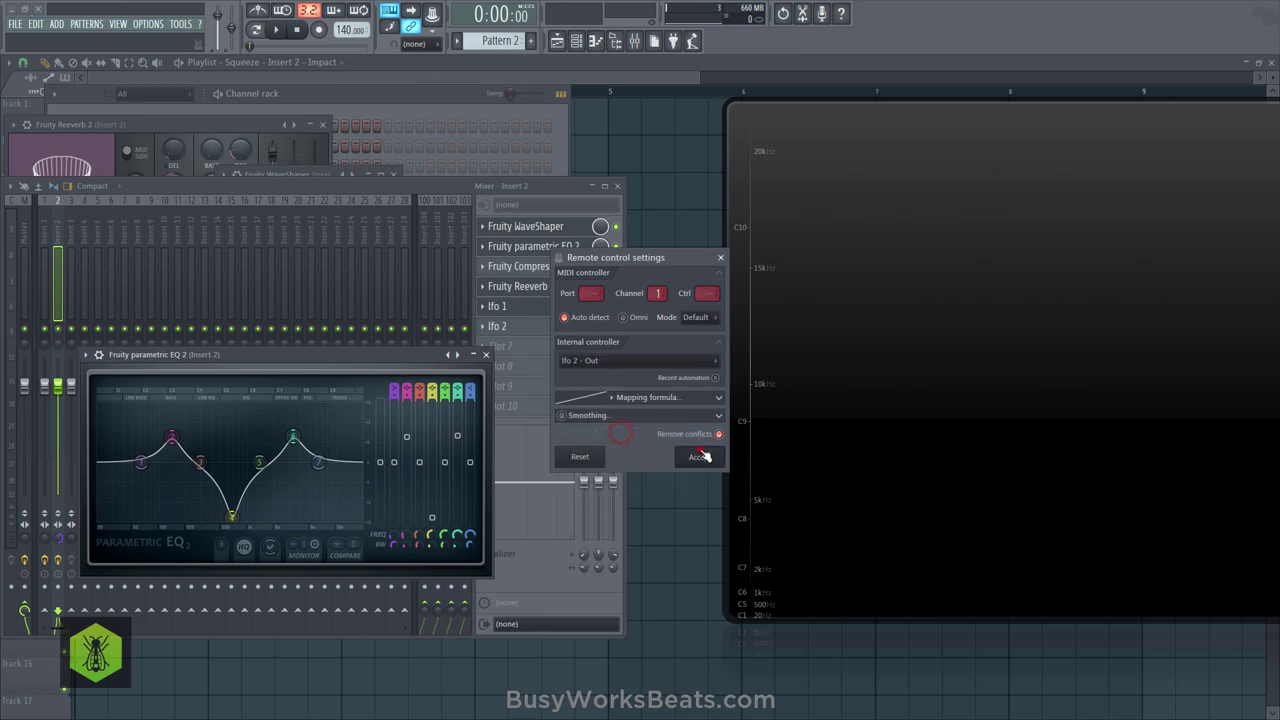
left_click(699, 451)
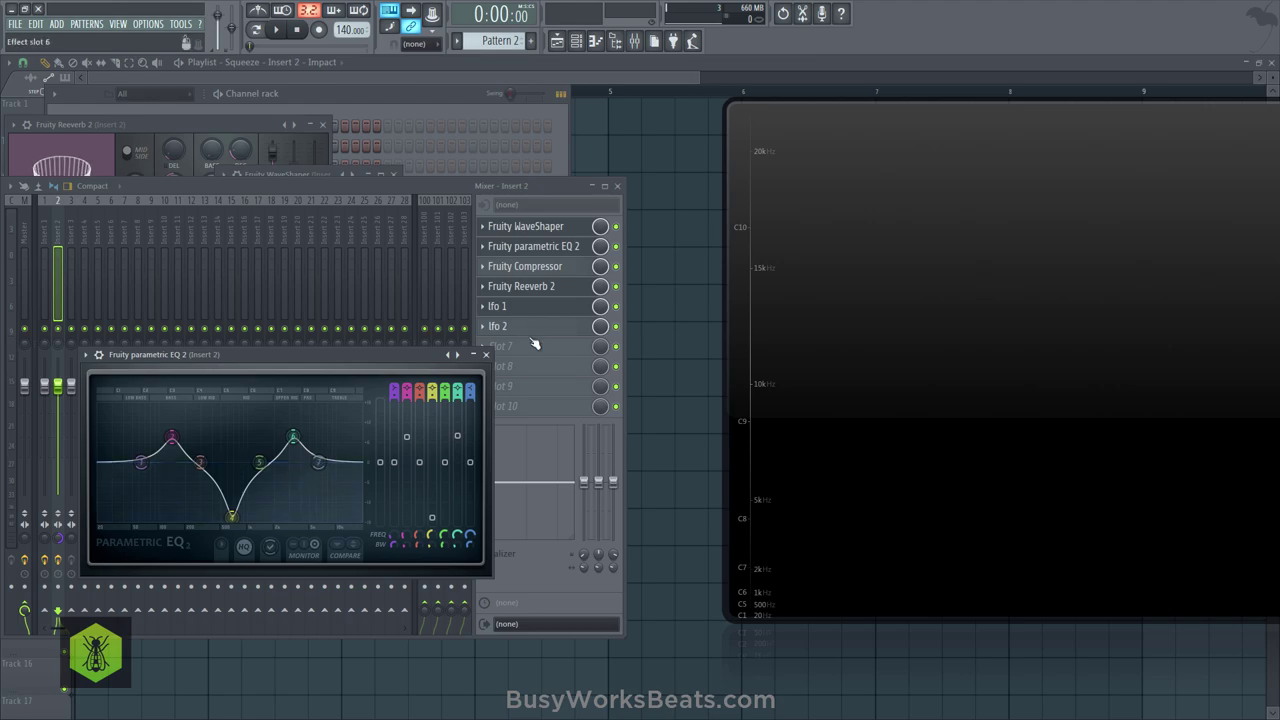
Add a third Basic sine LFO formula controller, named 'lfo 3'.
left_click(518, 345)
left_click(655, 63)
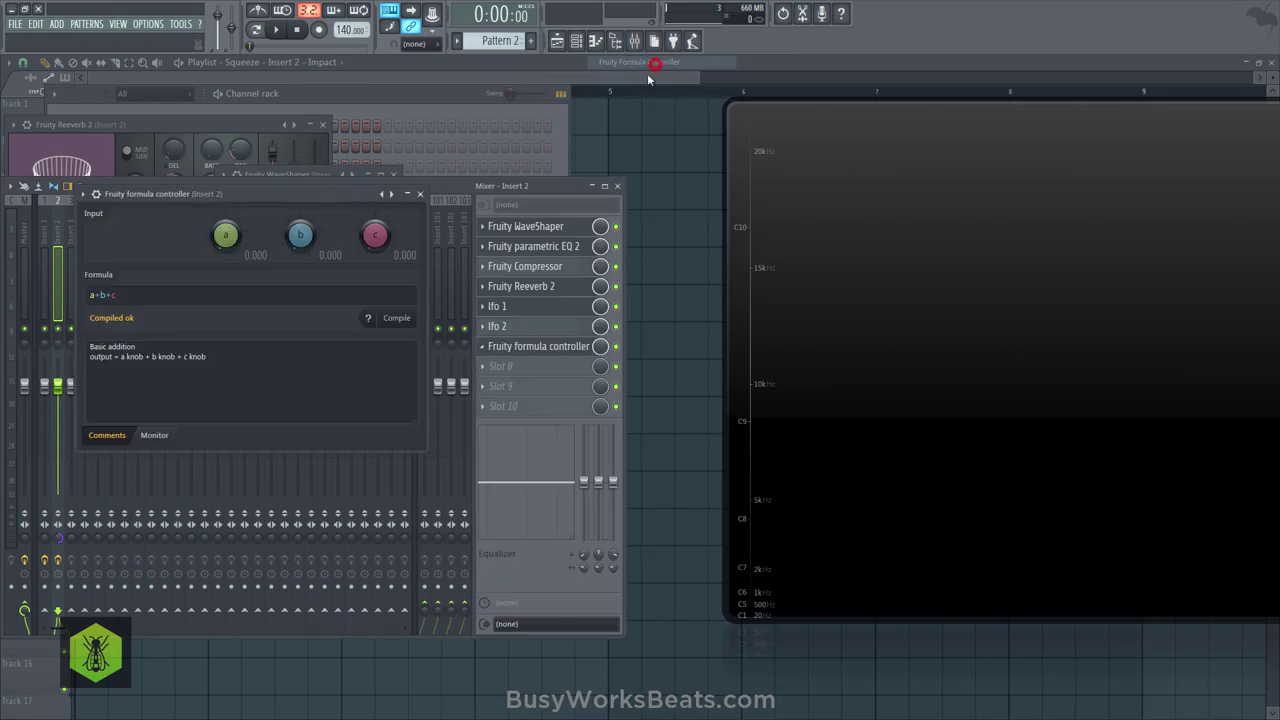
right_click(388, 200)
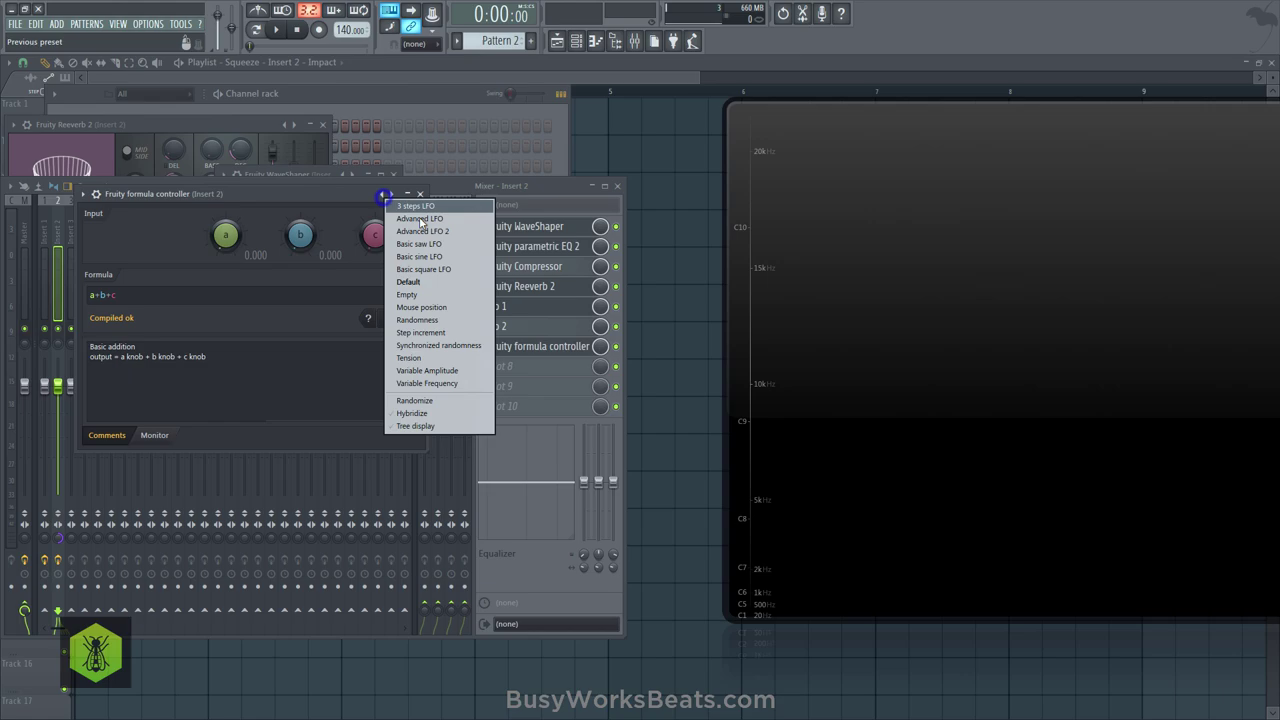
left_click(435, 256)
left_click(483, 346)
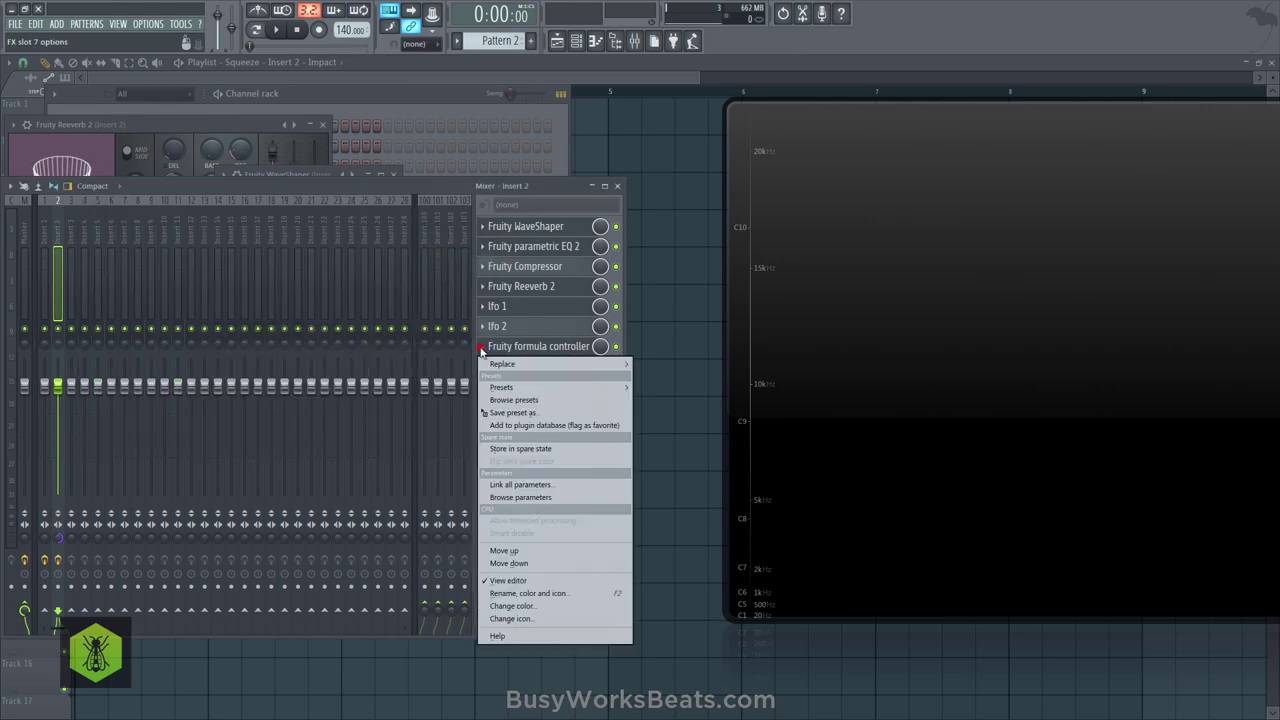
left_click(515, 595)
type("lf")
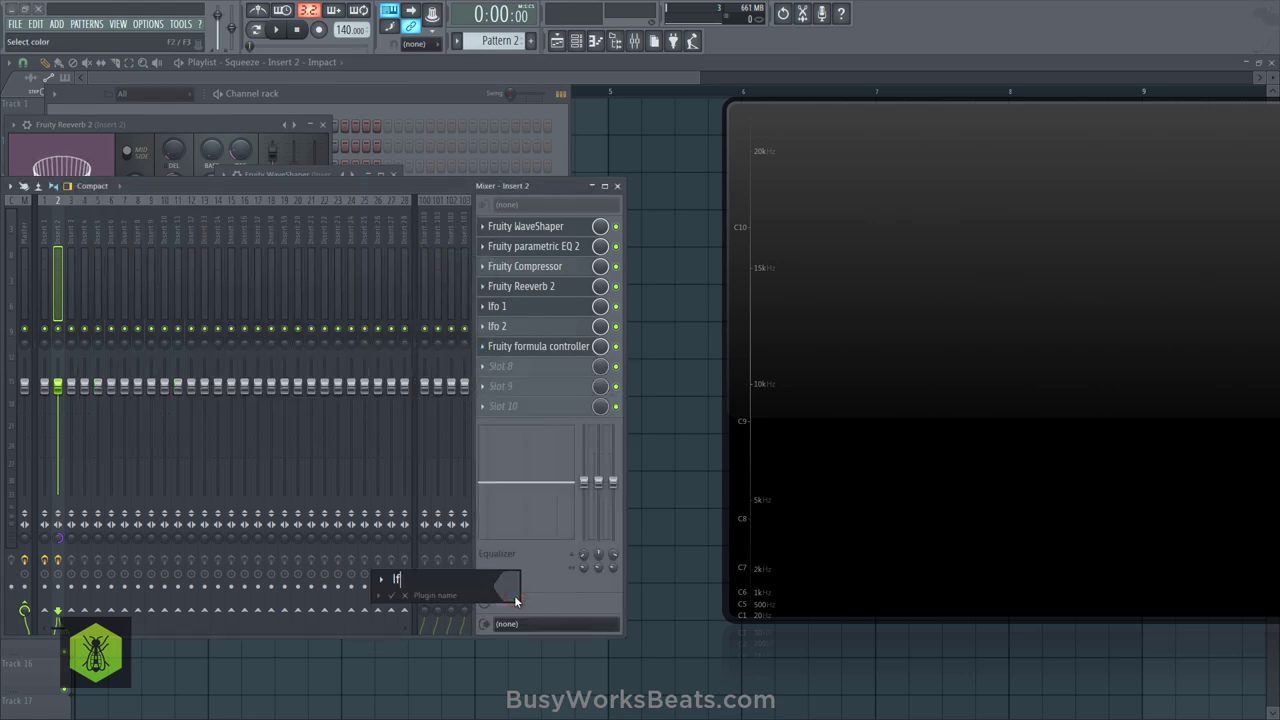
type("o 3")
key("Return")
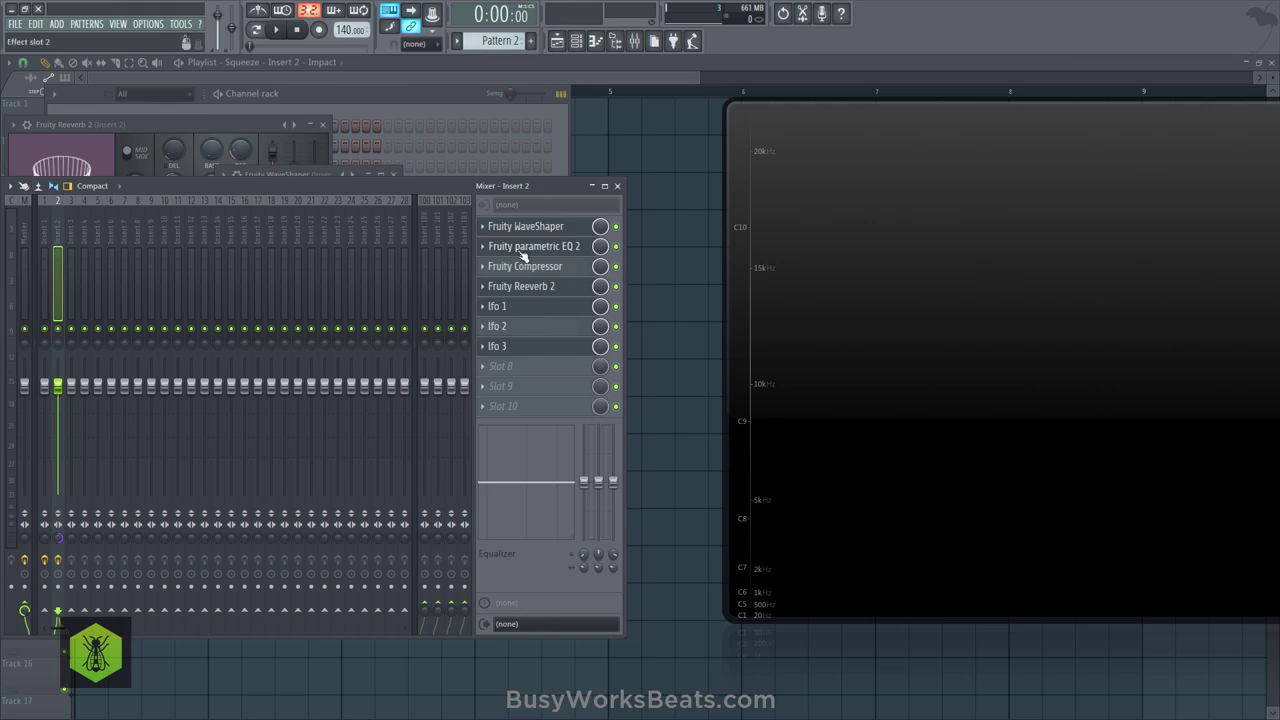
Link the EQ's band 4 frequency to lfo 3 - Out and bring up lfo 3's settings.
left_click(520, 250)
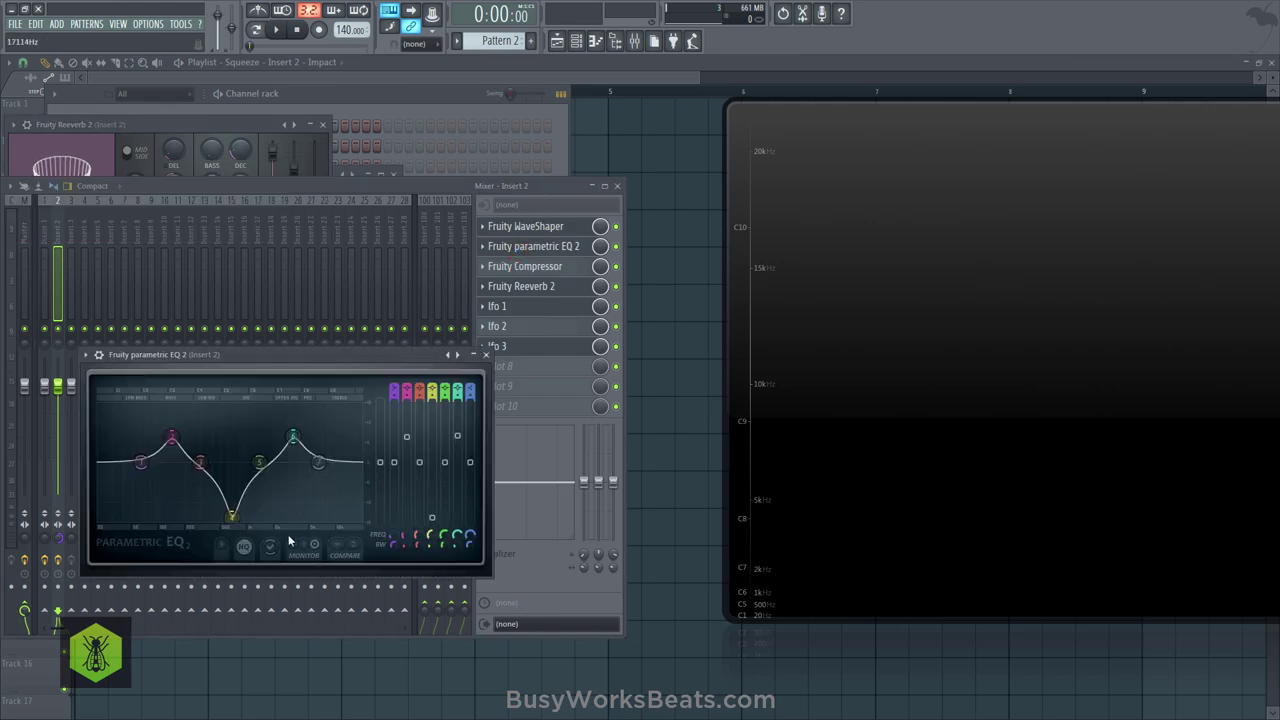
right_click(435, 538)
left_click(483, 625)
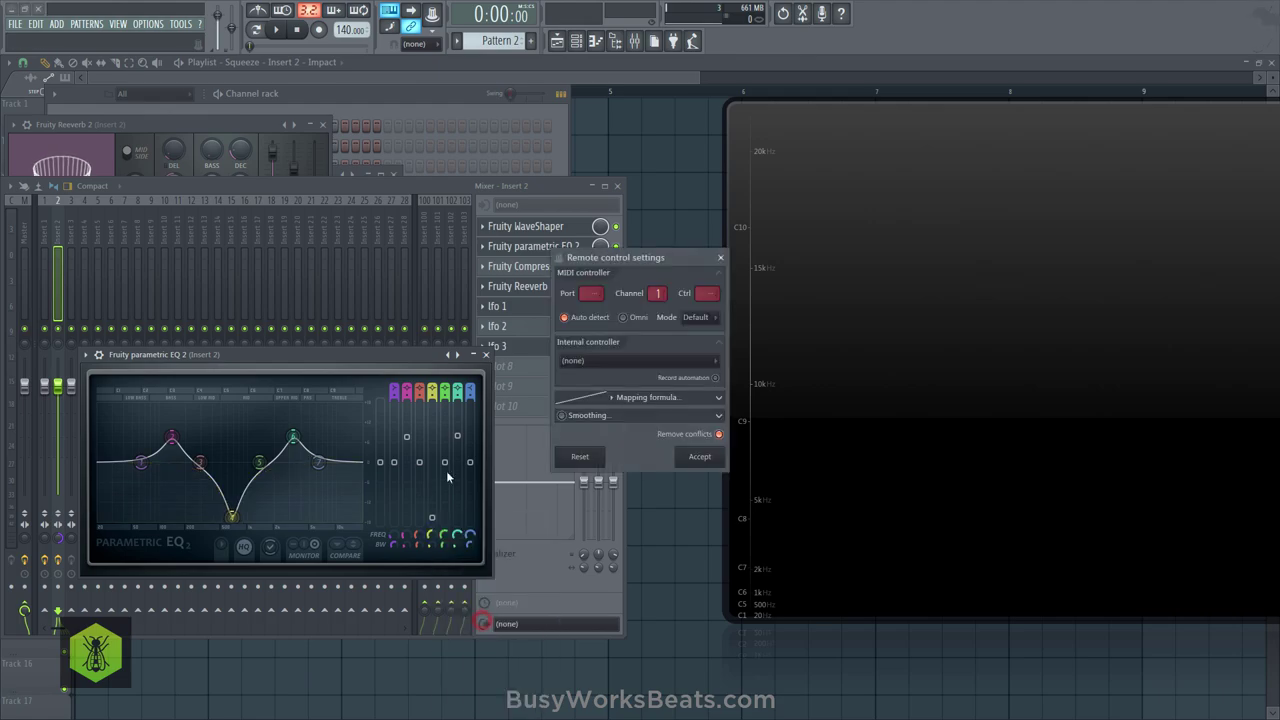
left_click(612, 360)
left_click(612, 456)
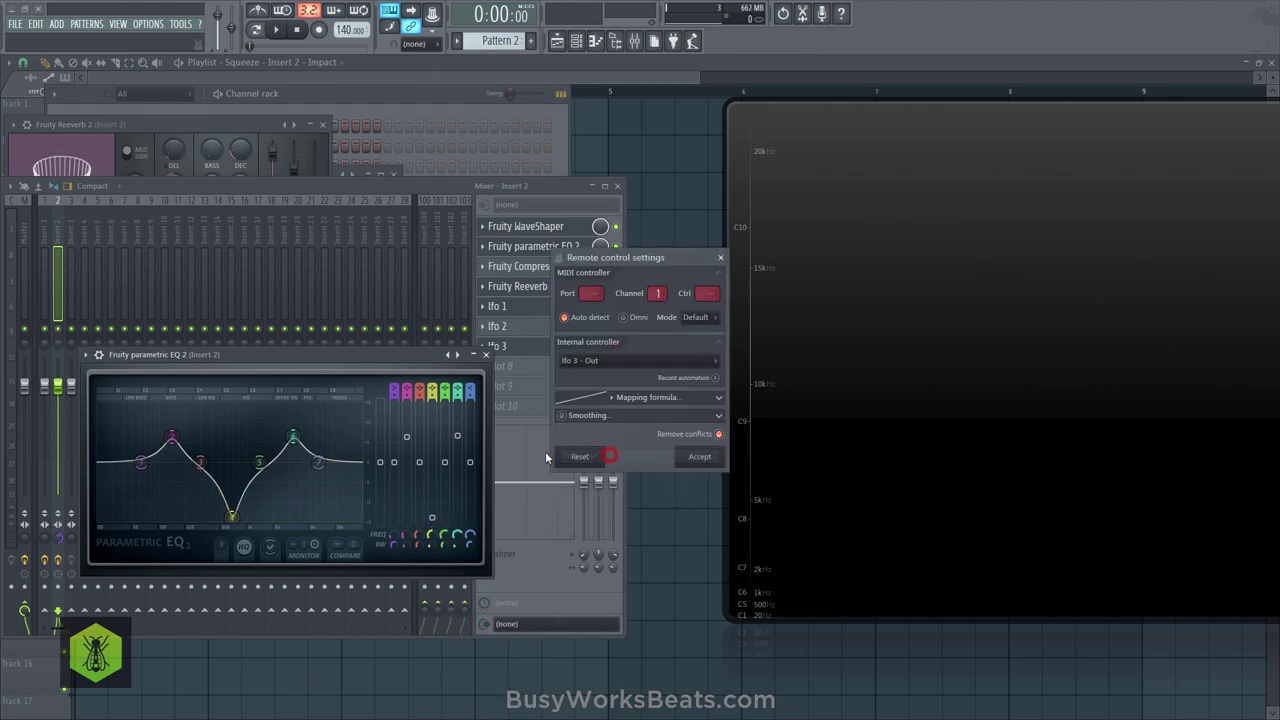
left_click(698, 457)
left_click(486, 356)
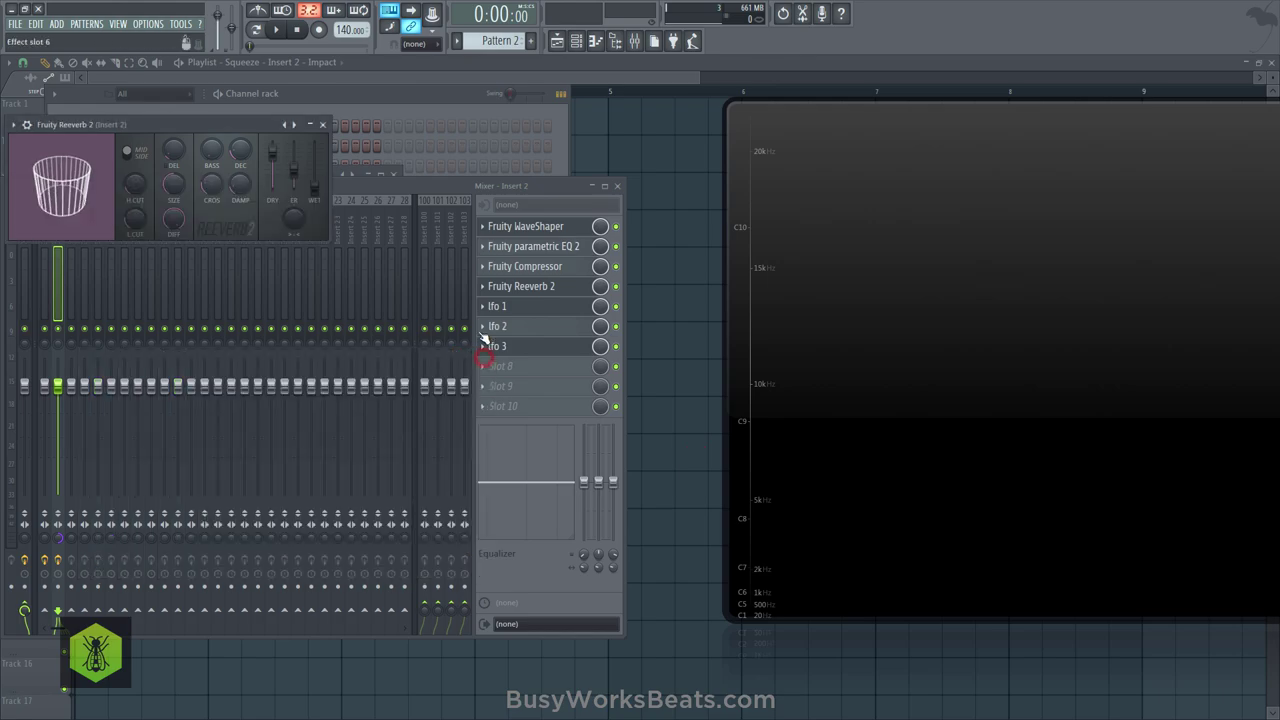
left_click(505, 309)
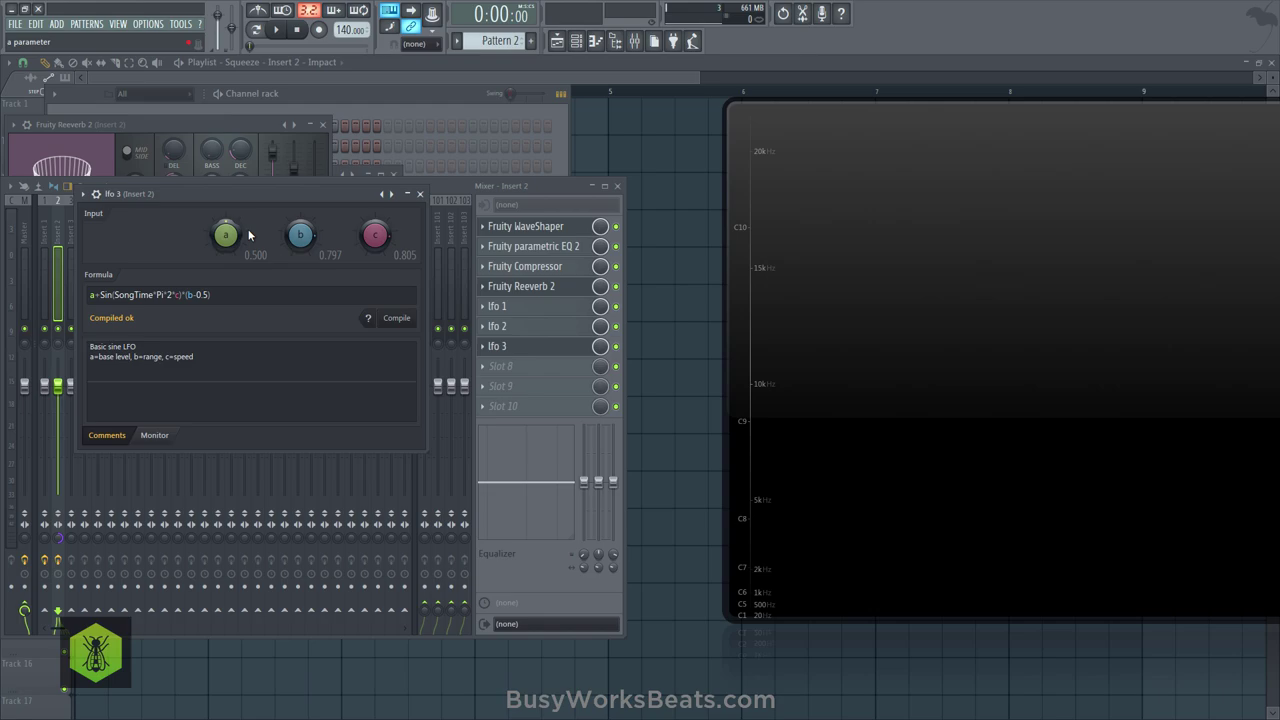
Drop the Insert 2 fader to -7.3 dB, check the sample channel settings, and reopen the EQ.
left_click(538, 251)
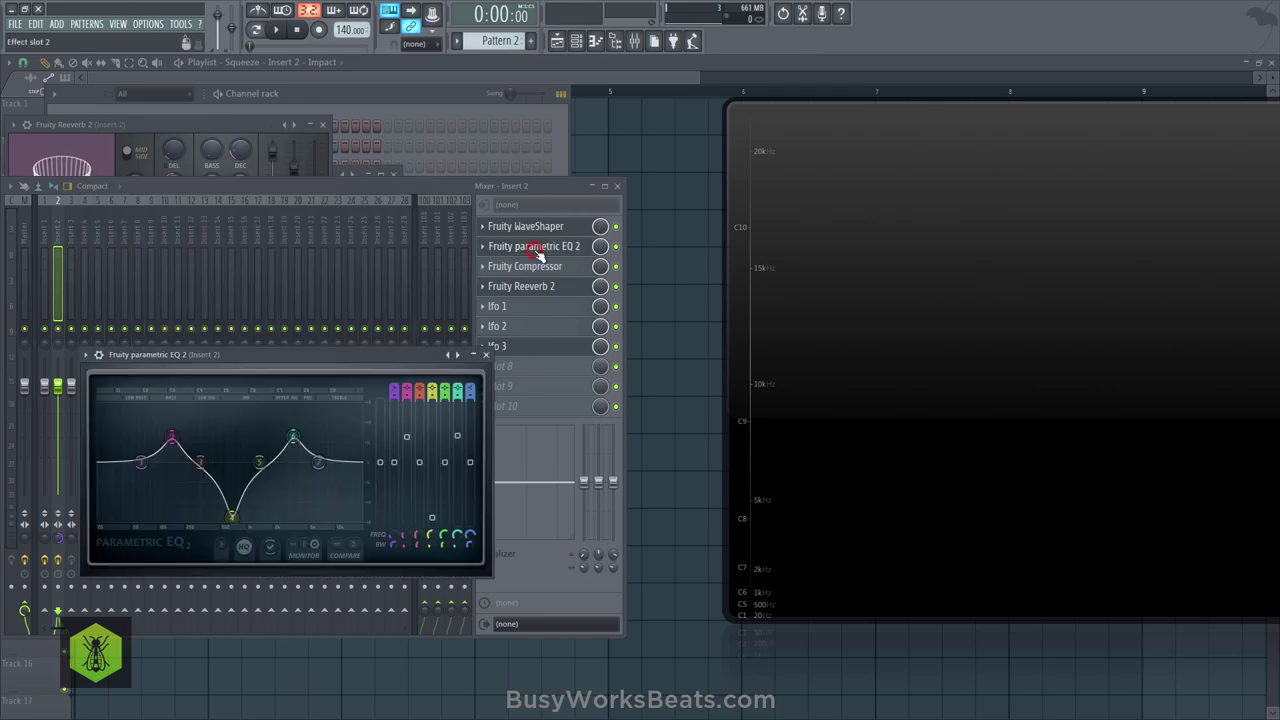
left_click_drag(55, 389, 57, 418)
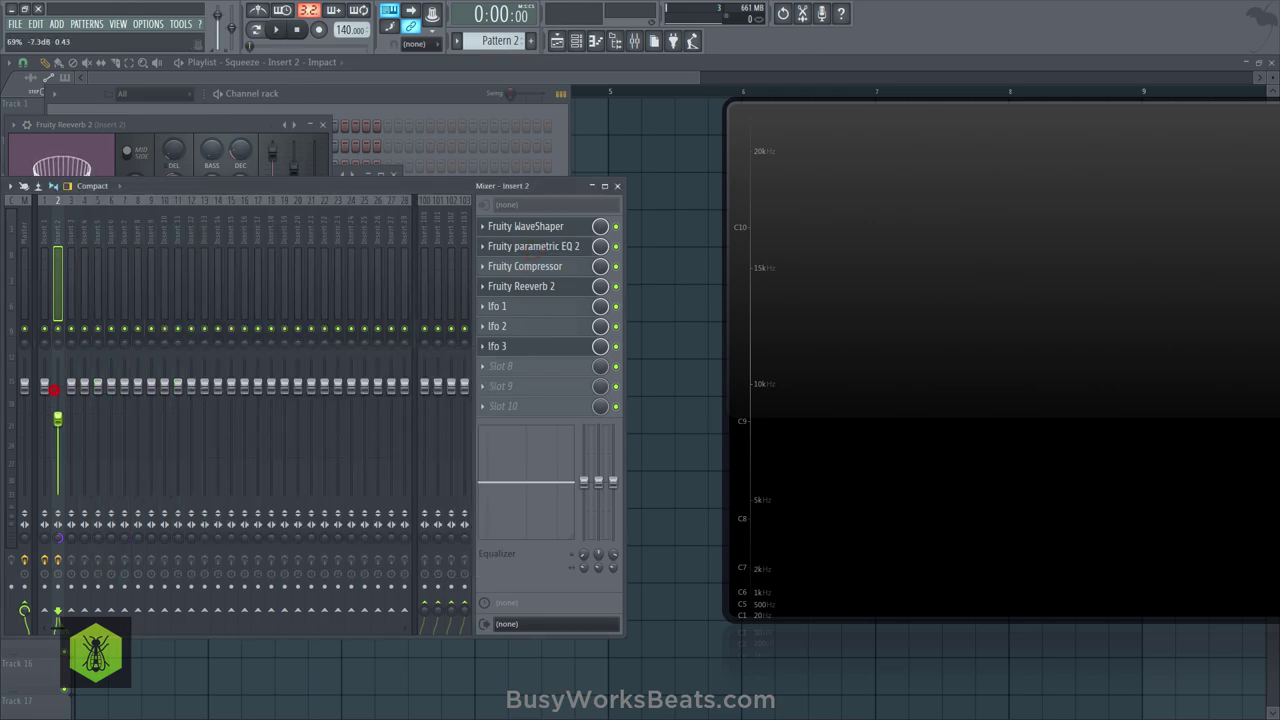
left_click(268, 93)
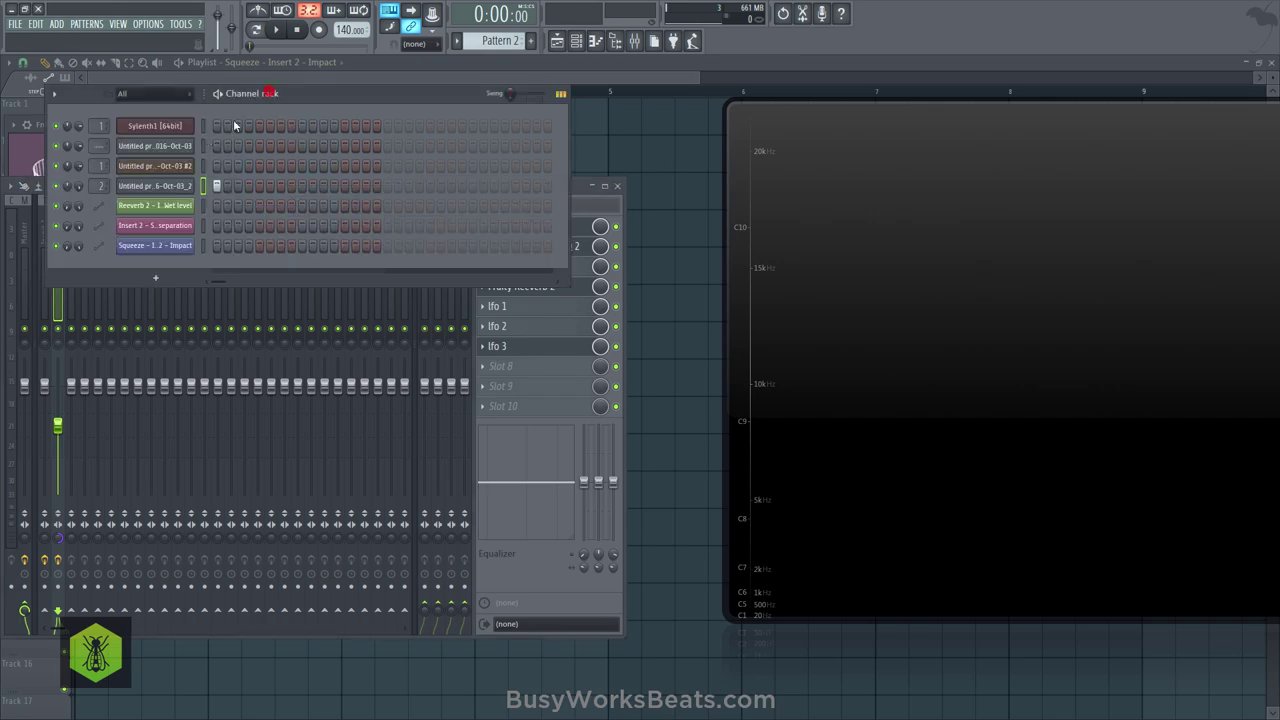
left_click(163, 185)
left_click(288, 101)
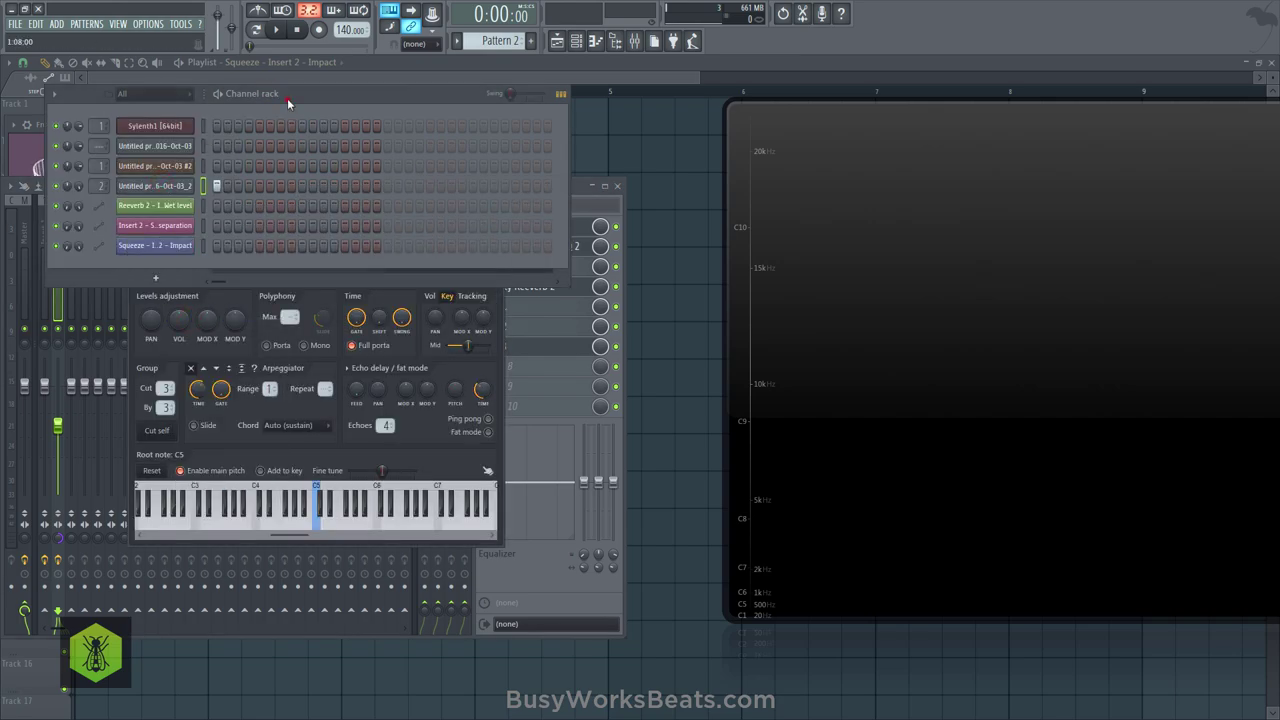
left_click(57, 431)
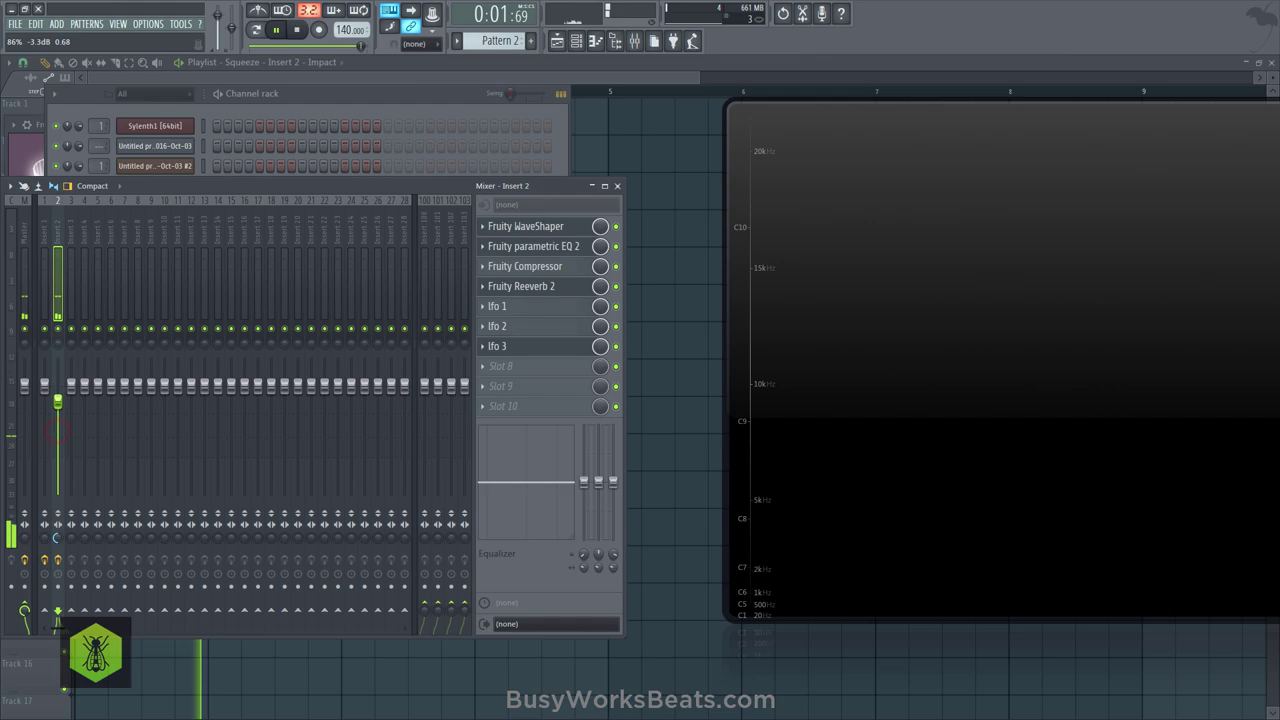
left_click(520, 286)
left_click(543, 249)
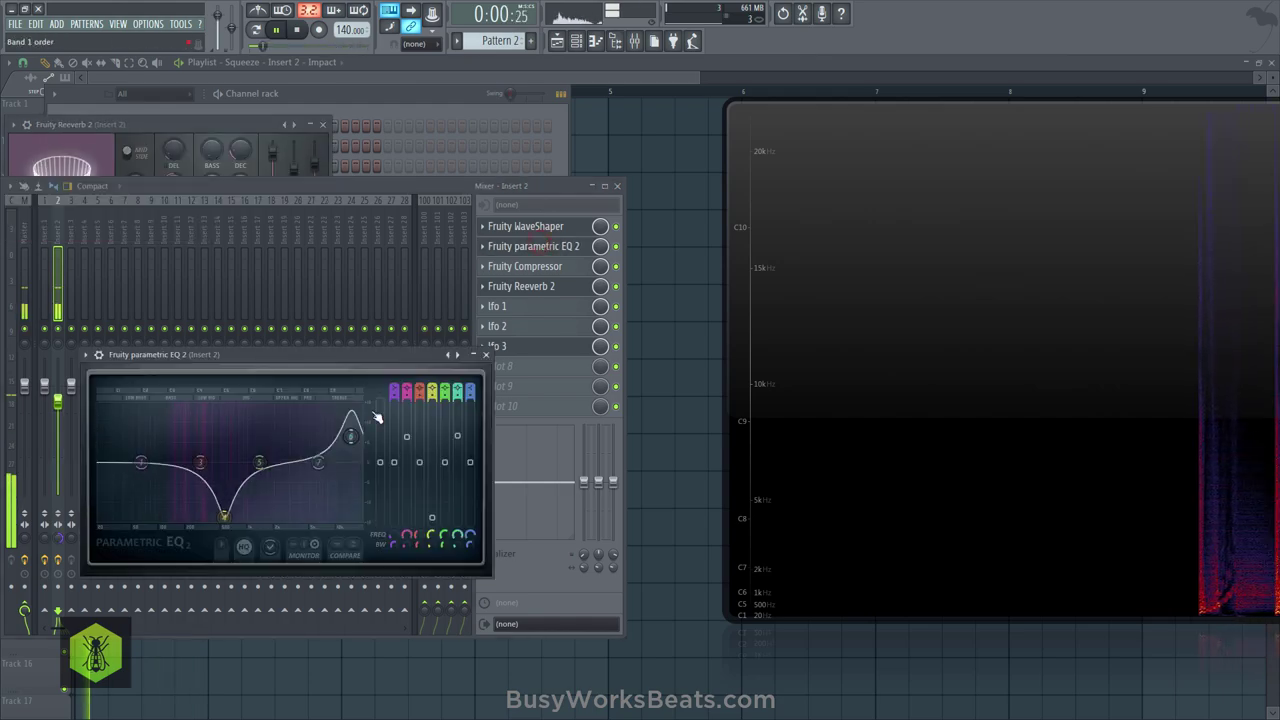
Set lfo 1's knobs a, b, c to 0.613, 0.633 and 1.000.
left_click(522, 307)
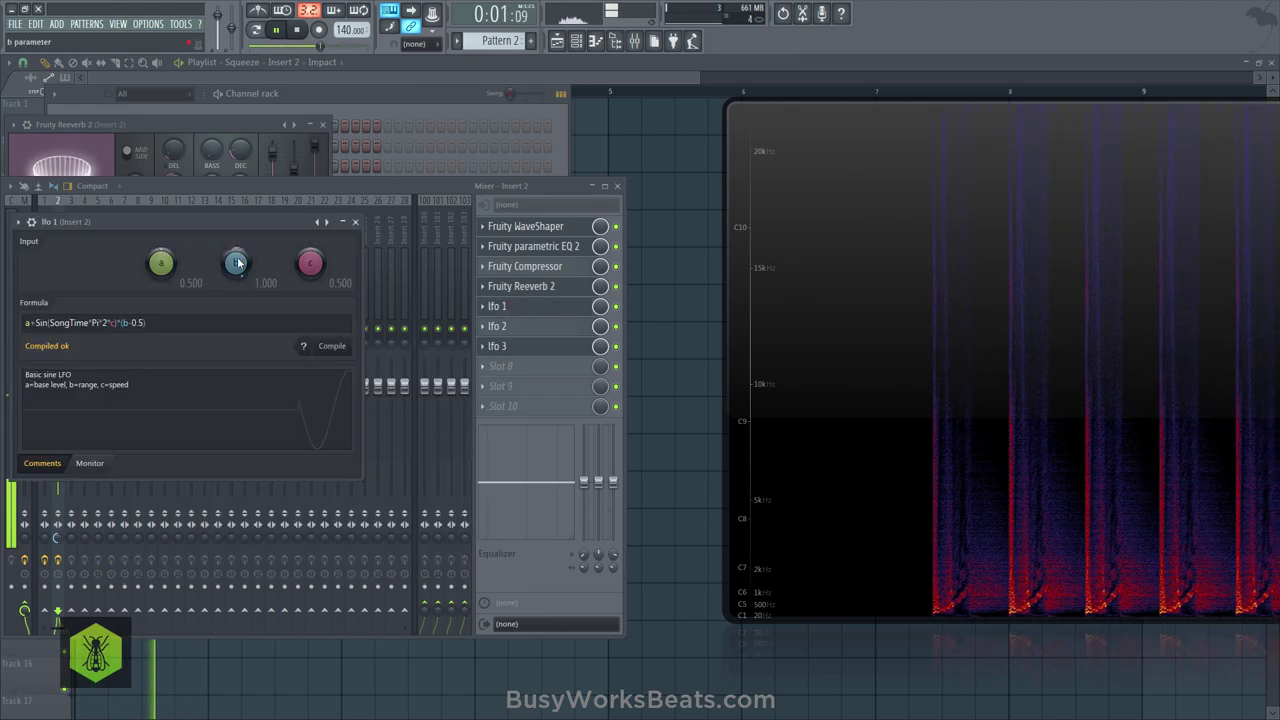
left_click_drag(237, 262, 237, 285)
left_click_drag(310, 262, 310, 240)
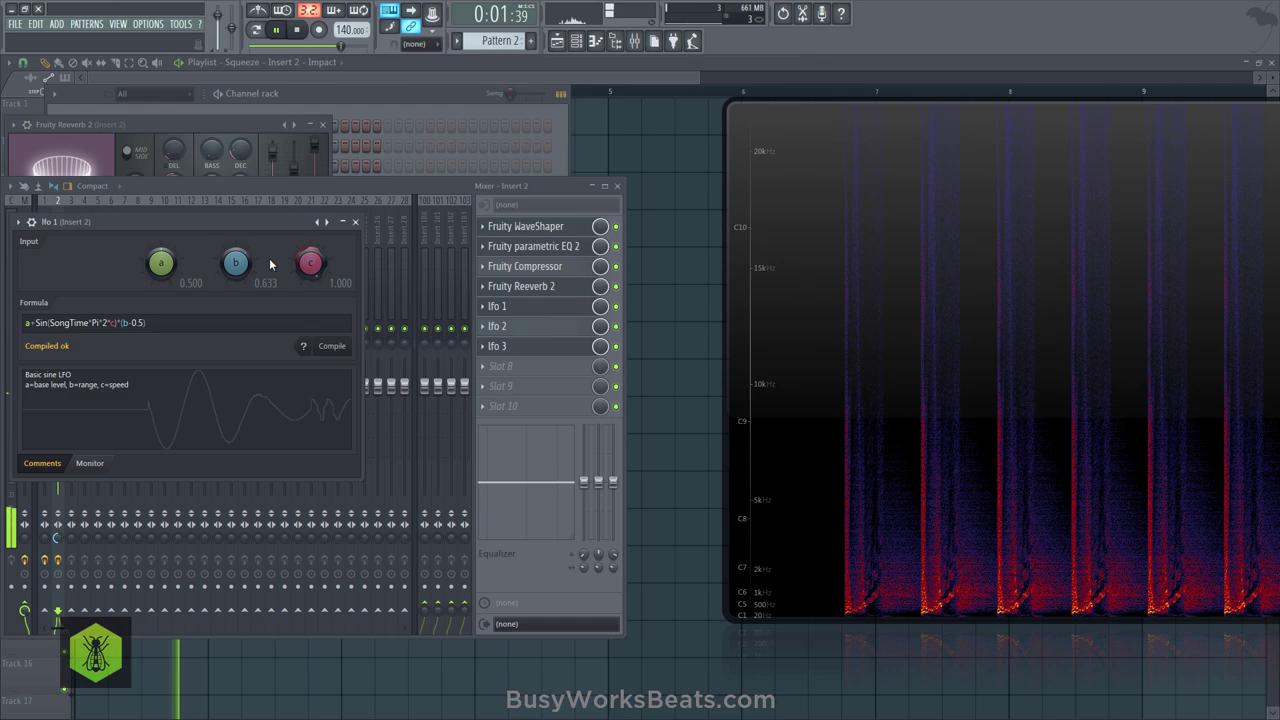
left_click_drag(161, 262, 161, 250)
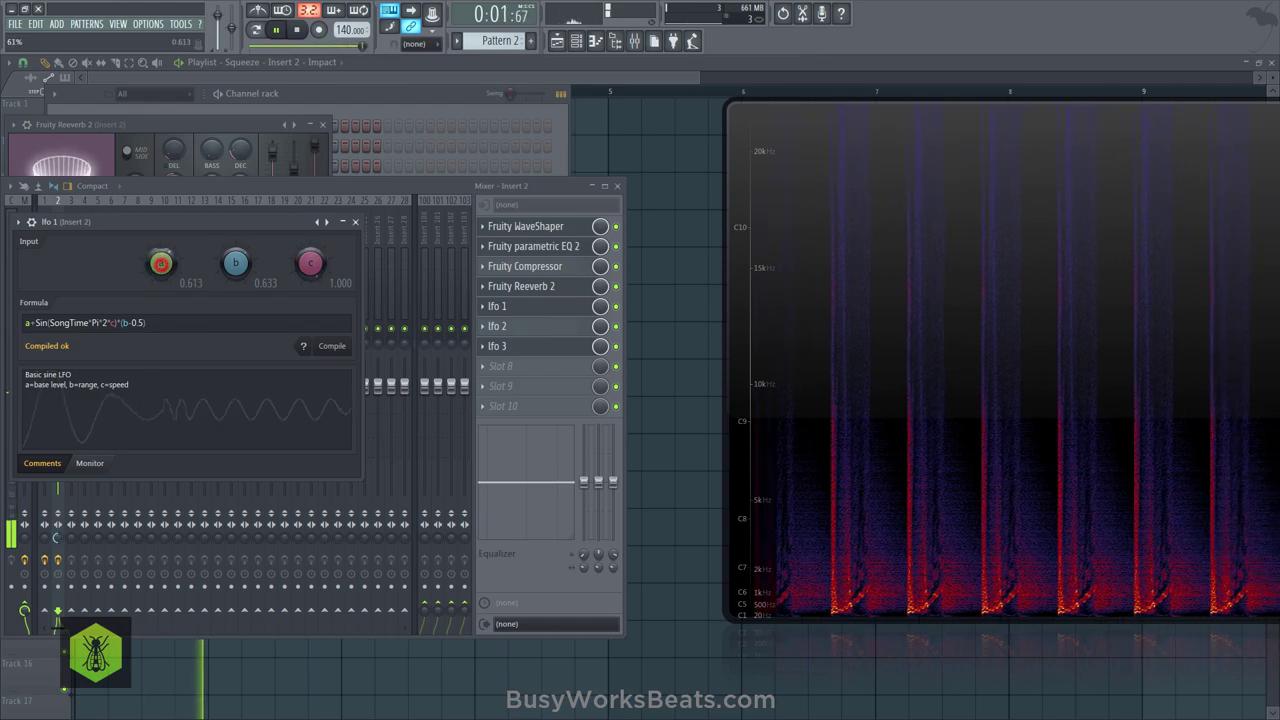
Check the lfo 3 controller settings and reopen the parametric EQ 2.
left_click(517, 343)
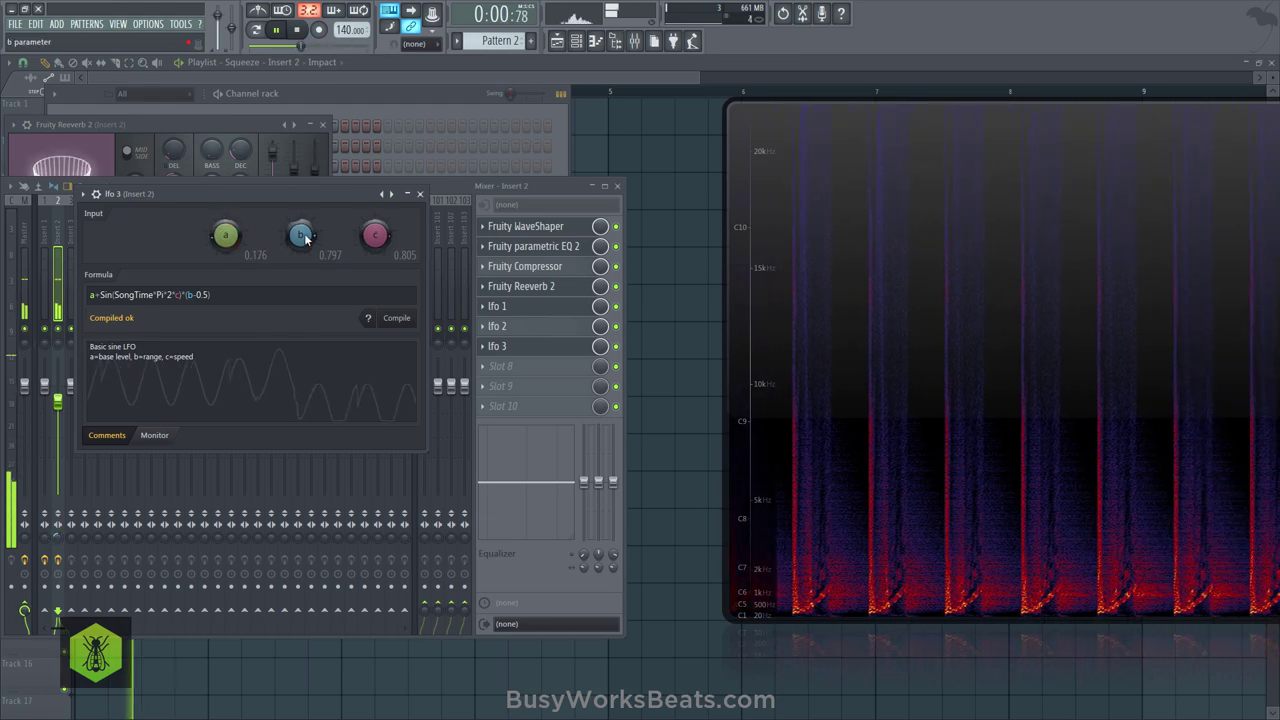
left_click(523, 348)
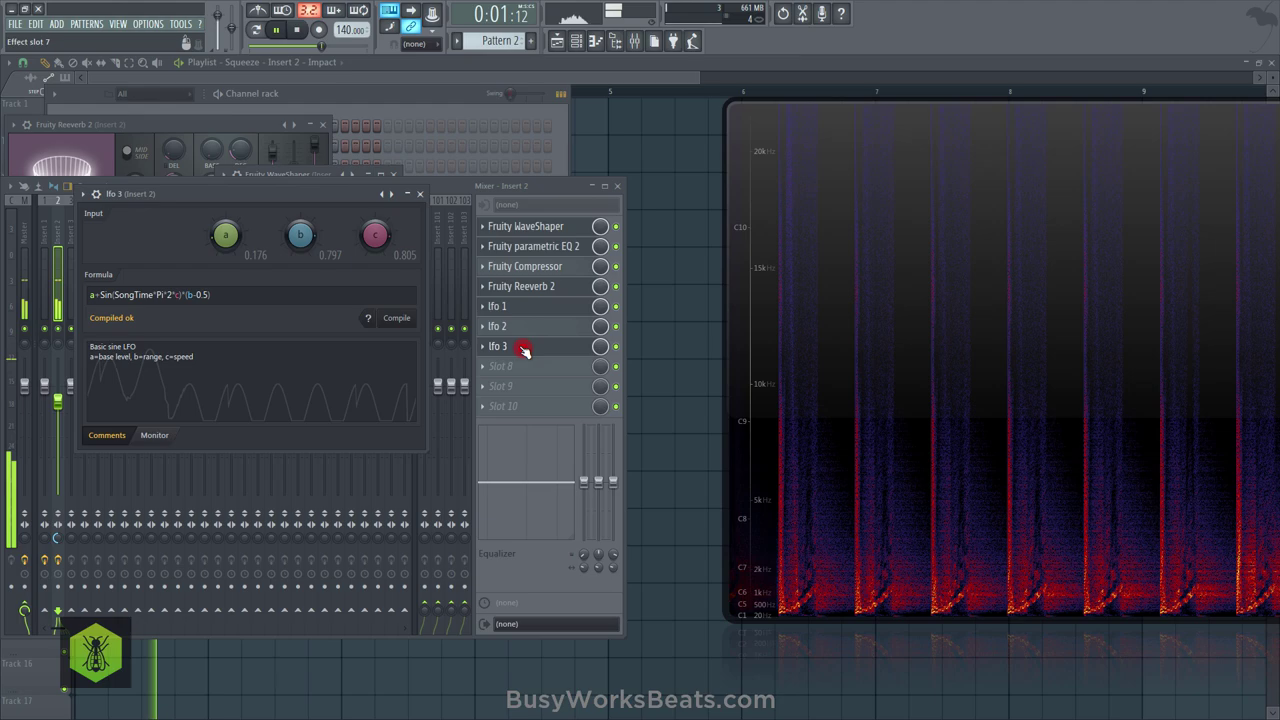
left_click(505, 347)
left_click(505, 348)
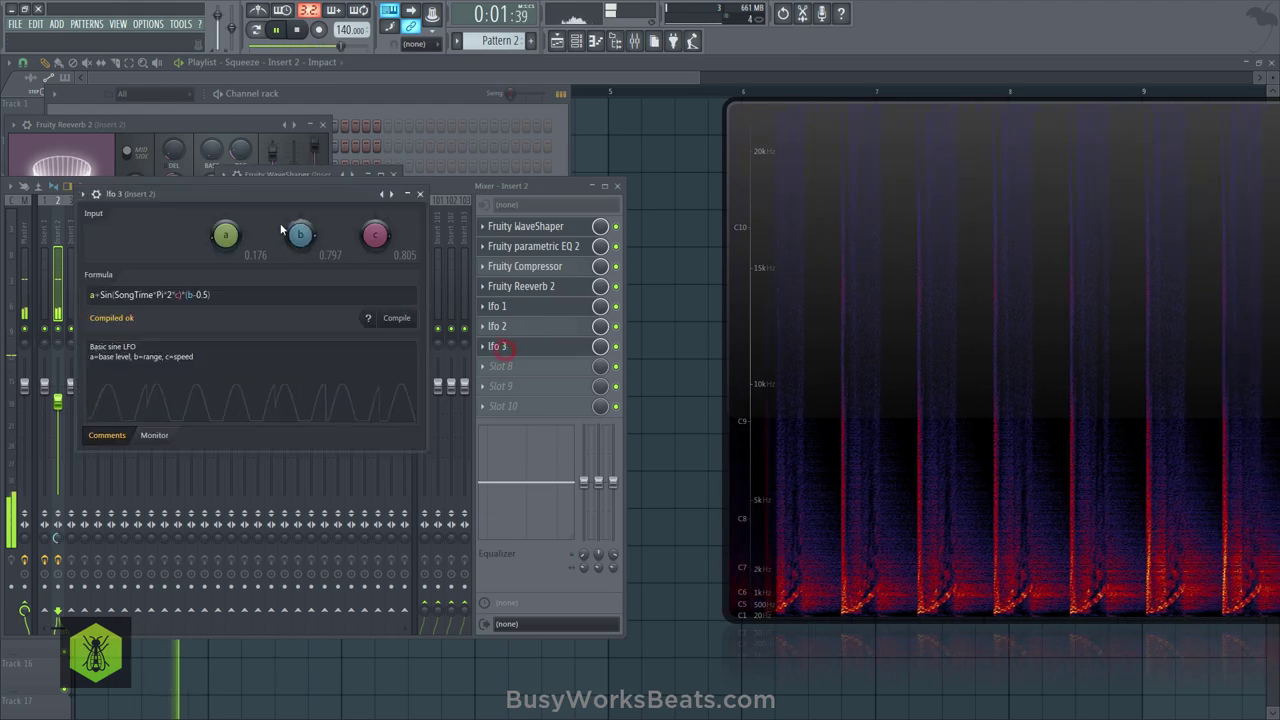
left_click(420, 194)
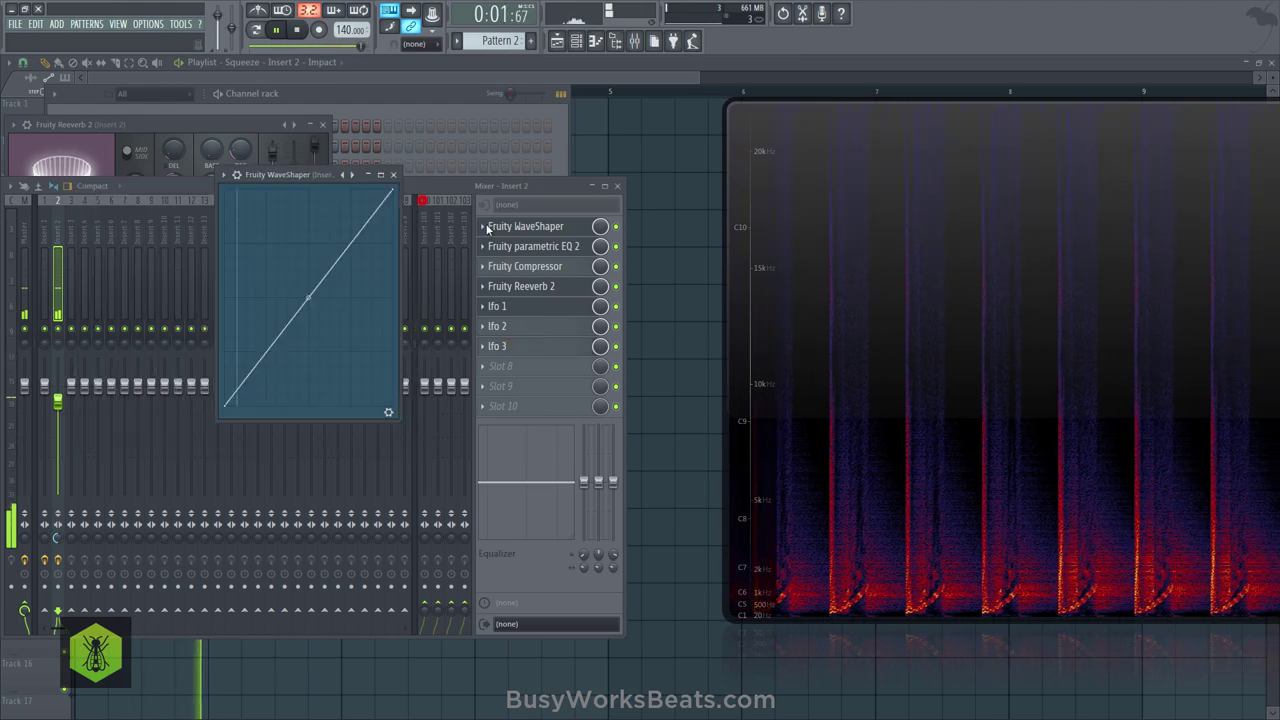
left_click(566, 246)
Audition the modulated EQ with repeated playback, then set the EQ 2 mix to 100%.
key("space")
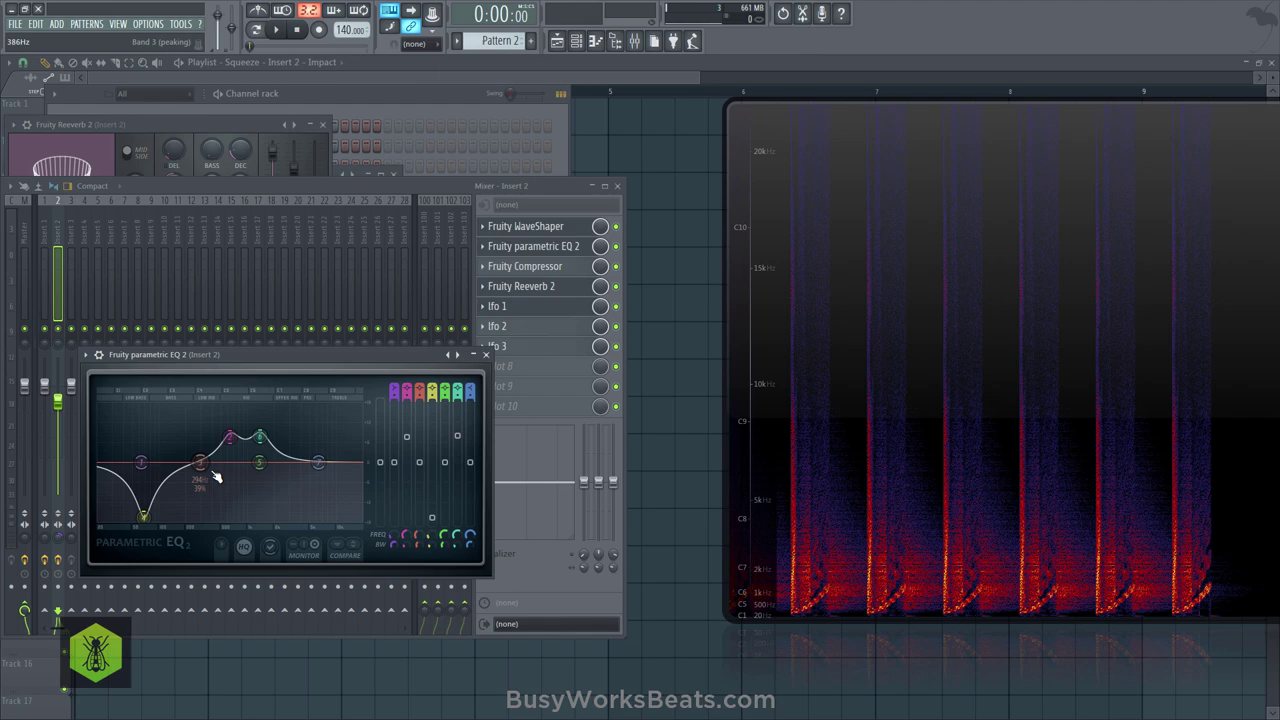
key("space")
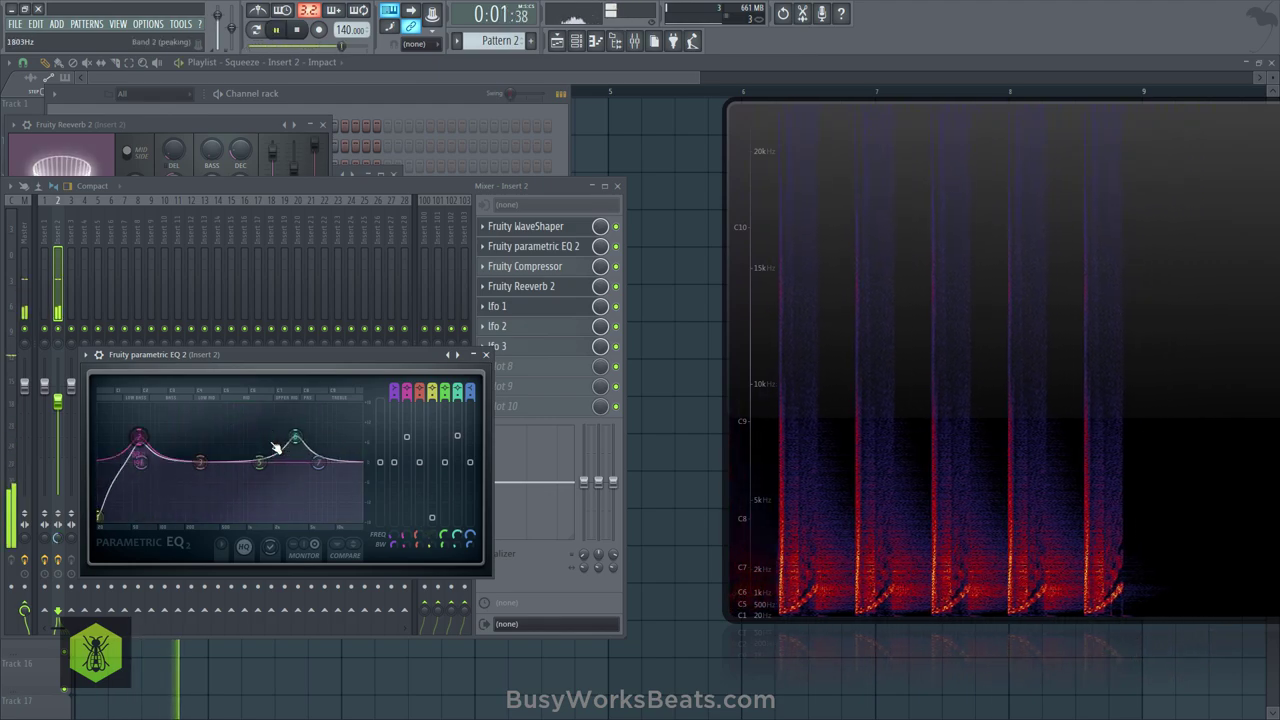
key("space")
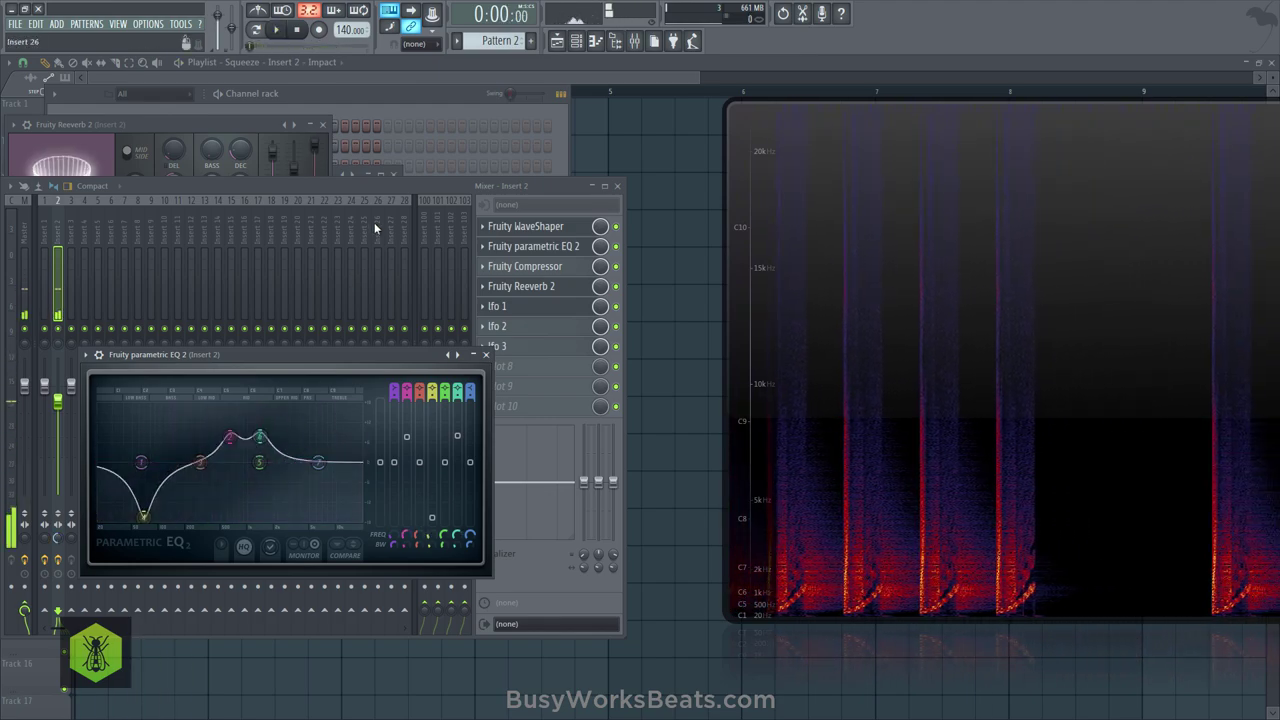
key("space")
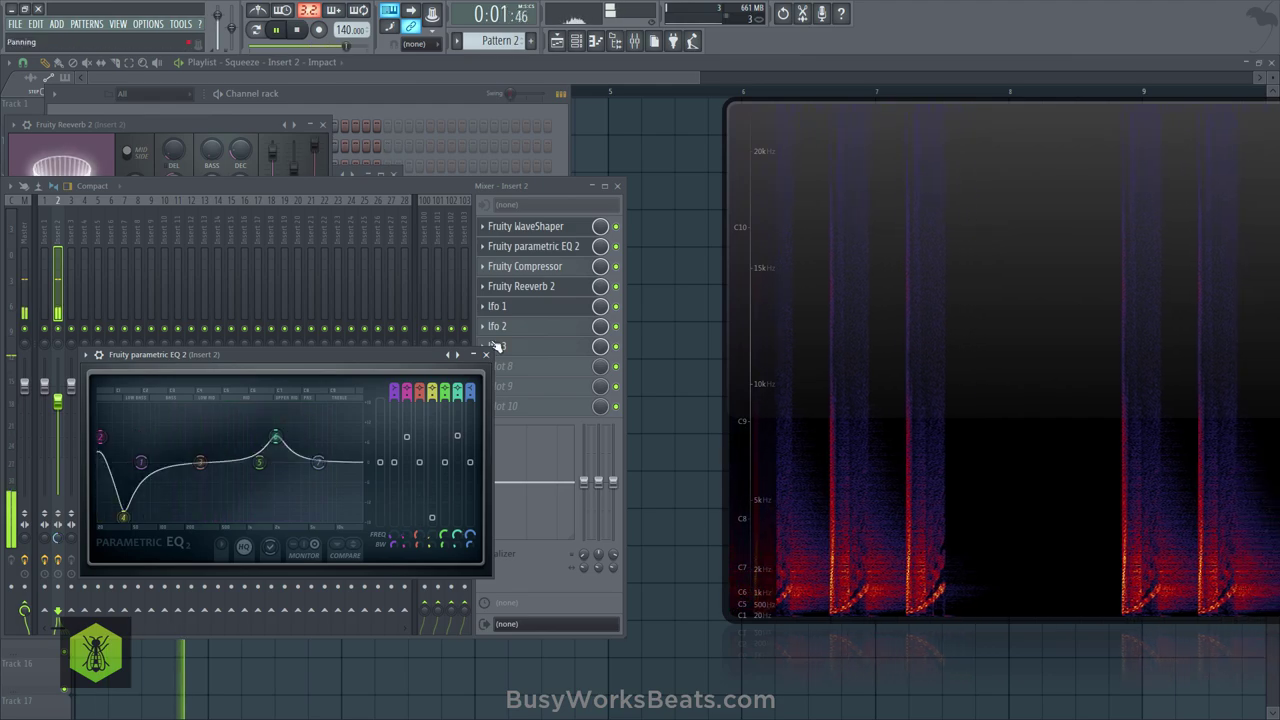
key("space")
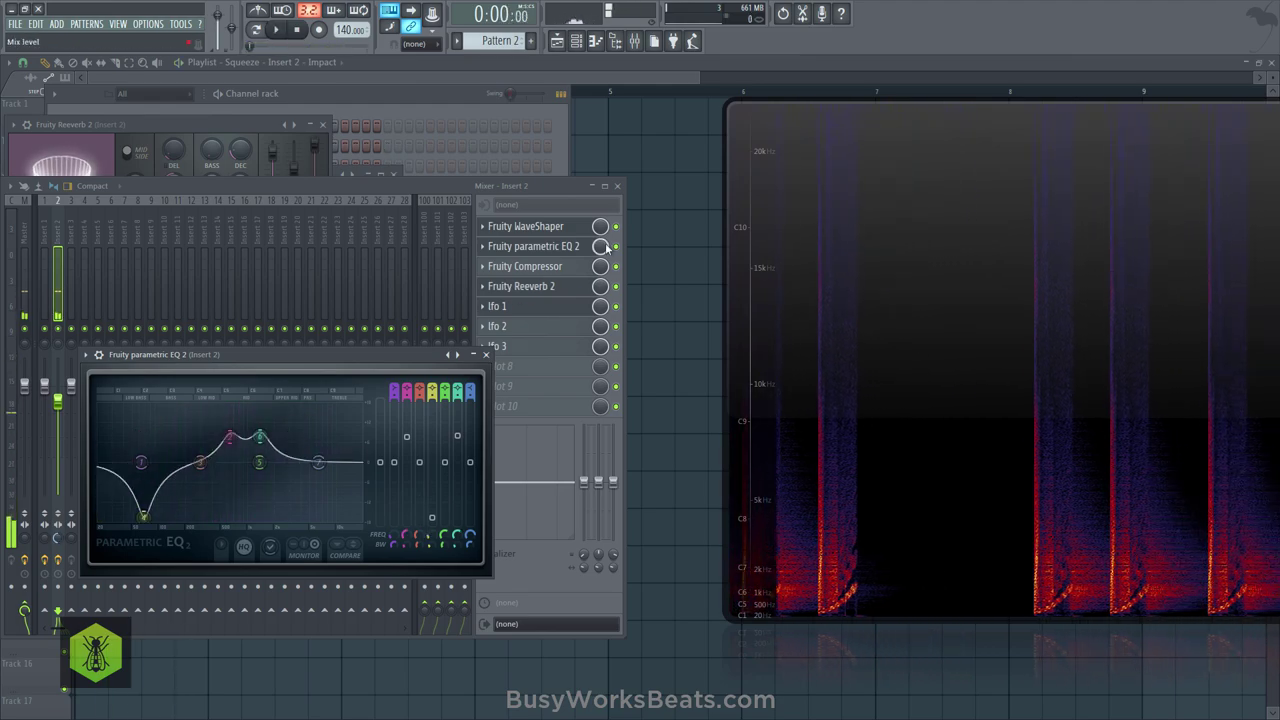
left_click_drag(601, 246, 601, 256)
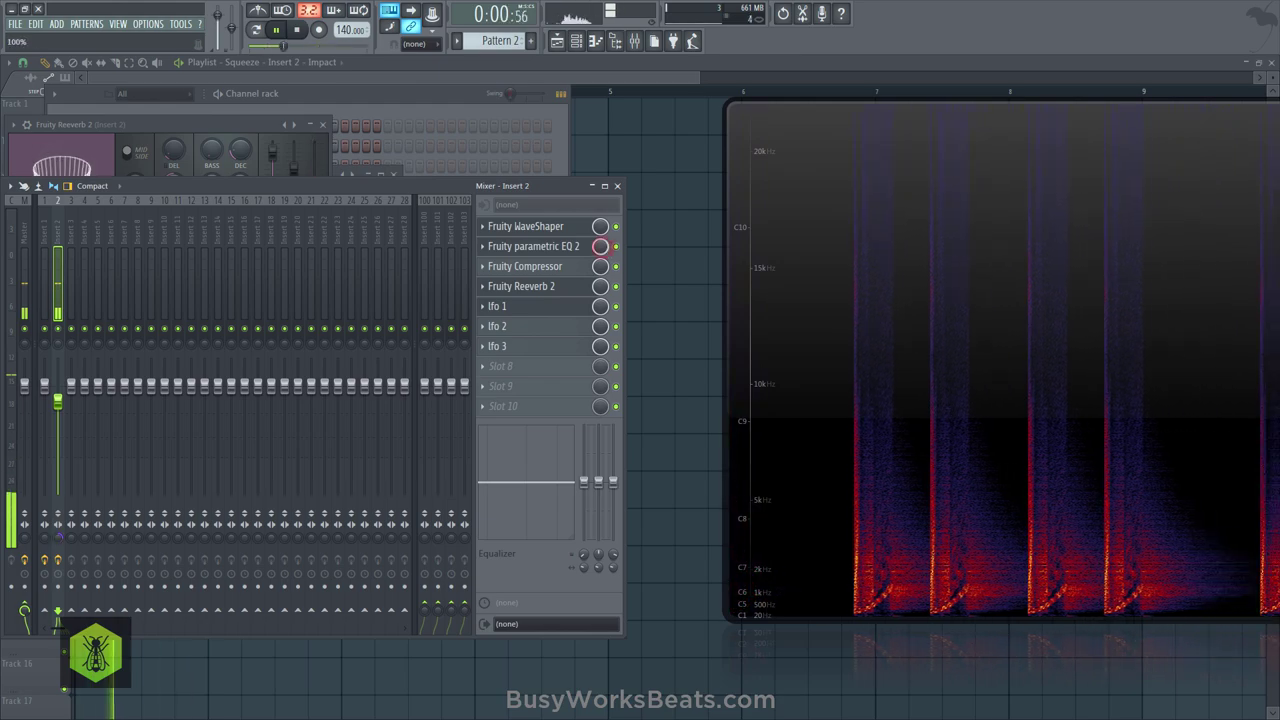
Narrow EQ band 2, boost it to about 13.4 dB at 632 Hz, and set EQ 2's mix to 22%.
left_click(583, 246)
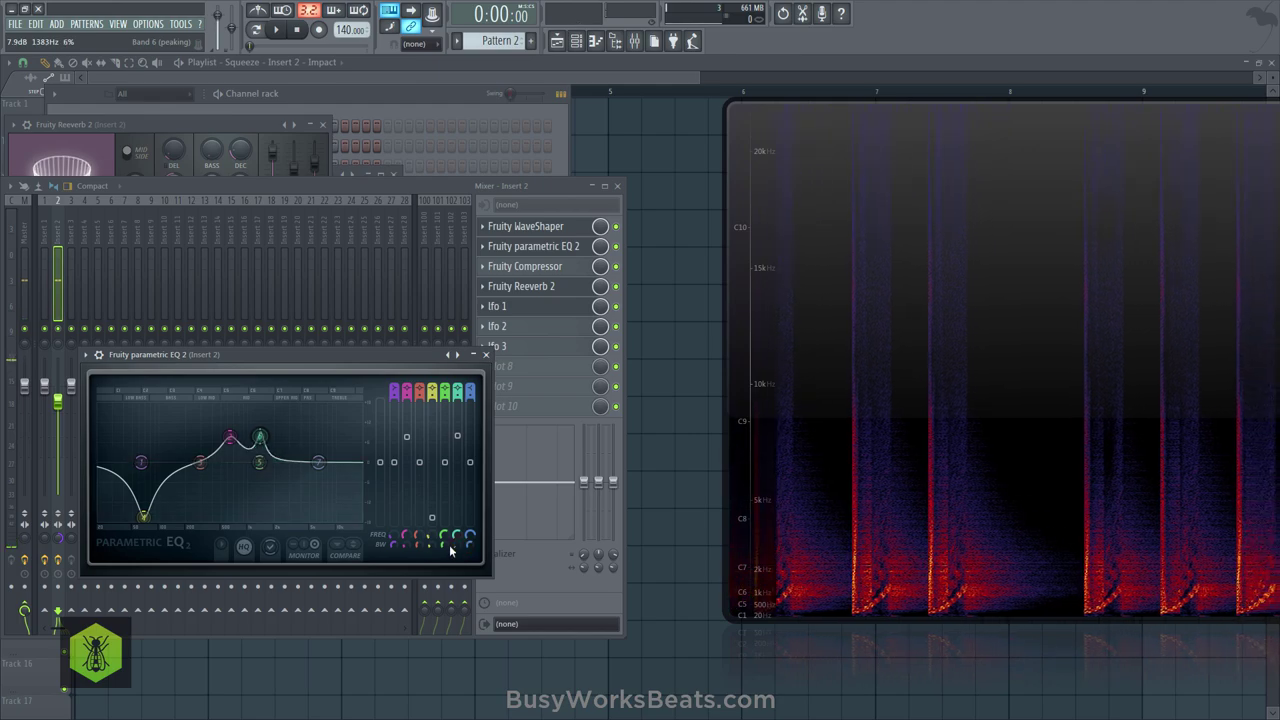
left_click_drag(411, 548, 405, 545)
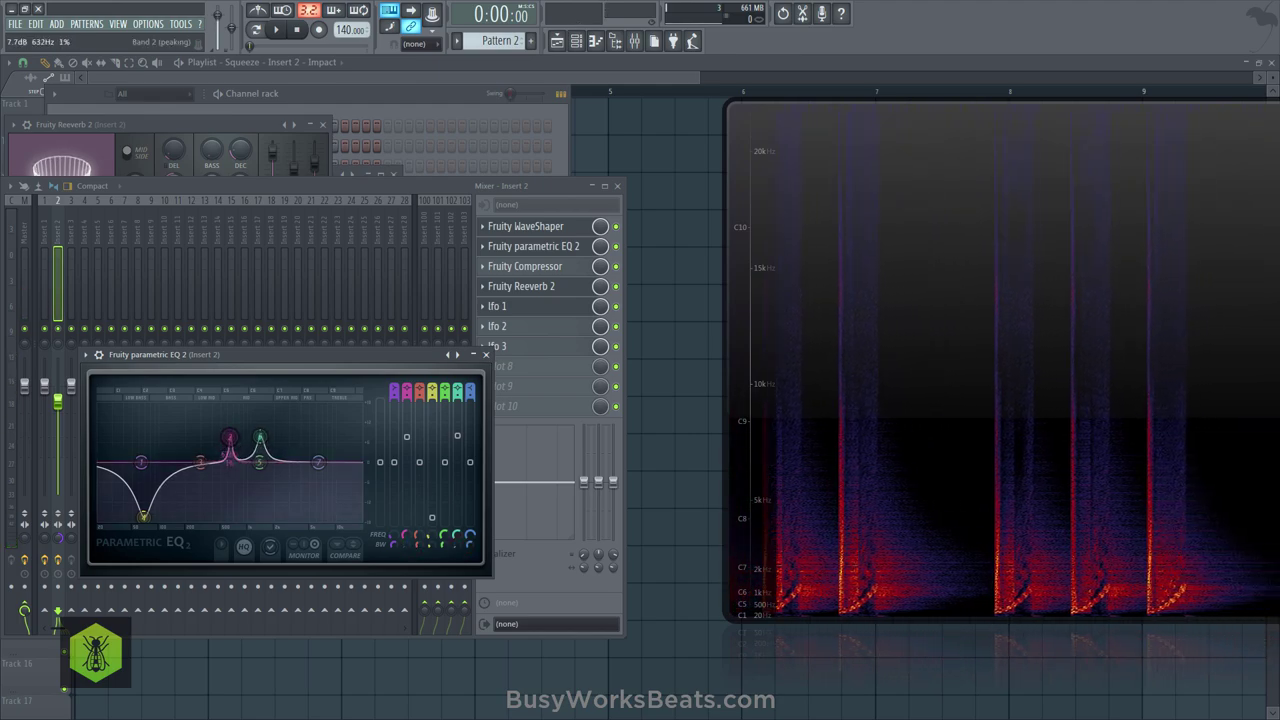
left_click_drag(407, 448, 458, 420)
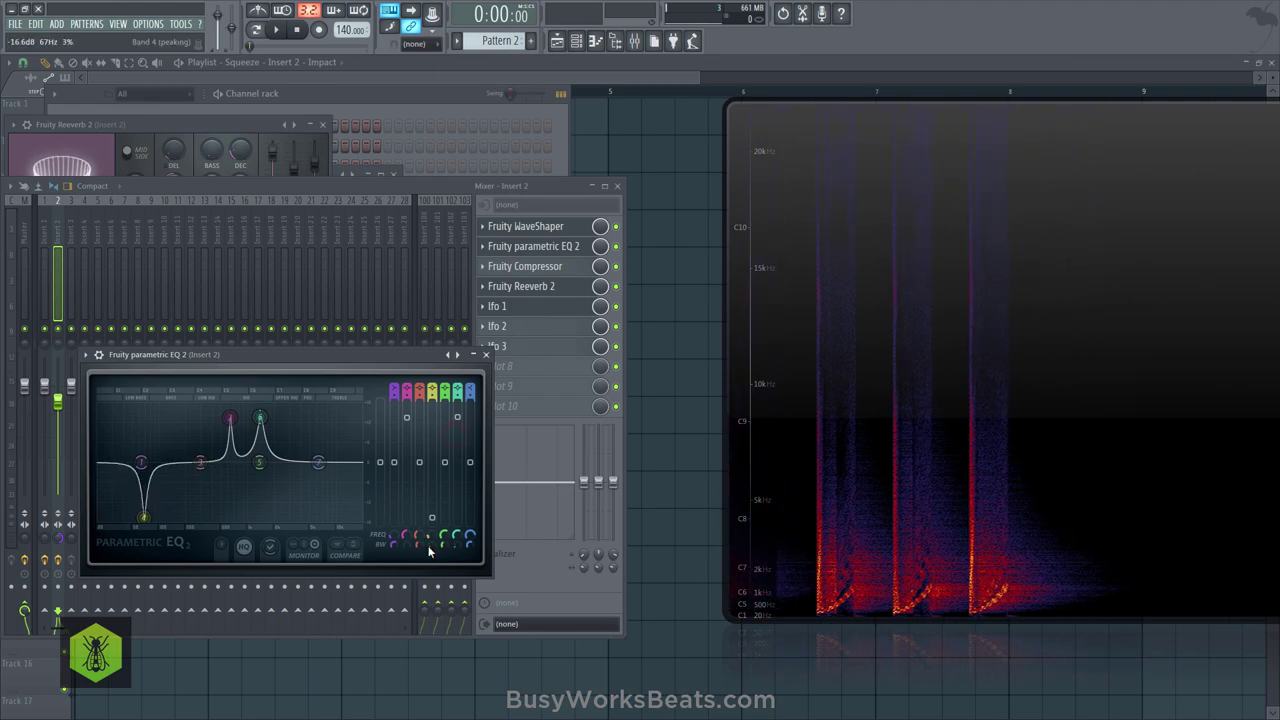
key("space")
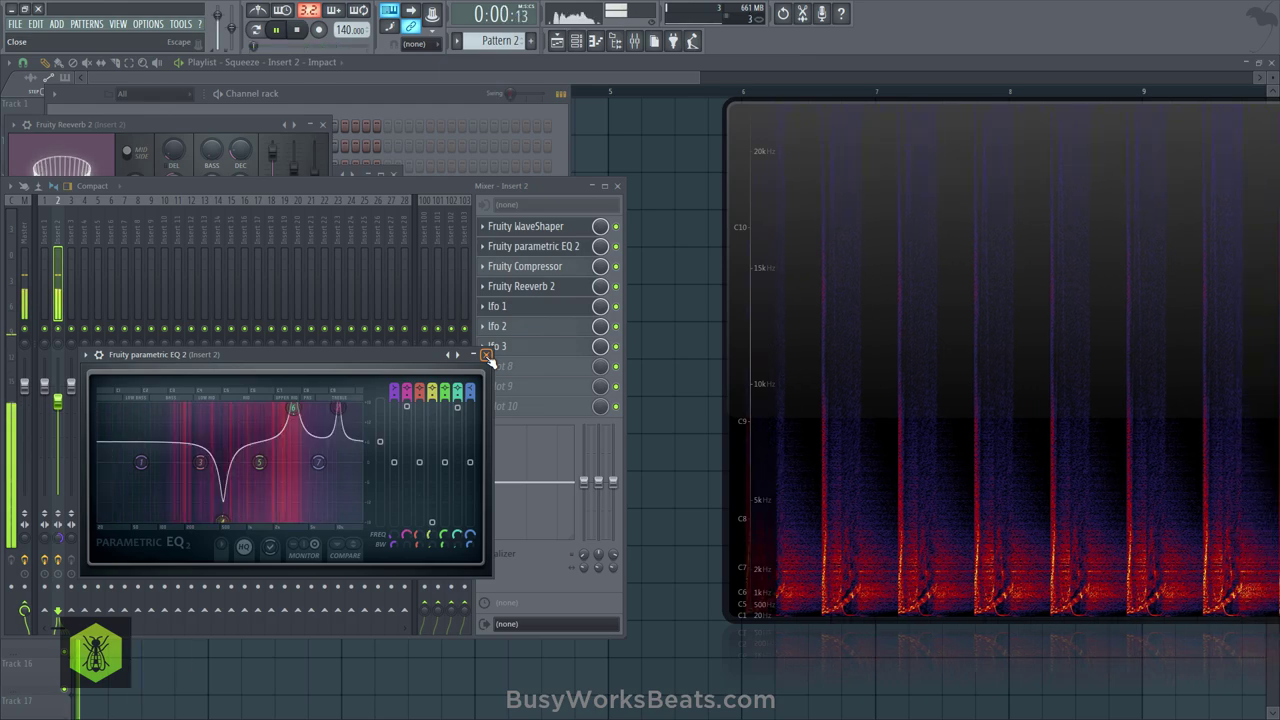
left_click_drag(600, 250, 600, 290)
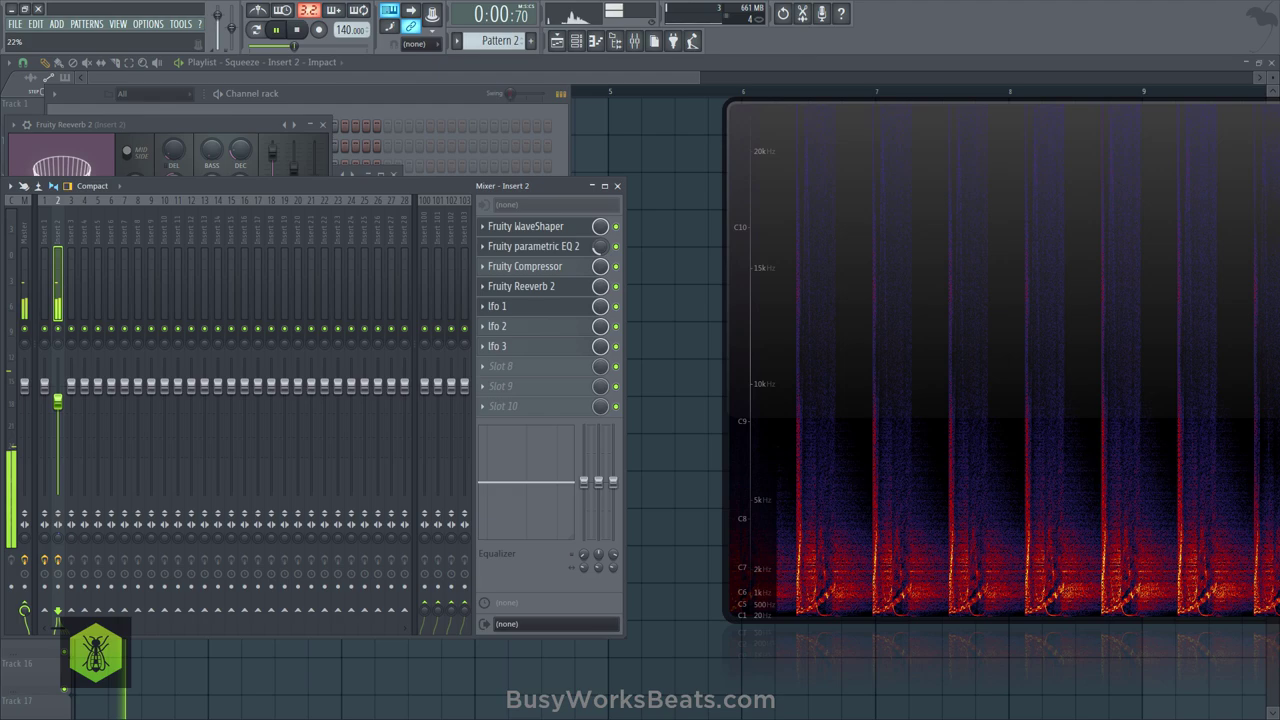
left_click_drag(600, 250, 600, 251)
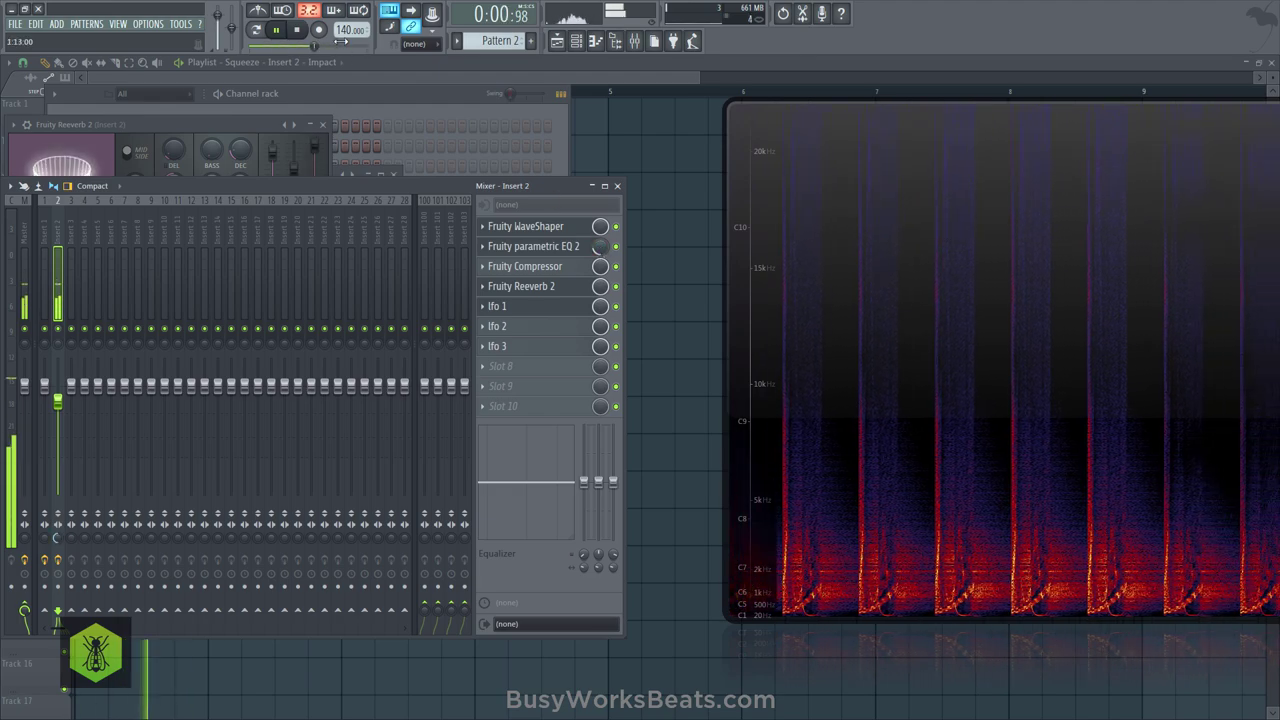
left_click(300, 30)
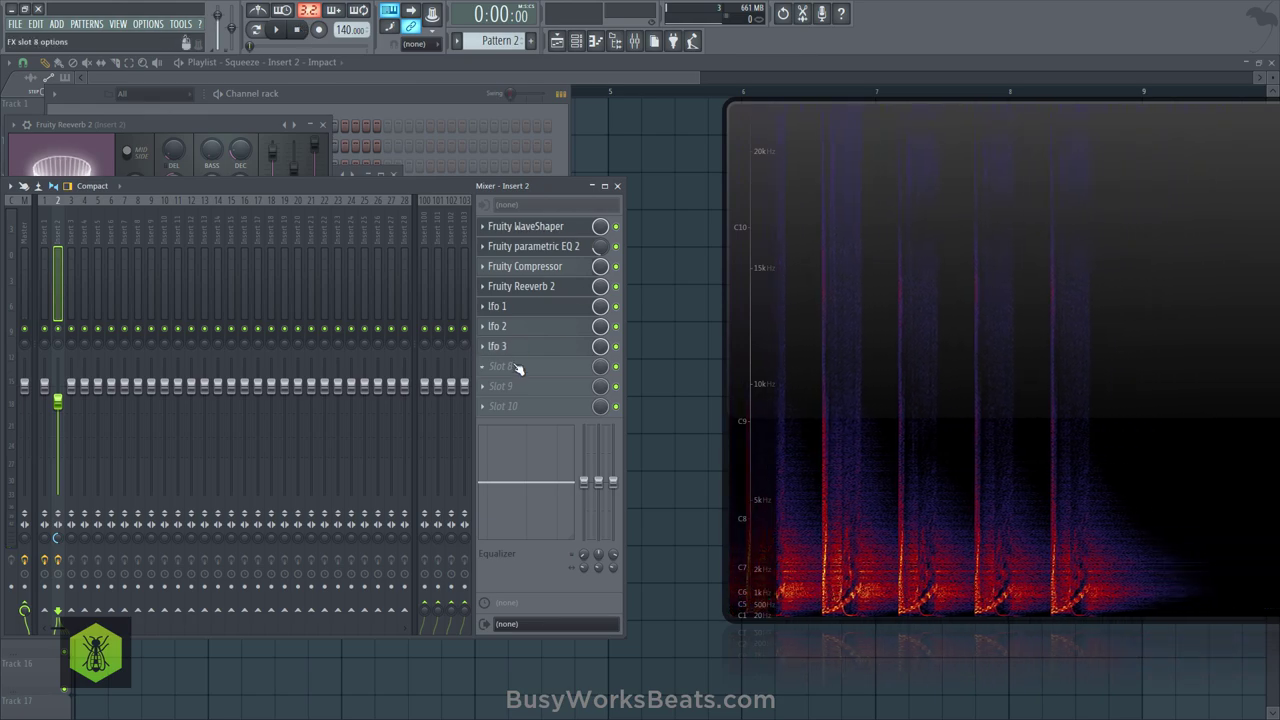
left_click(514, 368)
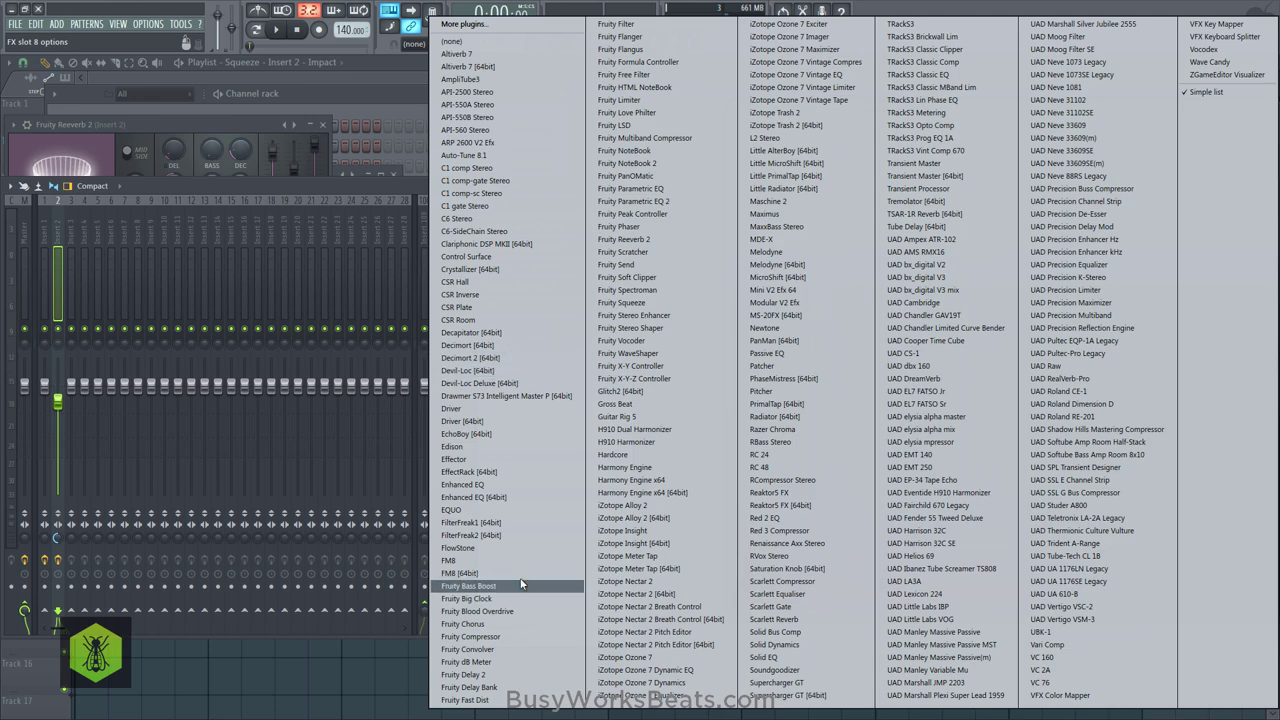
left_click(342, 191)
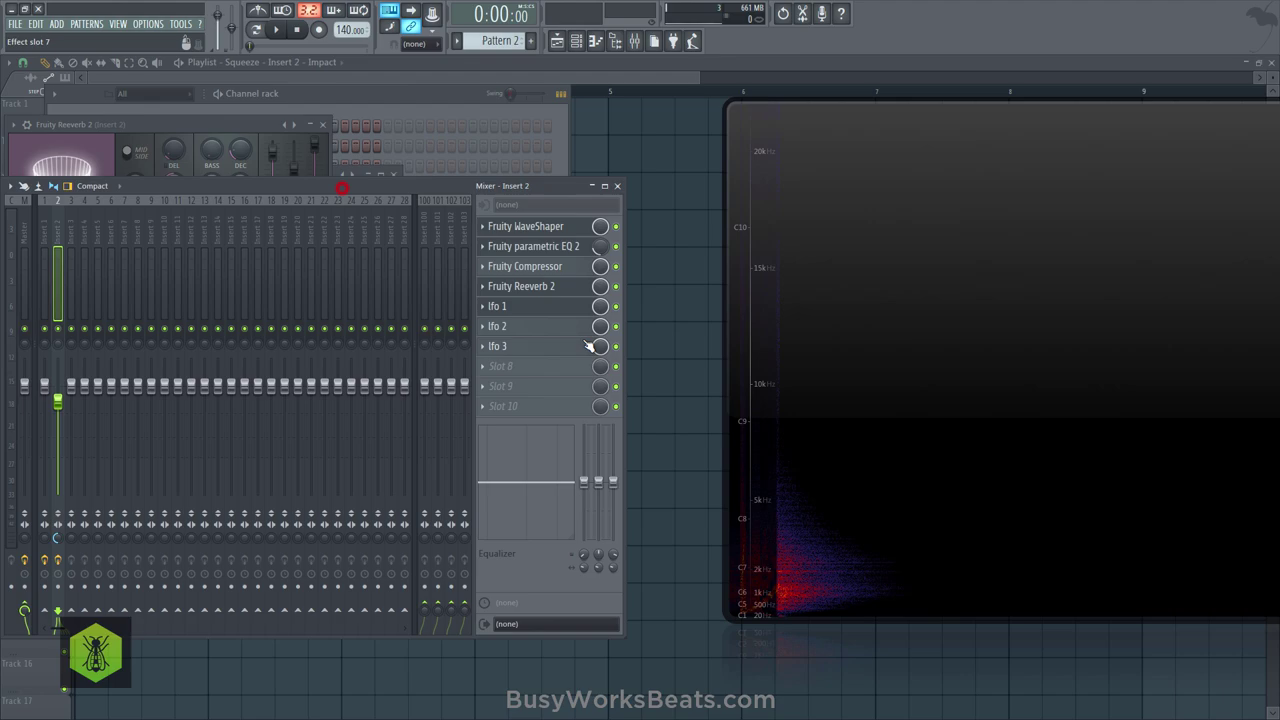
Raise the WaveShaper's middle curve point to the top-left edge for hard clipping, then stop playback.
left_click(545, 247)
left_click(540, 229)
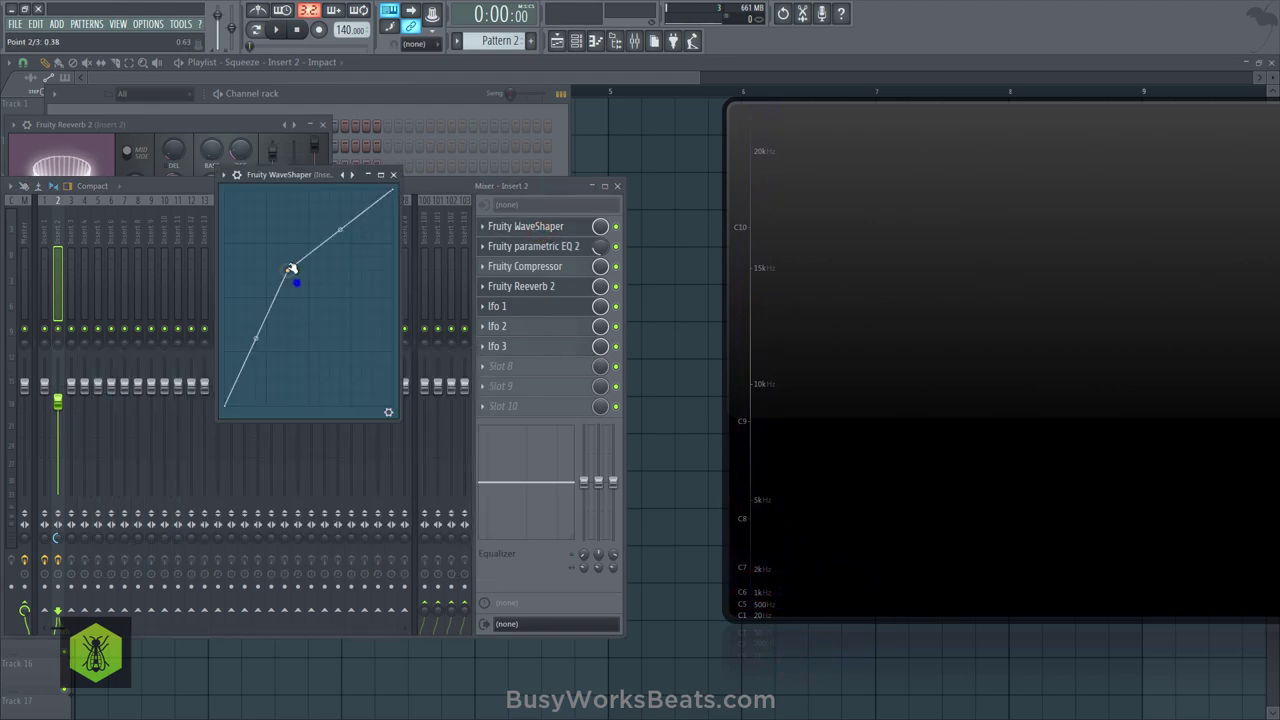
left_click_drag(290, 269, 287, 259)
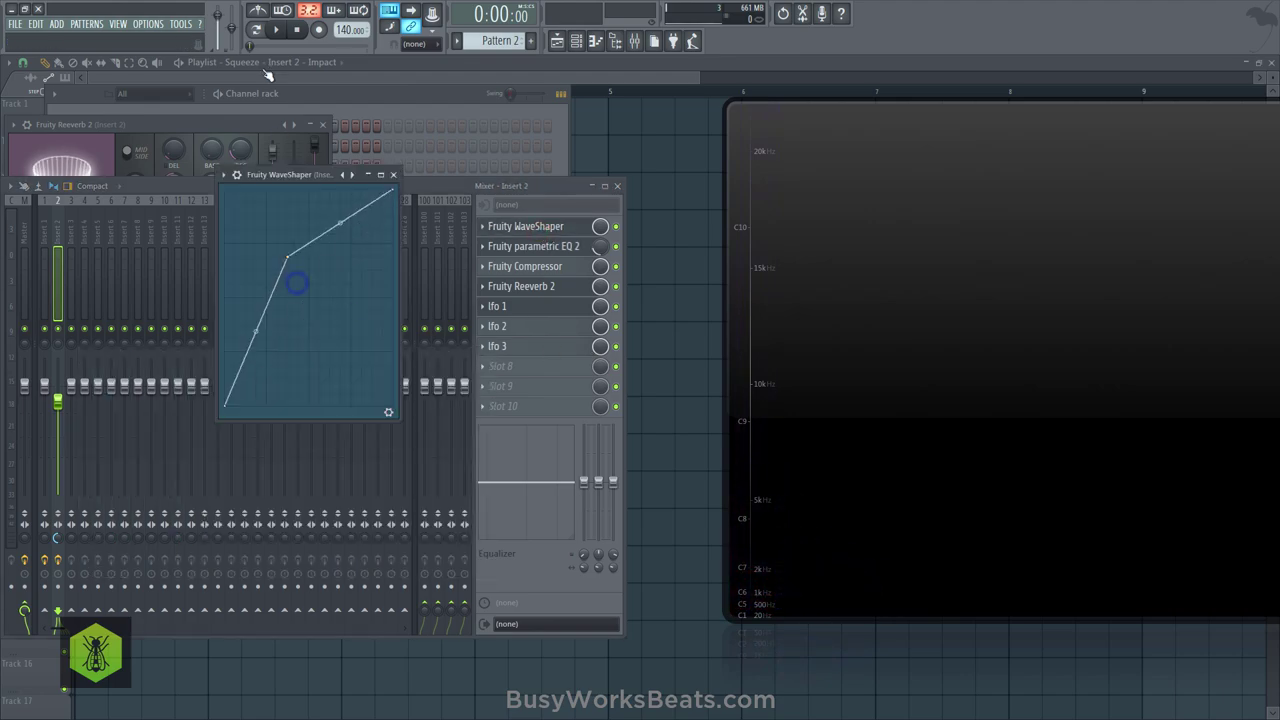
left_click(389, 414)
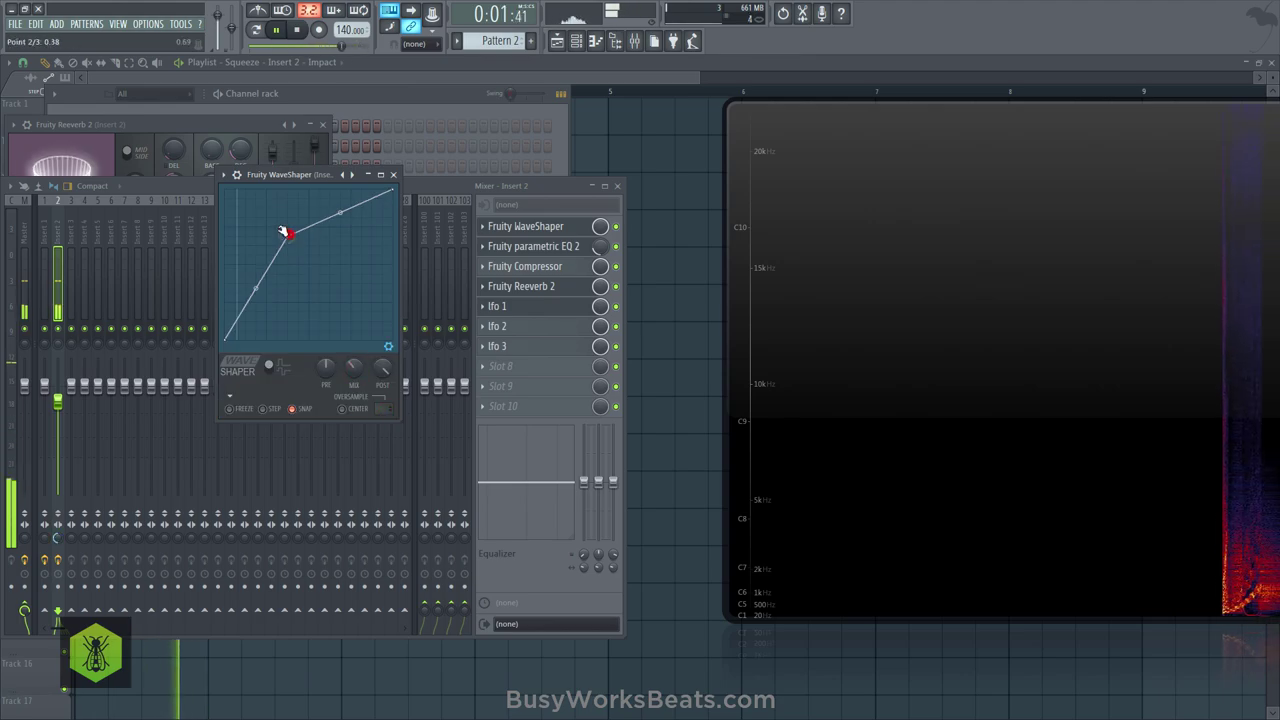
left_click_drag(287, 236, 236, 202)
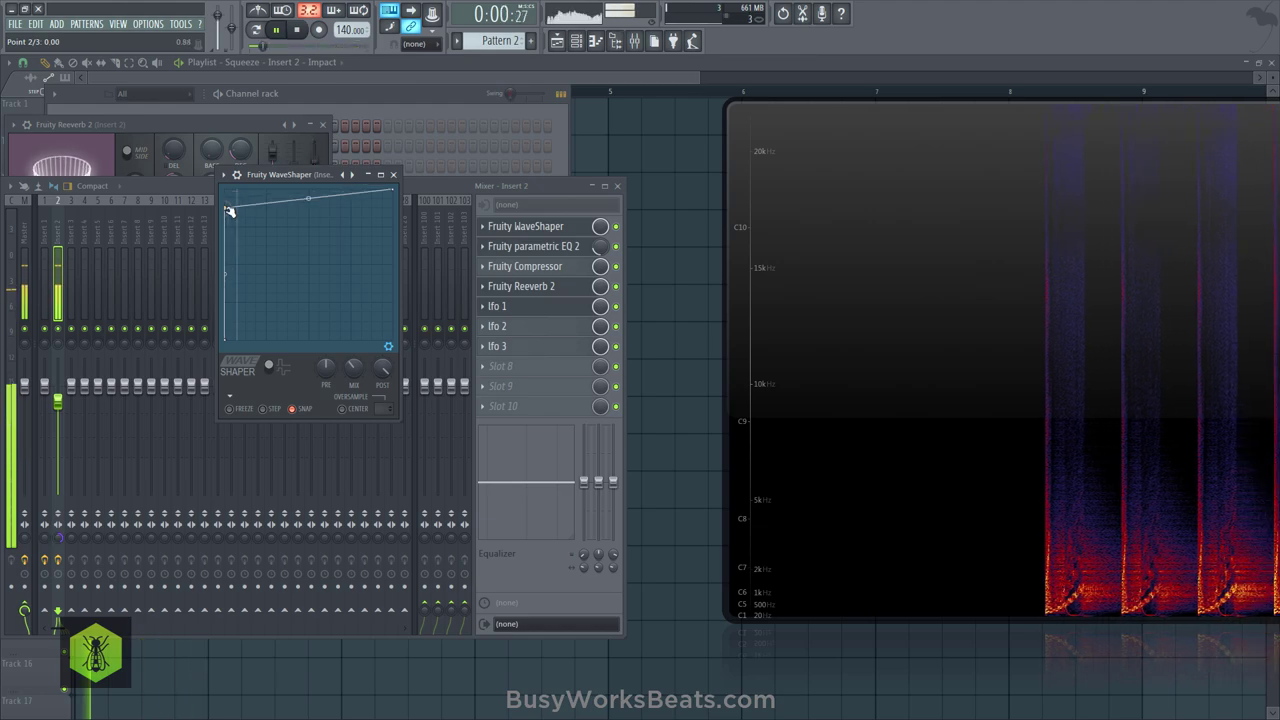
left_click_drag(236, 202, 239, 244)
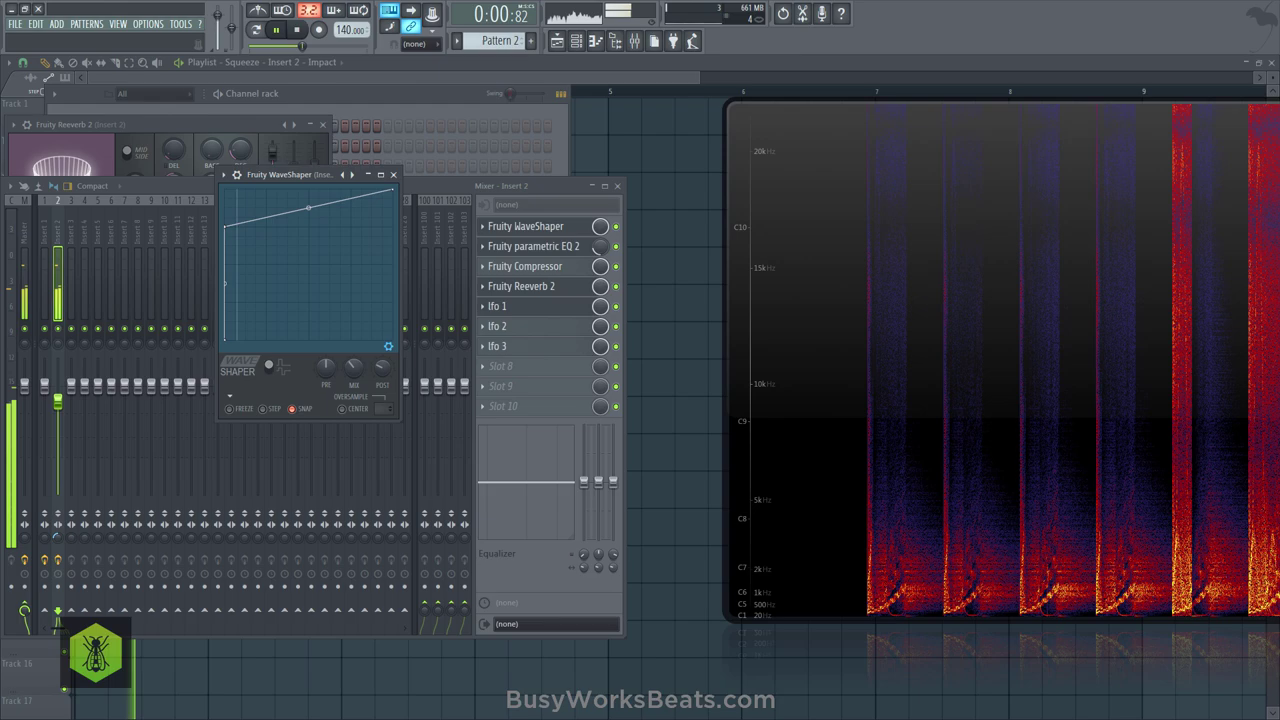
left_click(297, 31)
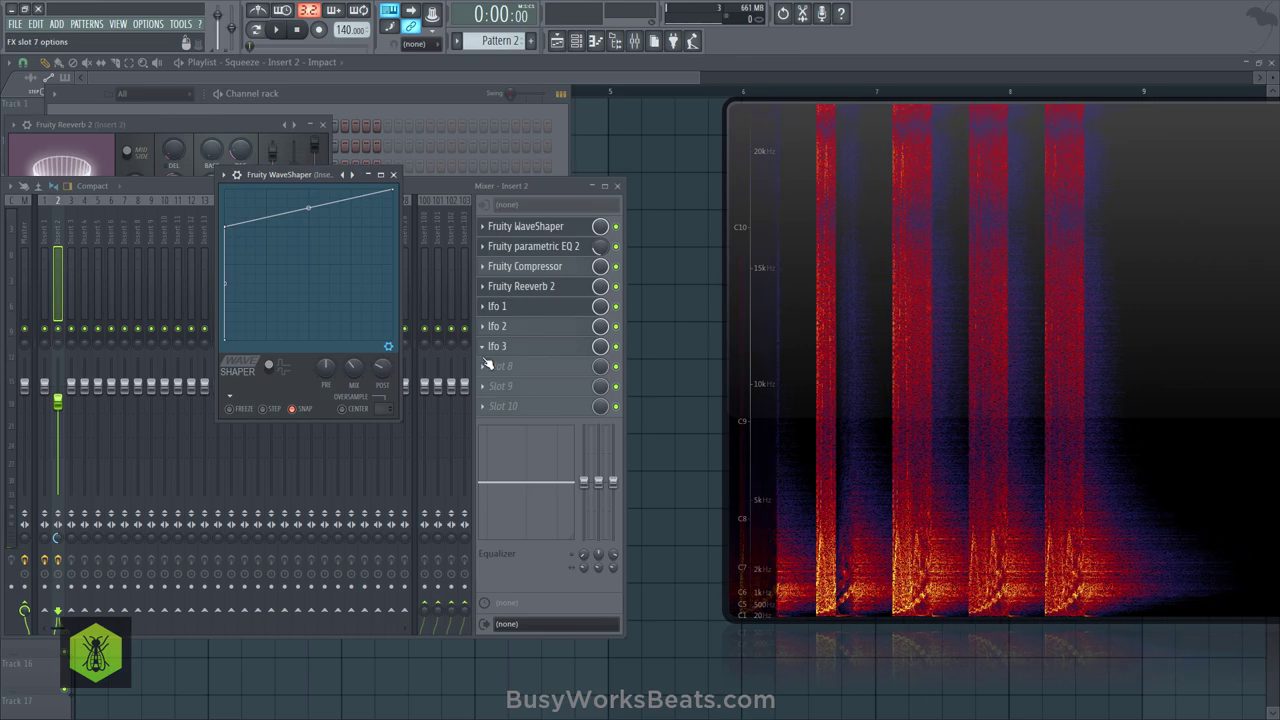
Load Fruity Chorus into insert 2's FX slot 8 and move it up three slots.
left_click(485, 366)
left_click(487, 624)
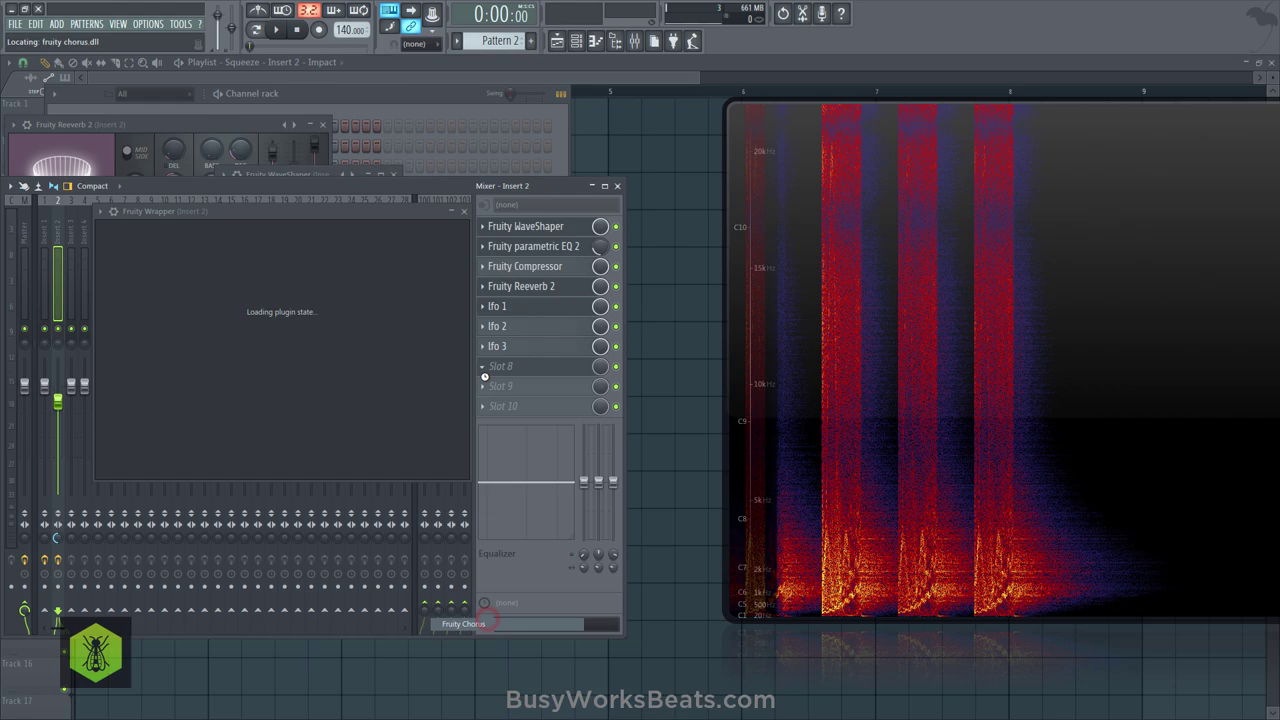
left_click(487, 368)
left_click(514, 588)
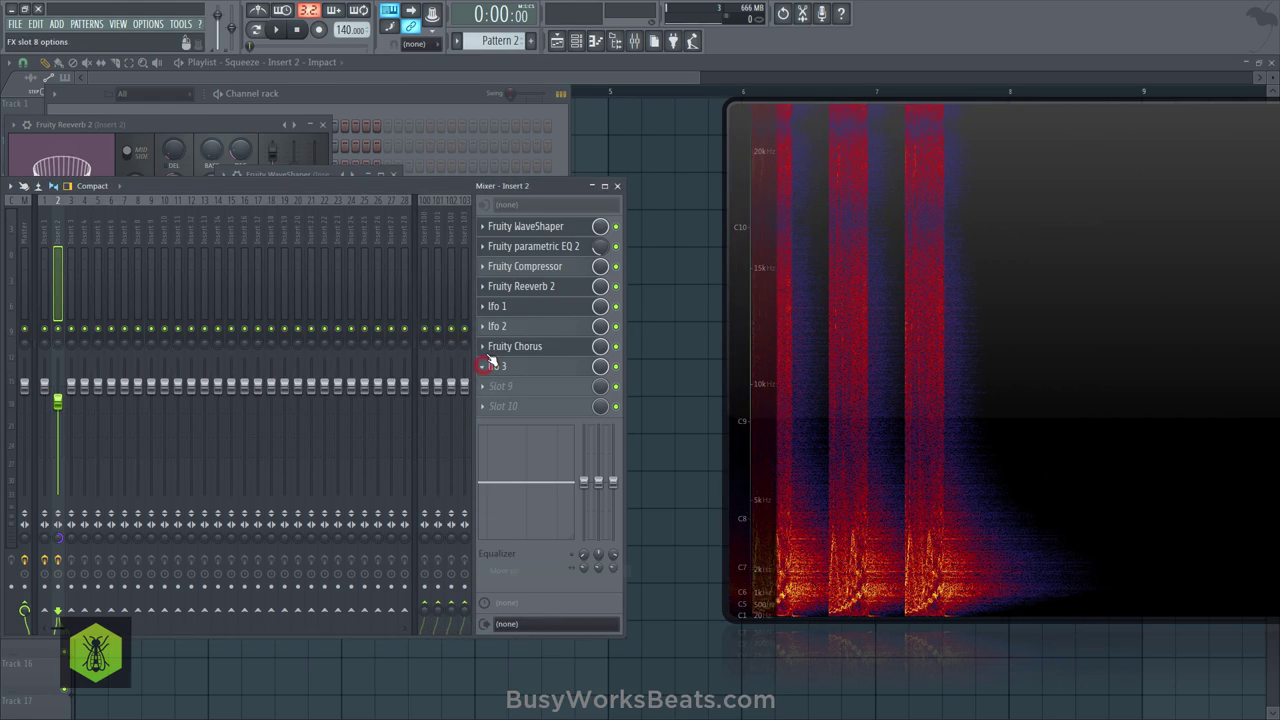
left_click(487, 347)
left_click(514, 568)
left_click(487, 327)
left_click(514, 548)
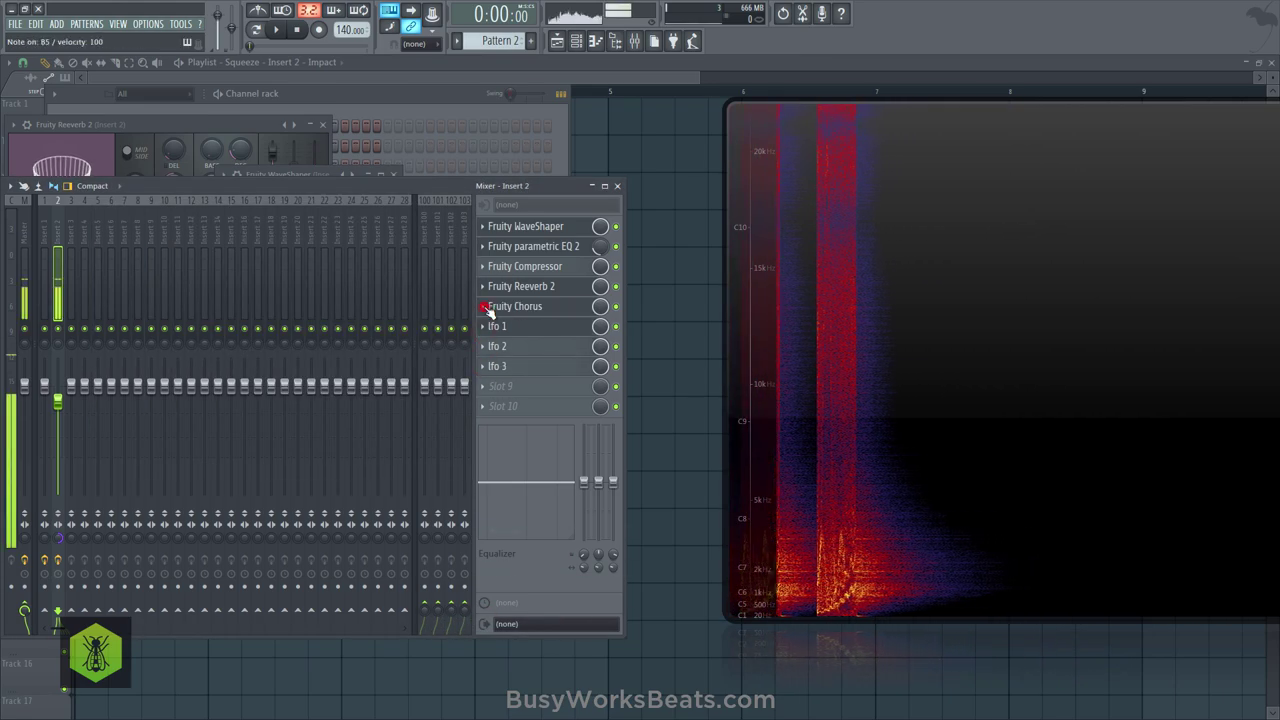
Move the Chorus above Fruity Reeverb 2 into slot 2, then play and view its settings.
left_click(486, 306)
left_click(514, 510)
left_click(486, 286)
left_click(514, 490)
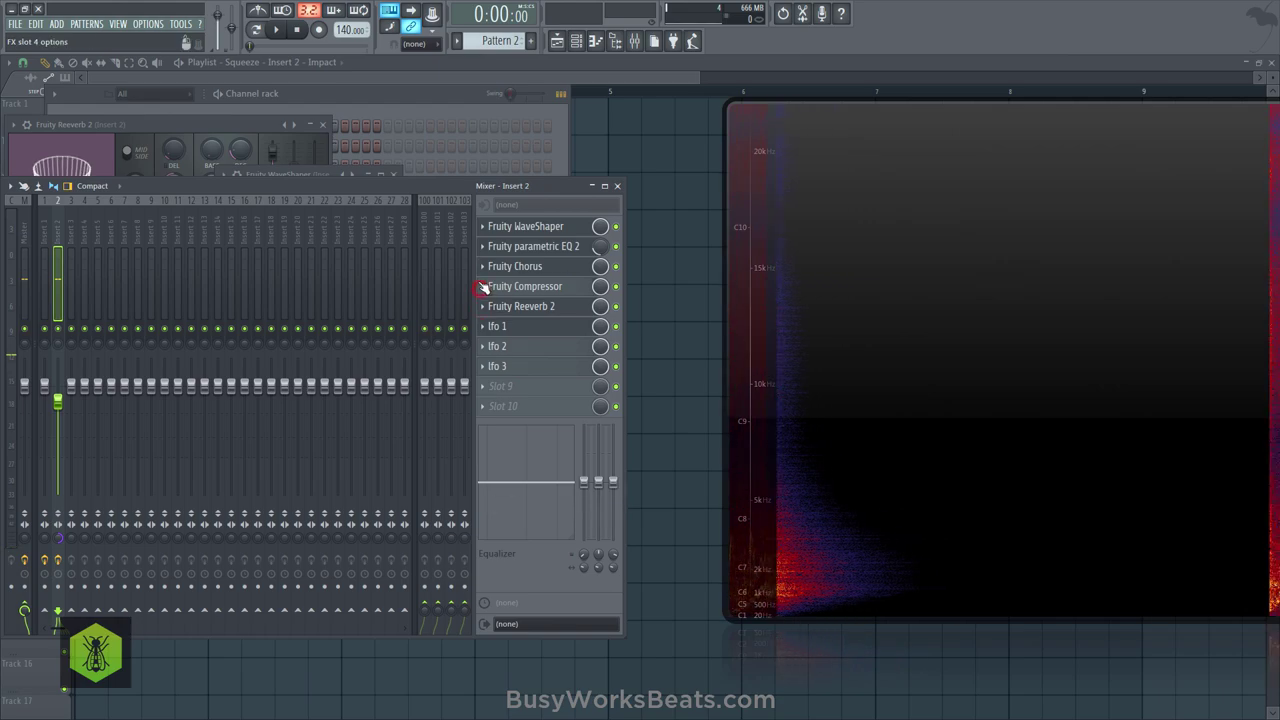
left_click(486, 266)
left_click(514, 470)
key("space")
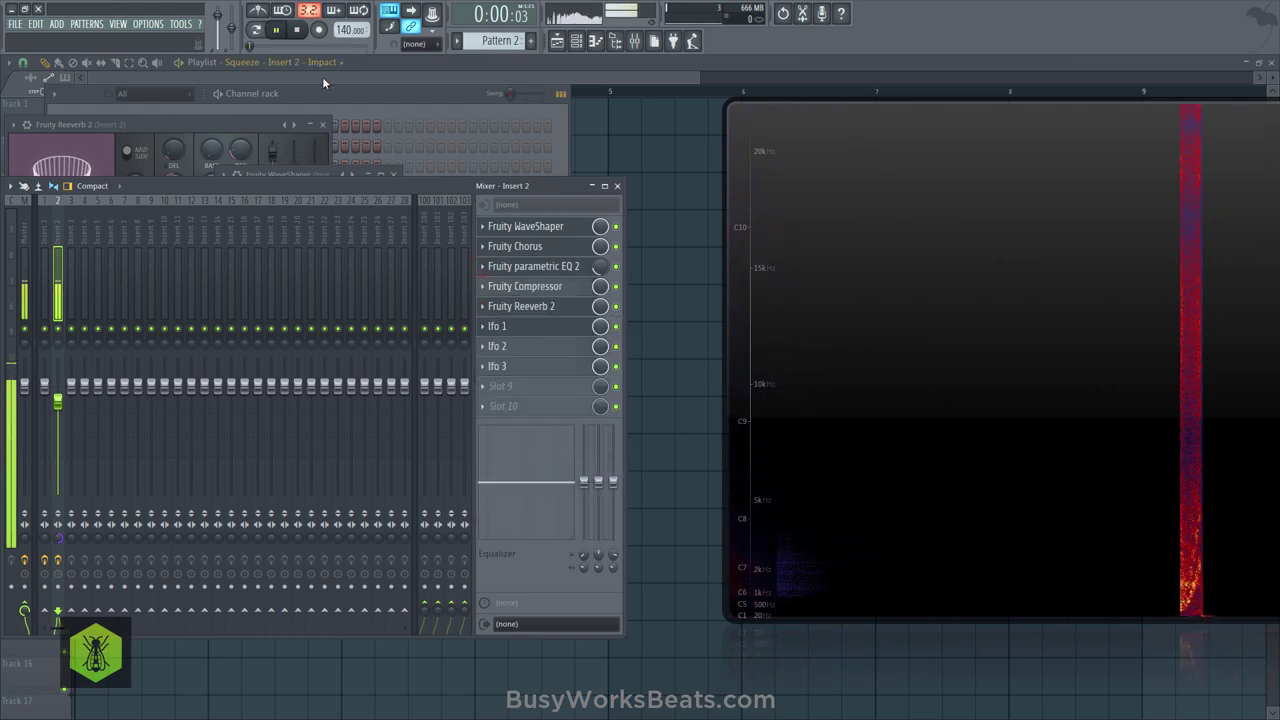
left_click(524, 247)
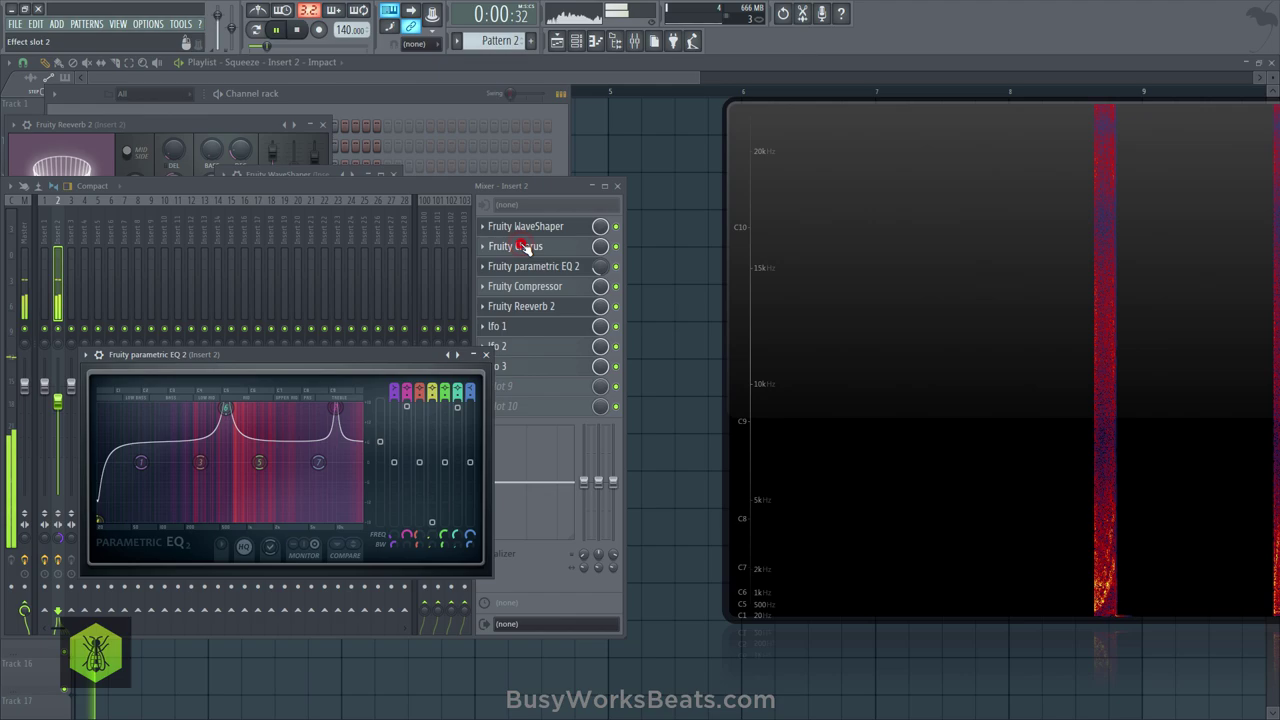
left_click(520, 246)
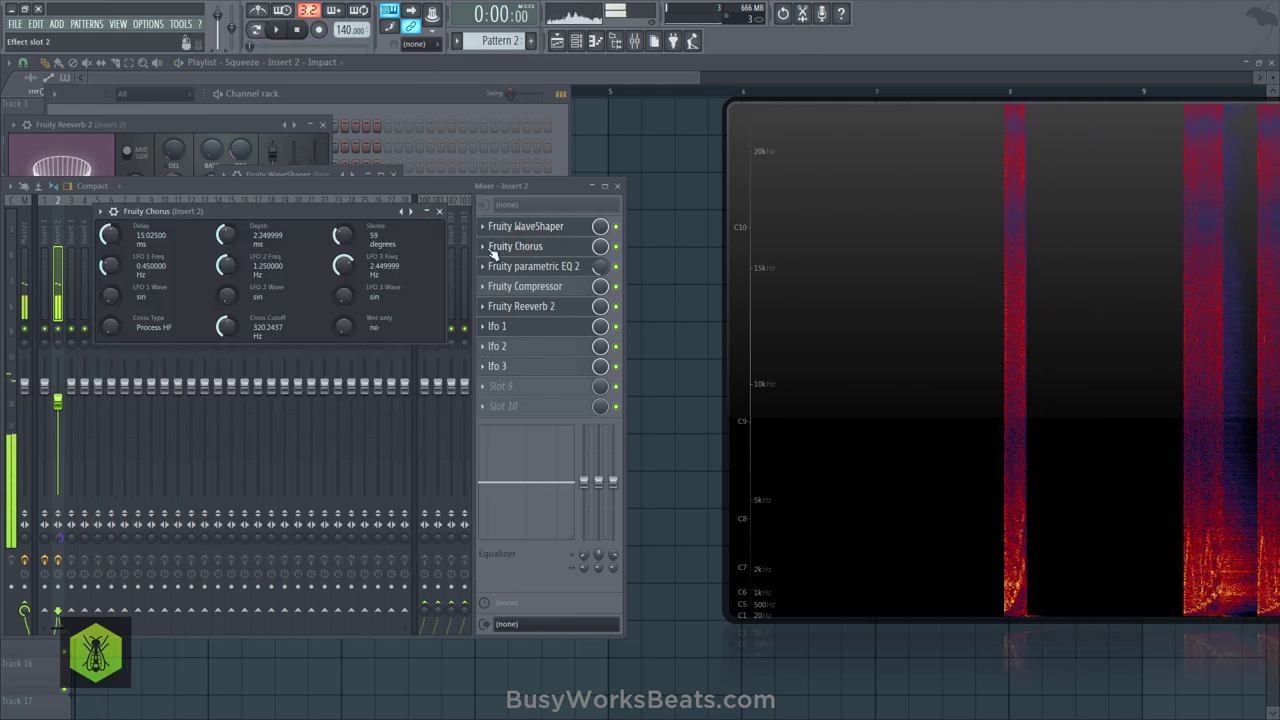
Swap slot 2's Chorus for Fruity Flanger and audition it, keeping its current preset.
left_click(484, 246)
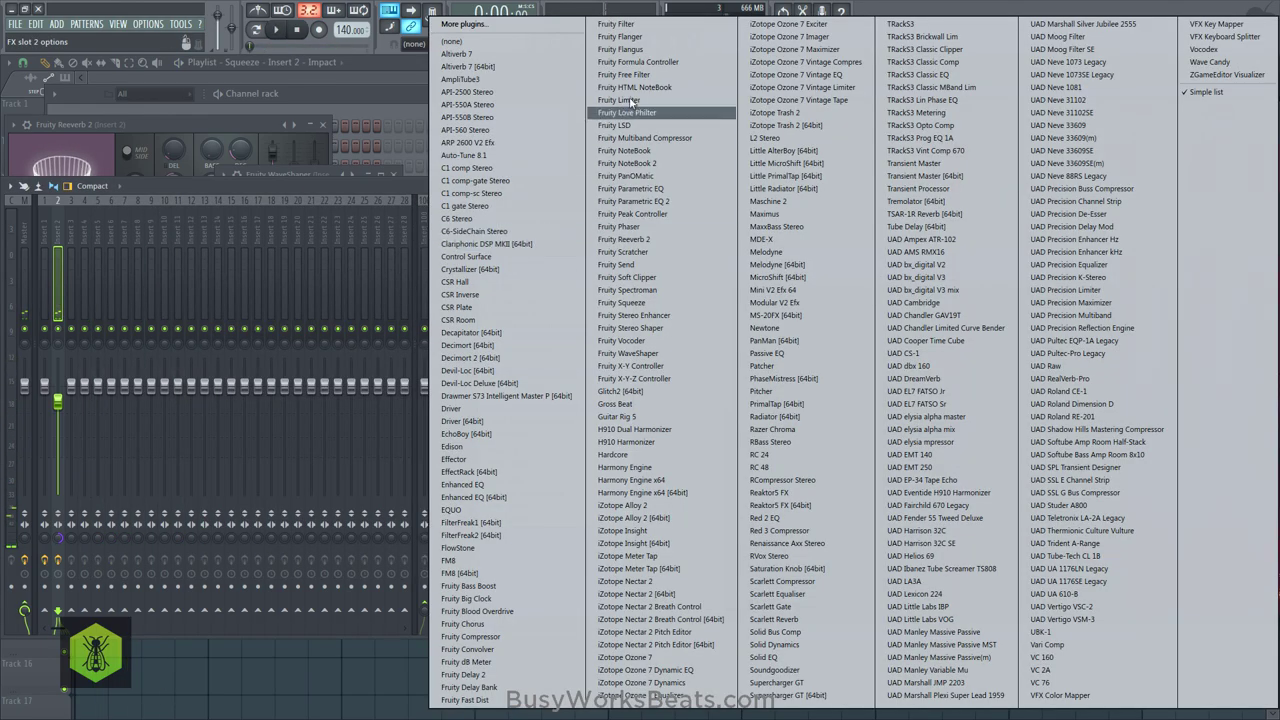
left_click(634, 37)
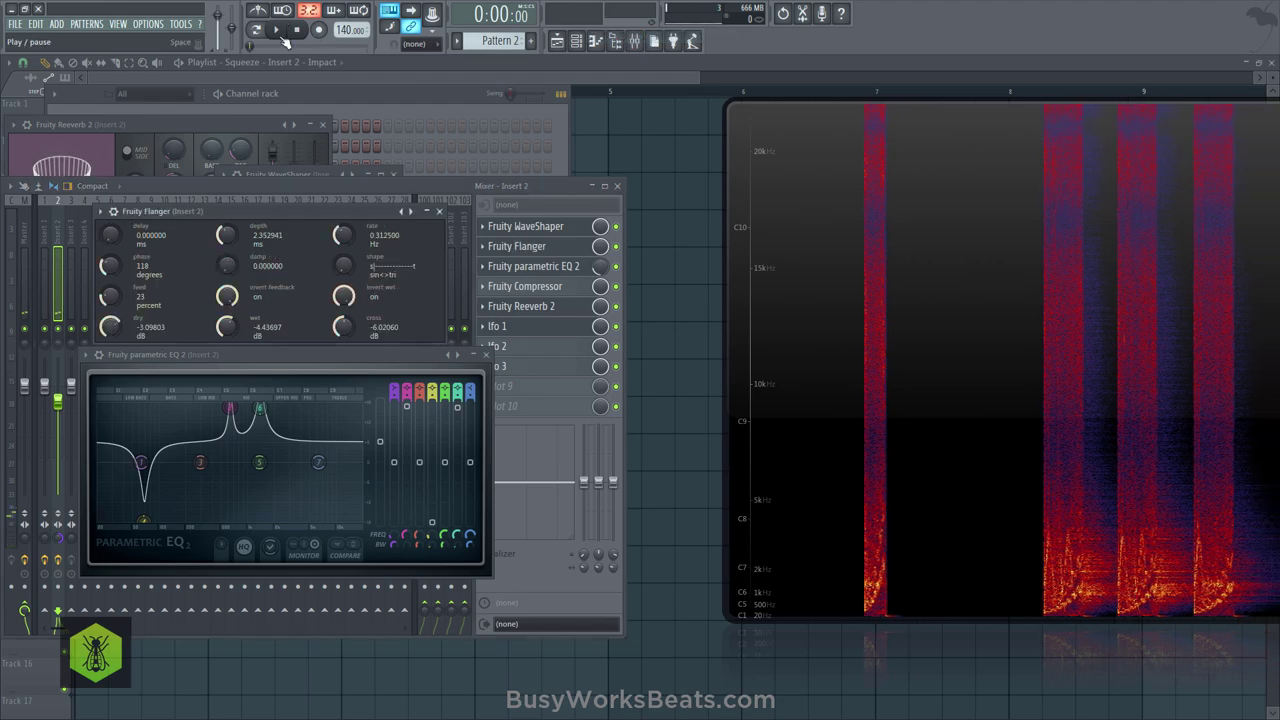
left_click(281, 32)
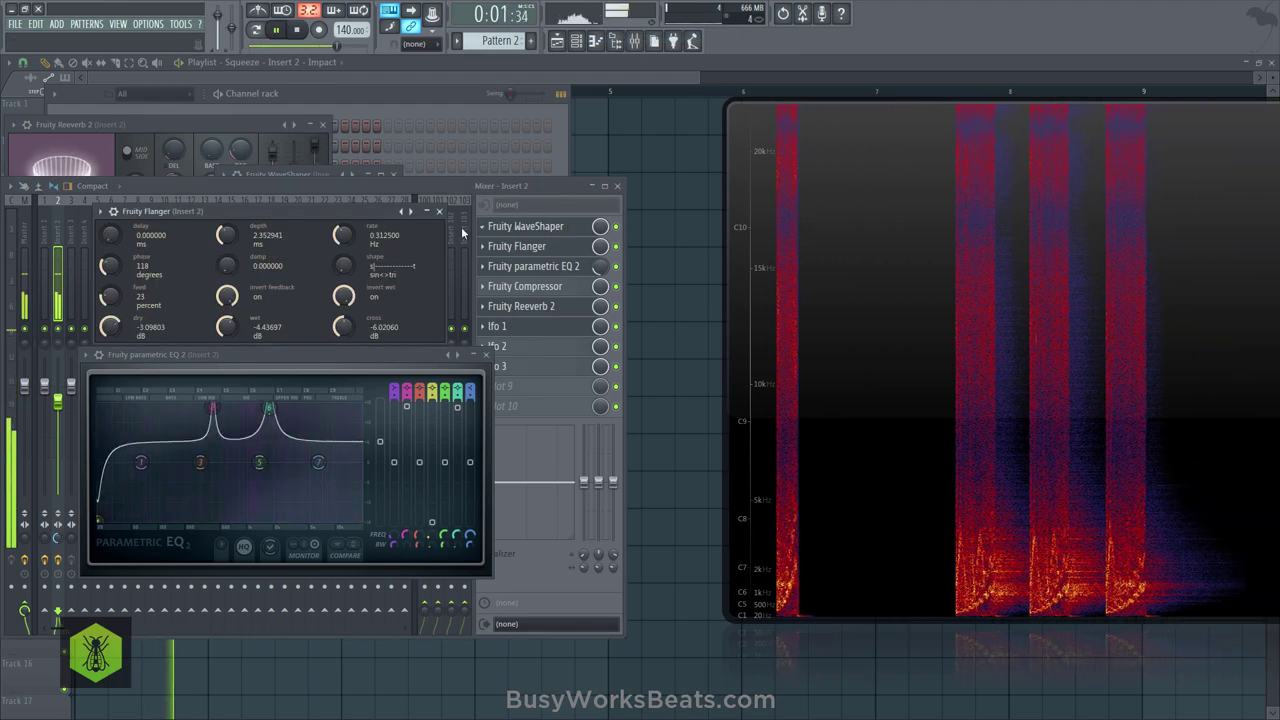
right_click(411, 212)
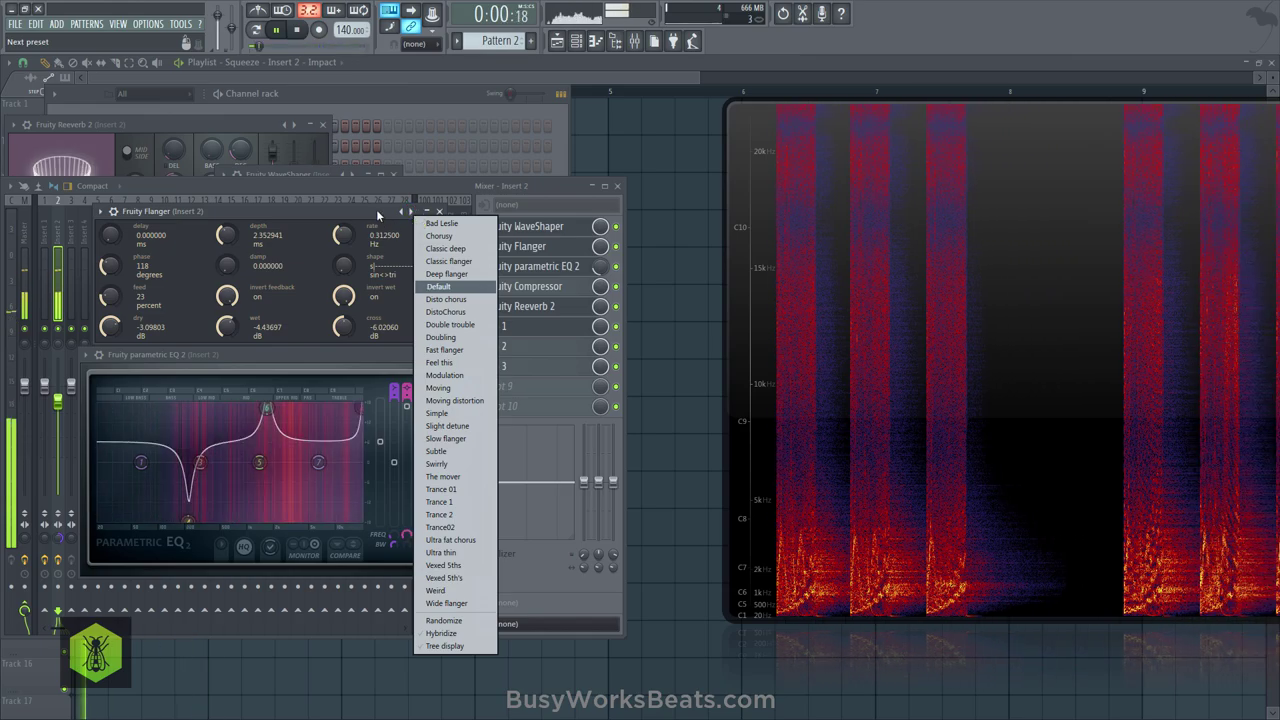
left_click(376, 209)
key("space")
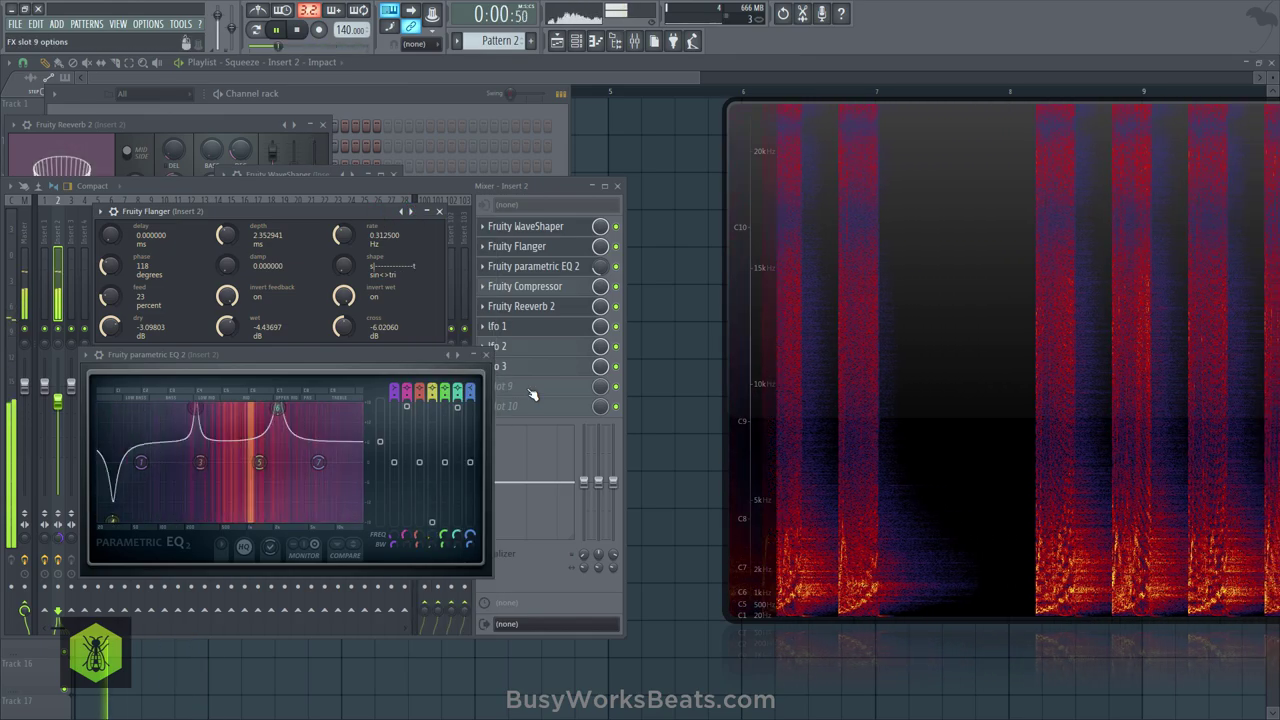
left_click(533, 395)
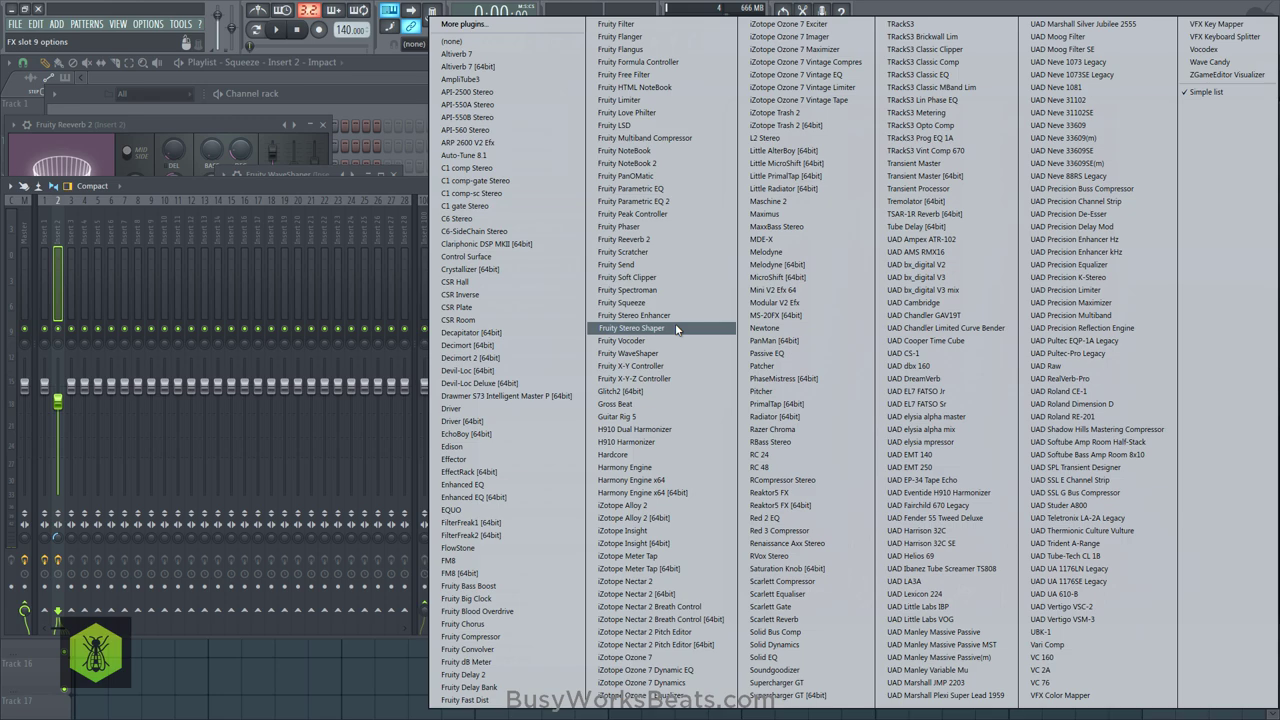
Load Vocodex into slot 9 and raise its modulator pitch shift, resetting it once before raising again.
left_click(1185, 50)
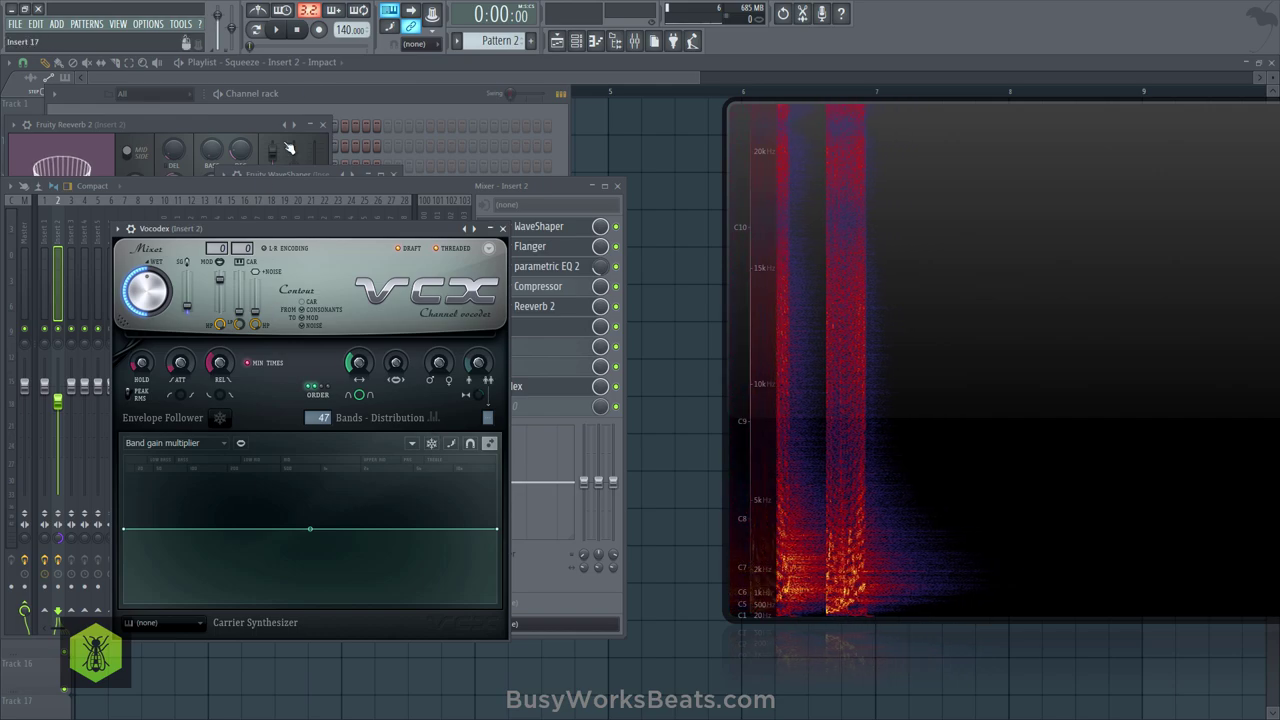
left_click(280, 31)
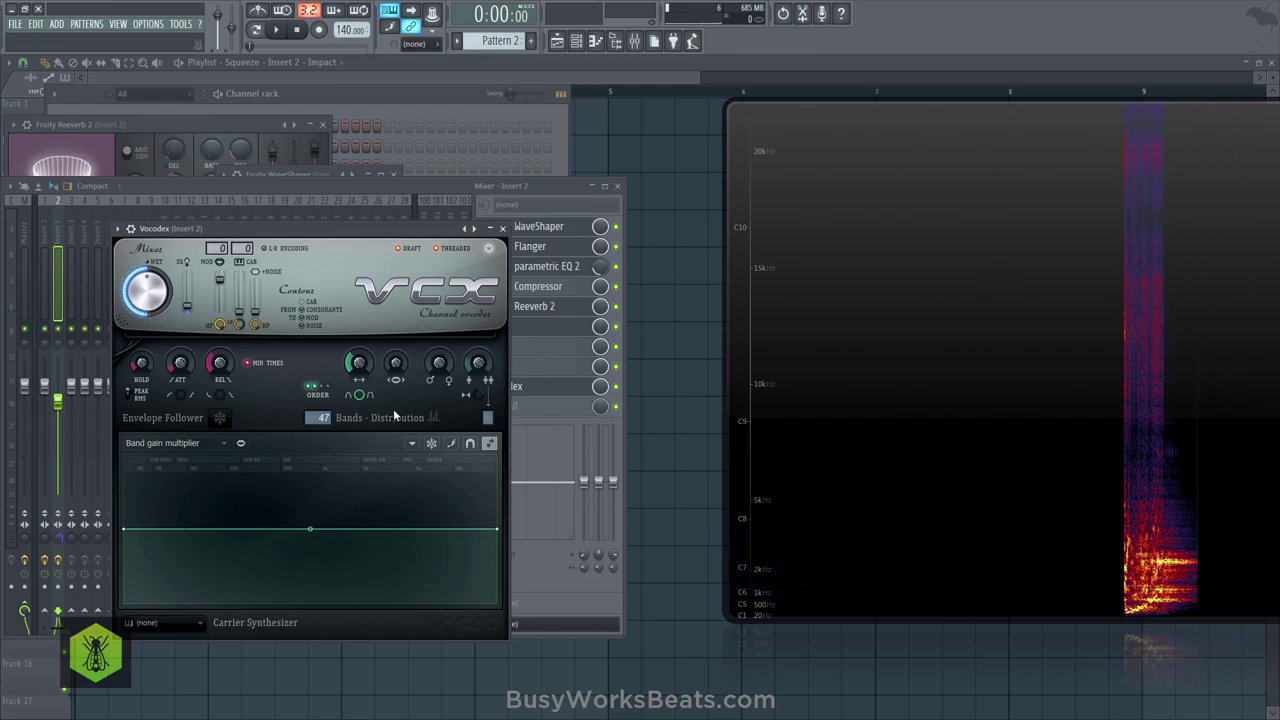
mouse_move(439, 363)
left_mouse_down()
mouse_move(439, 345)
mouse_move(424, 352)
left_mouse_up()
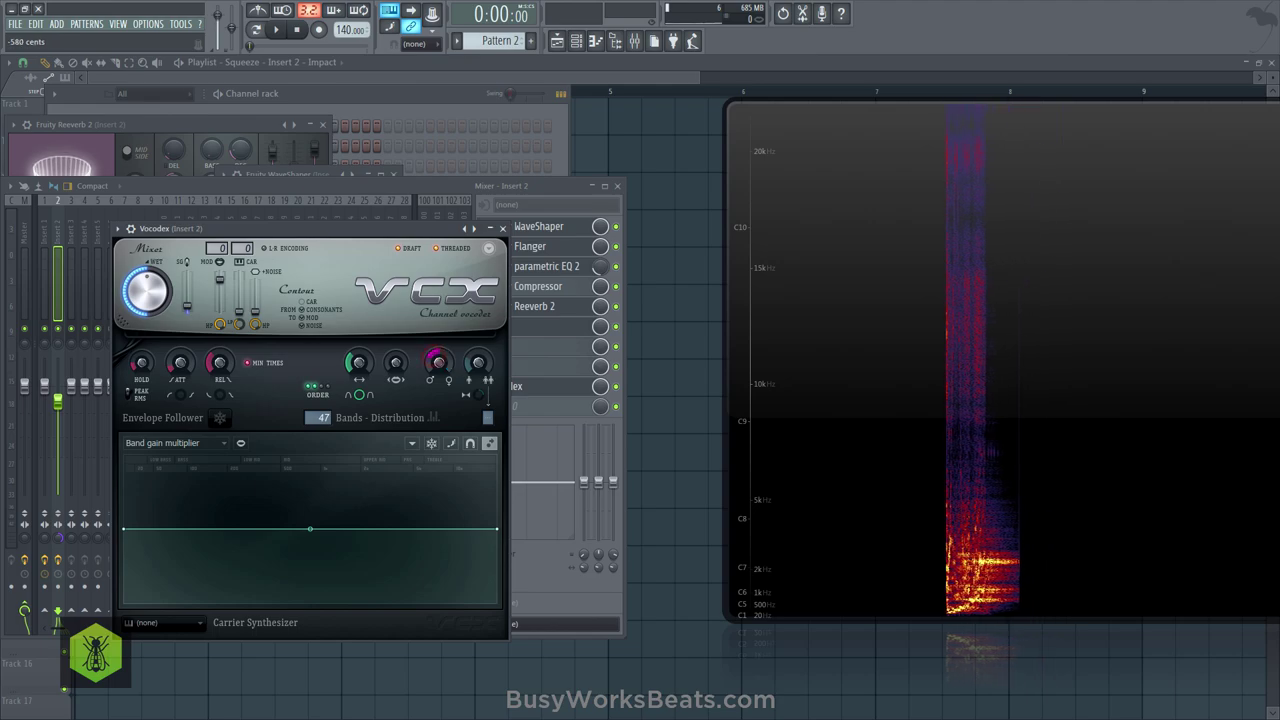
left_click_drag(424, 352, 424, 354)
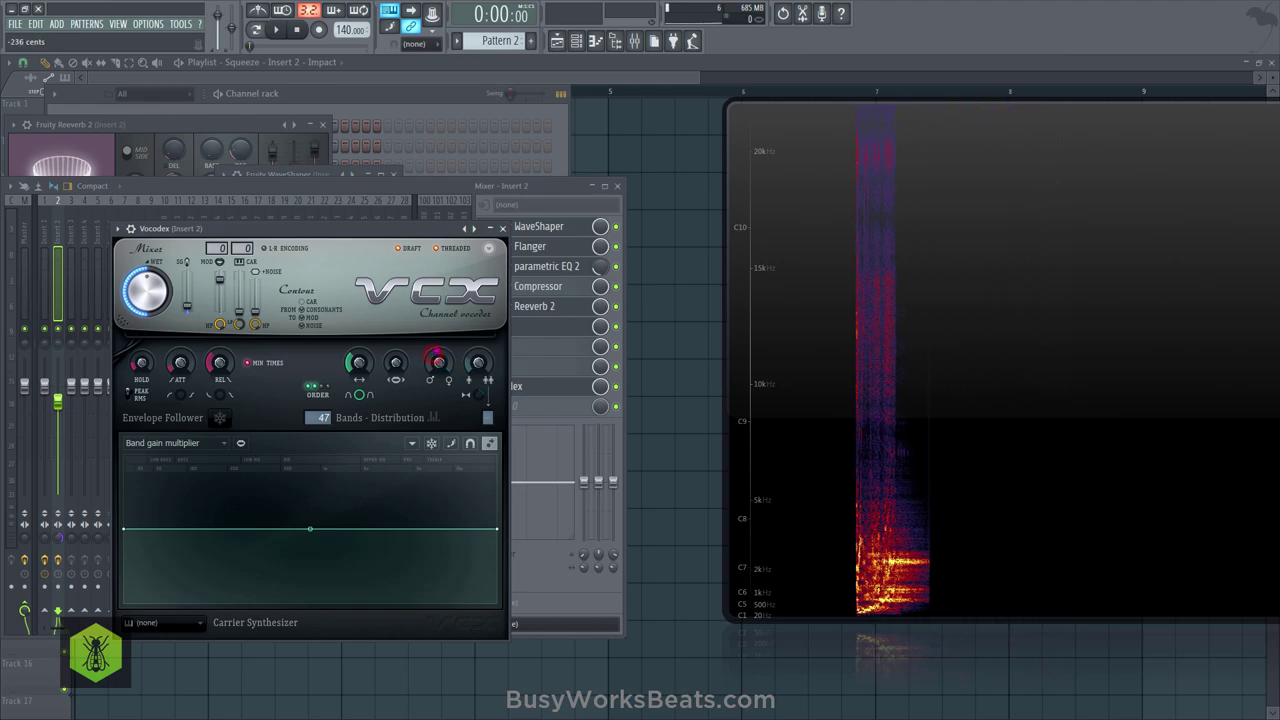
right_click(424, 355)
left_click(455, 362)
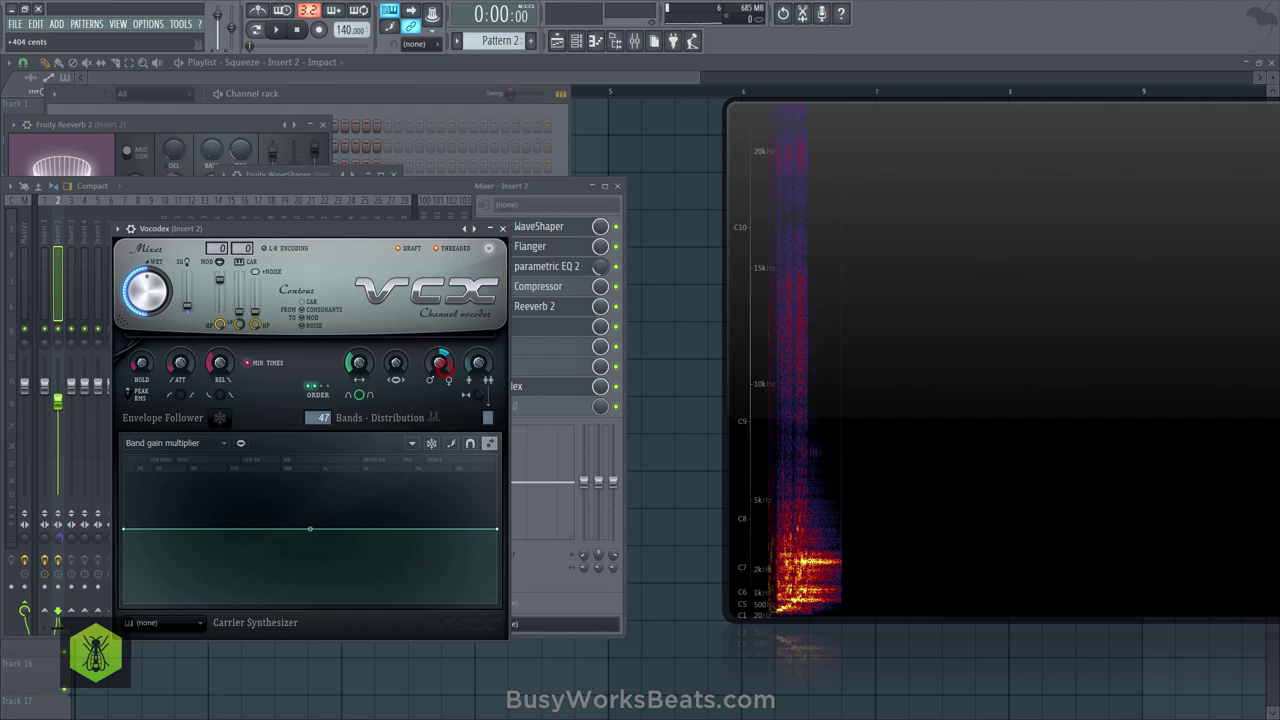
left_click(278, 31)
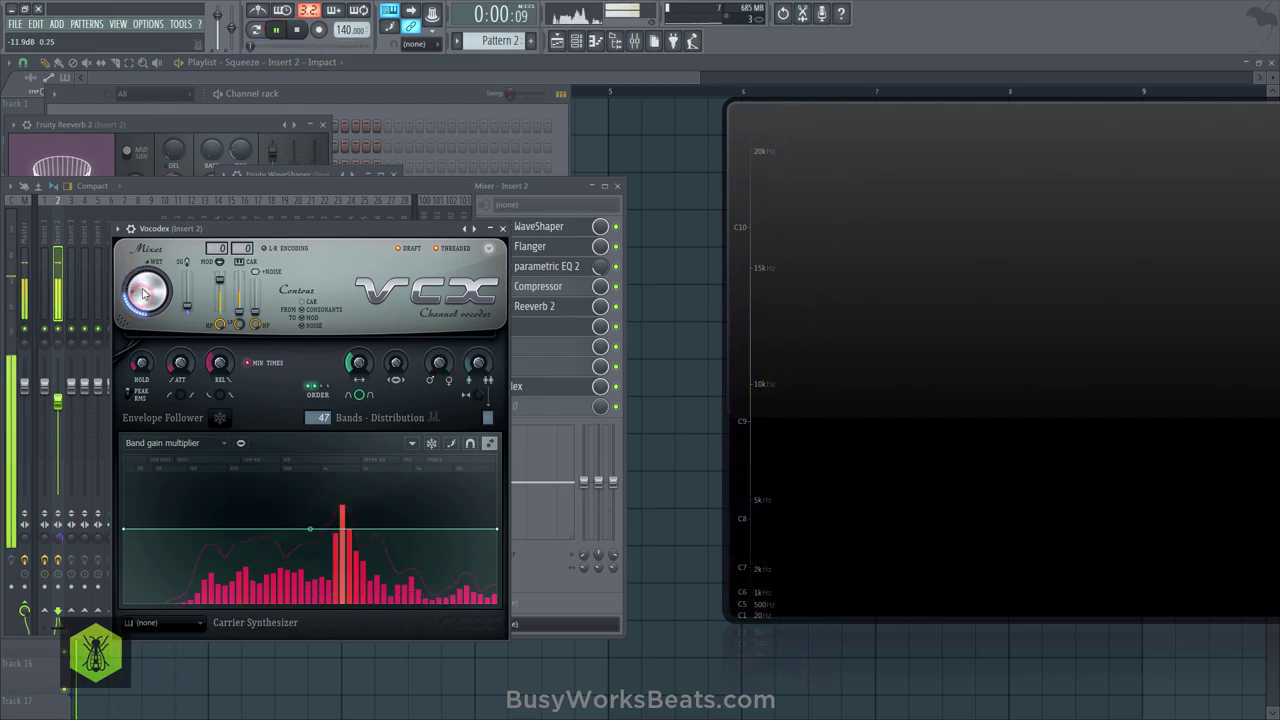
mouse_move(439, 362)
left_mouse_down()
mouse_move(439, 330)
mouse_move(439, 350)
left_mouse_up()
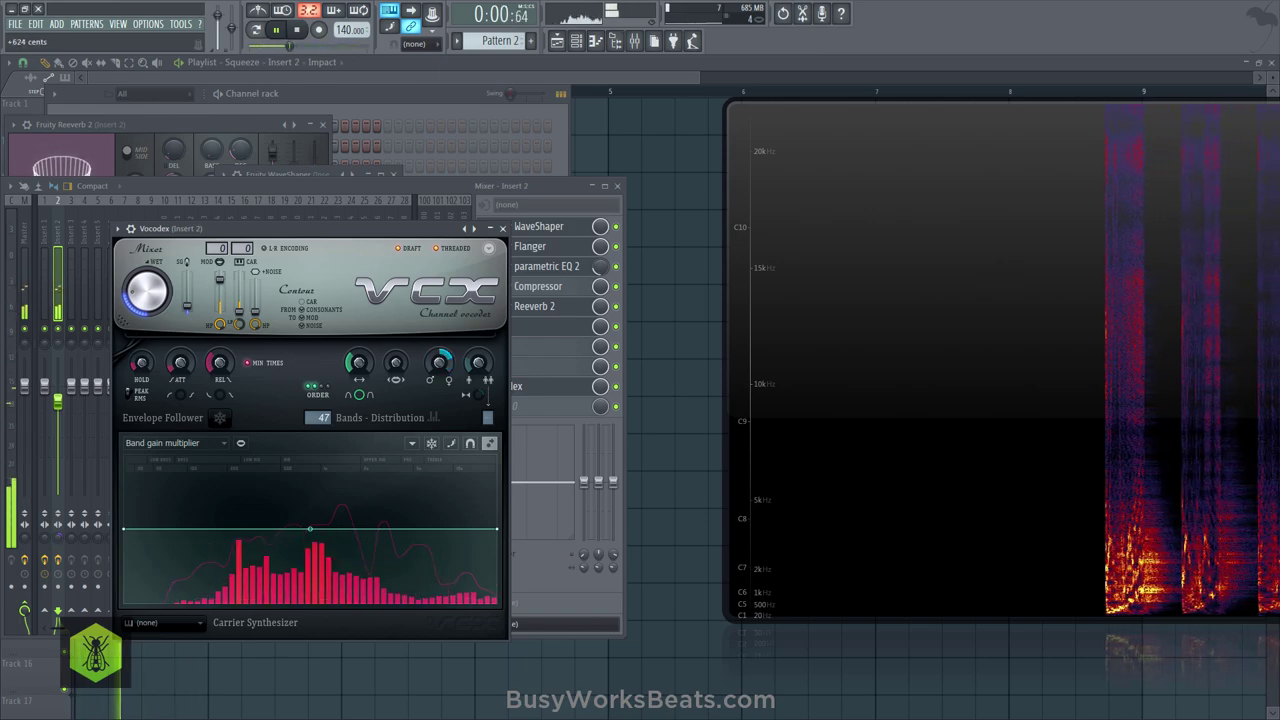
left_click(298, 31)
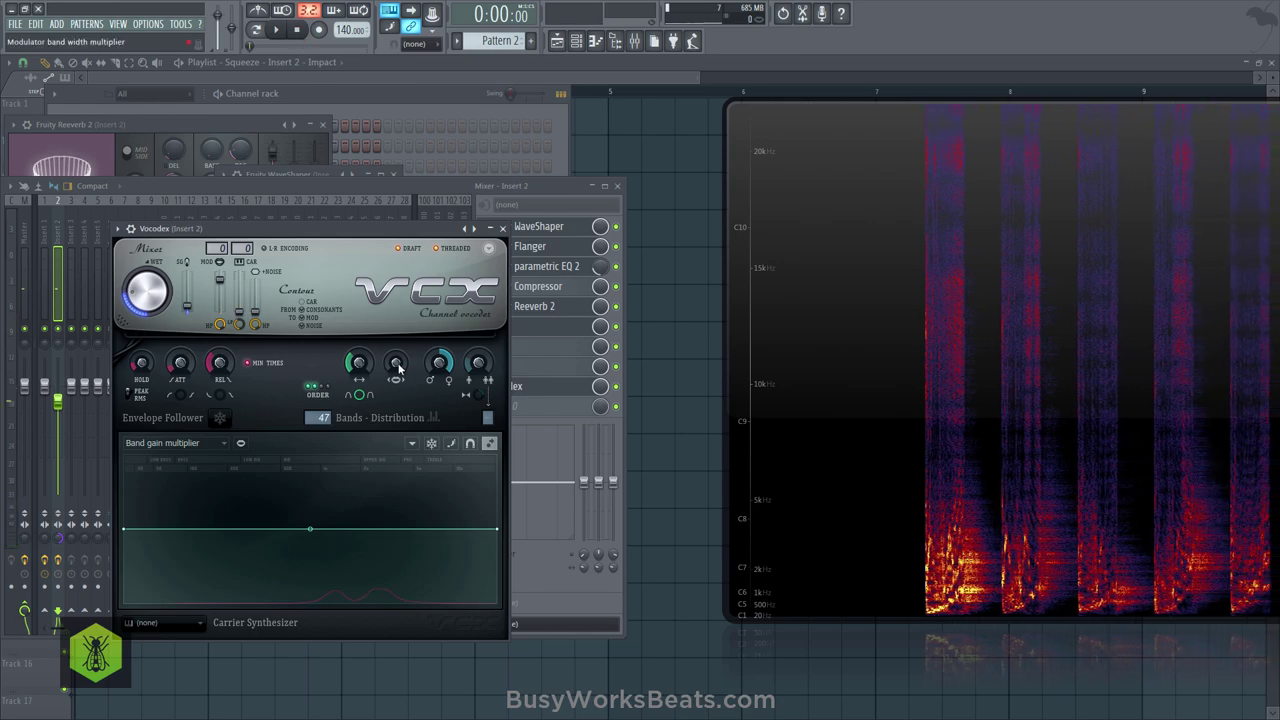
Reset the Vocodex band width to x1.000, then widen it during playback.
right_click(399, 368)
left_click(408, 372)
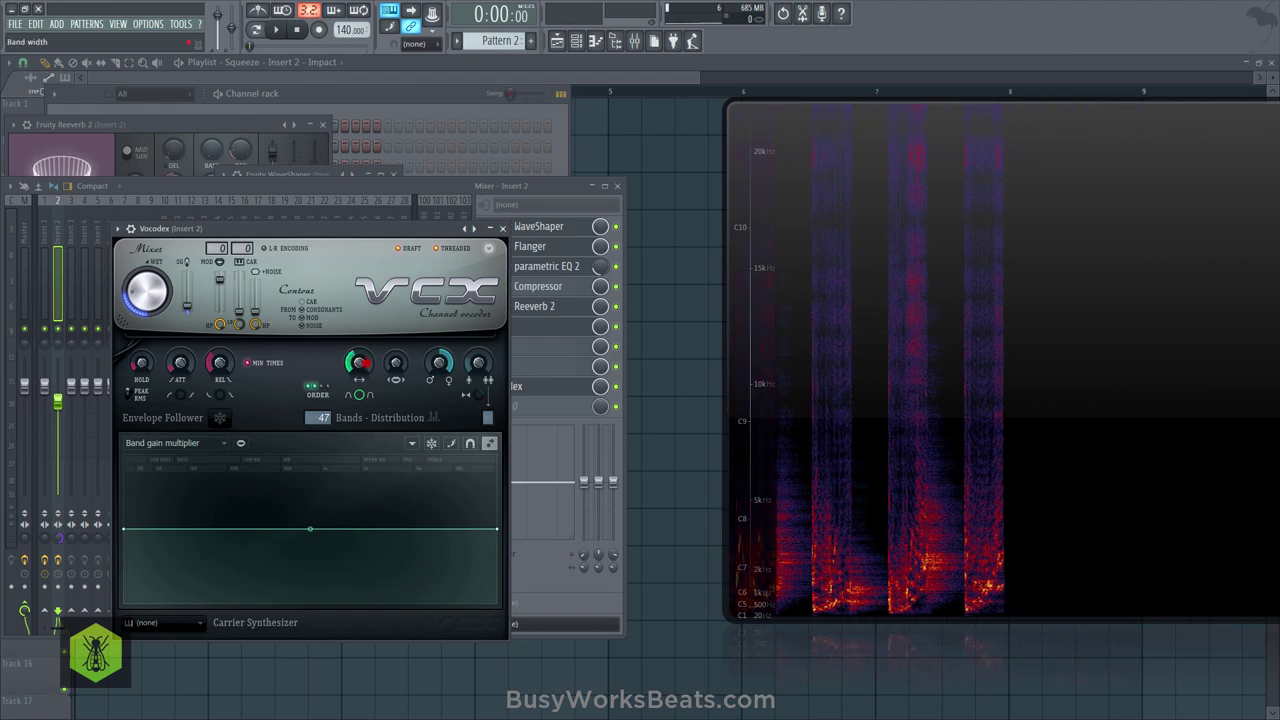
key("space")
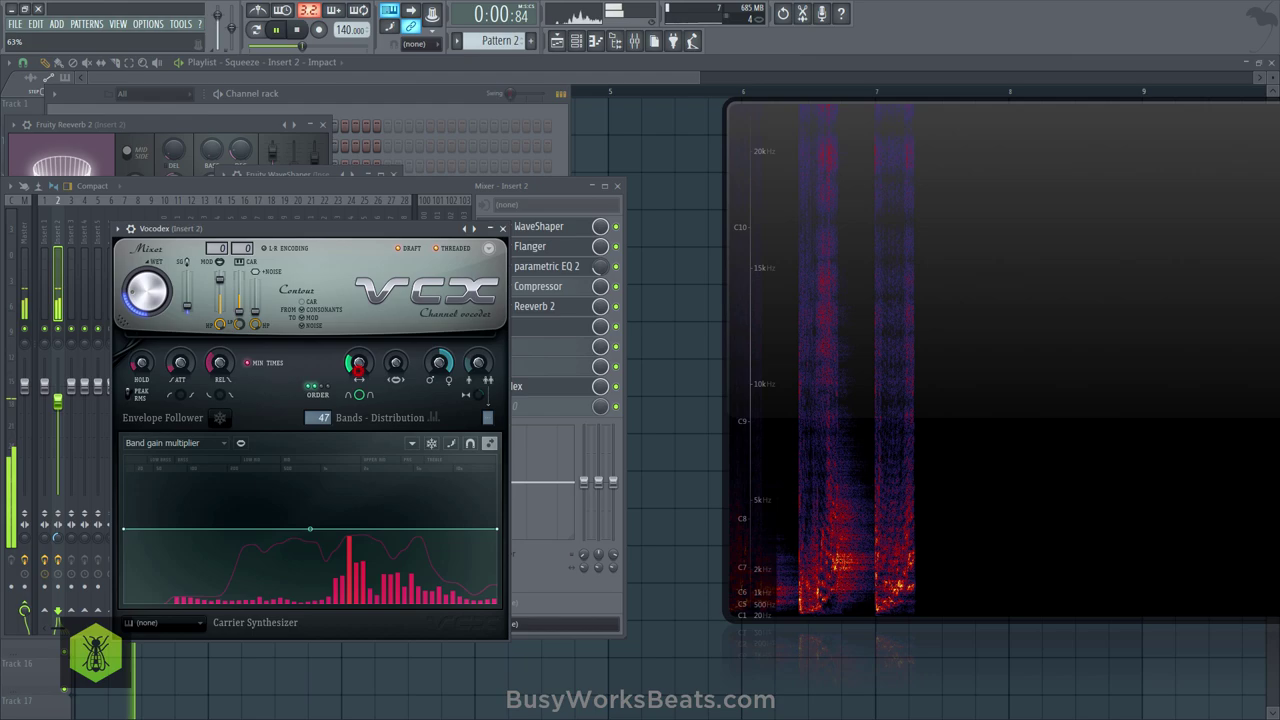
left_click_drag(358, 368, 358, 300)
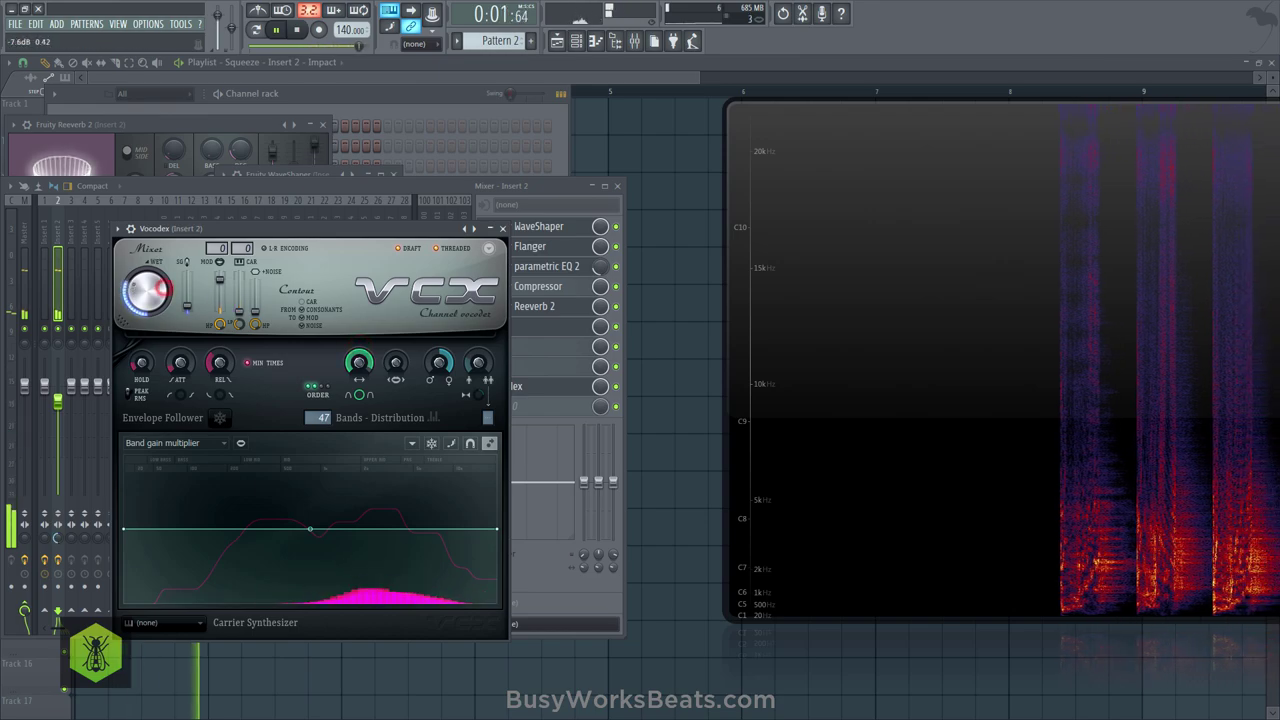
Raise the Vocodex modulator pitch shift to +108 cents and lower the band width multiplier.
left_click(59, 405)
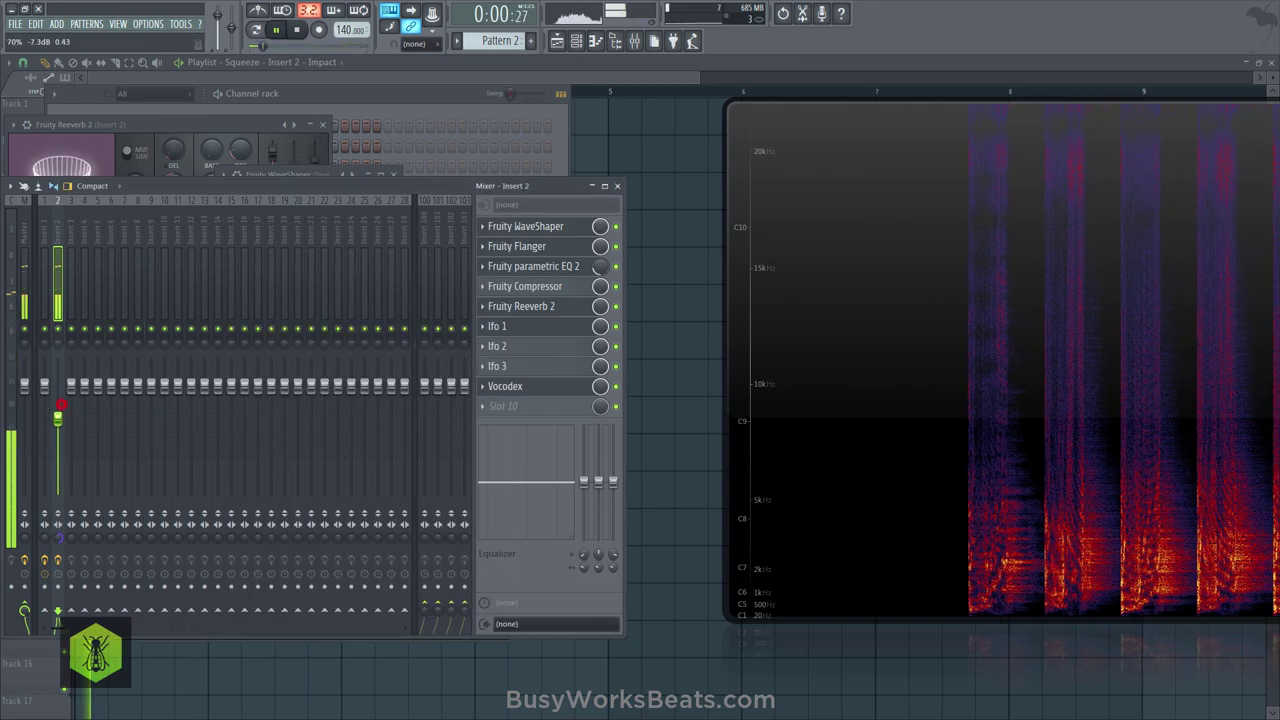
left_click(558, 384)
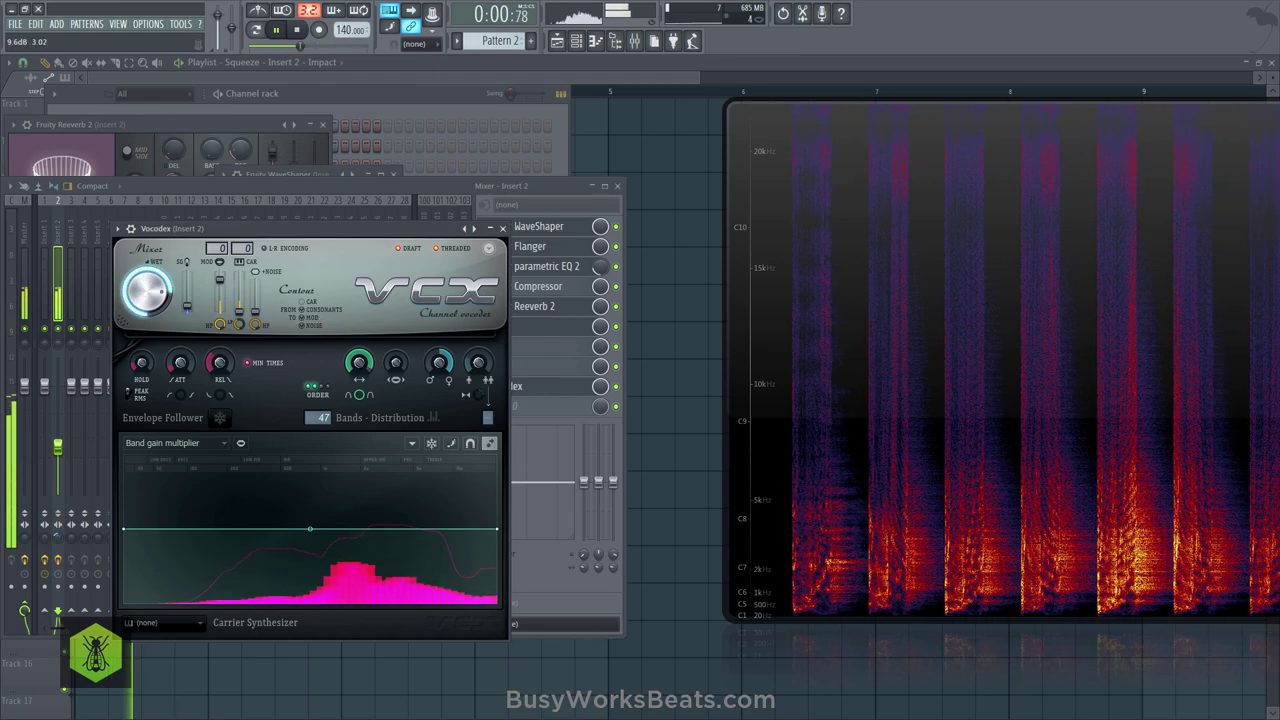
left_click_drag(439, 362, 439, 340)
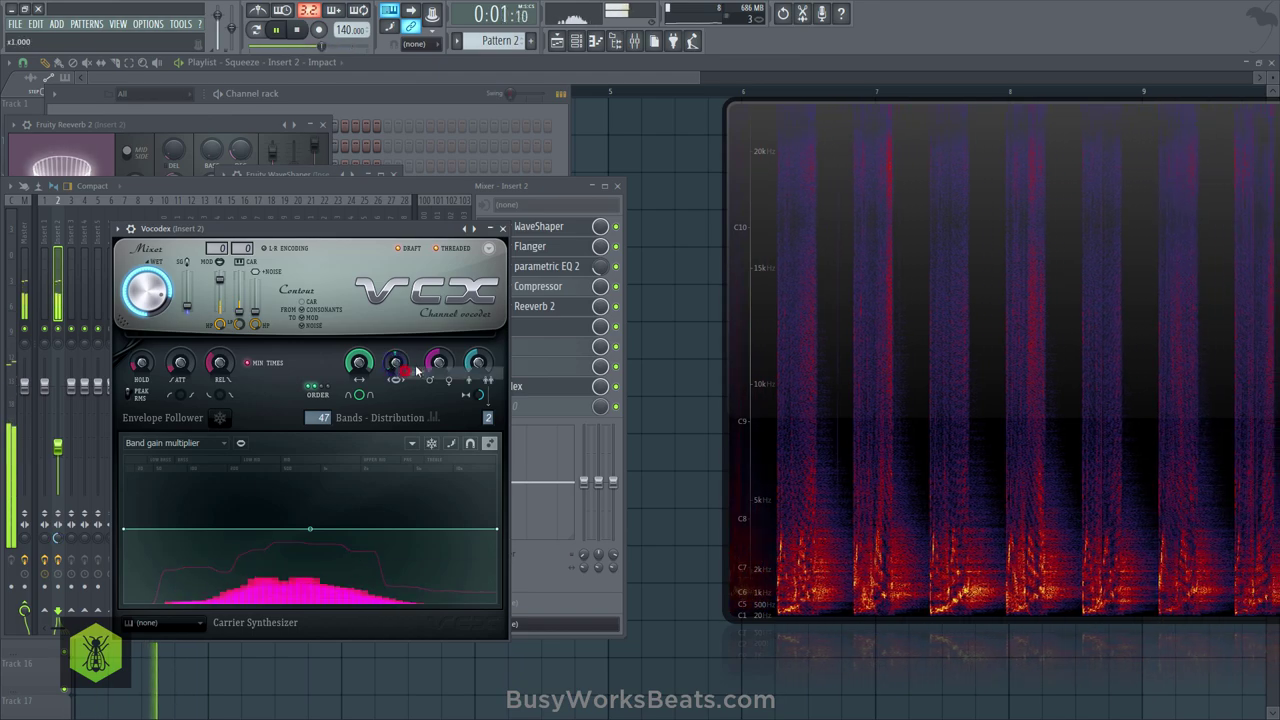
left_click_drag(395, 366, 396, 358)
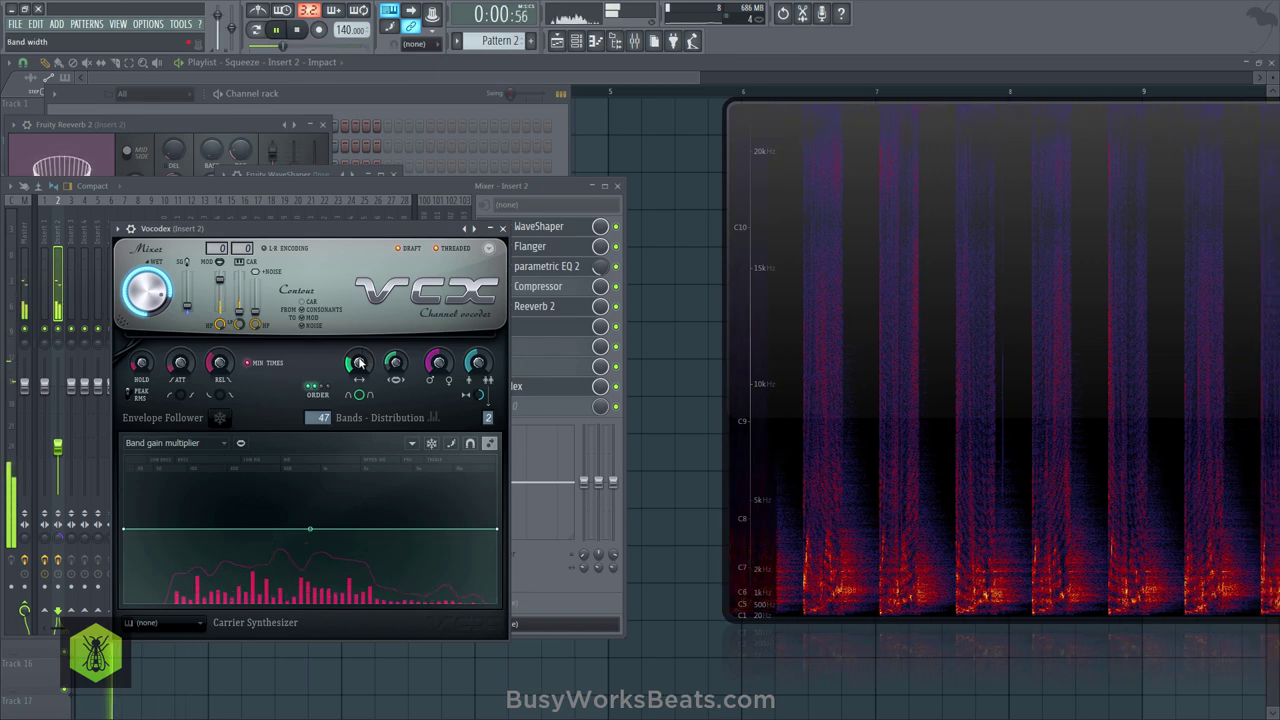
Create automation clips for Vocodex band width and modulator pitch, and shape them in the playlist.
right_click(367, 367)
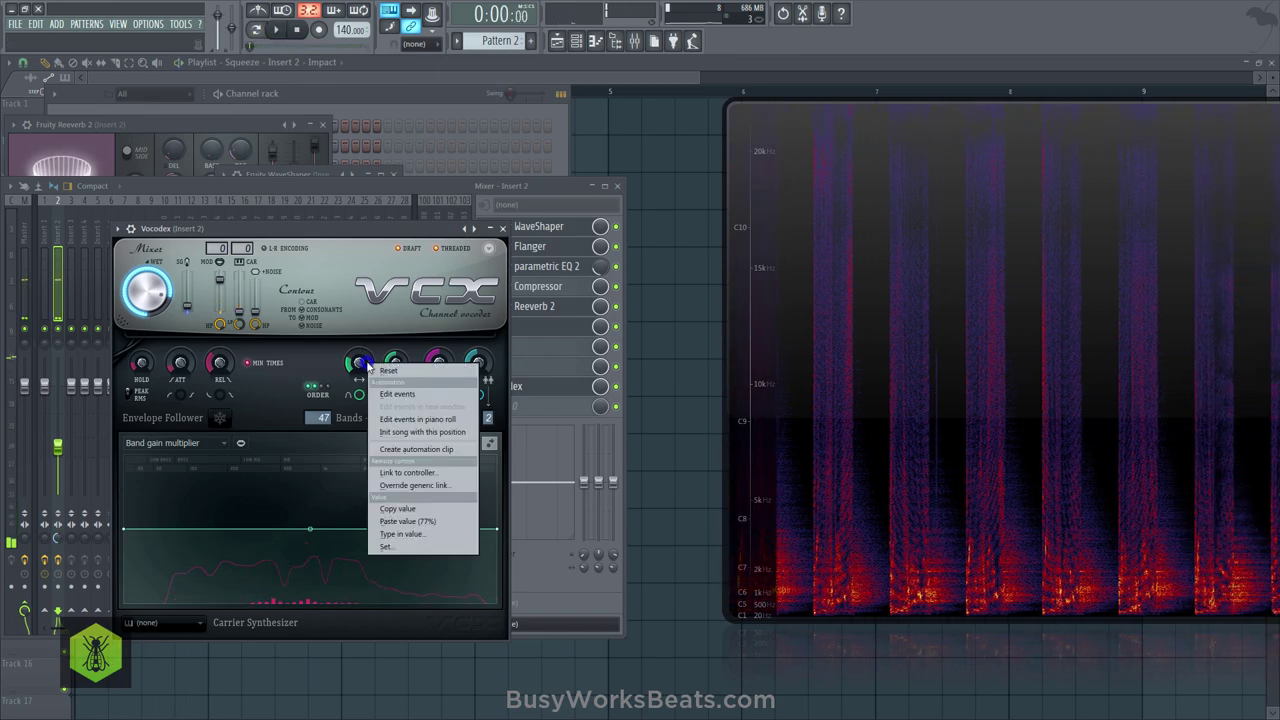
left_click(460, 452)
right_click(440, 356)
left_click(475, 447)
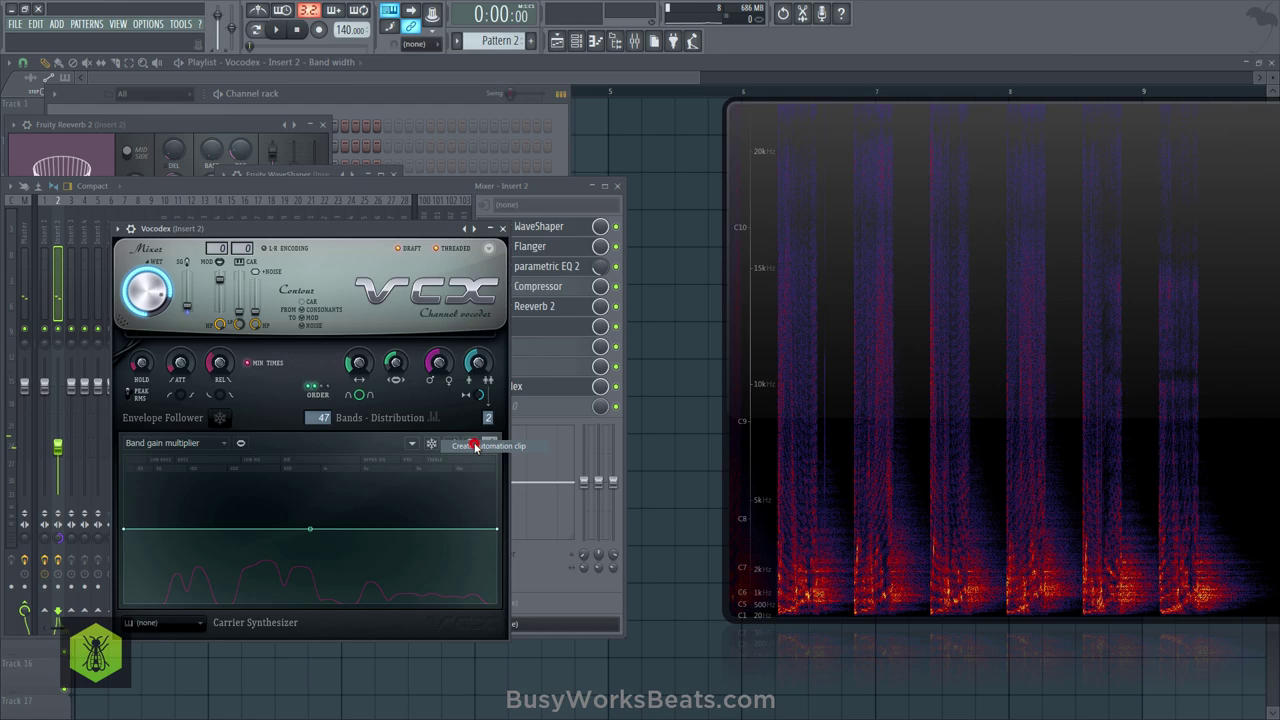
left_click(666, 380)
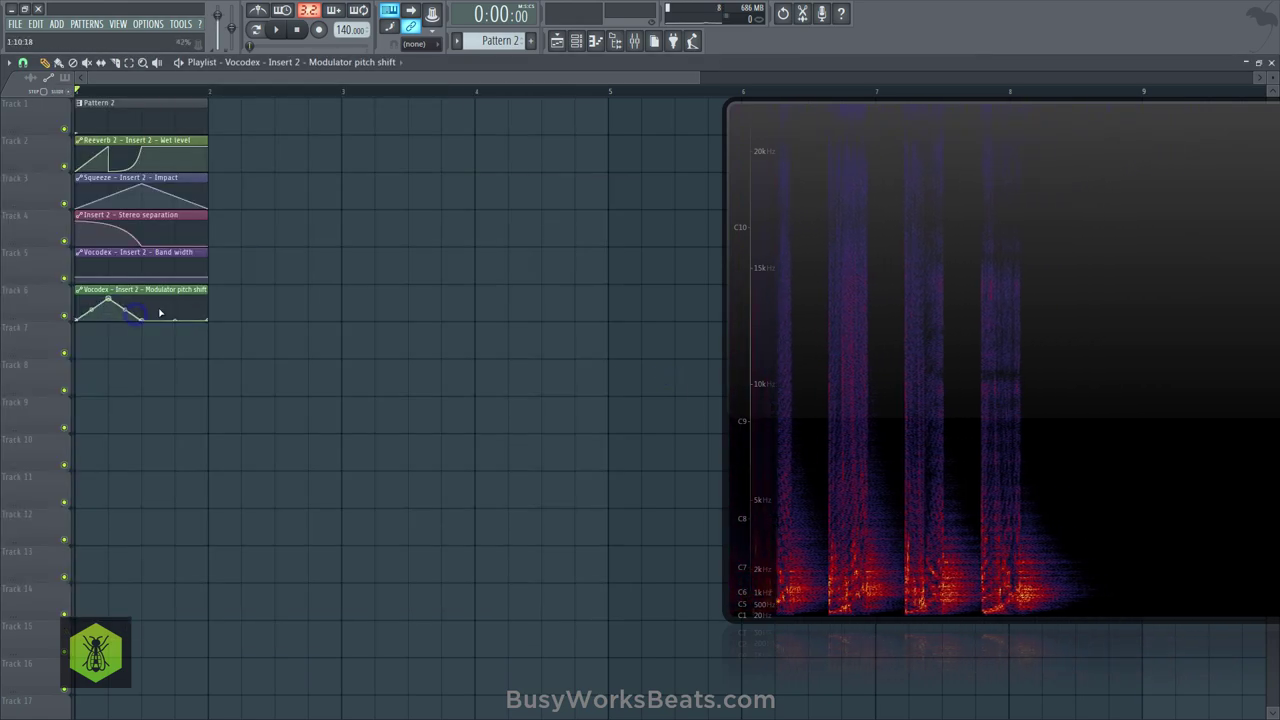
key("space")
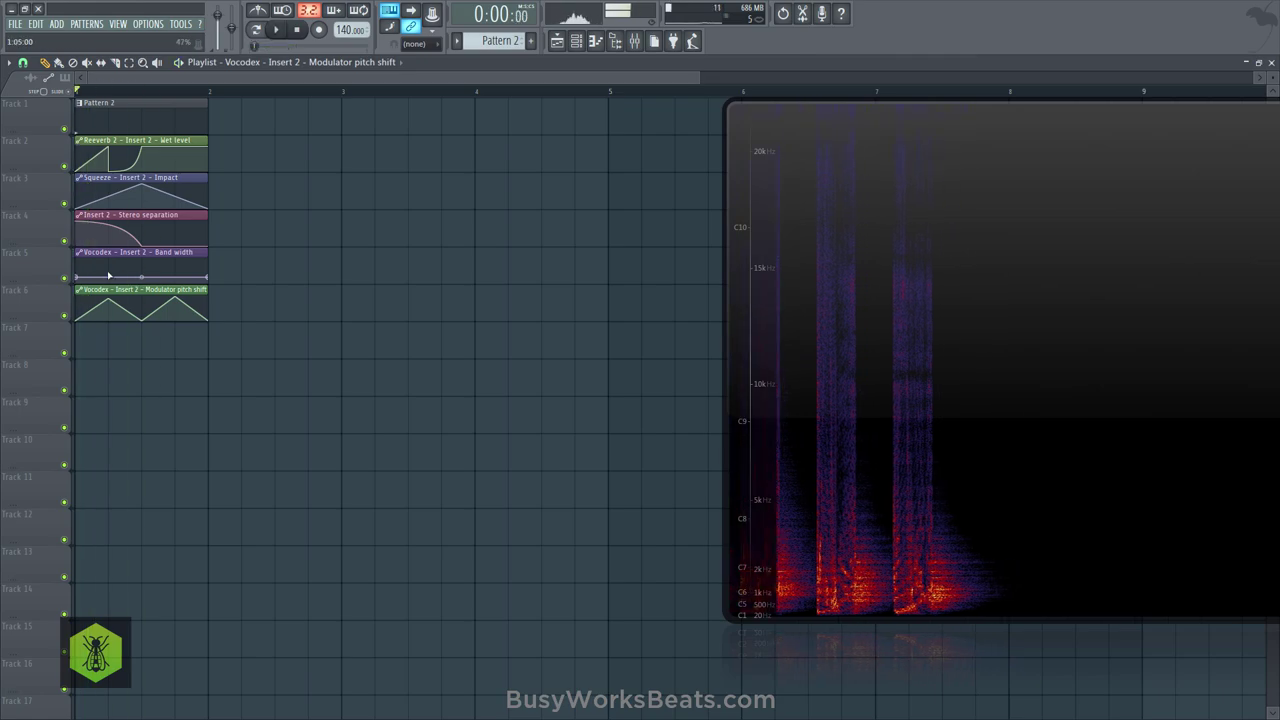
key("space")
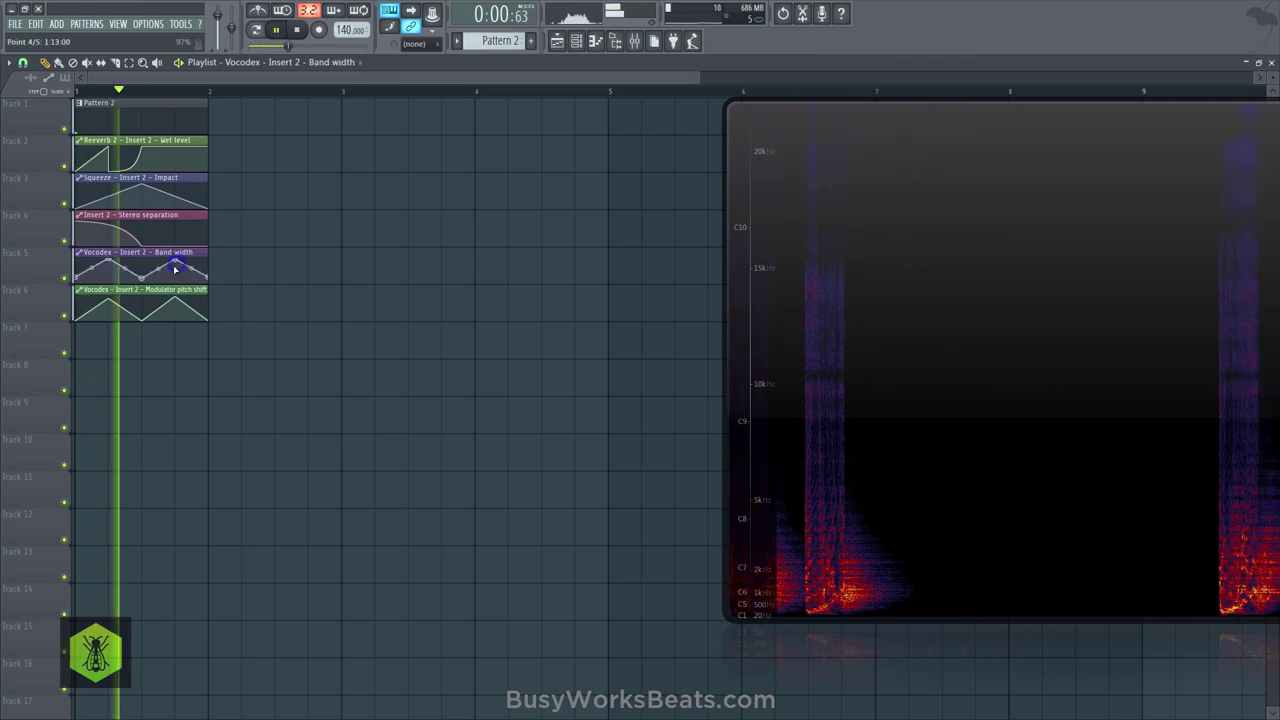
Open the resampled audio channel's sample settings and audition the sample.
left_click(574, 43)
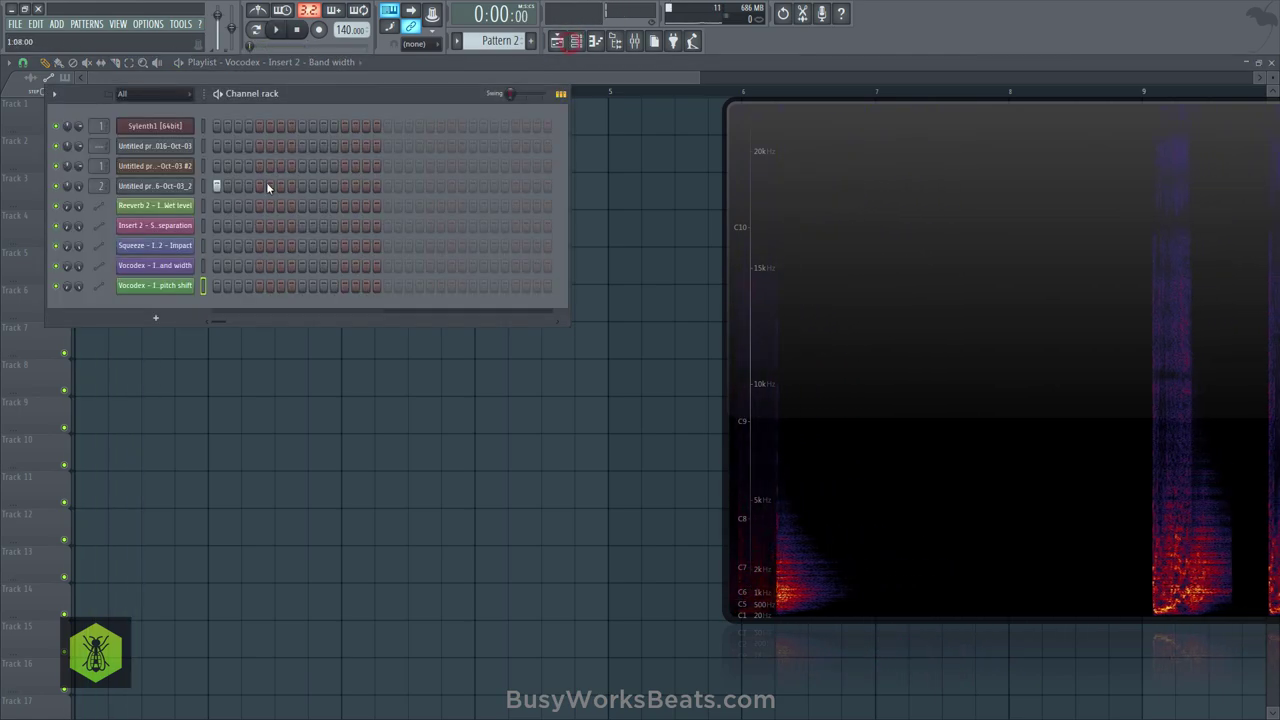
left_click(180, 186)
left_click(144, 269)
right_click(334, 316)
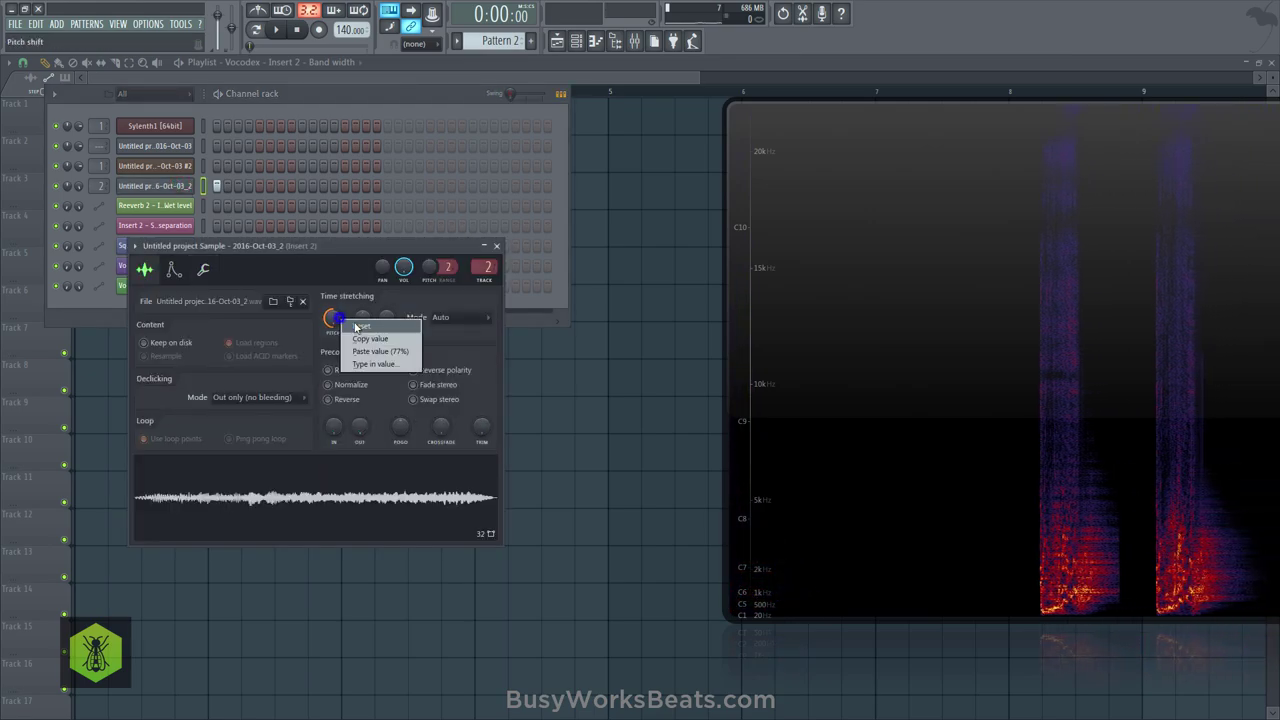
left_click(352, 320)
key("space")
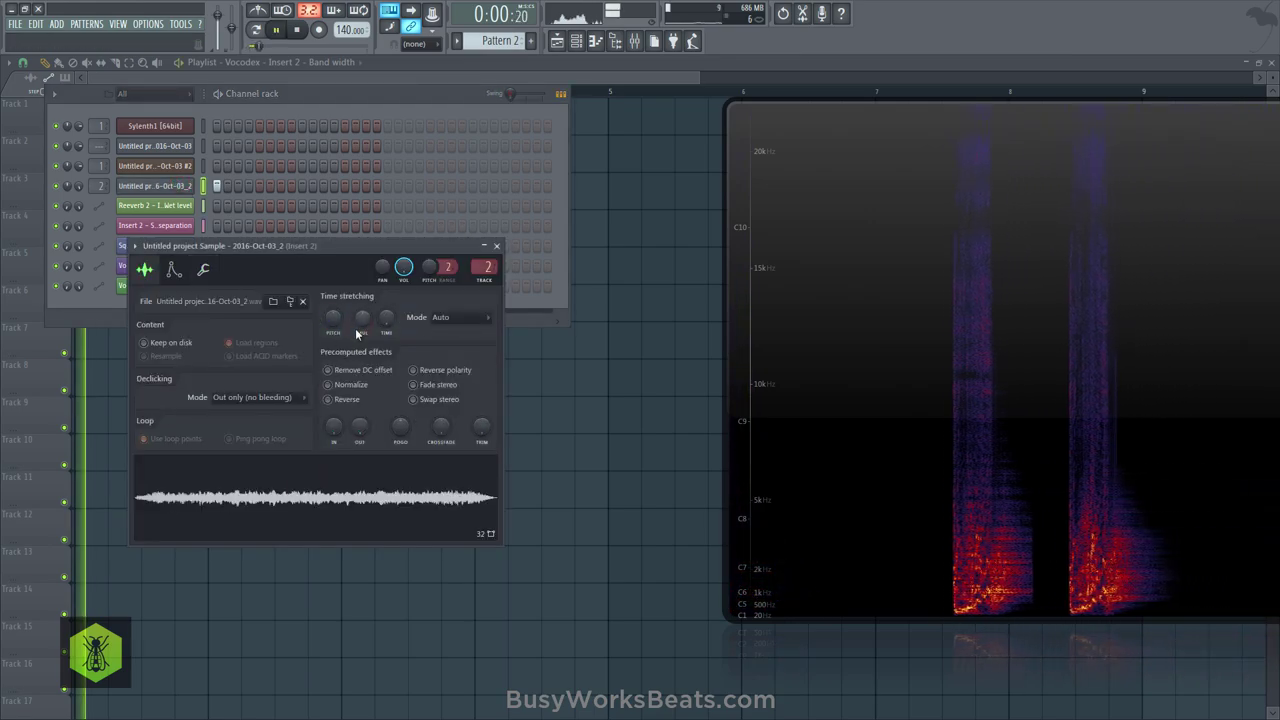
key("space")
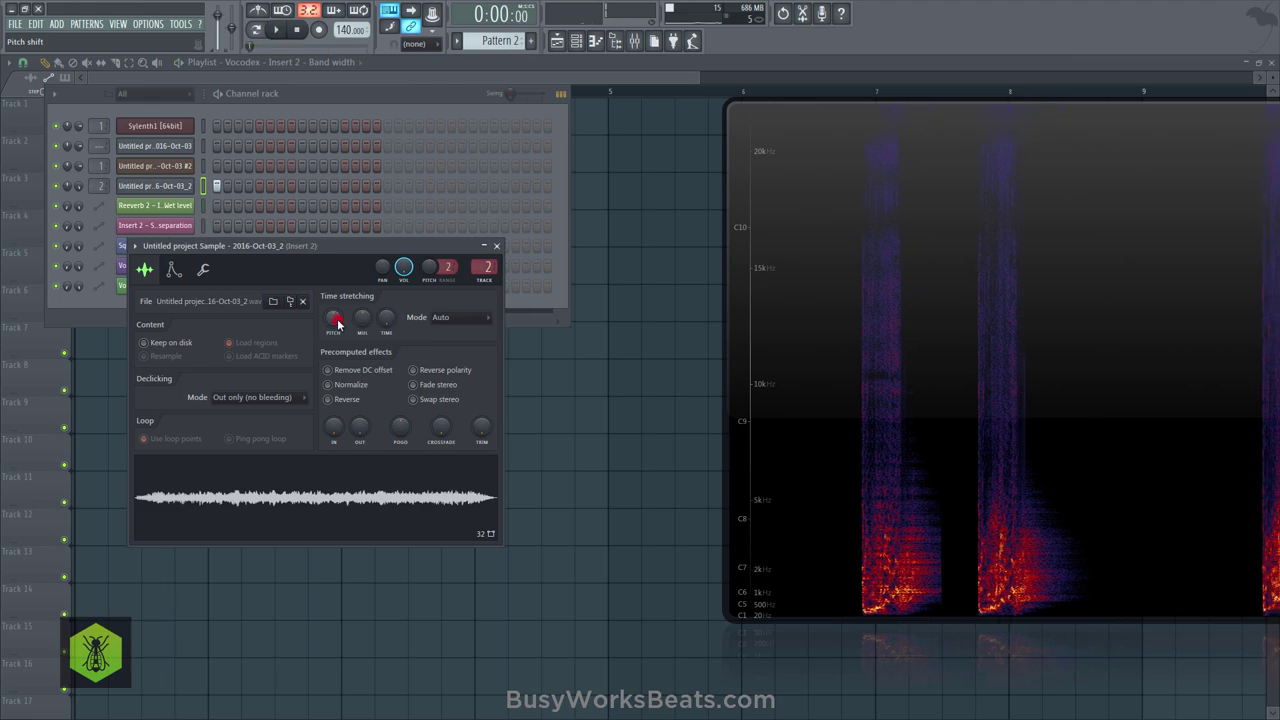
key("space")
Lower the sample's pitch and play the song from the start to hear it.
key("space")
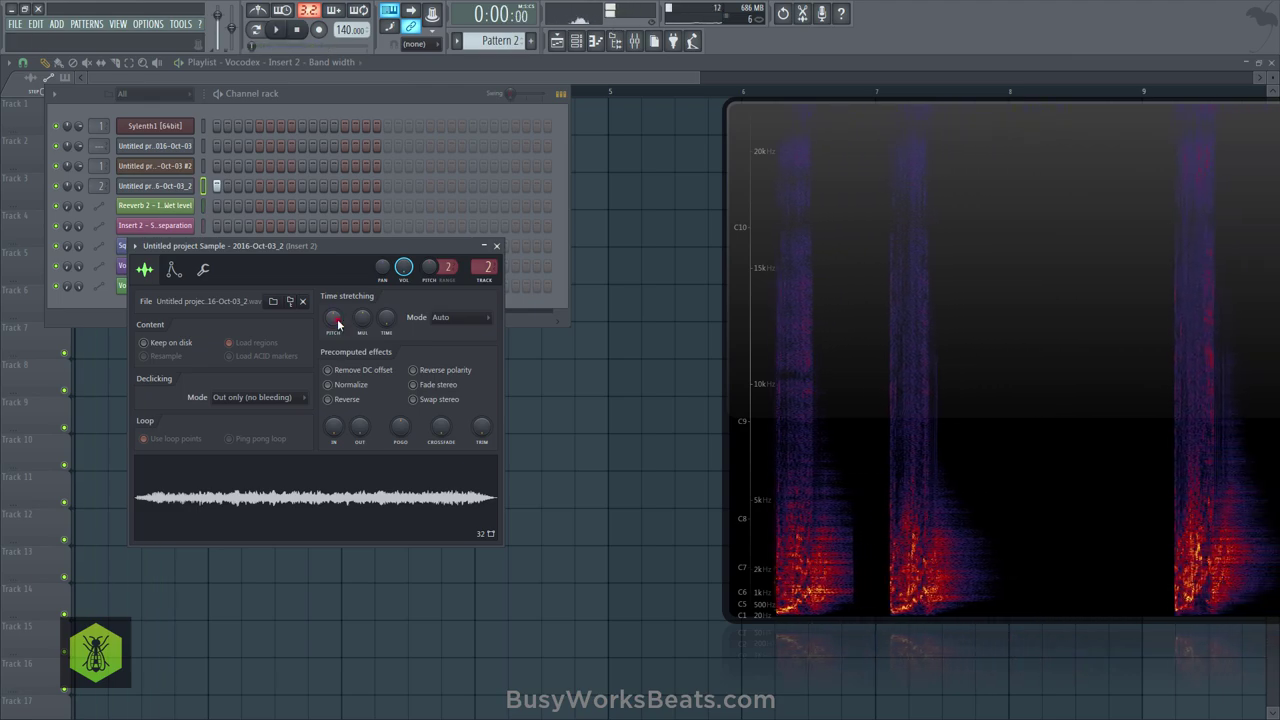
left_click_drag(334, 318, 341, 325)
key("space")
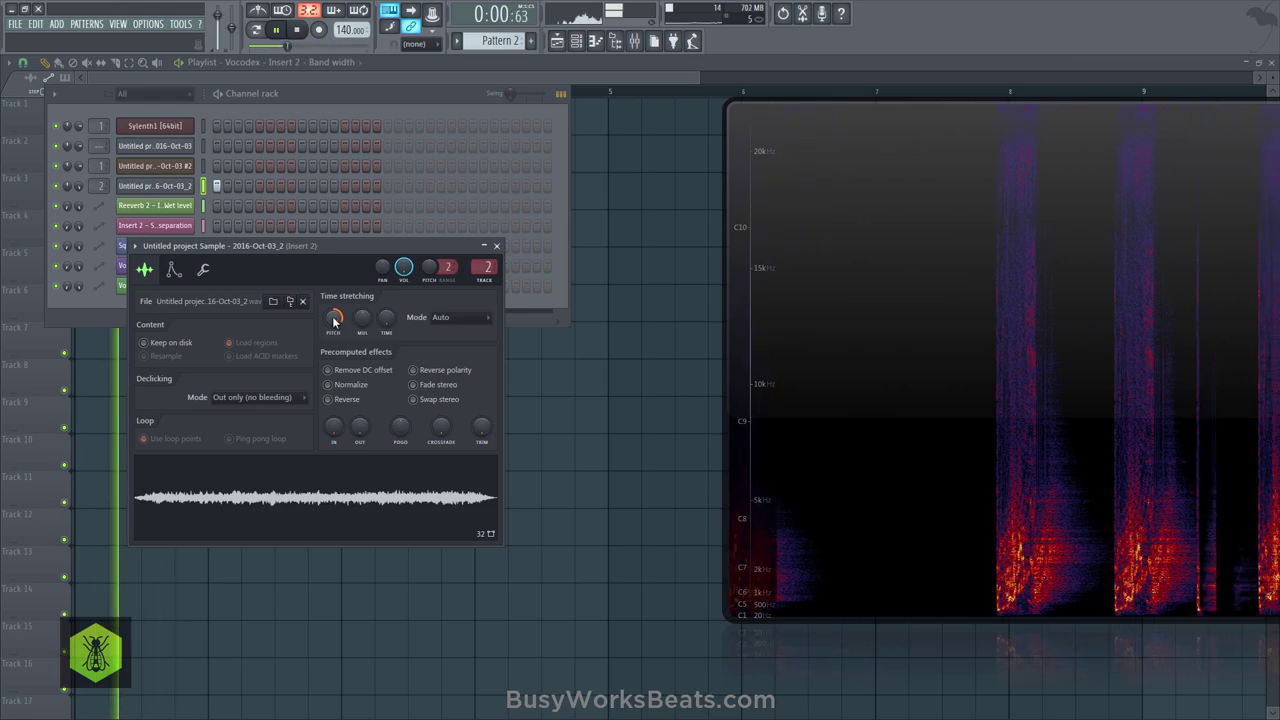
key("space")
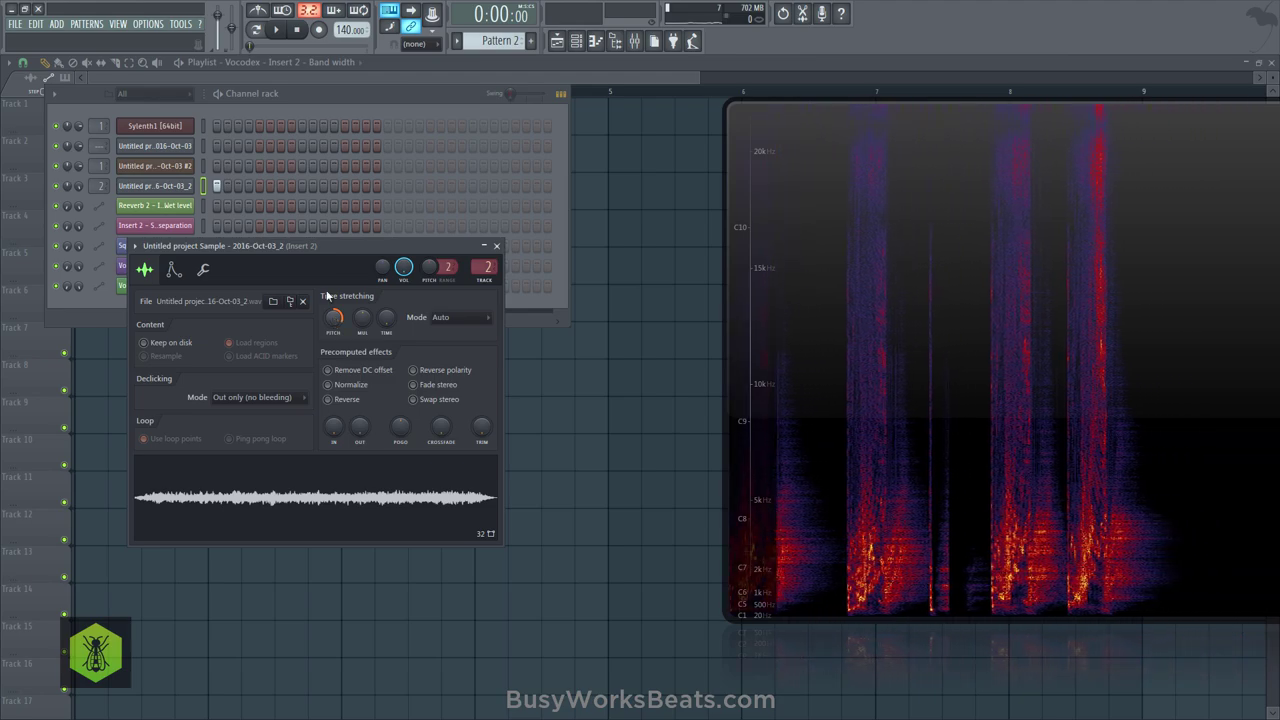
left_click(277, 31)
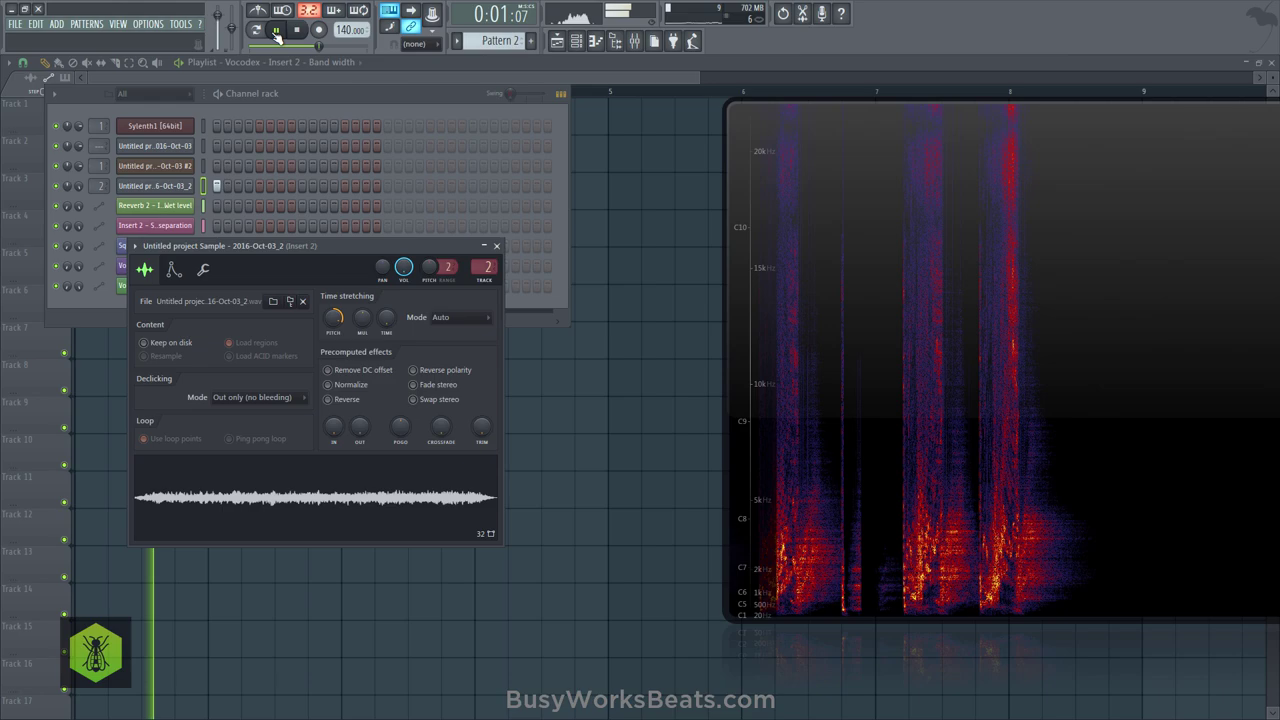
left_click(277, 31)
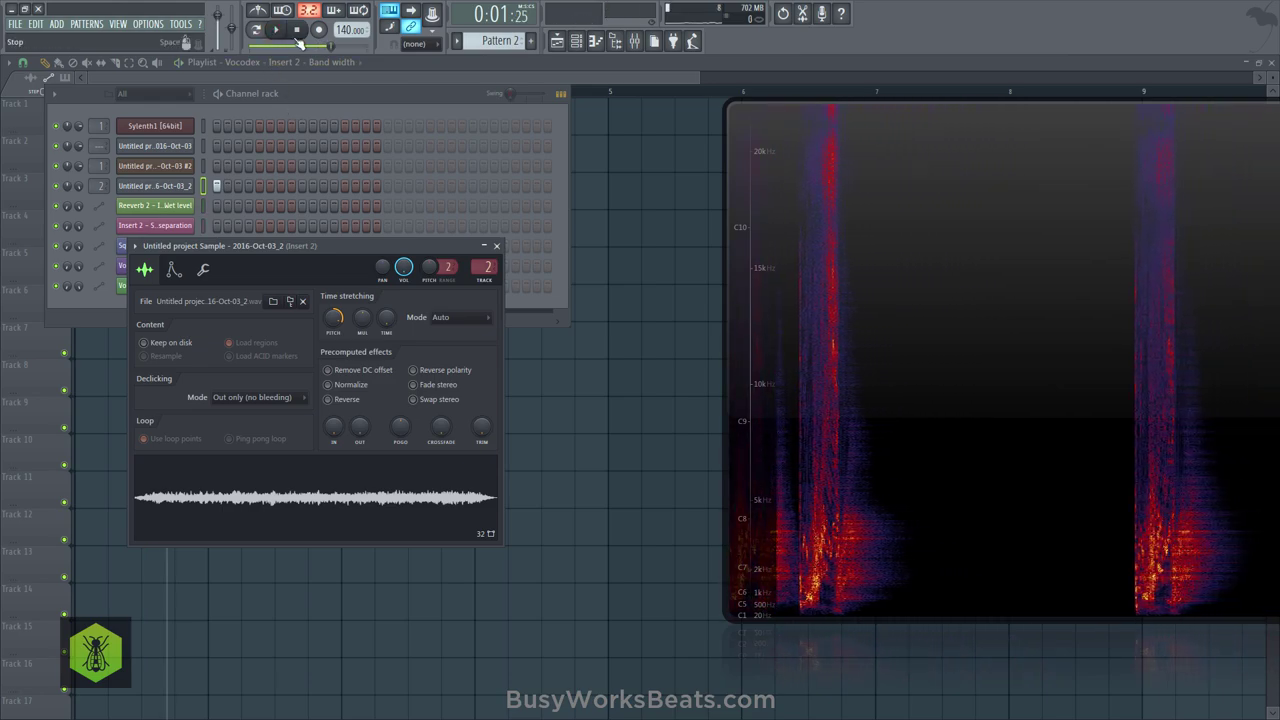
left_click(297, 33)
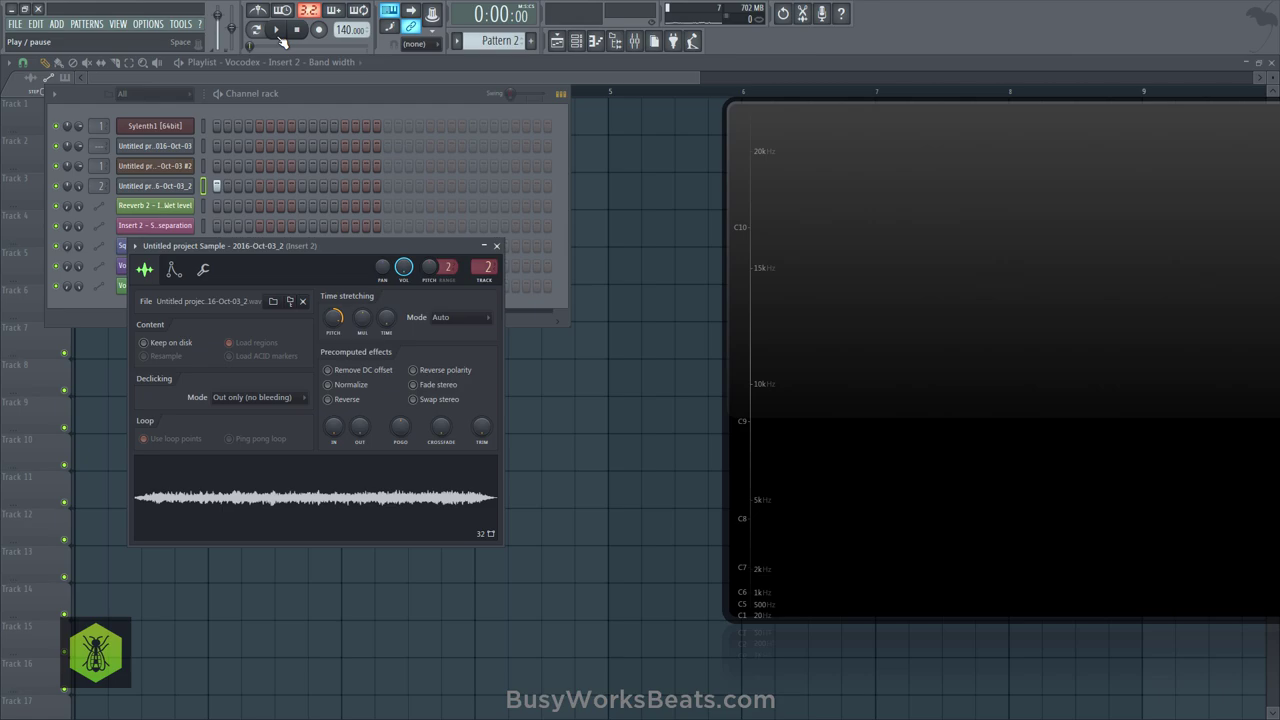
left_click(280, 34)
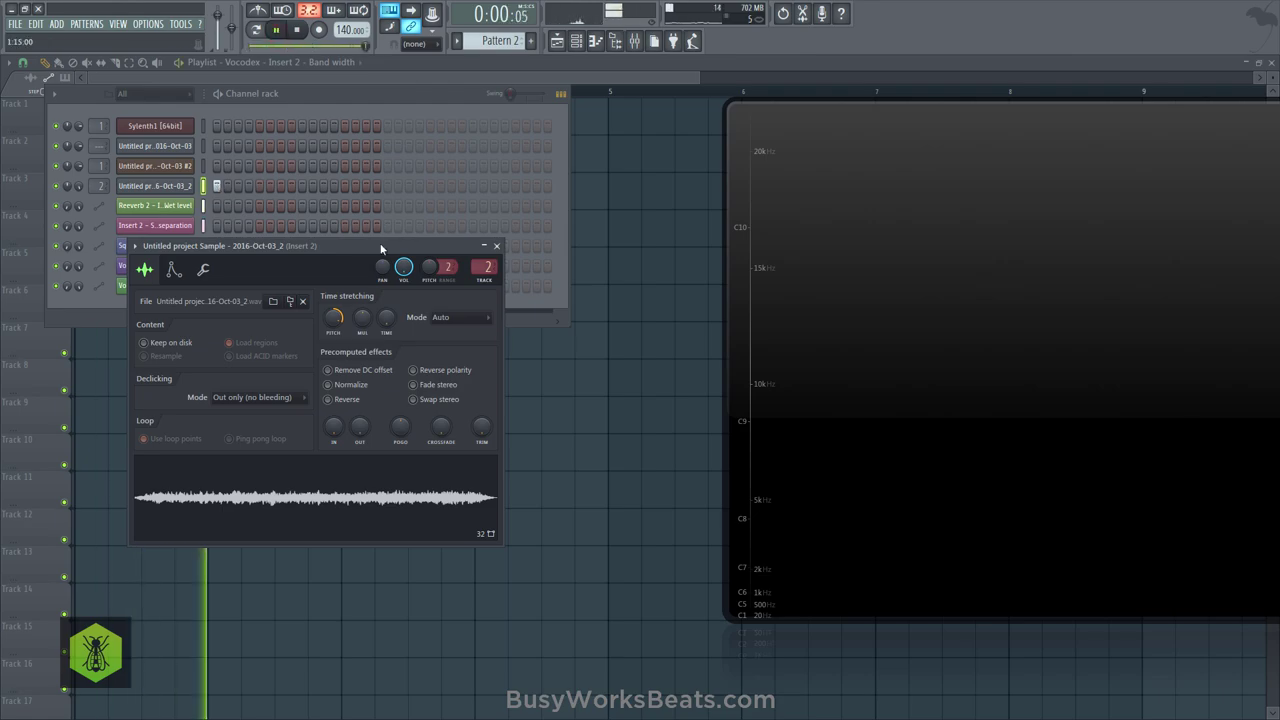
Show Insert 2's effect chain in the mixer and restart playback to hear it.
left_click(635, 43)
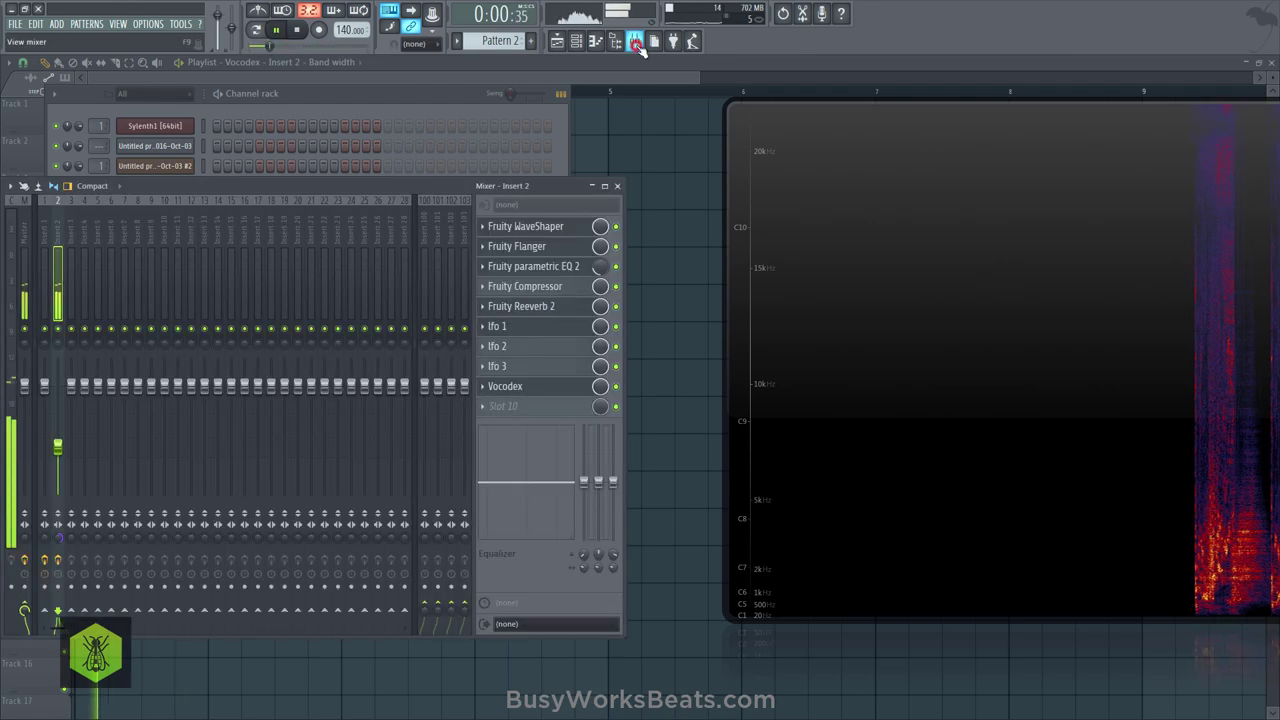
key("space")
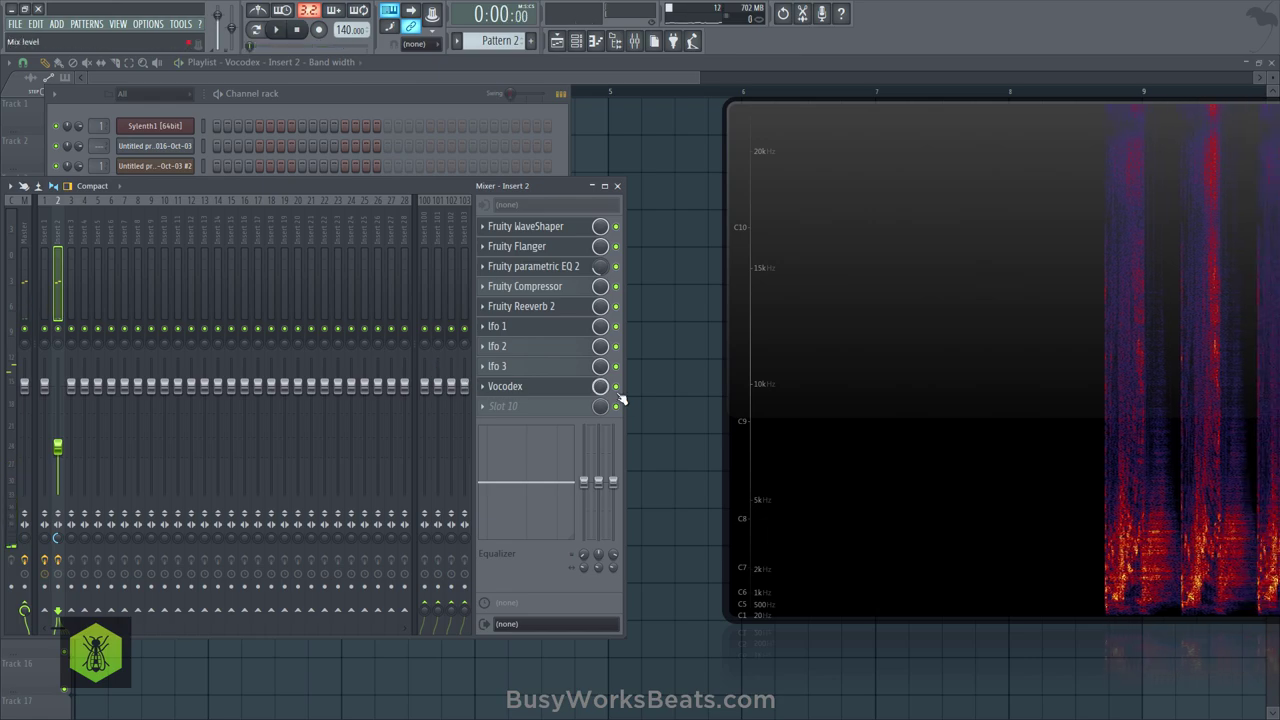
key("space")
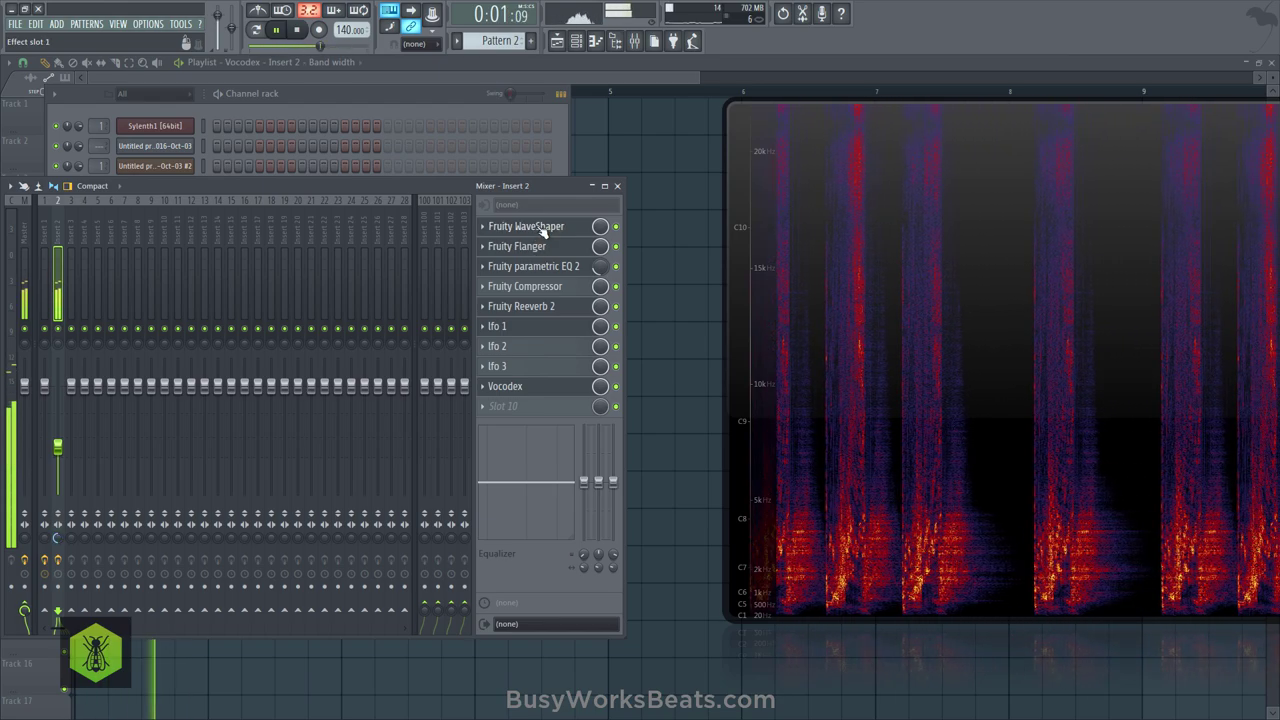
Load a second Fruity Reeverb 2 into slot 10, adjust predelay and low cut, and enlarge room size.
left_click(502, 407)
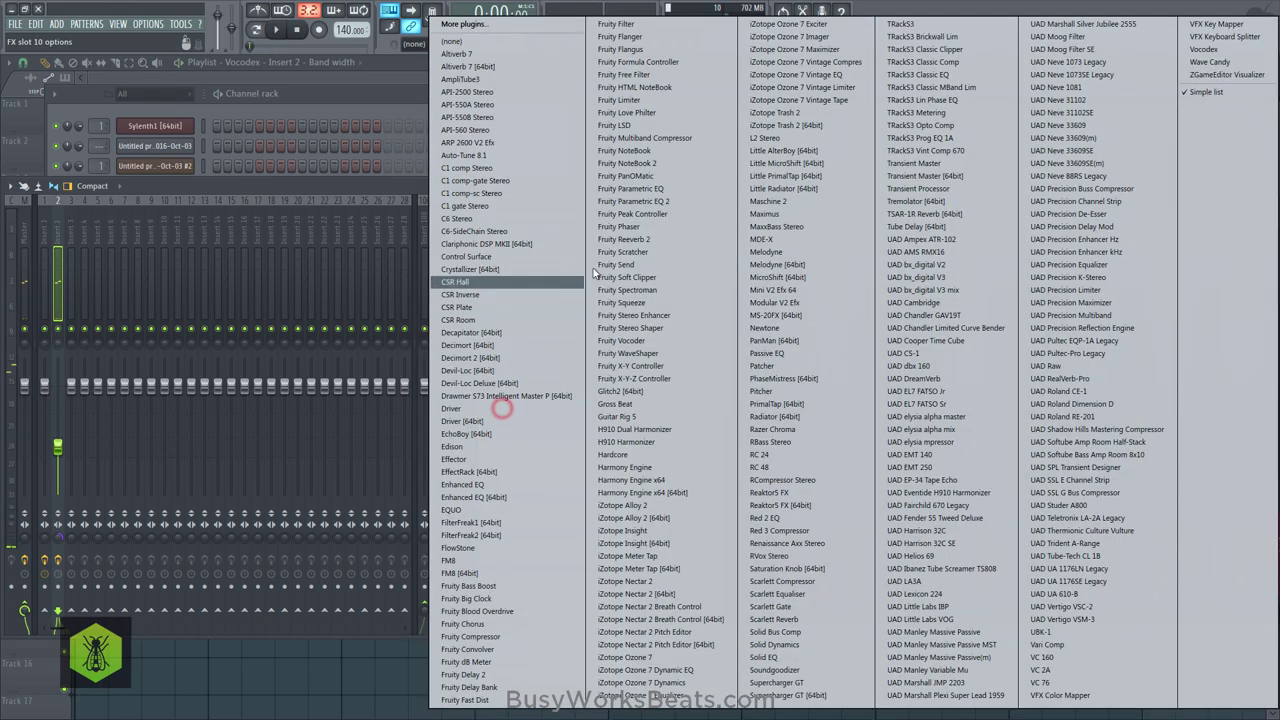
left_click(640, 244)
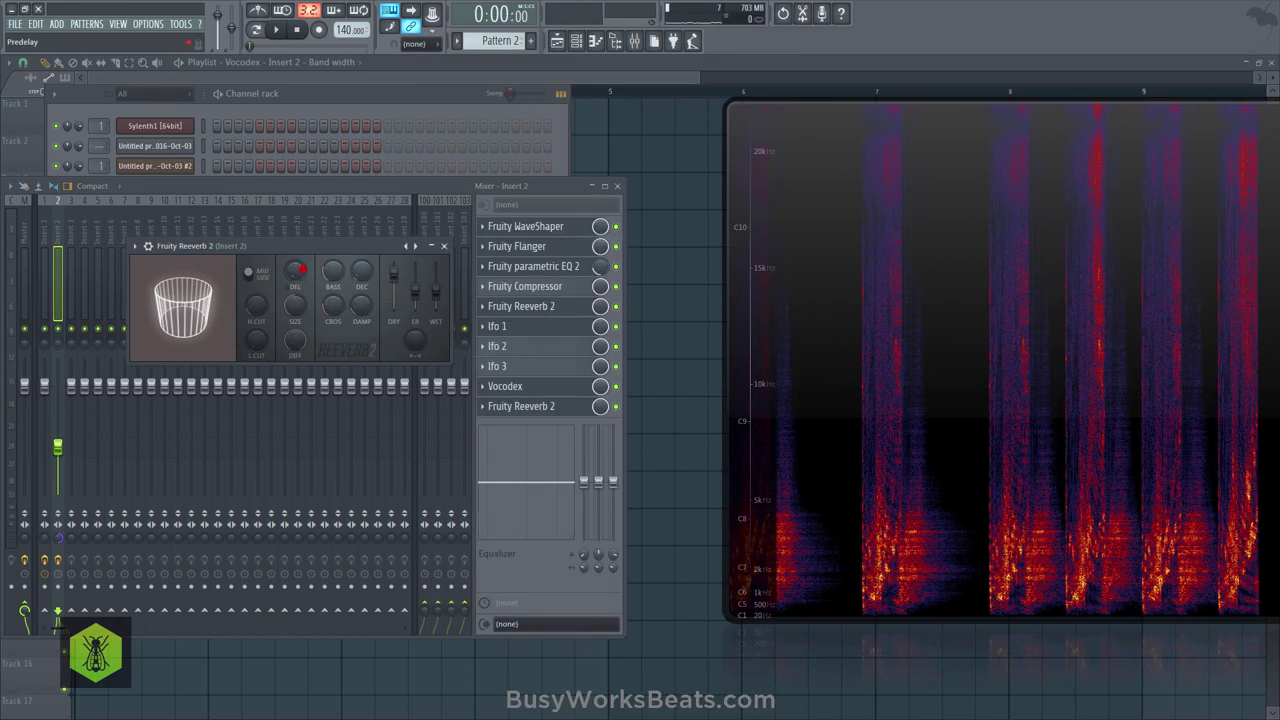
mouse_move(361, 270)
left_mouse_down()
mouse_move(361, 300)
mouse_move(435, 268)
left_mouse_up()
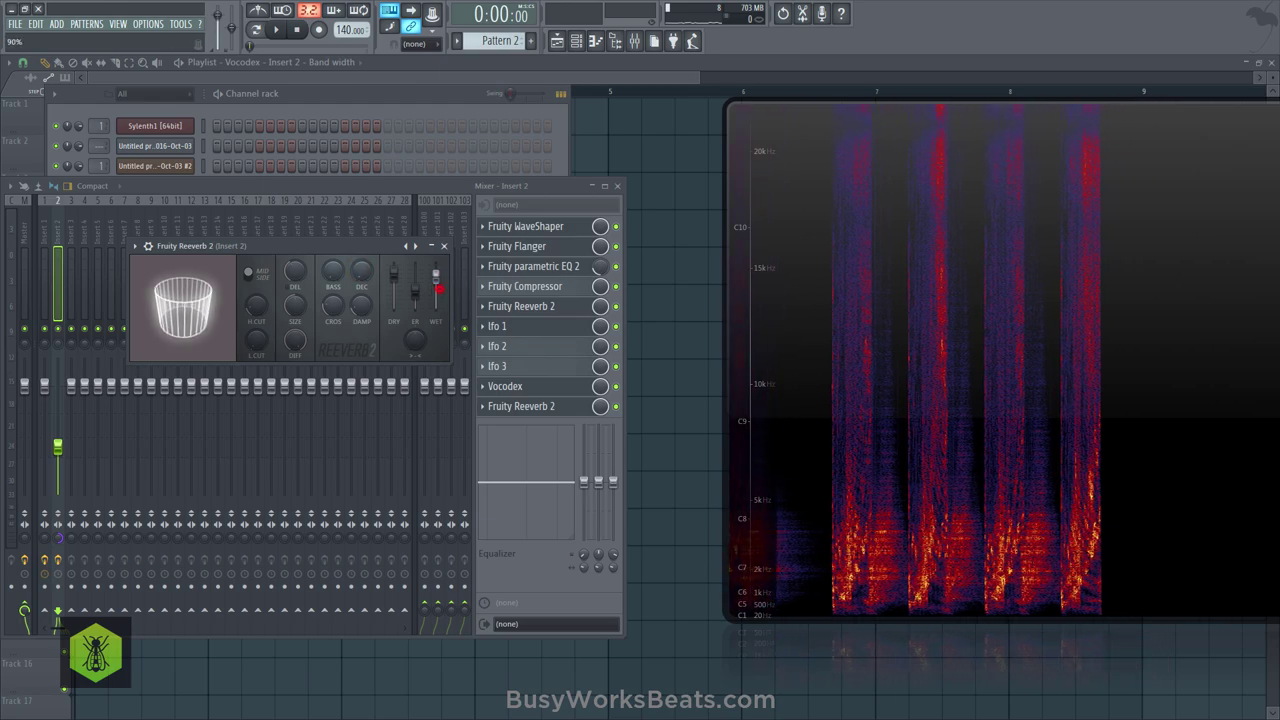
left_click(421, 338)
left_click_drag(295, 305, 295, 285)
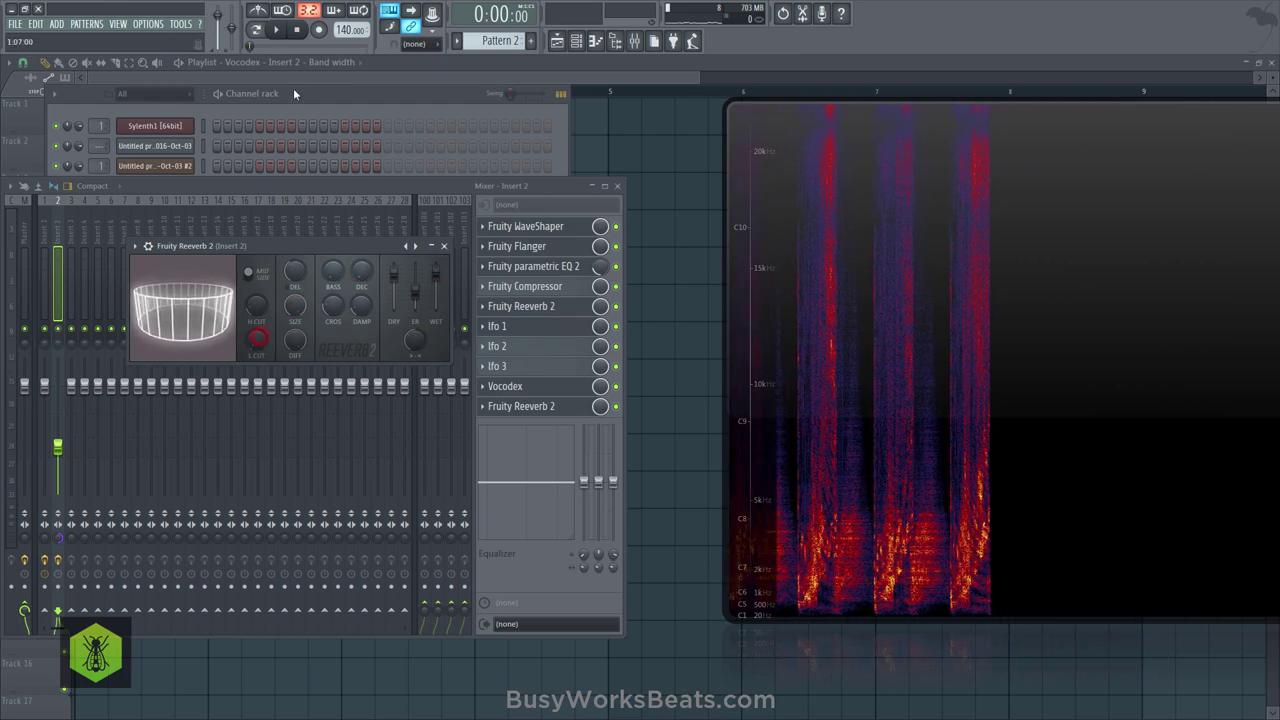